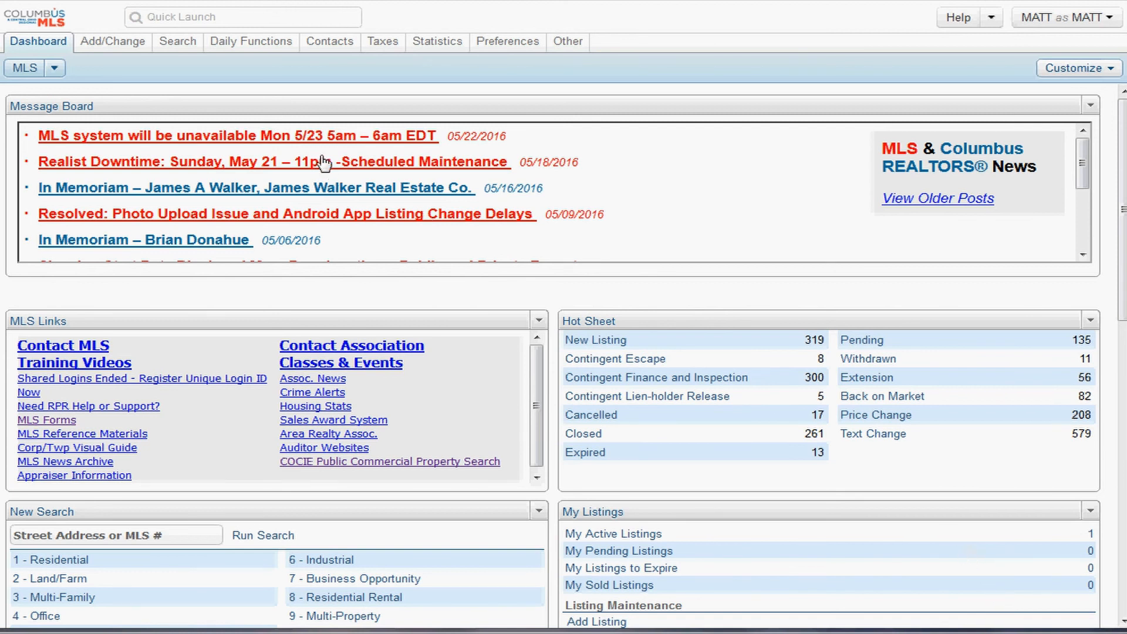
- Open the Add/Change menu of listing options, reopening it after it closes
left_click(112, 47)
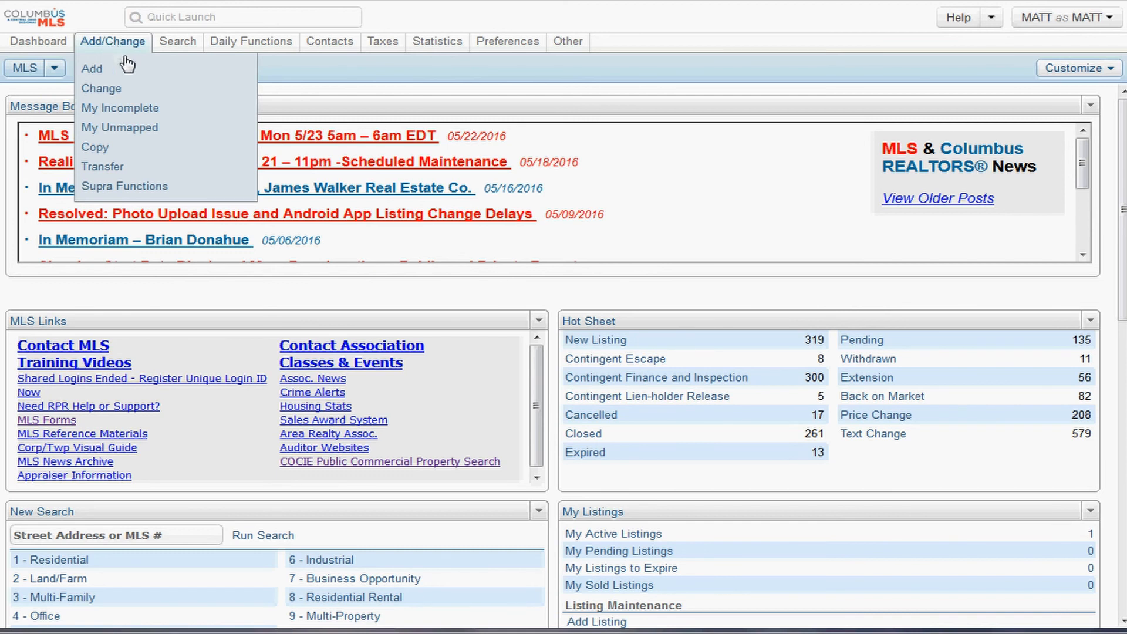
left_click(120, 68)
left_click(112, 42)
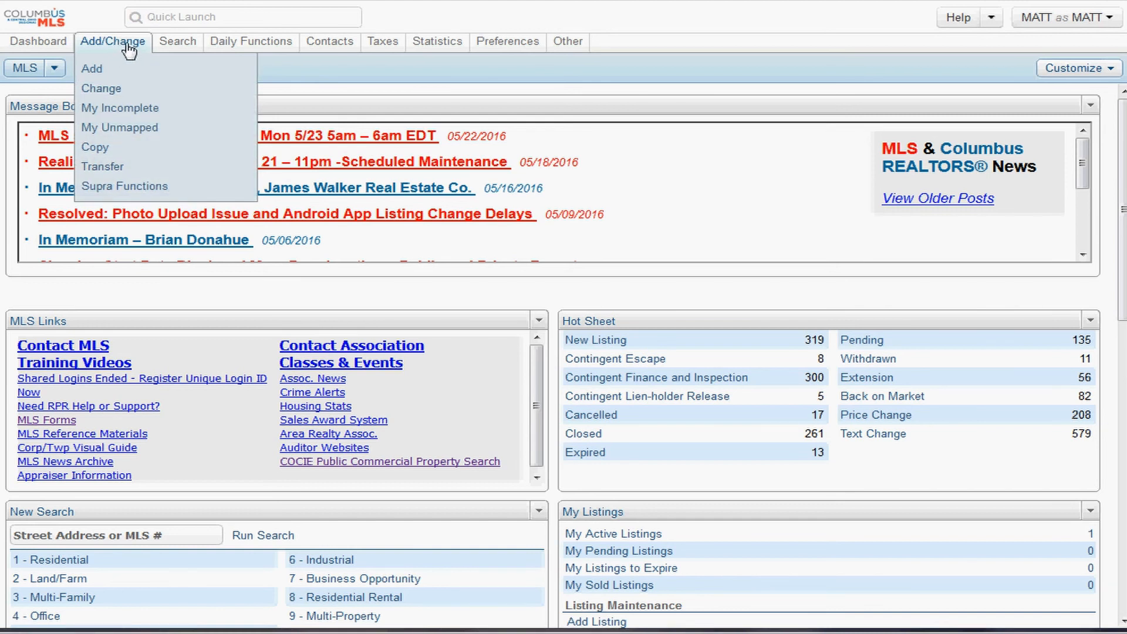
- Open My Incomplete listings and select the 20160520 Test Drive listing
left_click(128, 117)
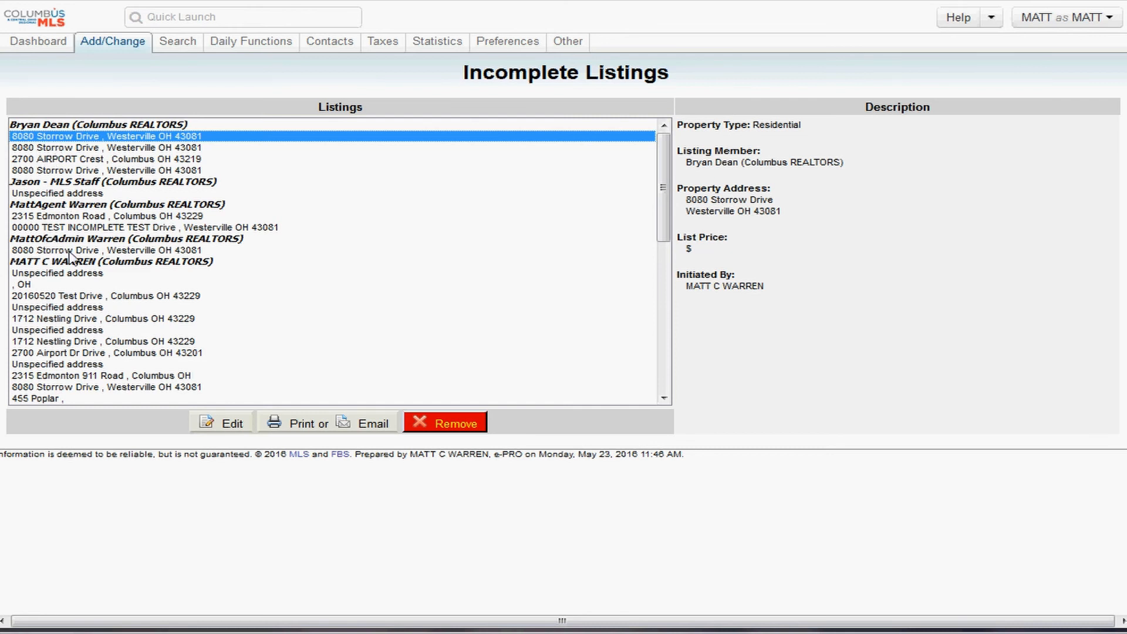
left_click(57, 297)
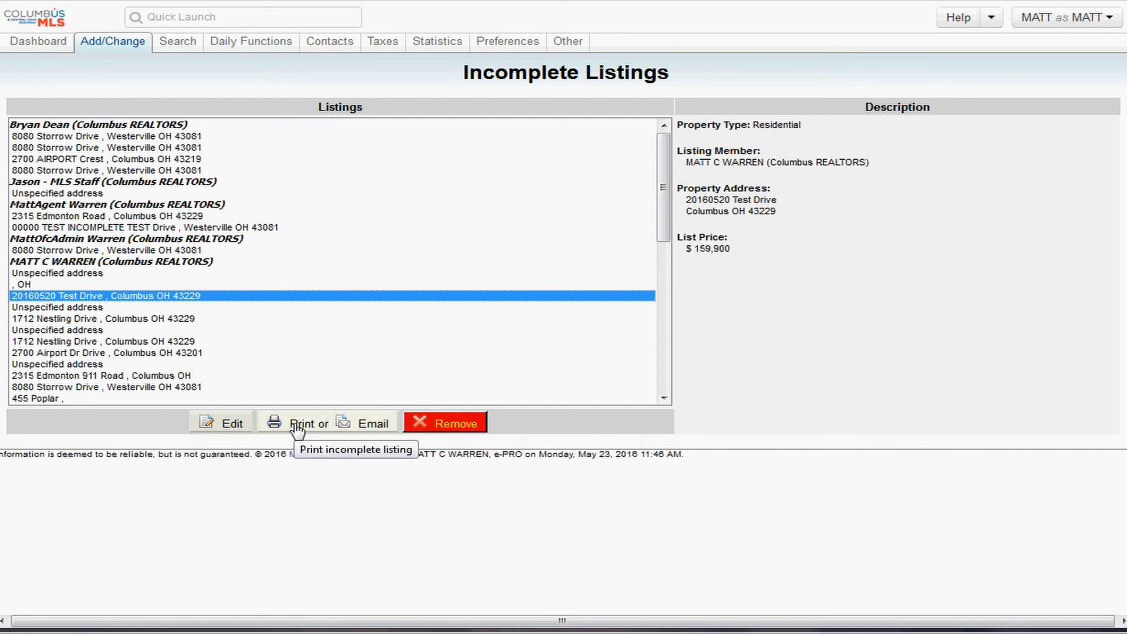
- Edit the 20160520 Test Drive listing on the Change Incomplete Residential Listing page
left_click(223, 433)
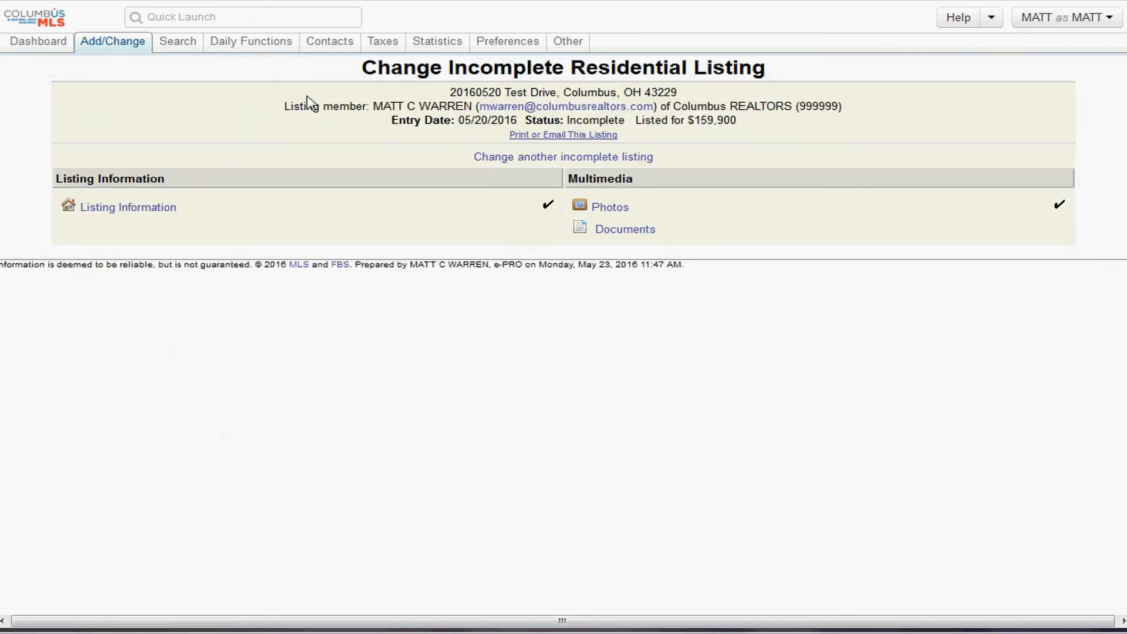
left_click_drag(361, 68, 587, 69)
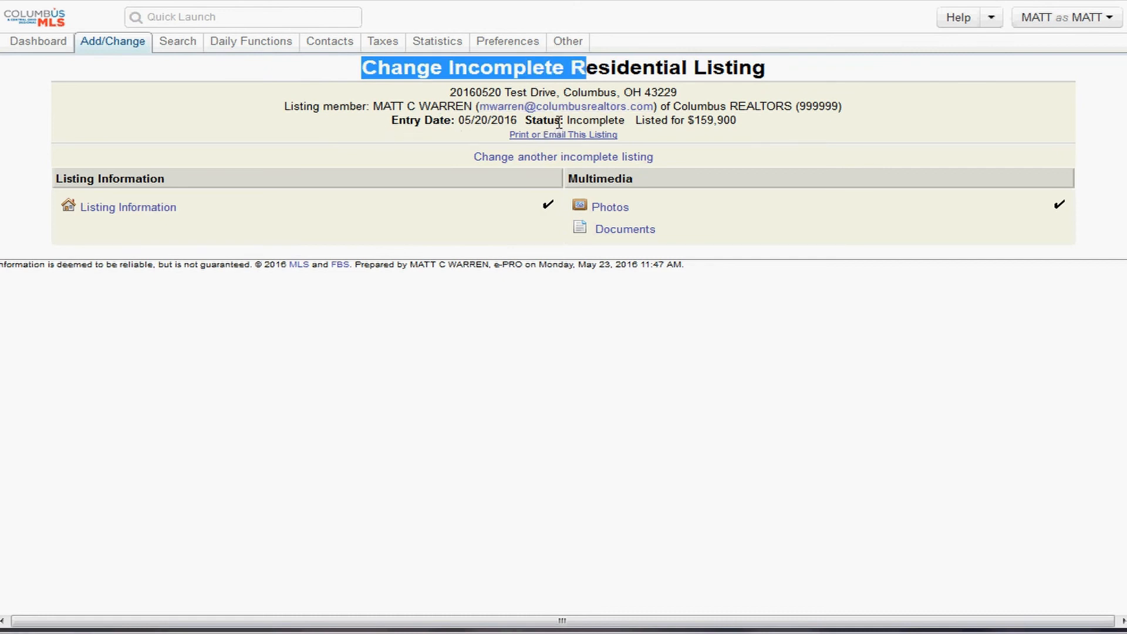
left_click_drag(559, 122, 627, 122)
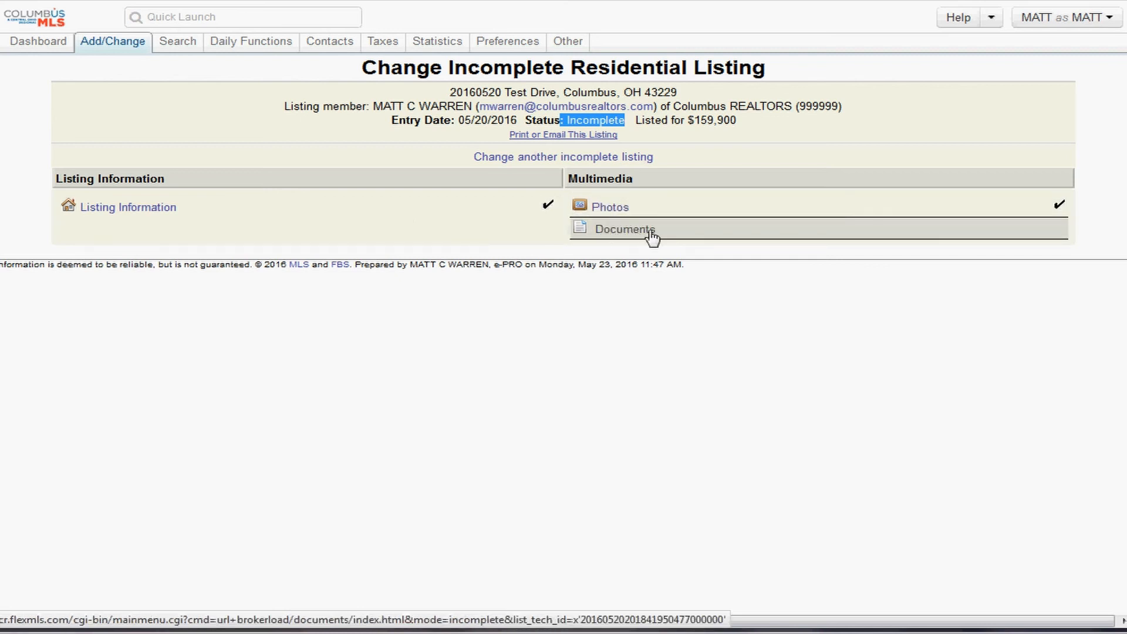
- Go to the listing's Documents page and pick listings (18).pdf as the file to attach
left_click(624, 234)
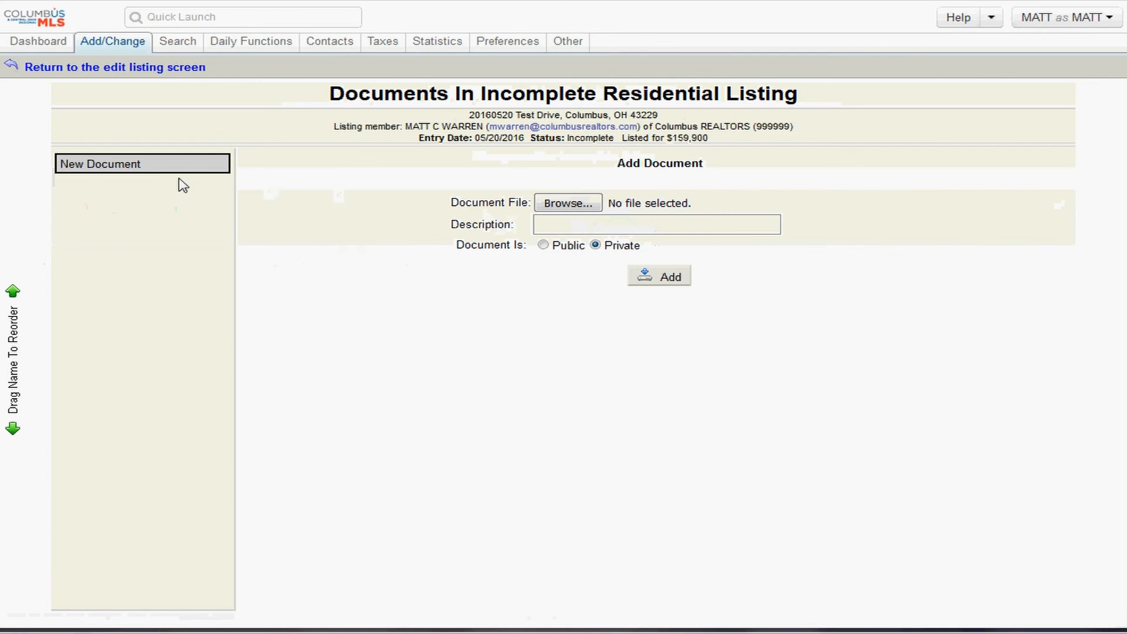
left_click(557, 203)
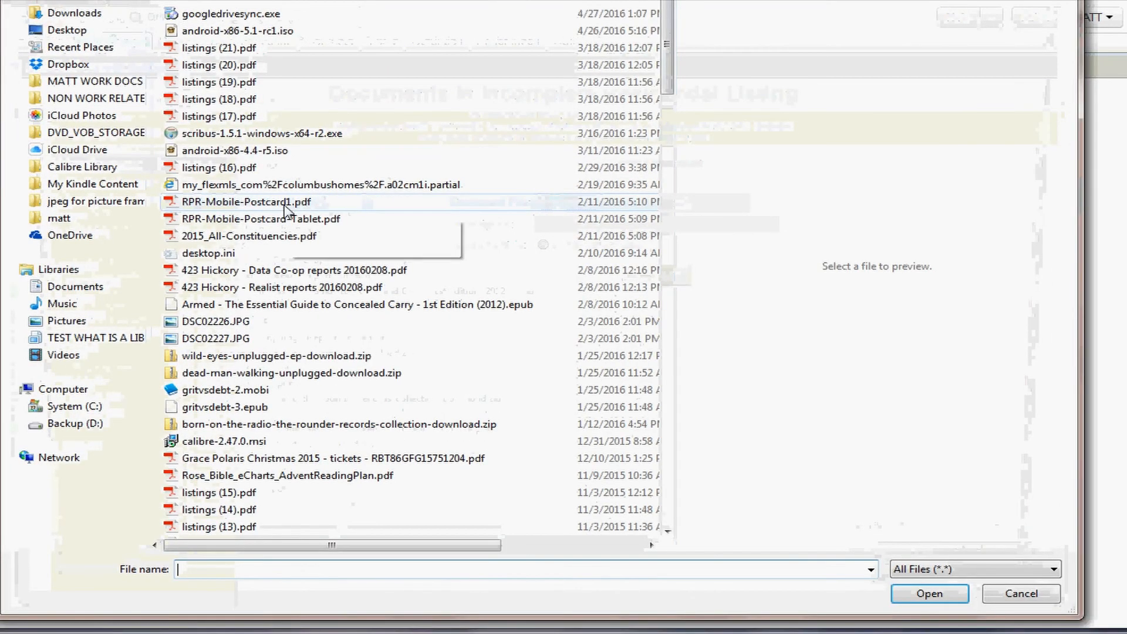
left_click(267, 219)
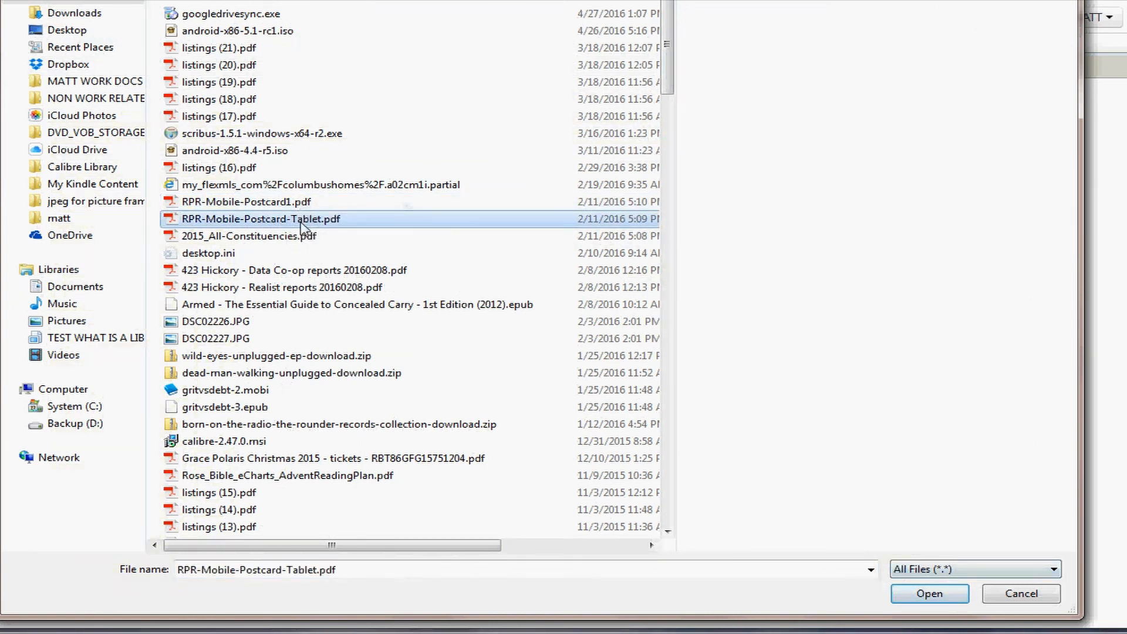
left_click(228, 50)
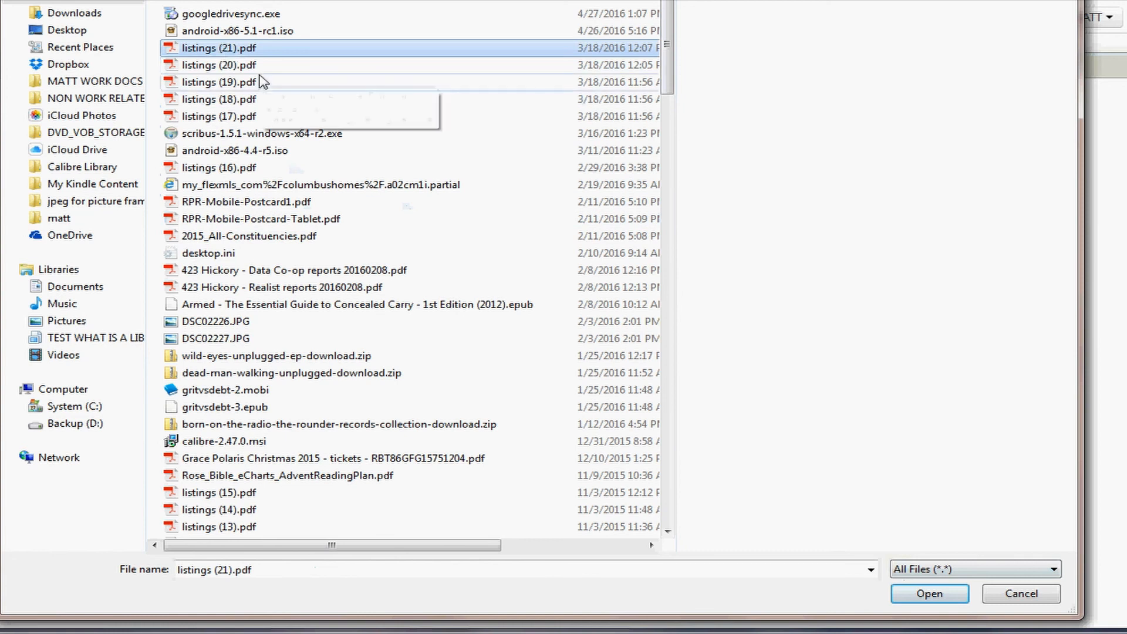
left_click(243, 100)
left_click(930, 594)
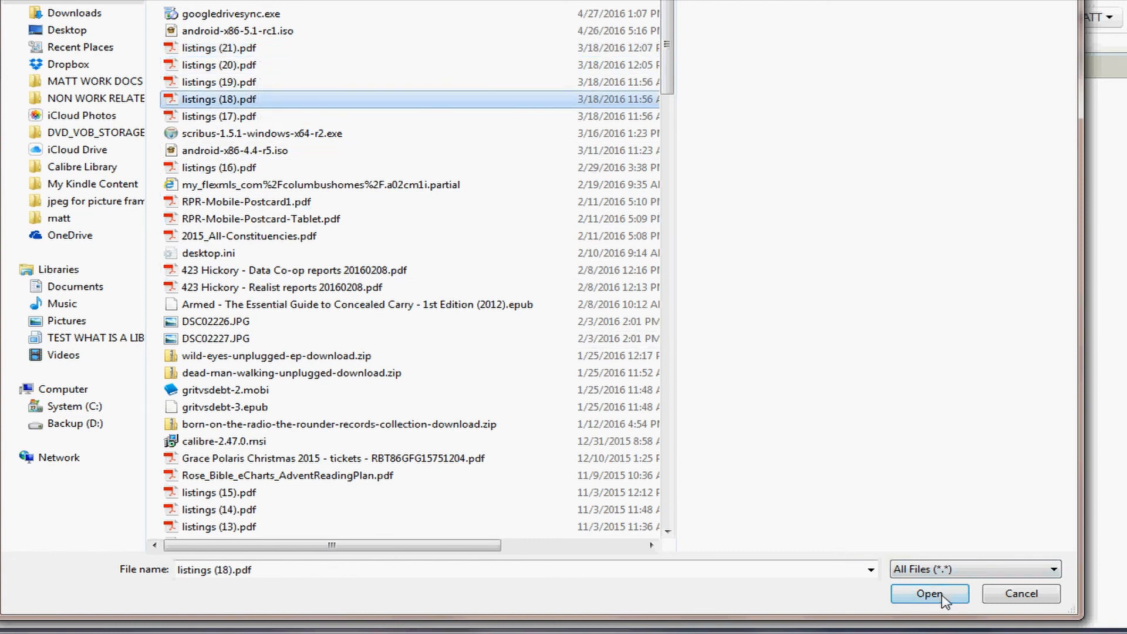
left_click(577, 226)
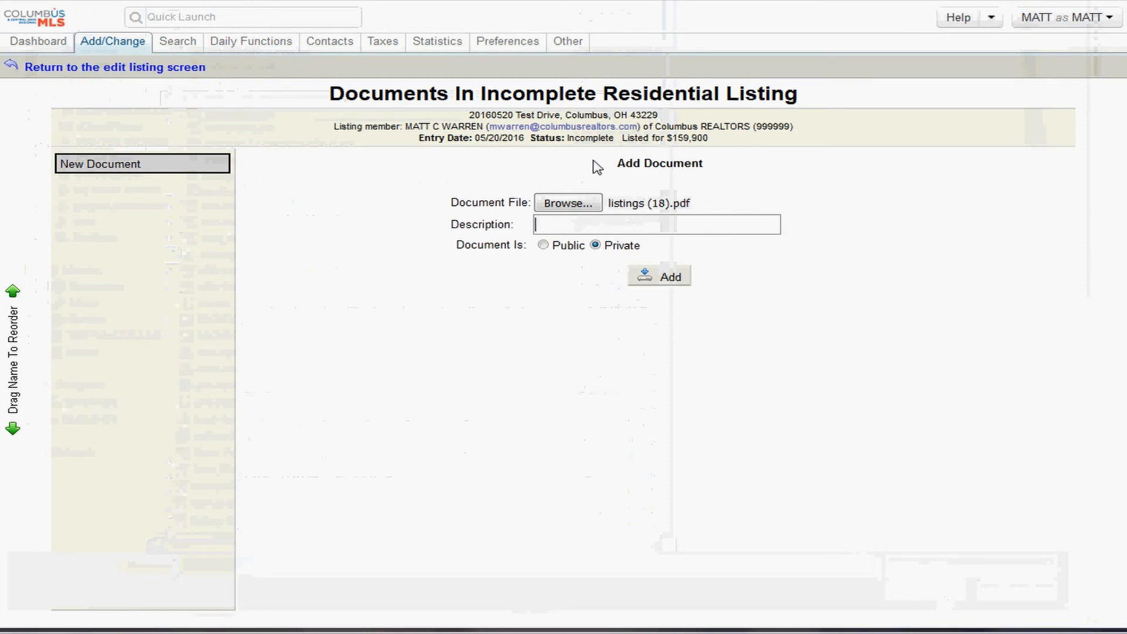
- Describe the document as RPD, keep it Private, and add it to the listing
type("RPD")
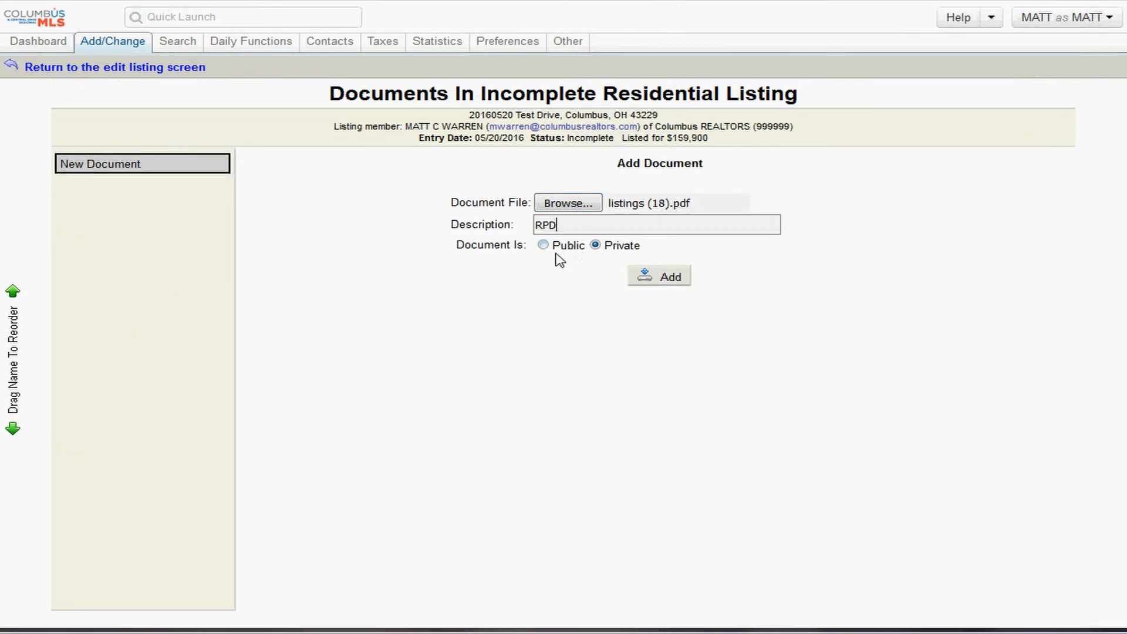
left_click_drag(575, 249, 549, 247)
left_click_drag(639, 248, 595, 249)
left_click(607, 251)
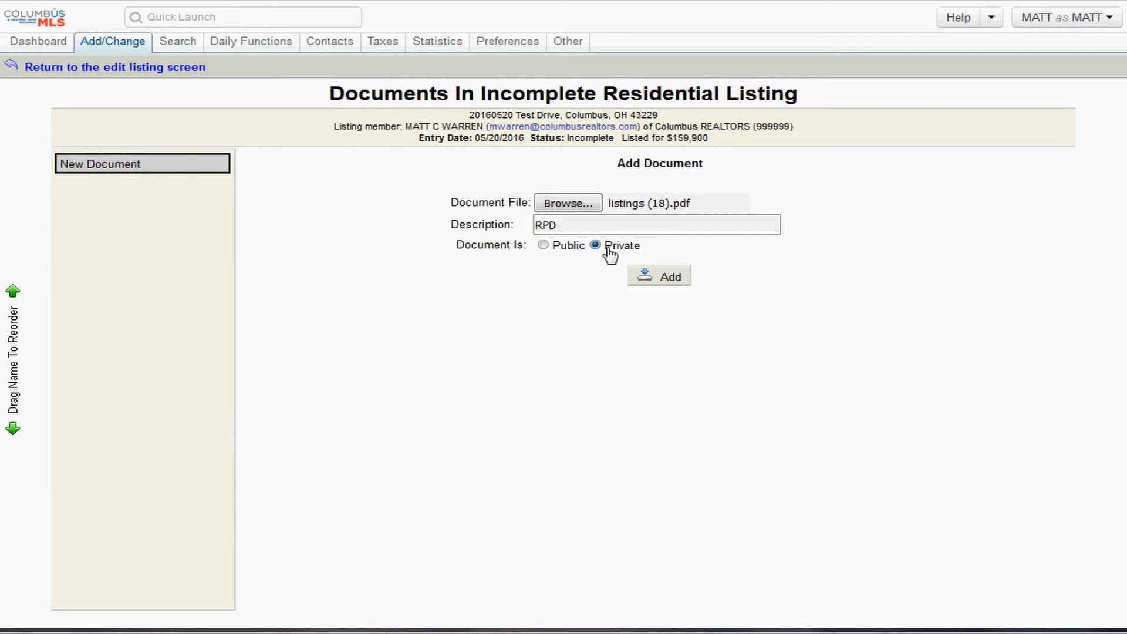
left_click(566, 256)
left_click(621, 254)
left_click(568, 255)
left_click(610, 255)
left_click(661, 284)
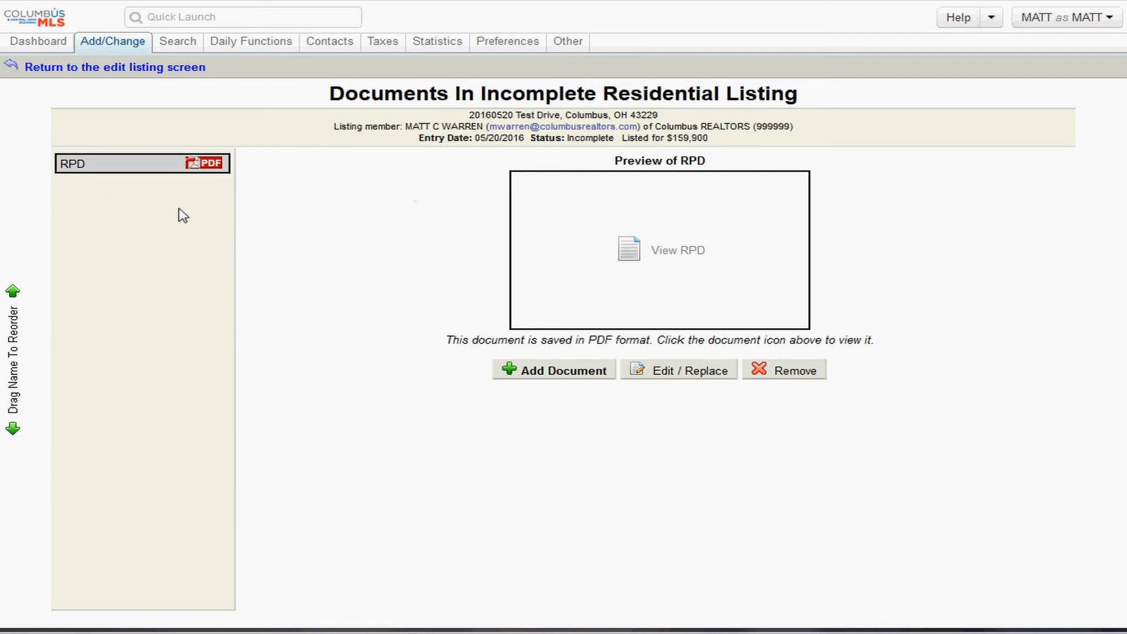
left_click_drag(221, 81, 29, 70)
- Return to the edit listing screen and open the Listing Information form
left_click(30, 70)
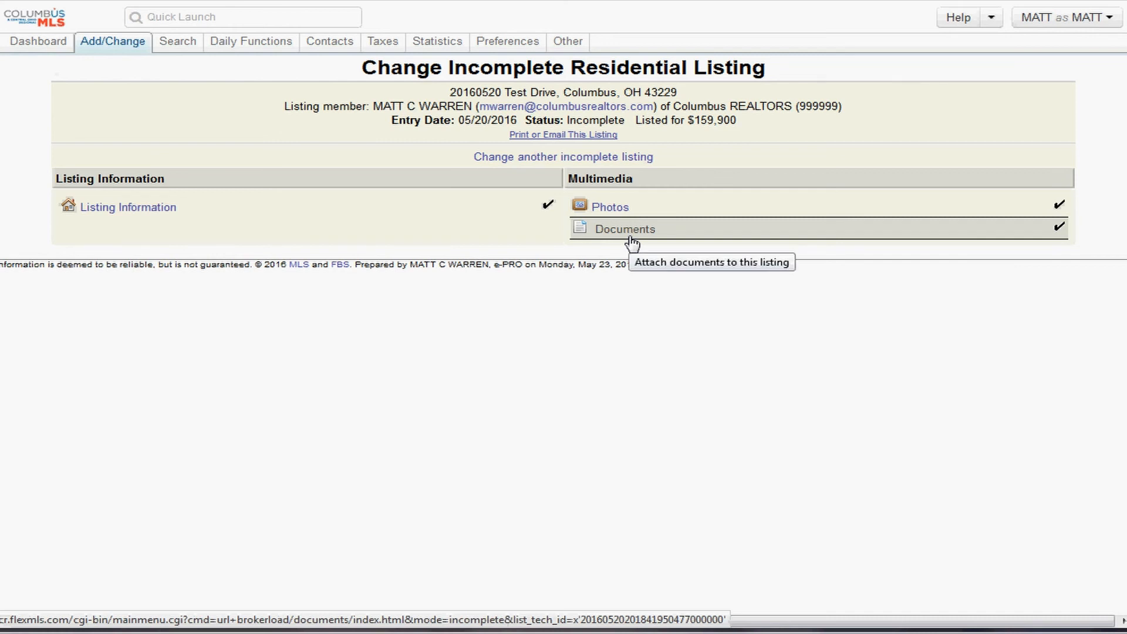
left_click_drag(627, 120, 523, 119)
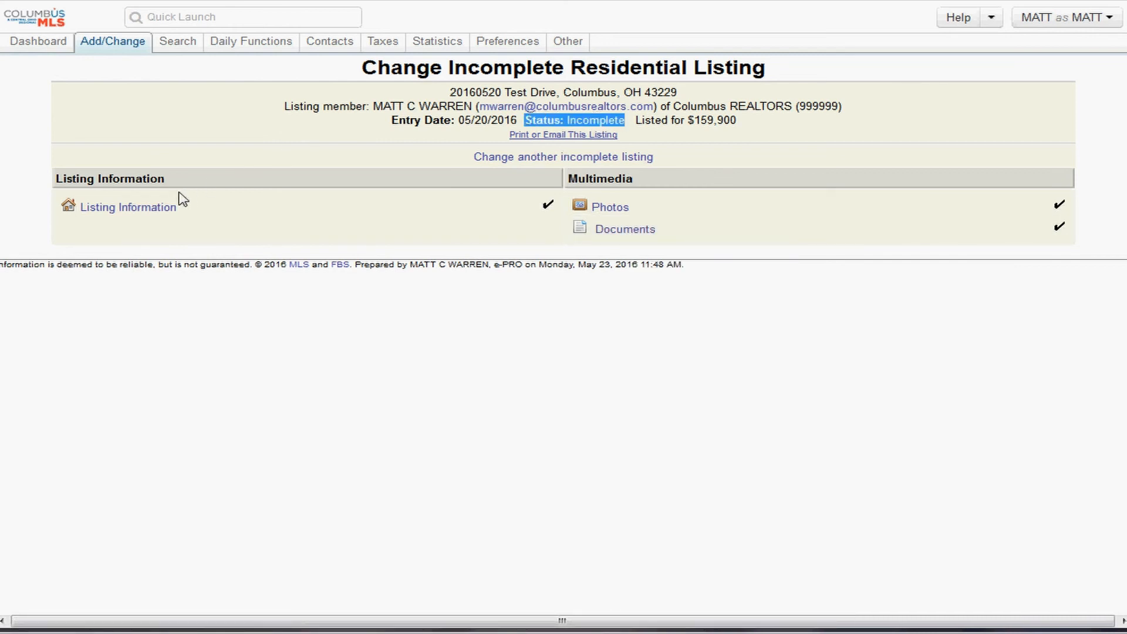
left_click(147, 216)
left_click(147, 215)
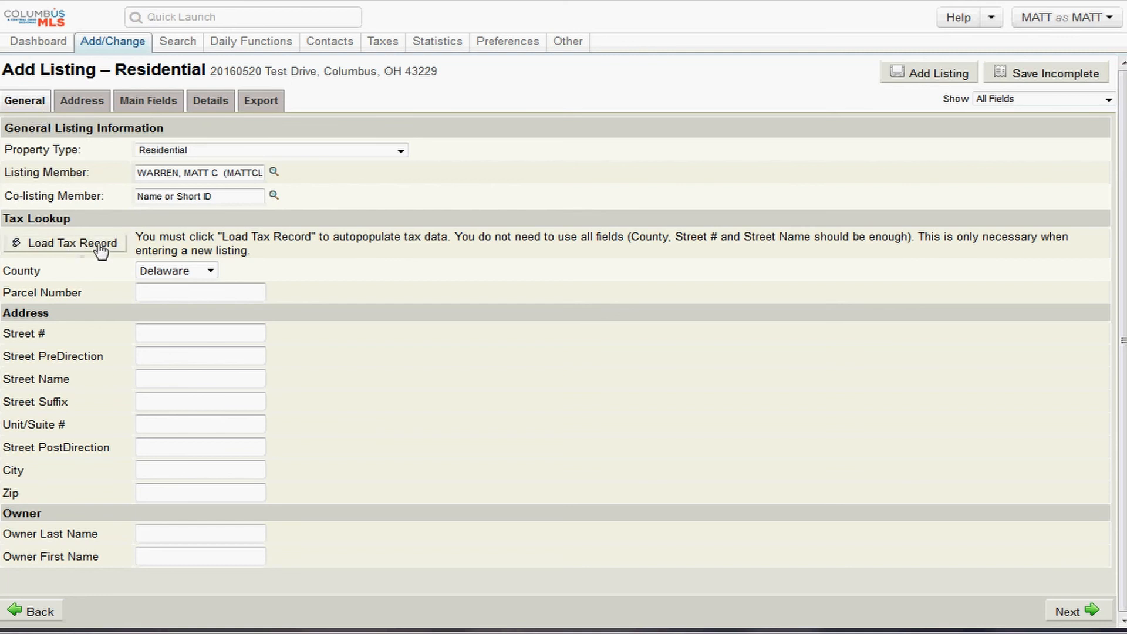
- Switch between the General and Address sections to review the listing's details
left_click_drag(149, 239, 54, 247)
left_click(82, 109)
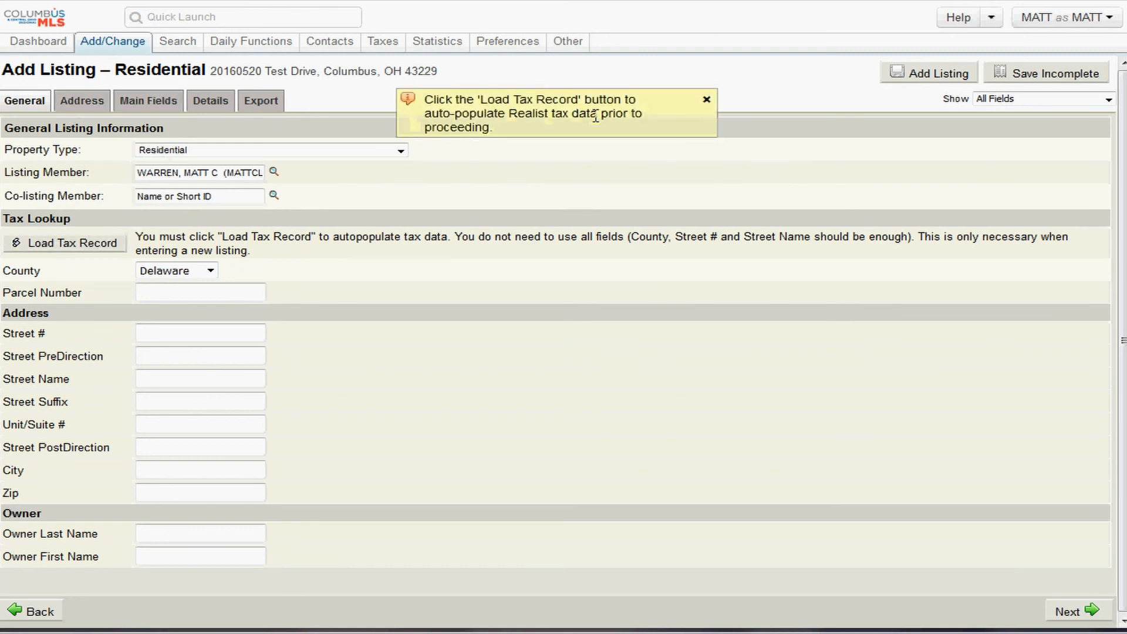
left_click(75, 108)
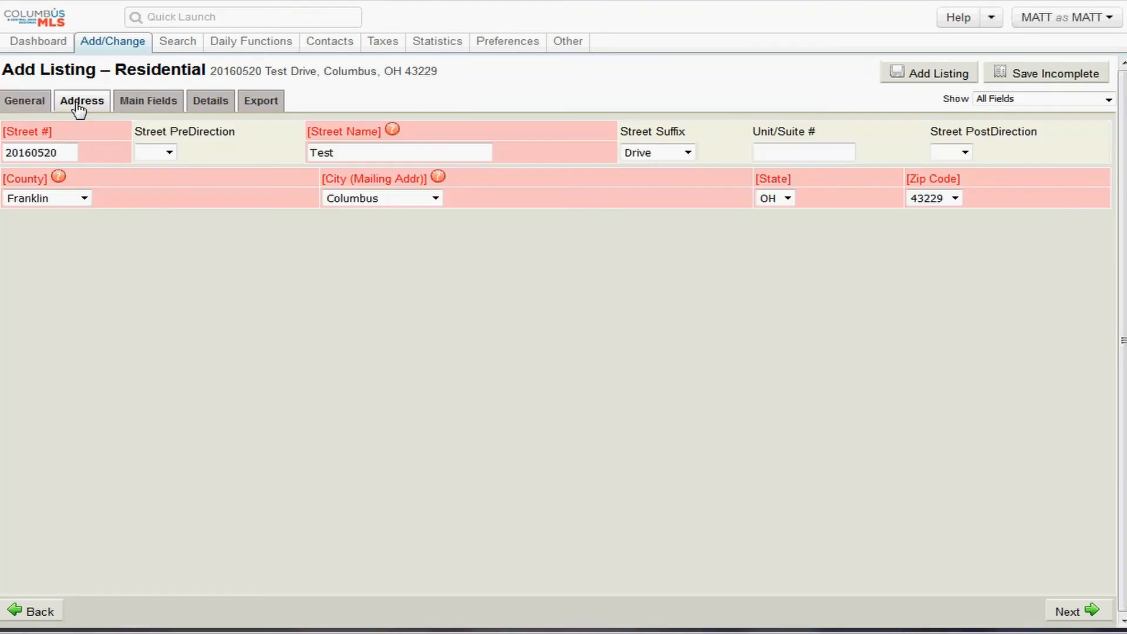
left_click_drag(189, 189, 66, 184)
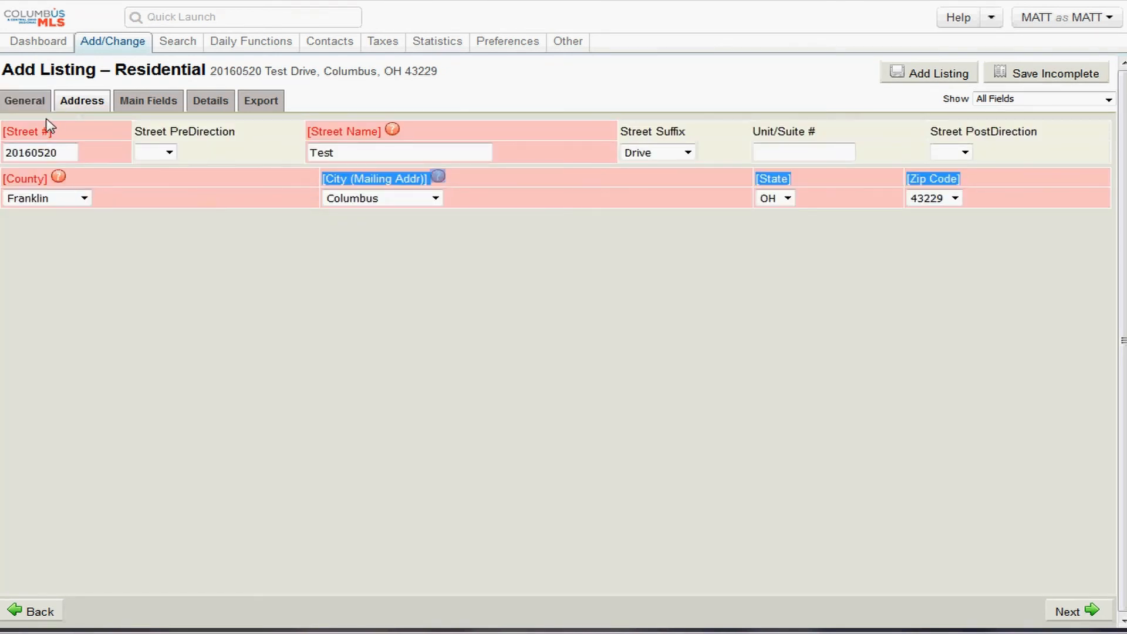
left_click(23, 100)
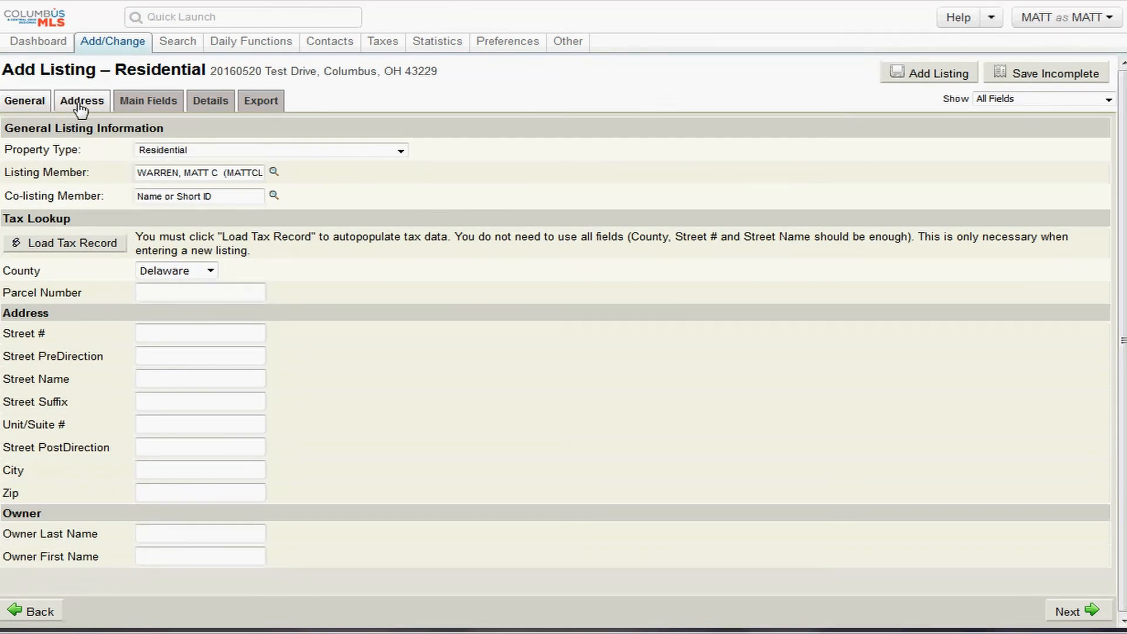
left_click(81, 108)
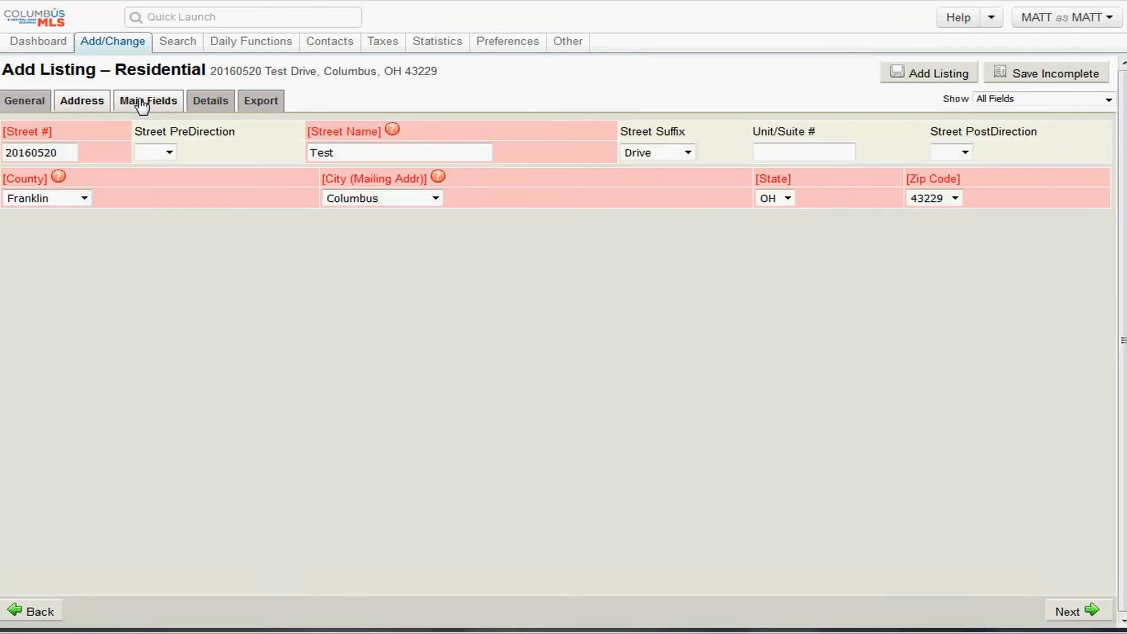
left_click(38, 105)
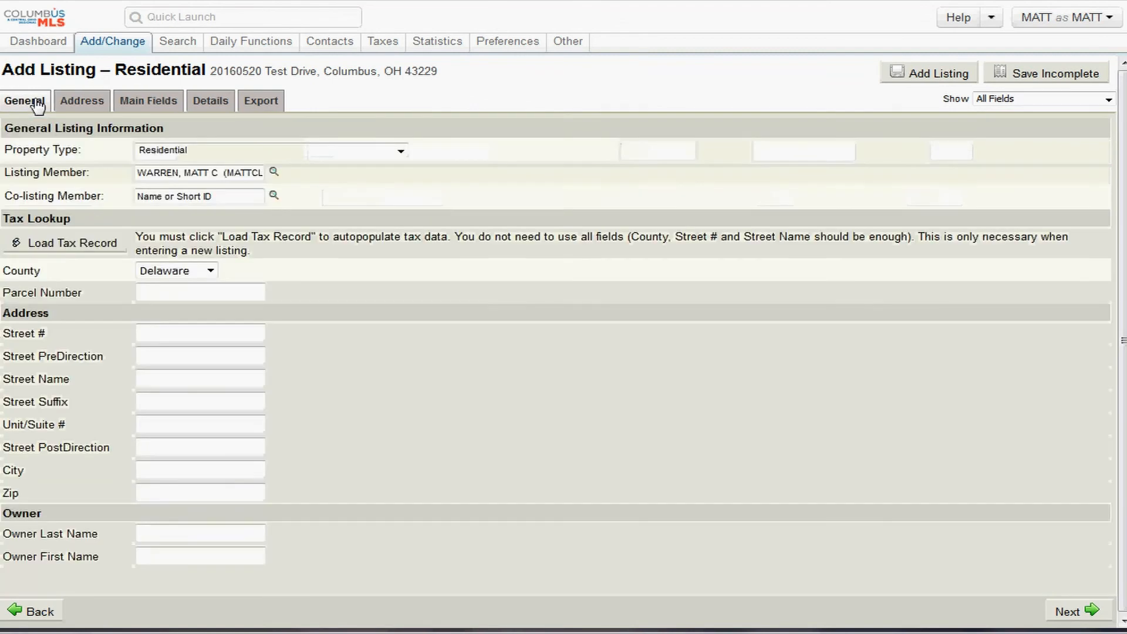
- Confirm the county stays Delaware, then move on to the Main Fields section
left_click(201, 271)
left_click(328, 272)
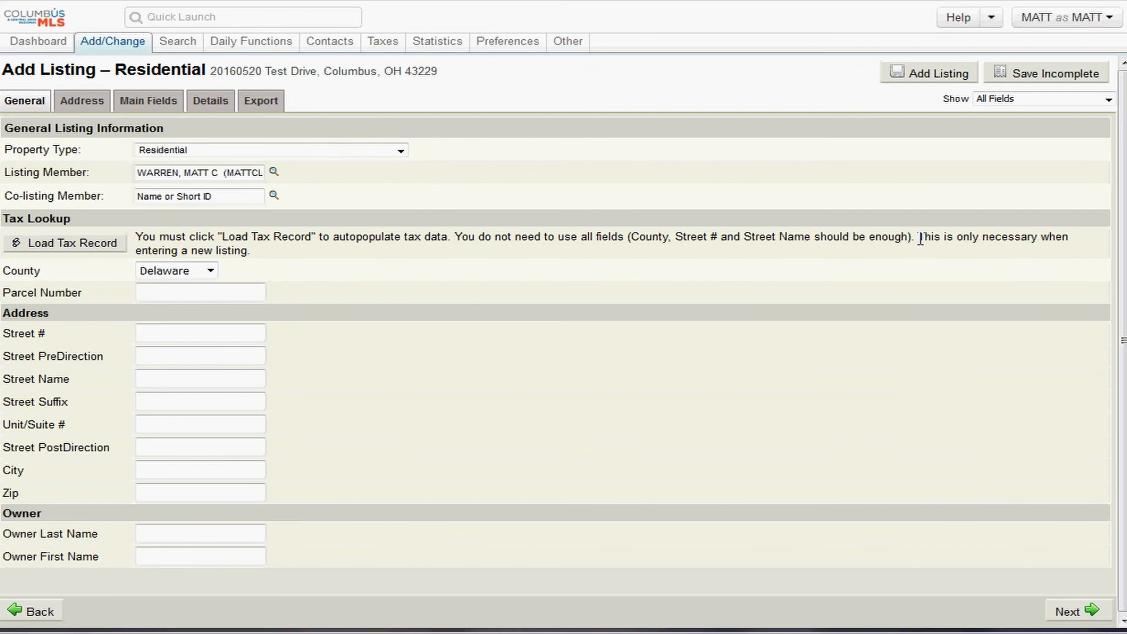
left_click_drag(921, 240, 962, 260)
left_click(81, 101)
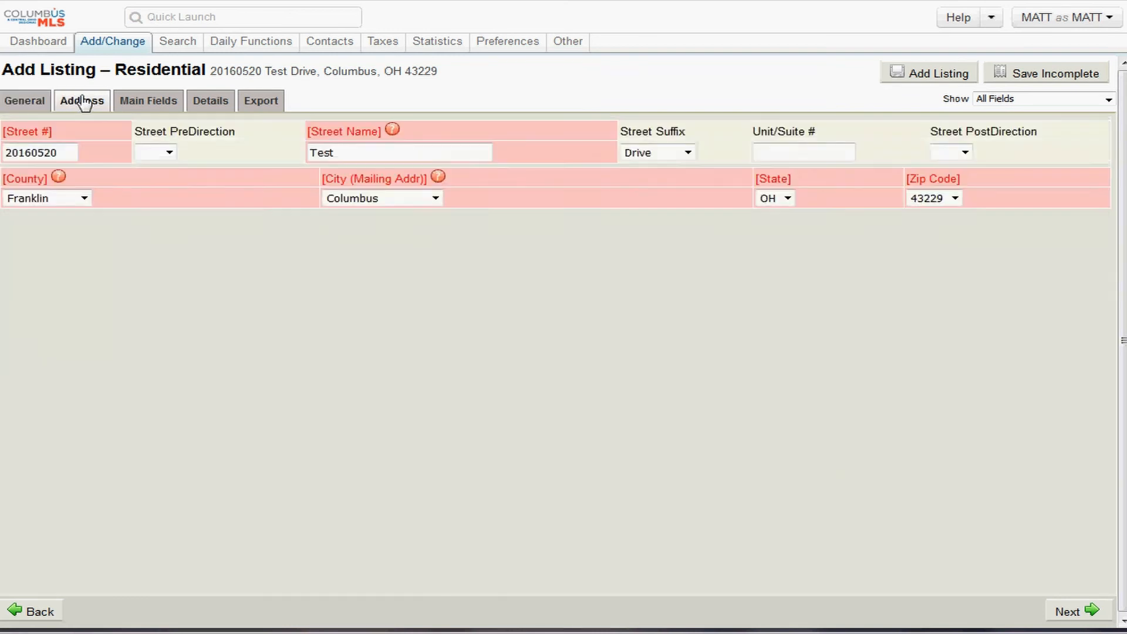
left_click(151, 103)
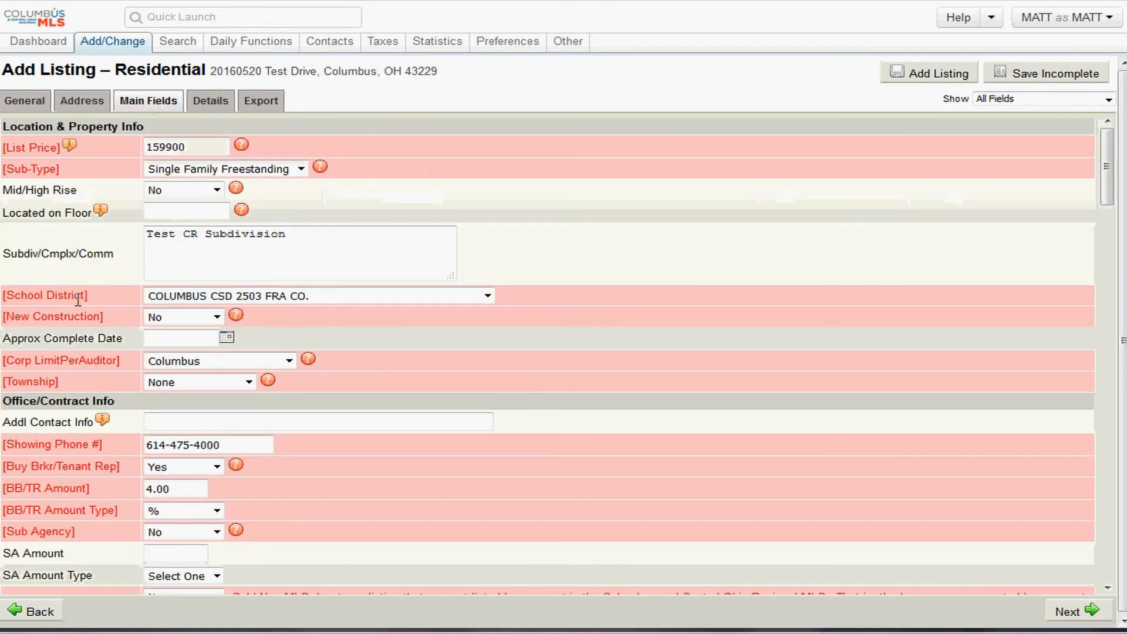
left_click_drag(99, 305, 3, 300)
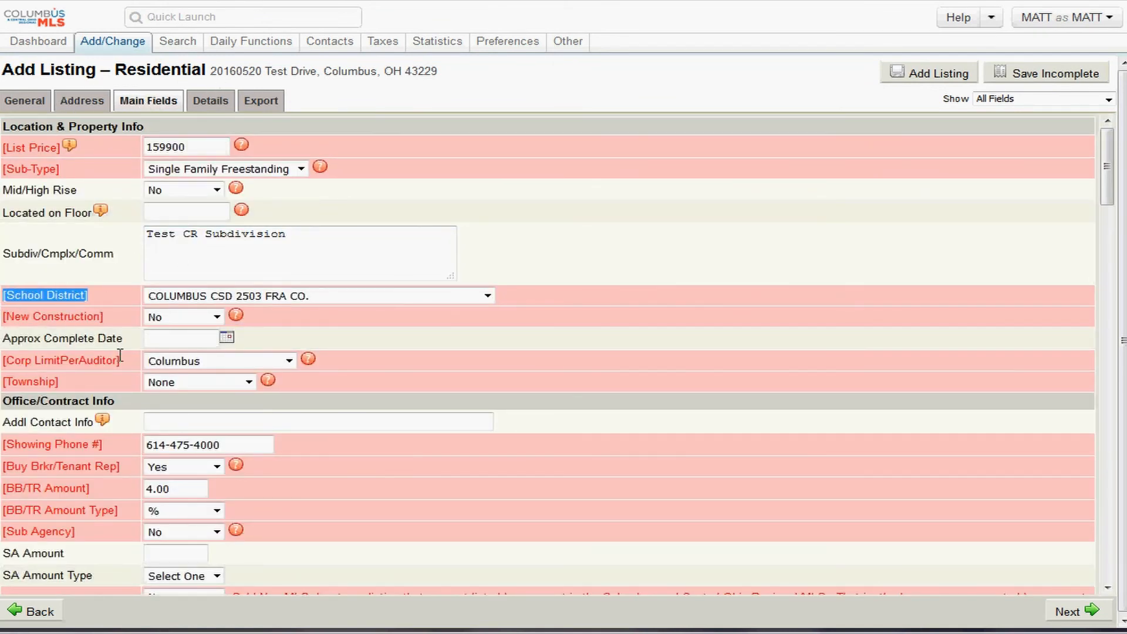
left_click_drag(120, 356, 2, 359)
left_click_drag(59, 382, 10, 384)
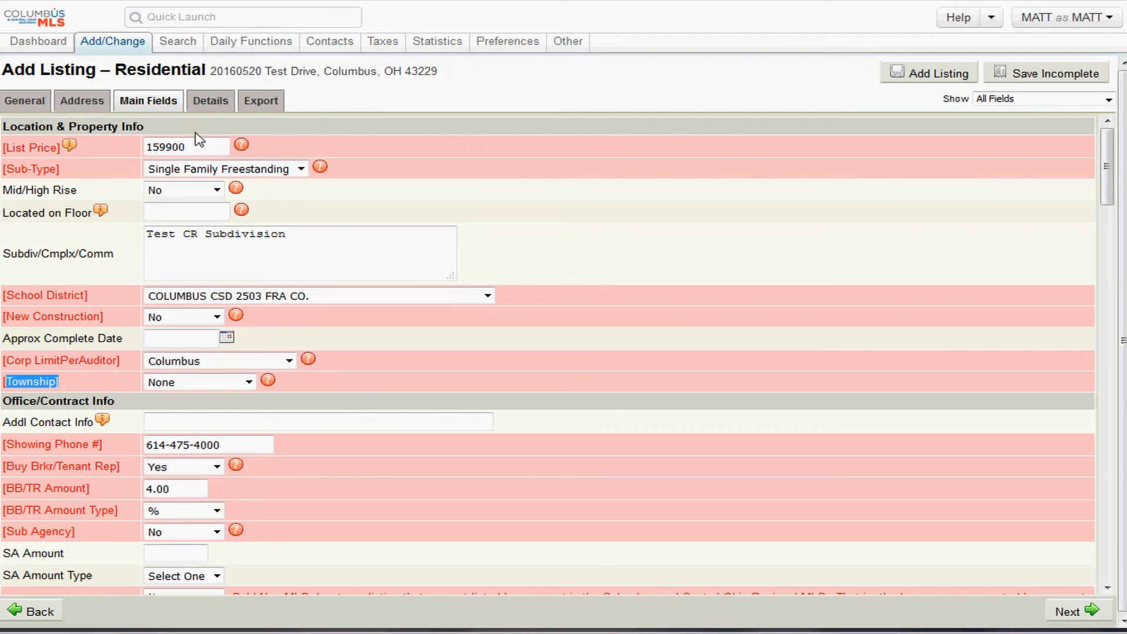
scroll(235, 300, "down", 3)
scroll(238, 300, "up", 3)
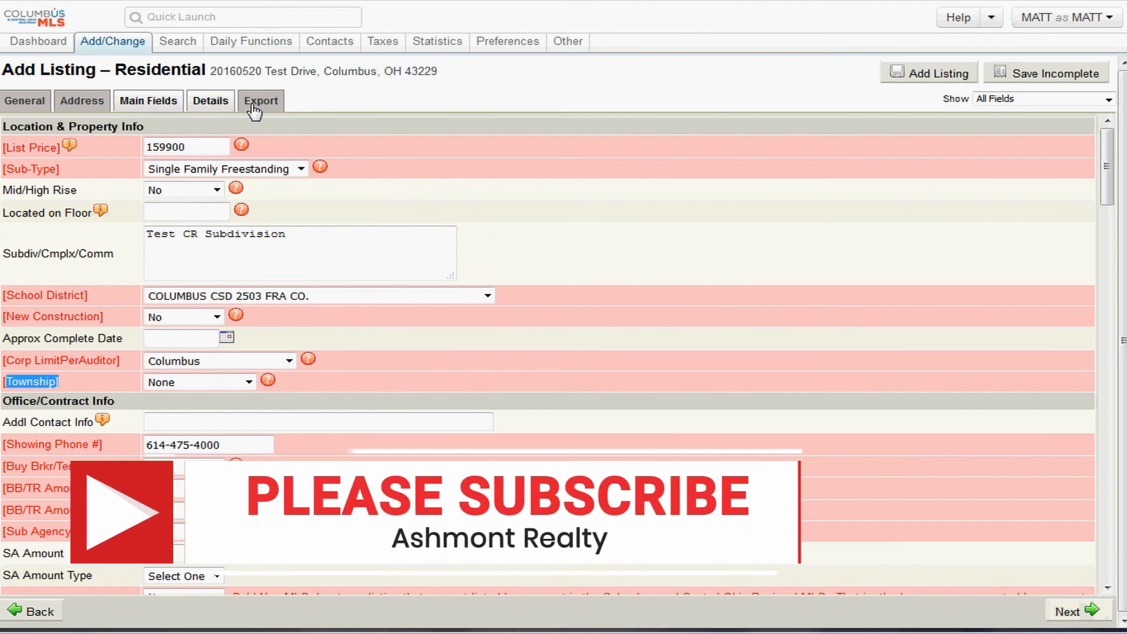
- Advance to the Details section and review the rule requiring 1 to 12 acceptance conditions
left_click(1080, 610)
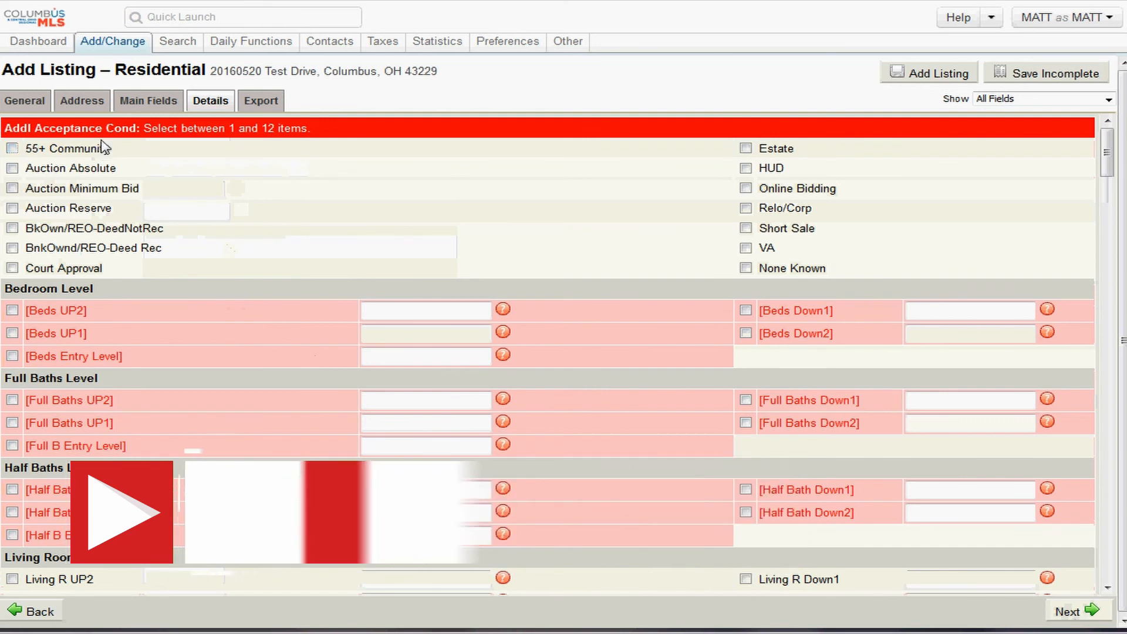
left_click_drag(156, 129, 5, 128)
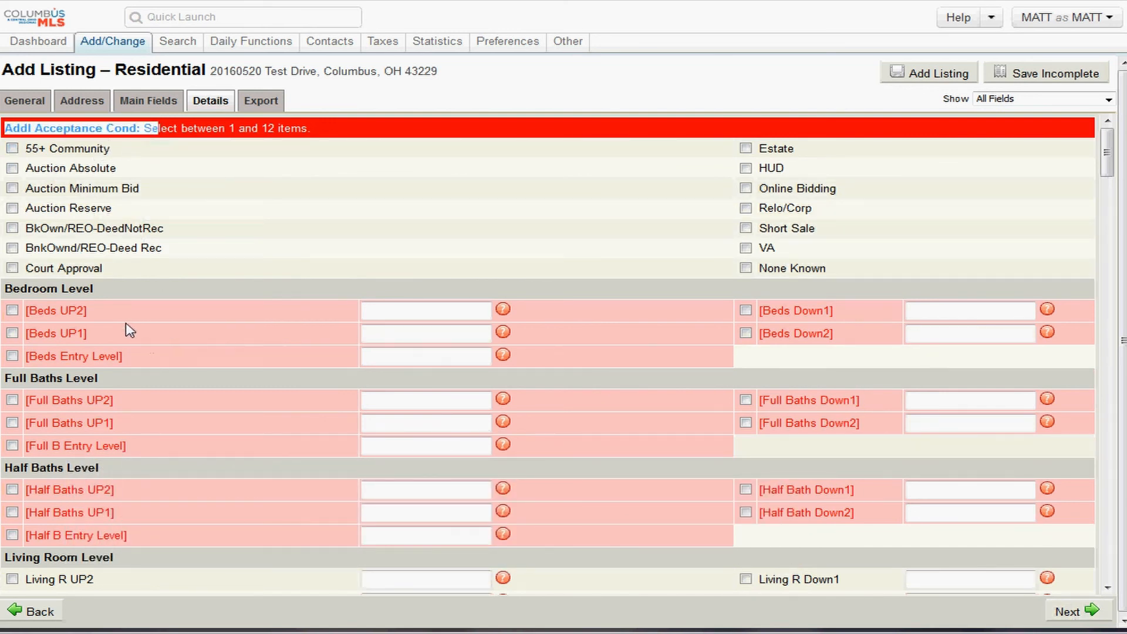
left_click(178, 128)
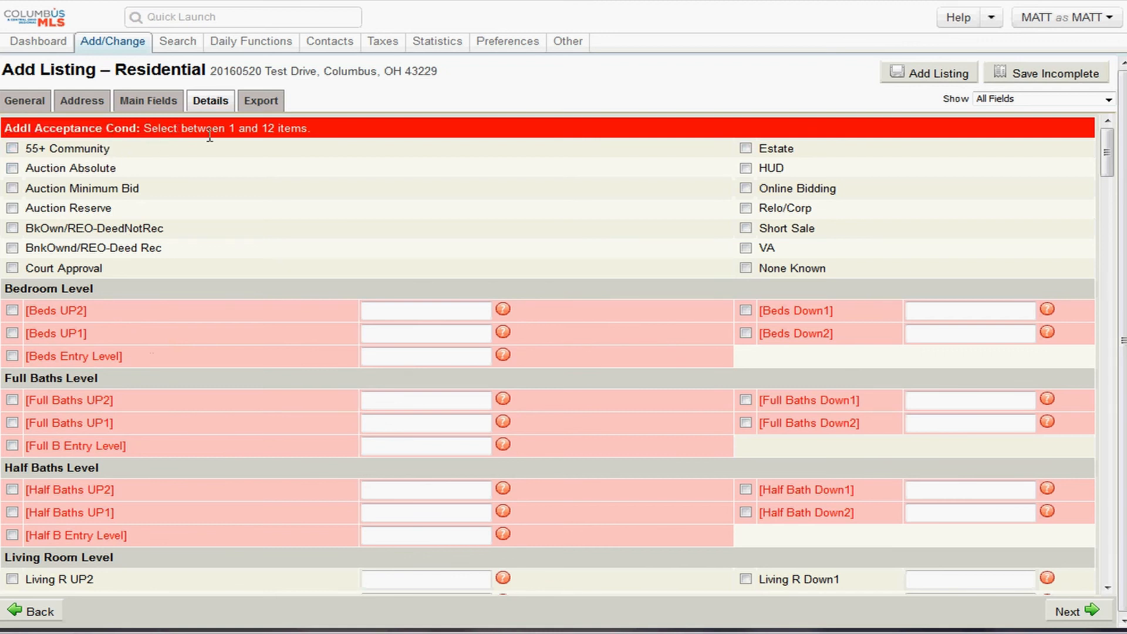
left_click_drag(206, 128, 330, 142)
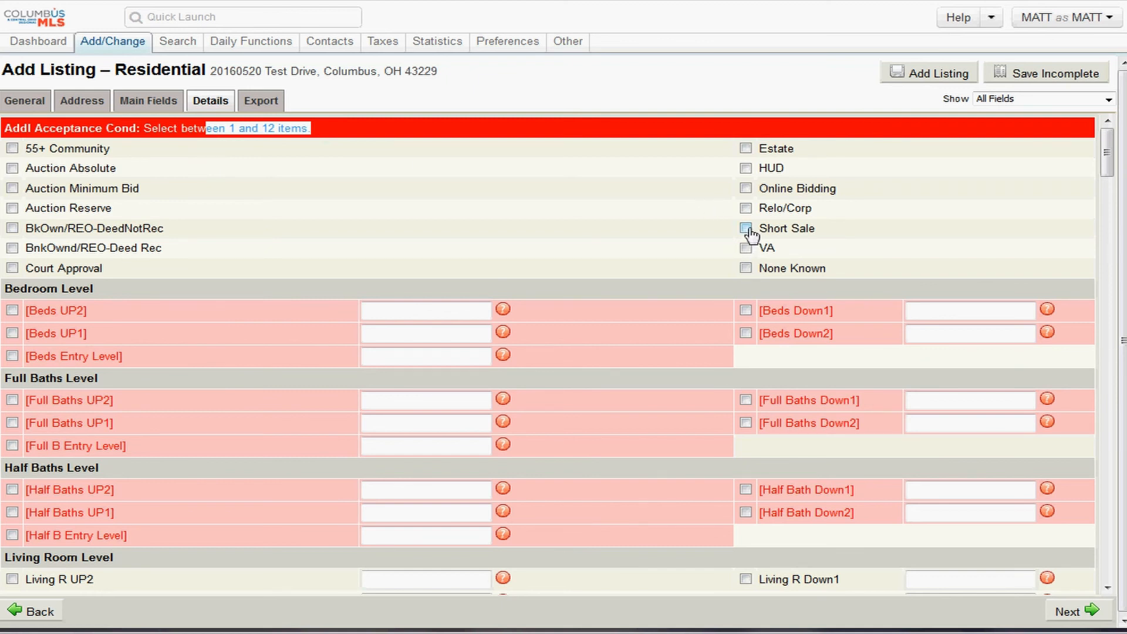
- Check None Known, then briefly tick and untick Short Sale
left_click(765, 271)
double_click(761, 270)
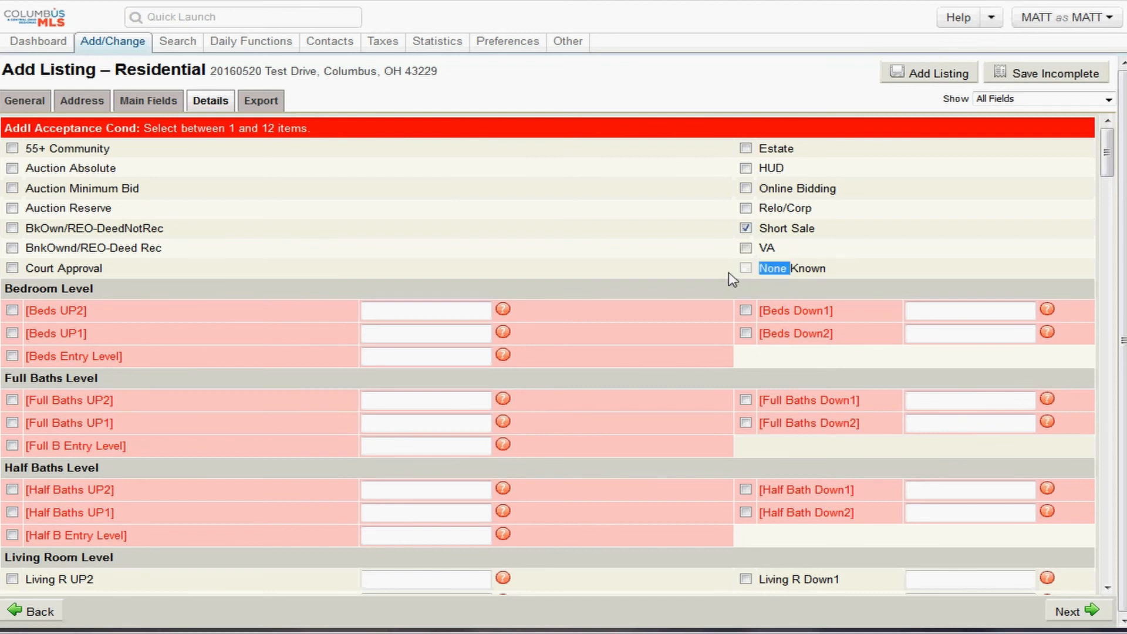
left_click(752, 271)
left_click(745, 268)
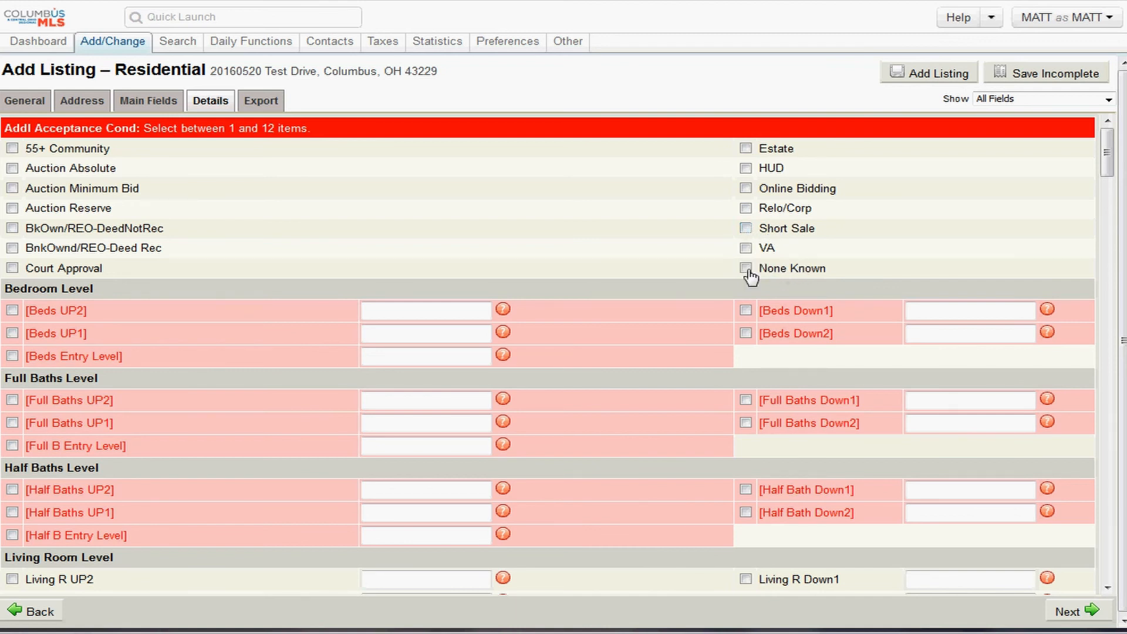
left_click(744, 228)
left_click(745, 228)
- Try Auction Reserve, BkOwn/REO, Court Approval, Estate and Short Sale, leaving only None Known checked
left_click(12, 209)
left_click(12, 209)
left_click(12, 228)
left_click(12, 268)
left_click(12, 228)
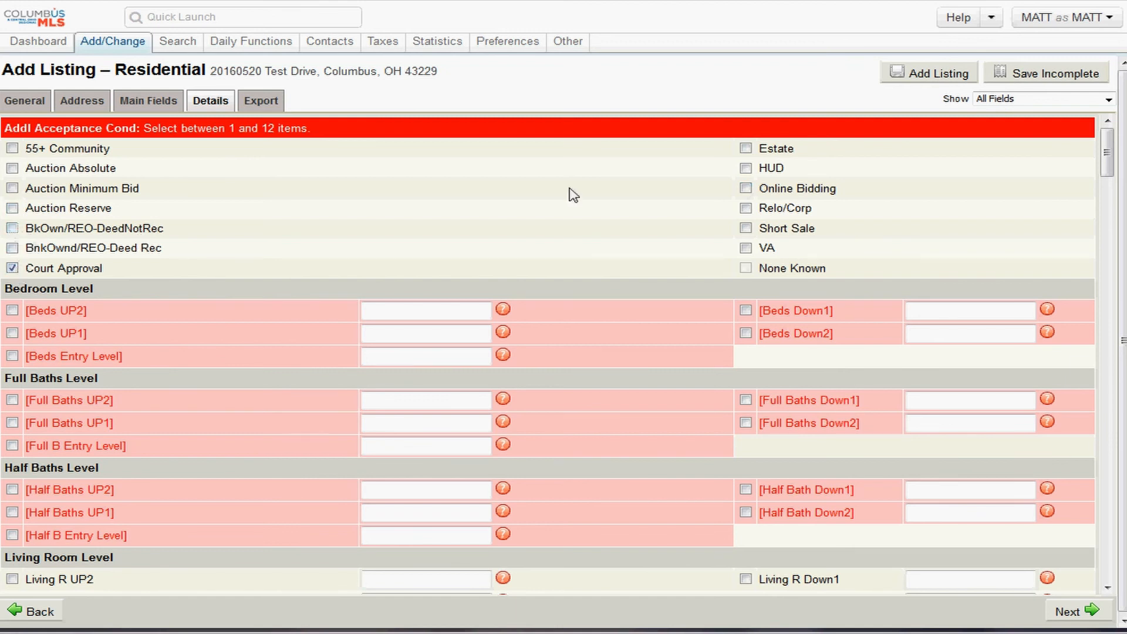
left_click(745, 149)
left_click(13, 268)
left_click(745, 148)
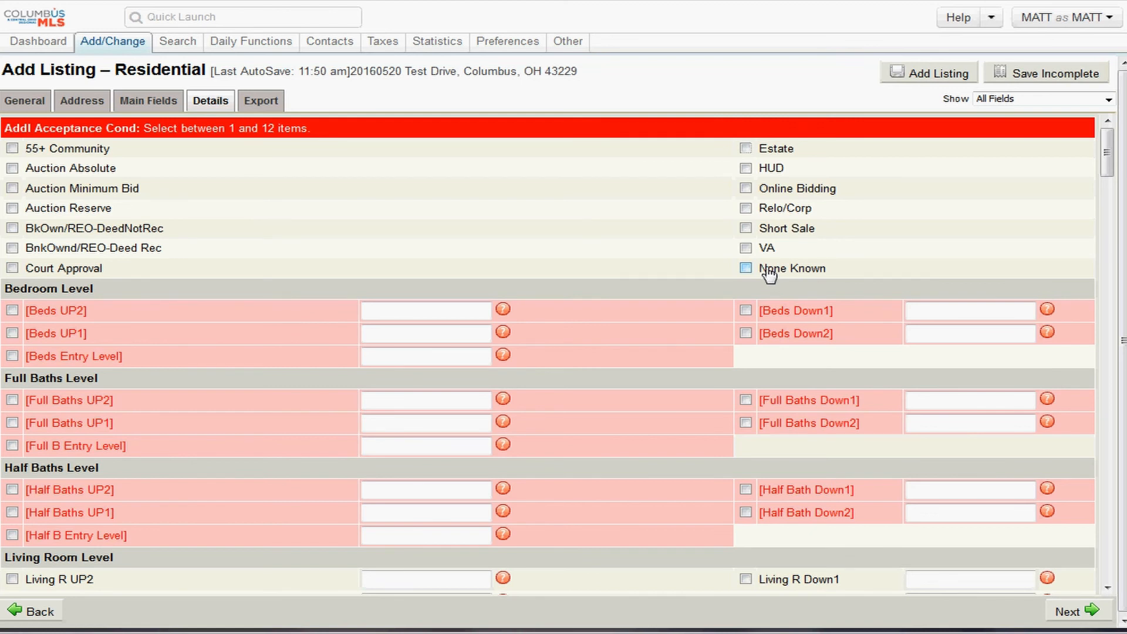
left_click(746, 228)
left_click(746, 229)
left_click(746, 268)
scroll(352, 249, "down", 2)
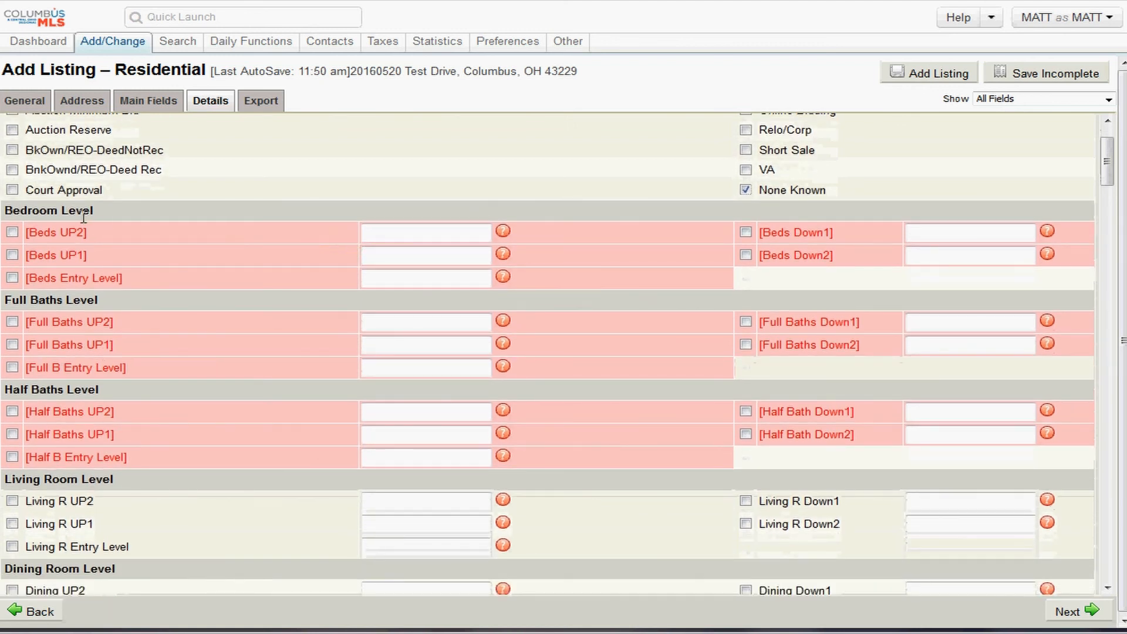
left_click_drag(87, 215, 30, 213)
triple_click(87, 299)
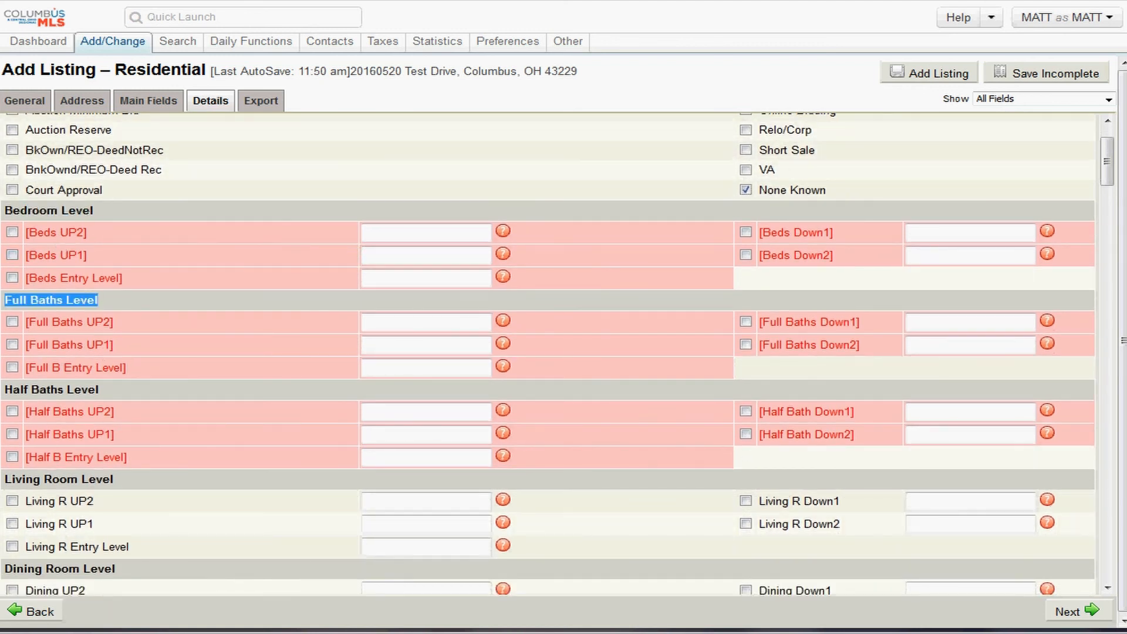
left_click_drag(104, 392, 14, 397)
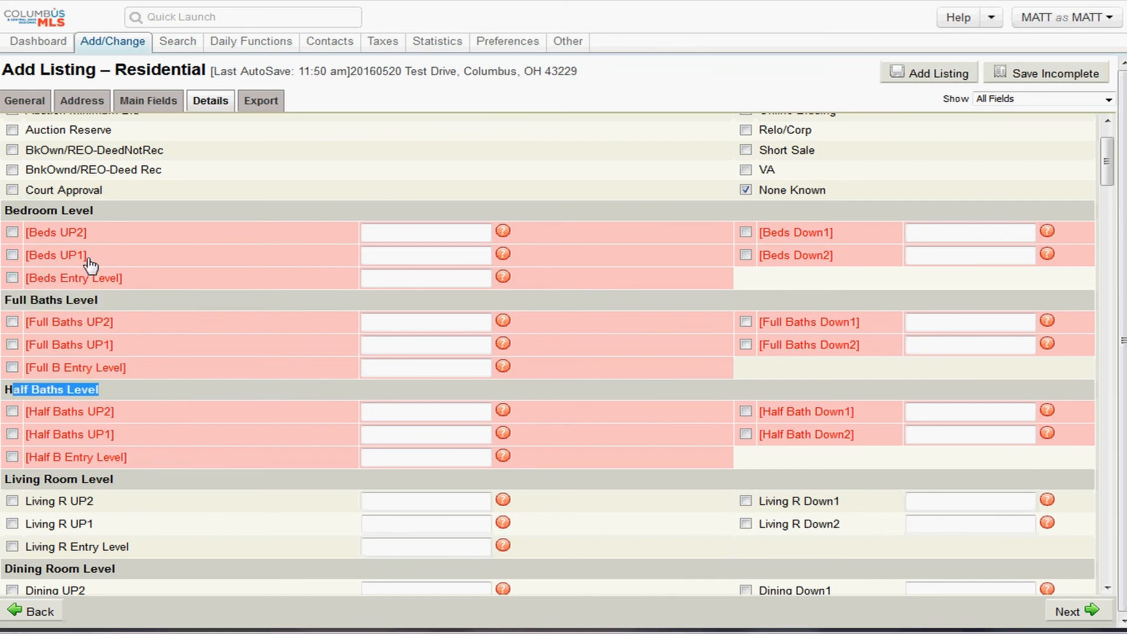
left_click_drag(98, 211, 5, 212)
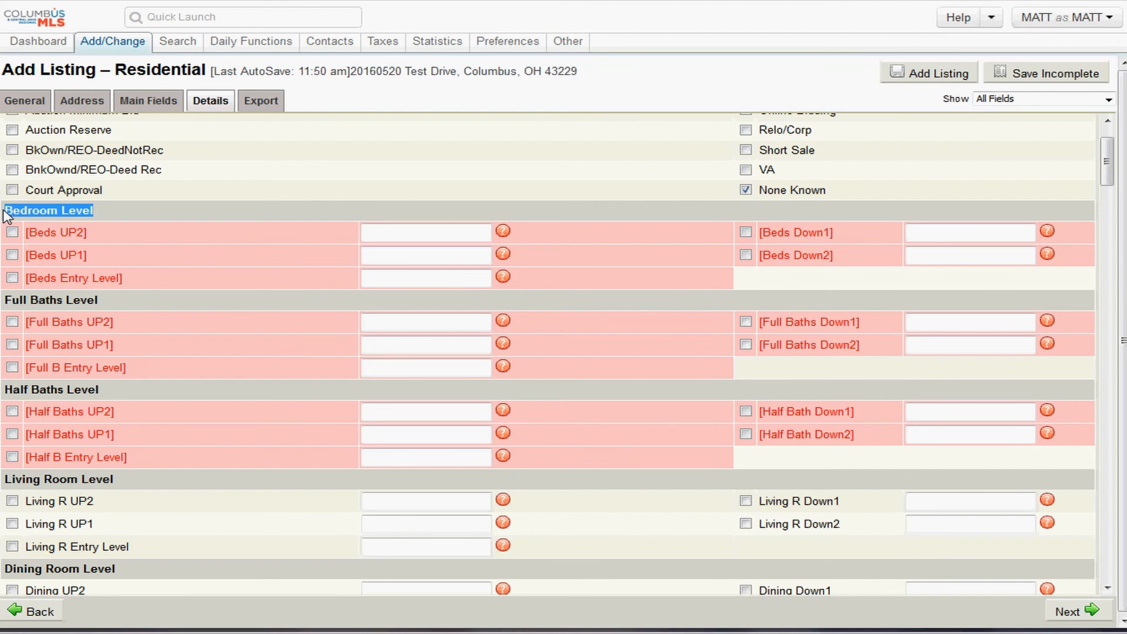
left_click(106, 219)
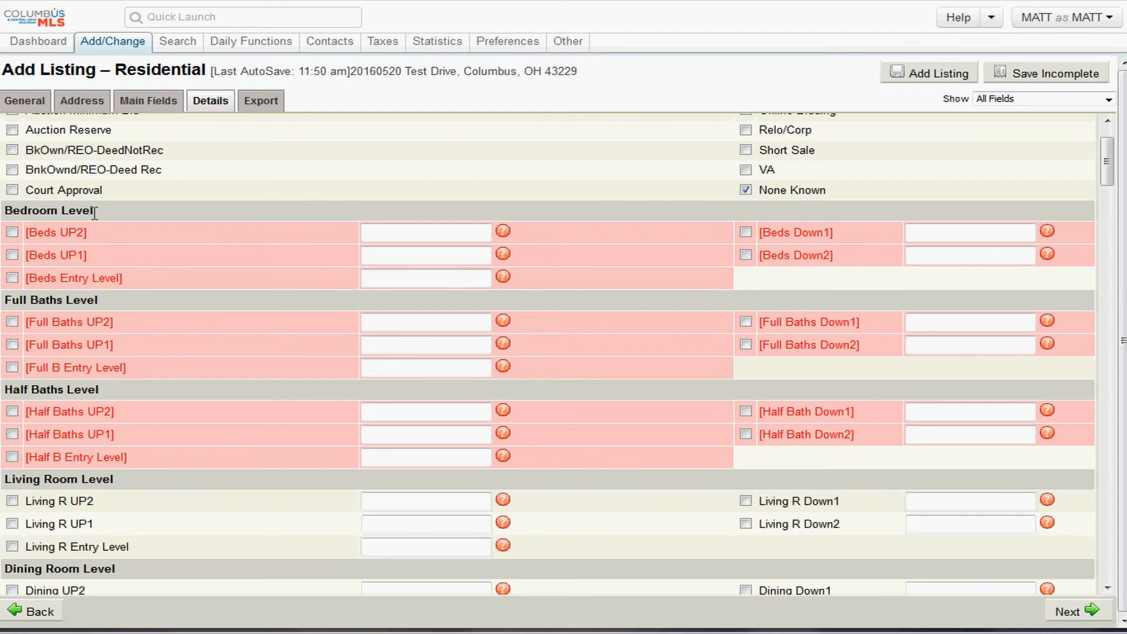
triple_click(94, 211)
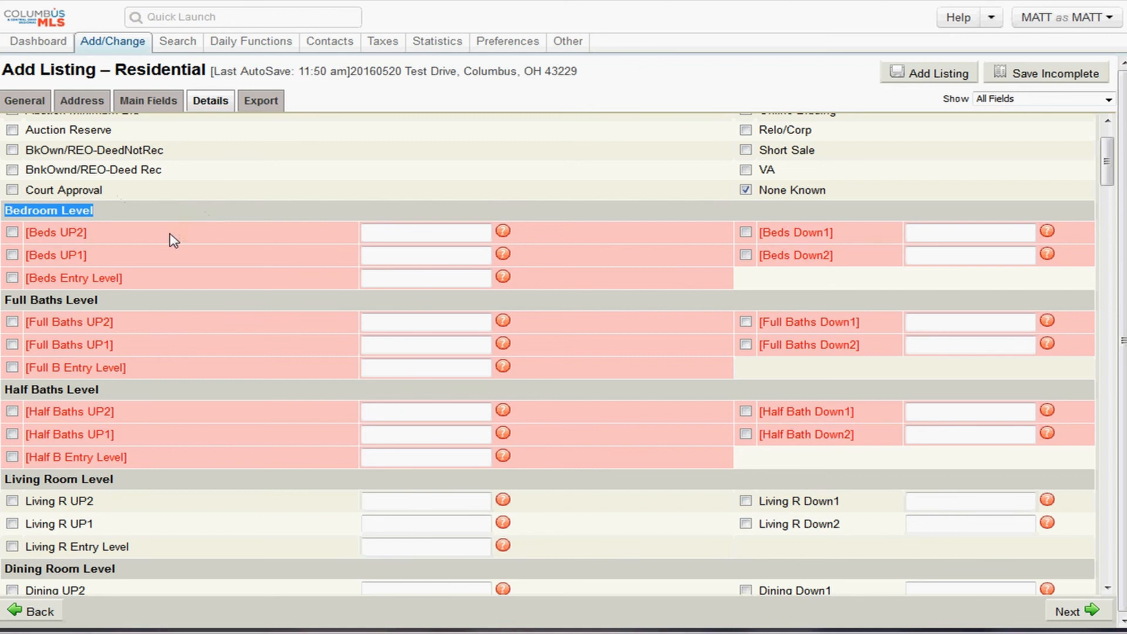
left_click_drag(126, 286, 32, 287)
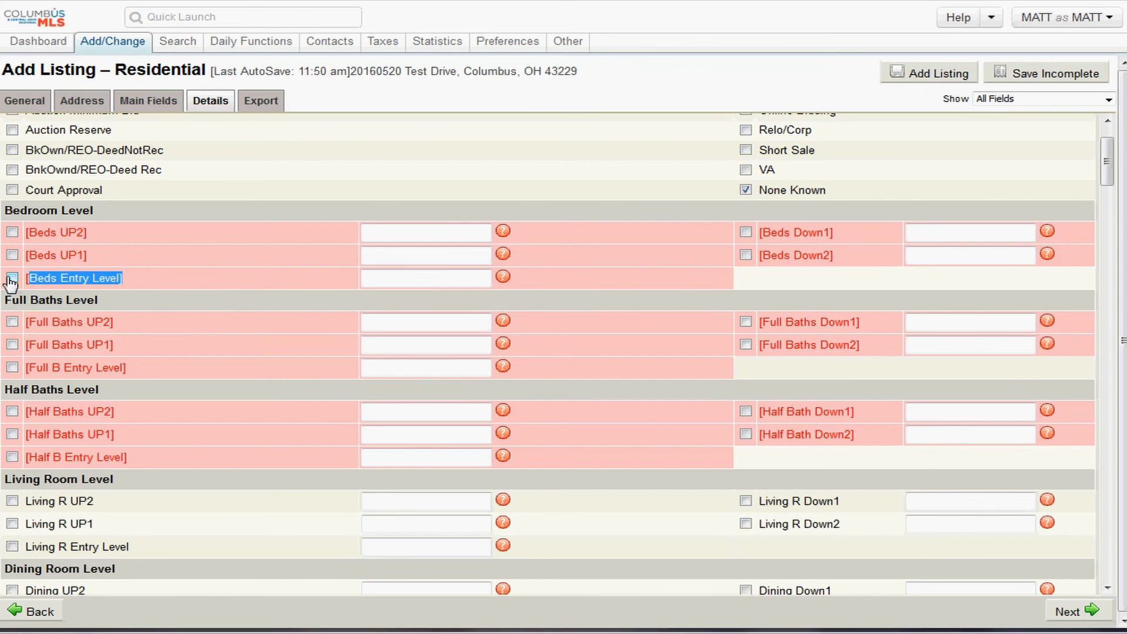
left_click(111, 280)
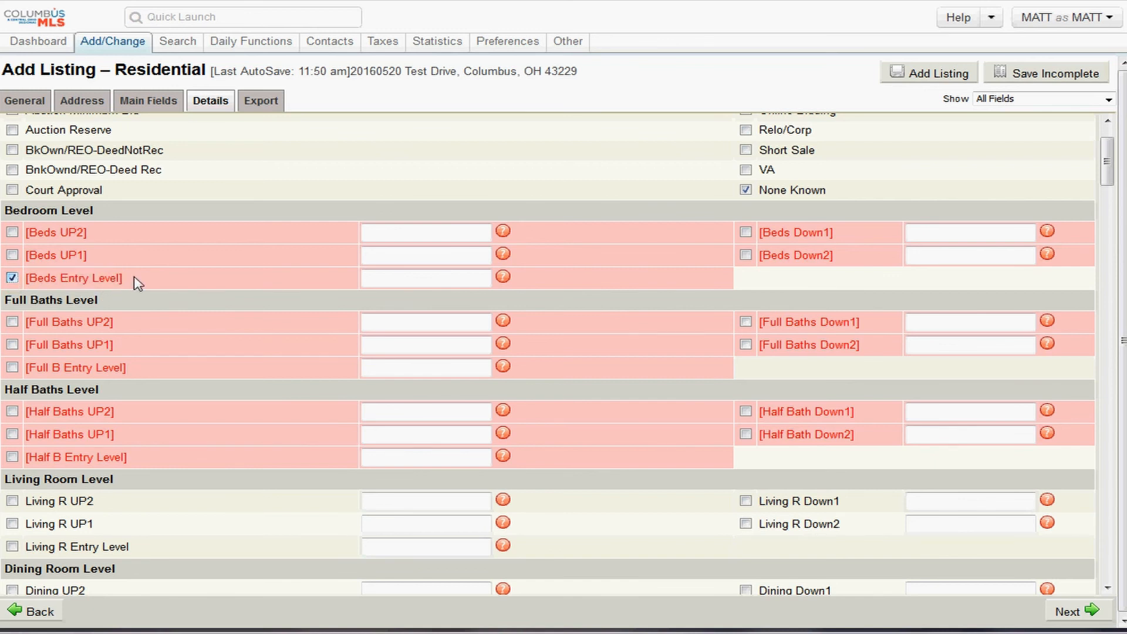
left_click_drag(139, 283, 18, 287)
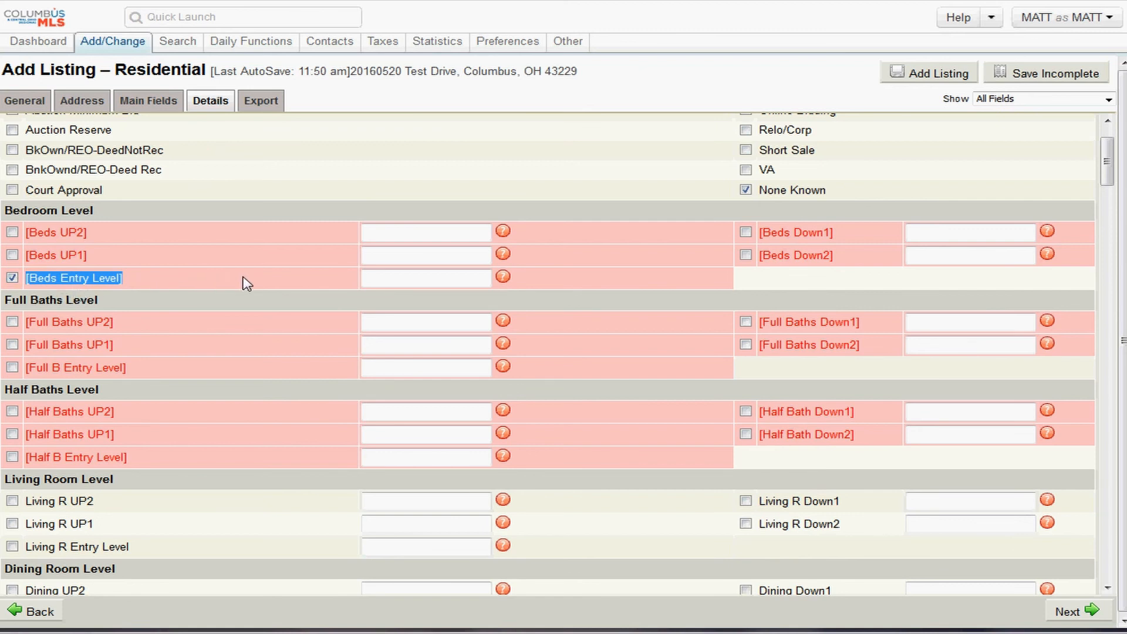
left_click(380, 278)
left_click(386, 369)
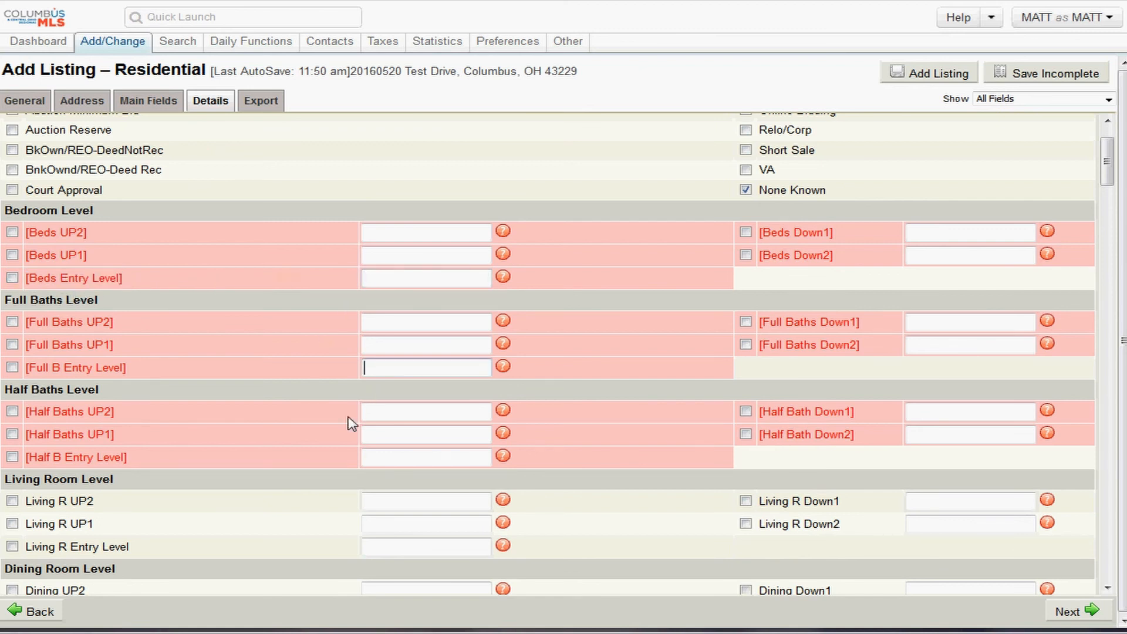
left_click(371, 455)
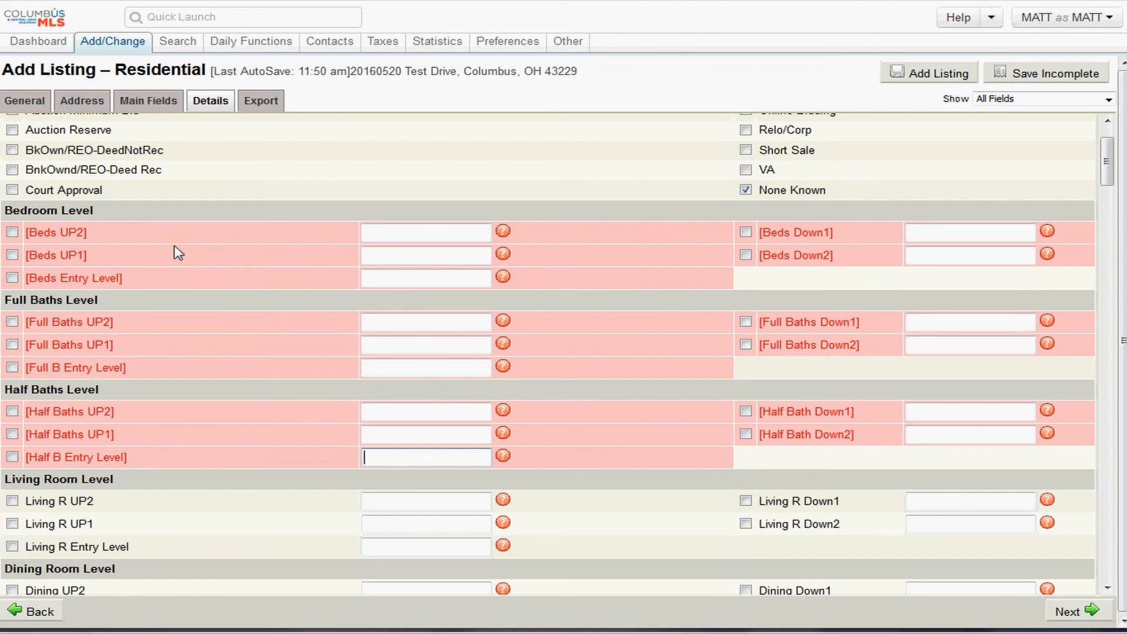
left_click_drag(146, 280, 26, 289)
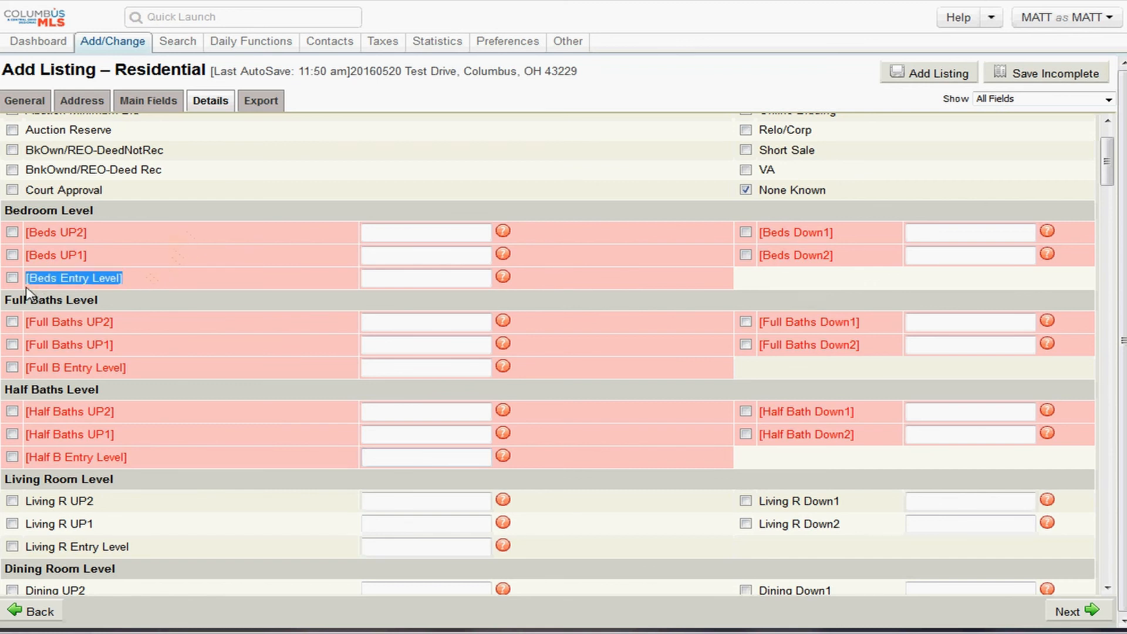
left_click(418, 281)
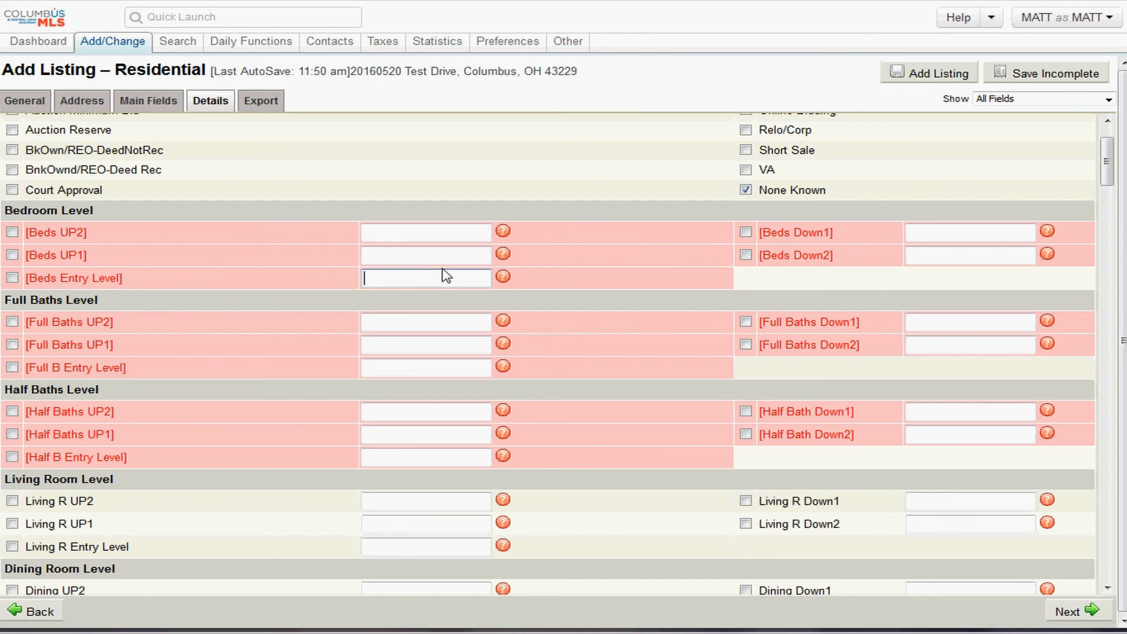
- Enter 1 for Beds Entry Level and 3 for Beds UP1
type("1")
left_click(409, 259)
type("3")
left_click_drag(409, 258, 366, 256)
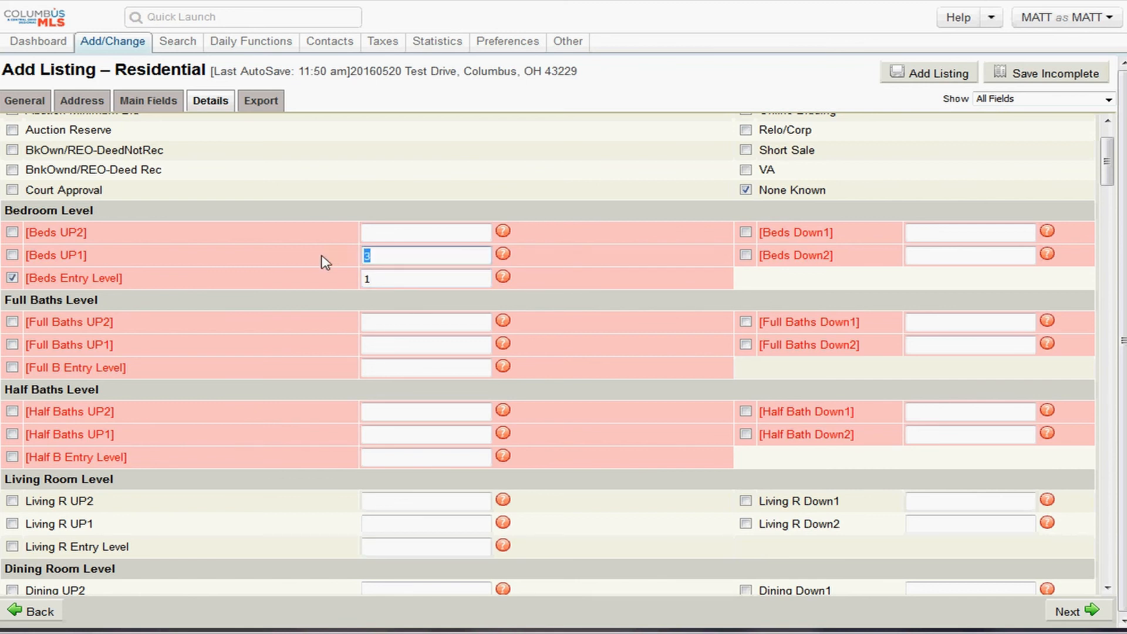
left_click_drag(115, 264, 17, 258)
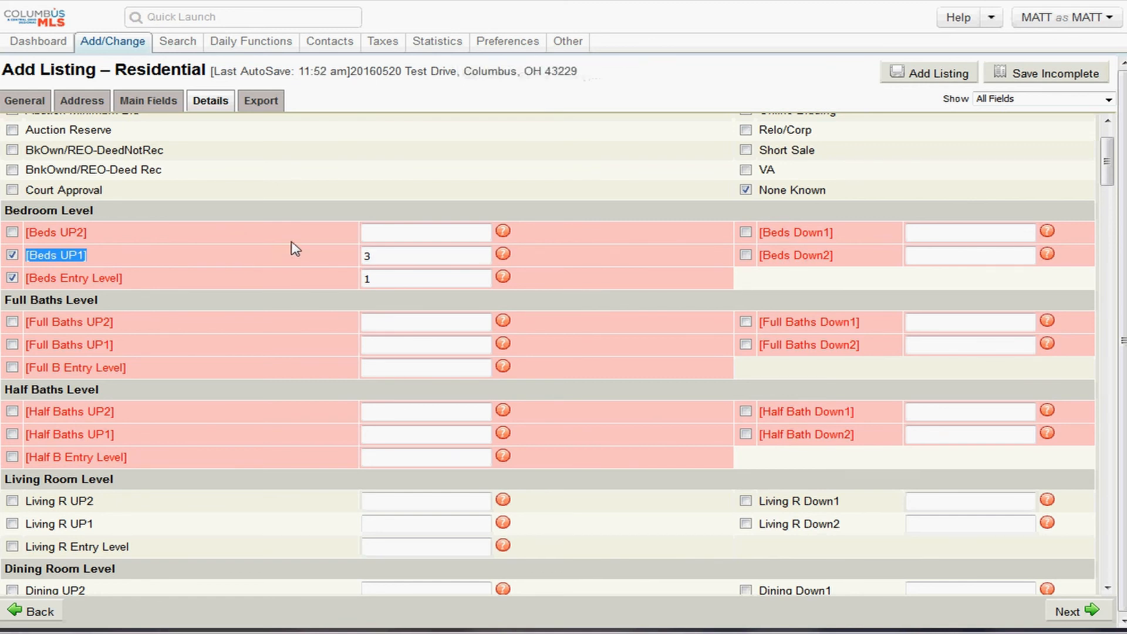
left_click_drag(392, 255, 341, 257)
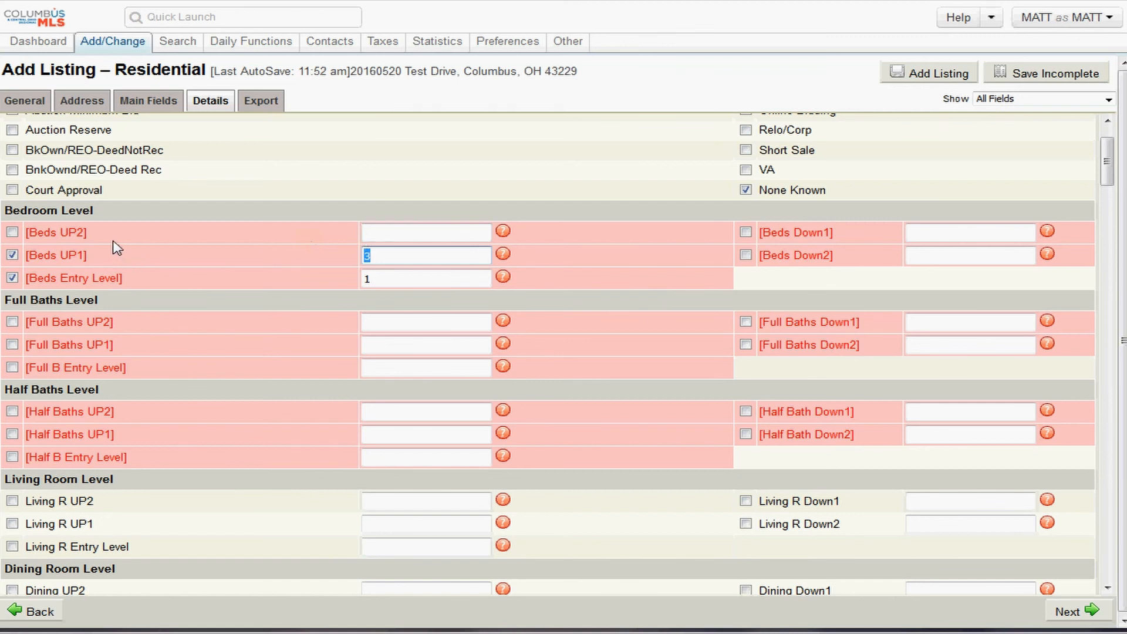
left_click_drag(68, 235, 44, 238)
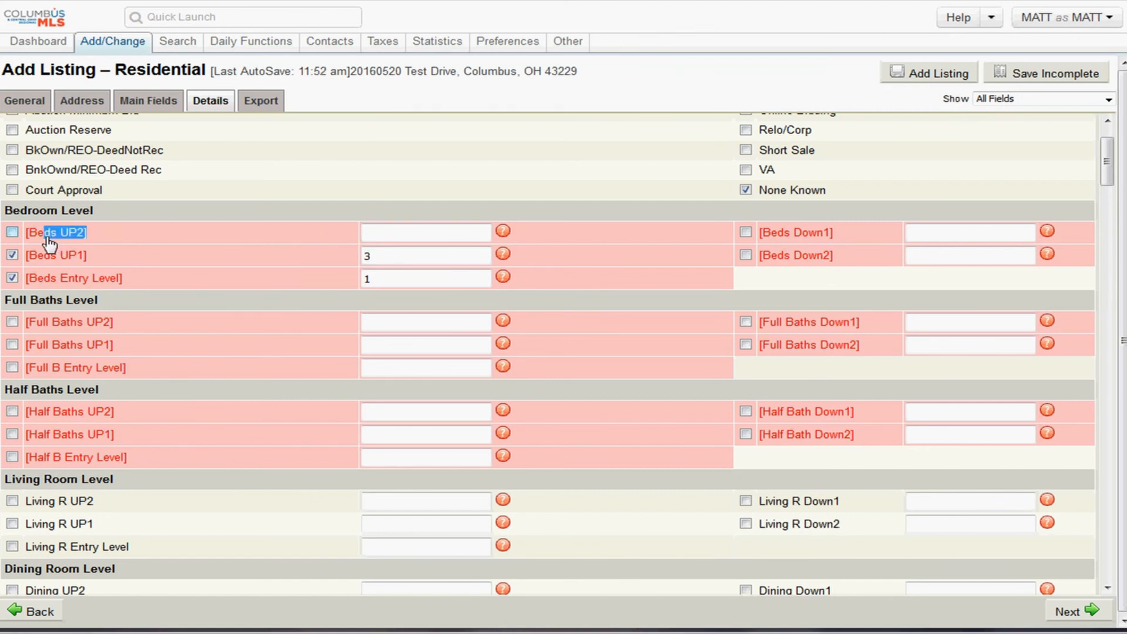
left_click(187, 233)
- Enter 0 for Beds UP2, 1 for Beds Down1 and 0 for Beds Down2
left_click(366, 233)
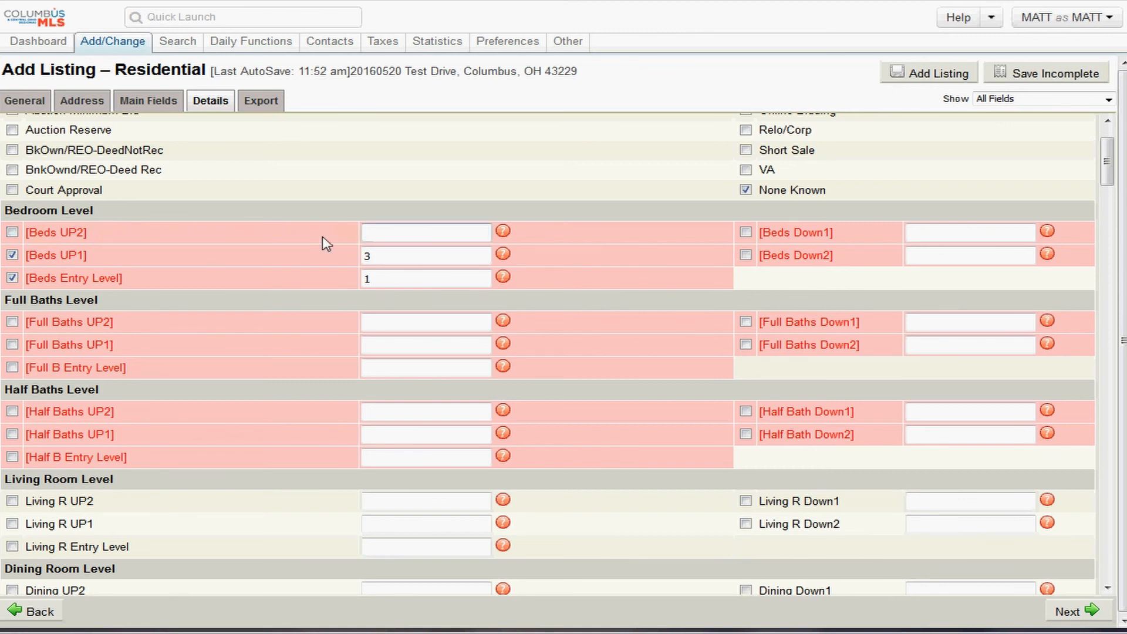
type("0")
left_click(955, 234)
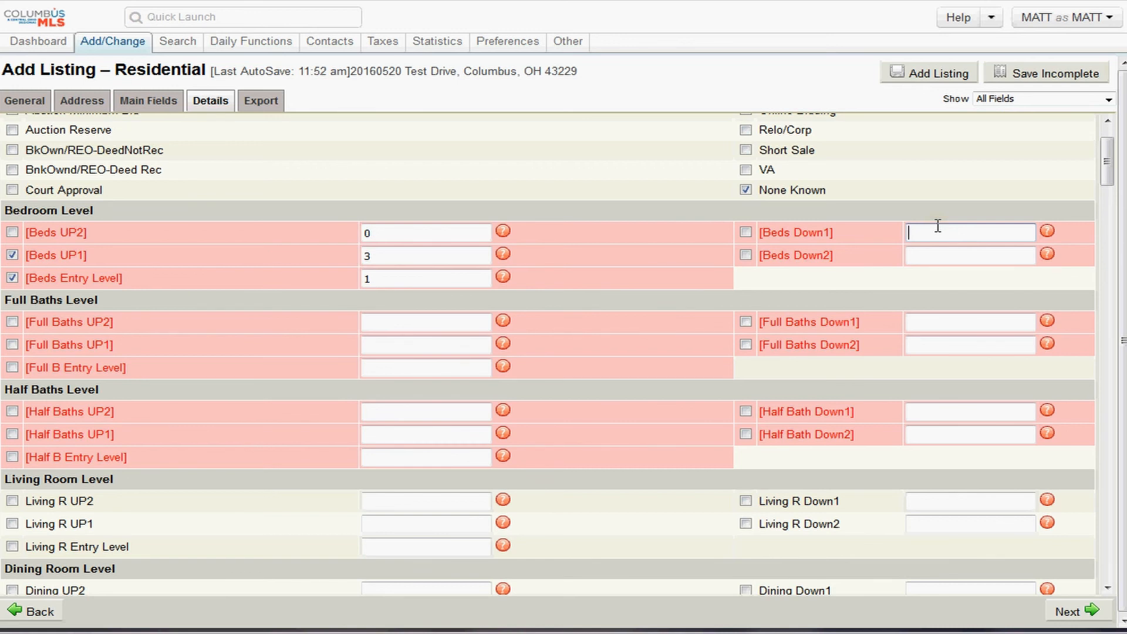
type("1")
left_click(938, 256)
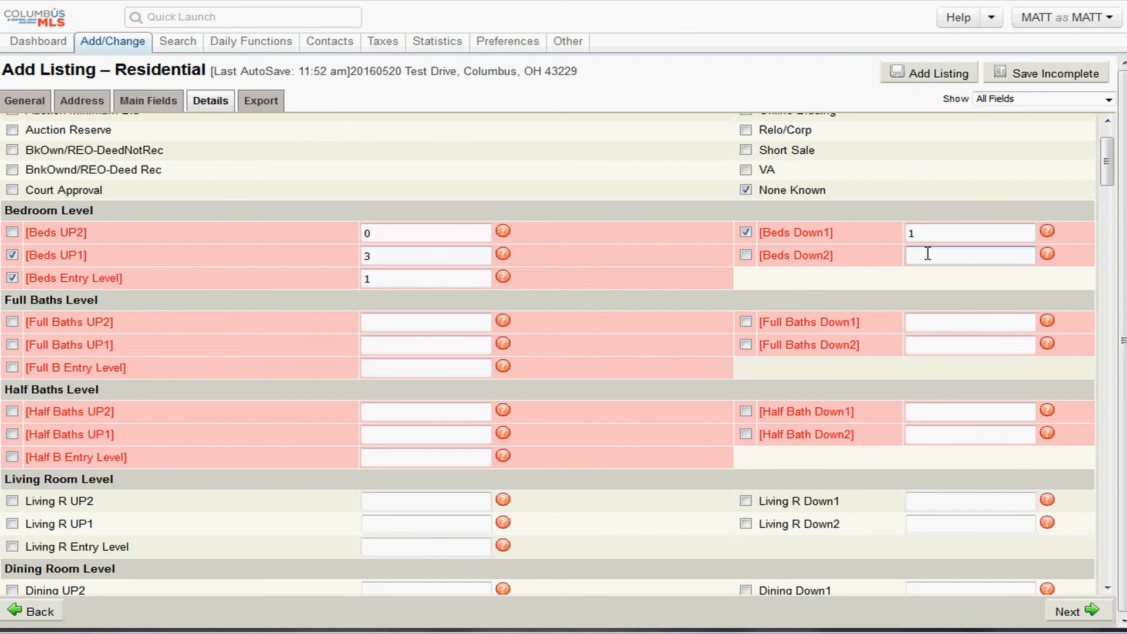
type("0")
key("Tab")
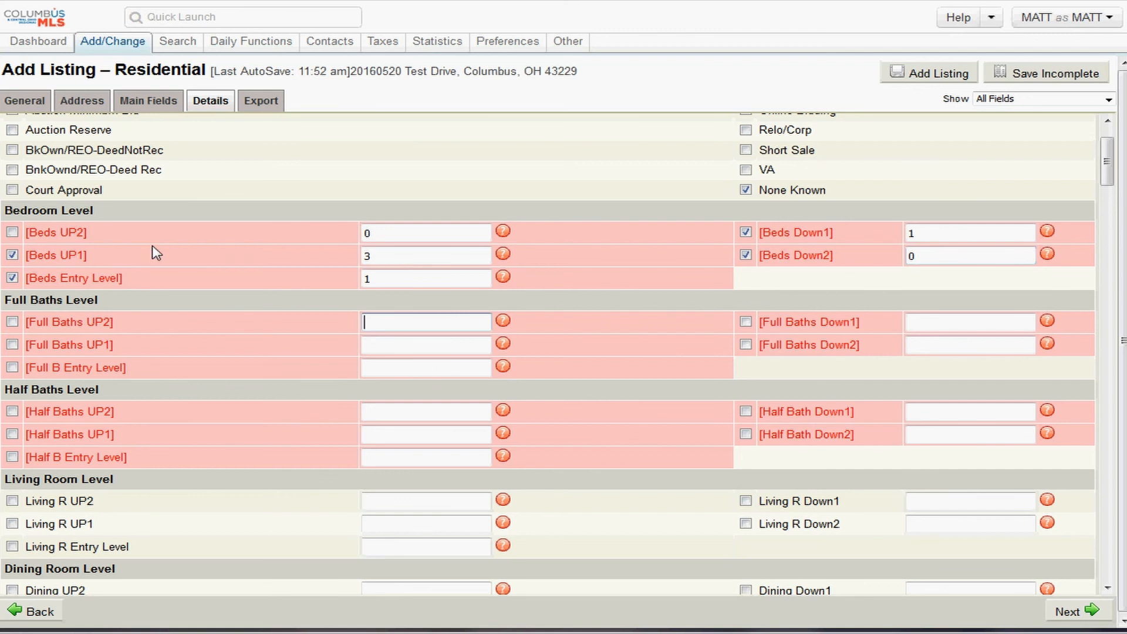
left_click(13, 233)
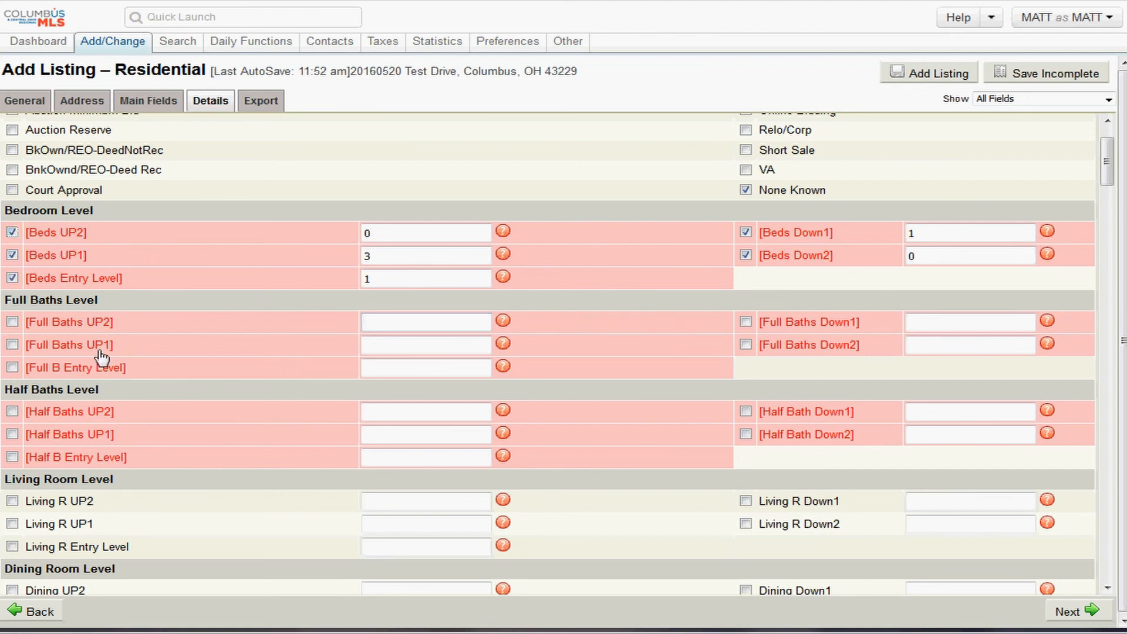
- Enter full baths of 1 on Entry Level, 2 on UP1 and 0 on UP2
left_click_drag(96, 300, 3, 300)
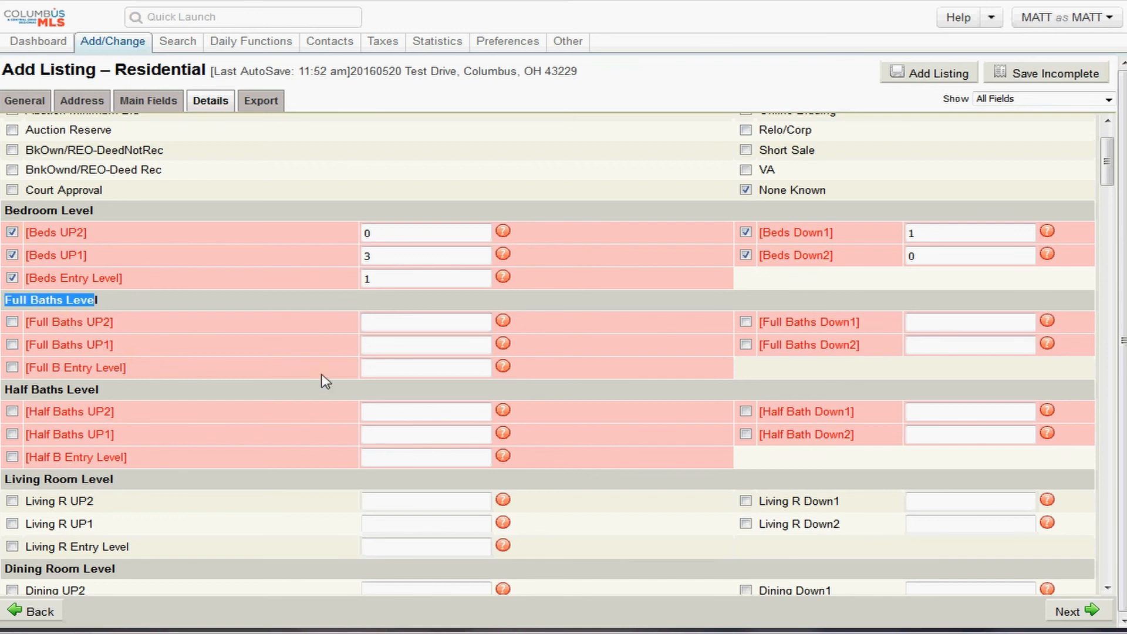
left_click_drag(126, 368, 26, 369)
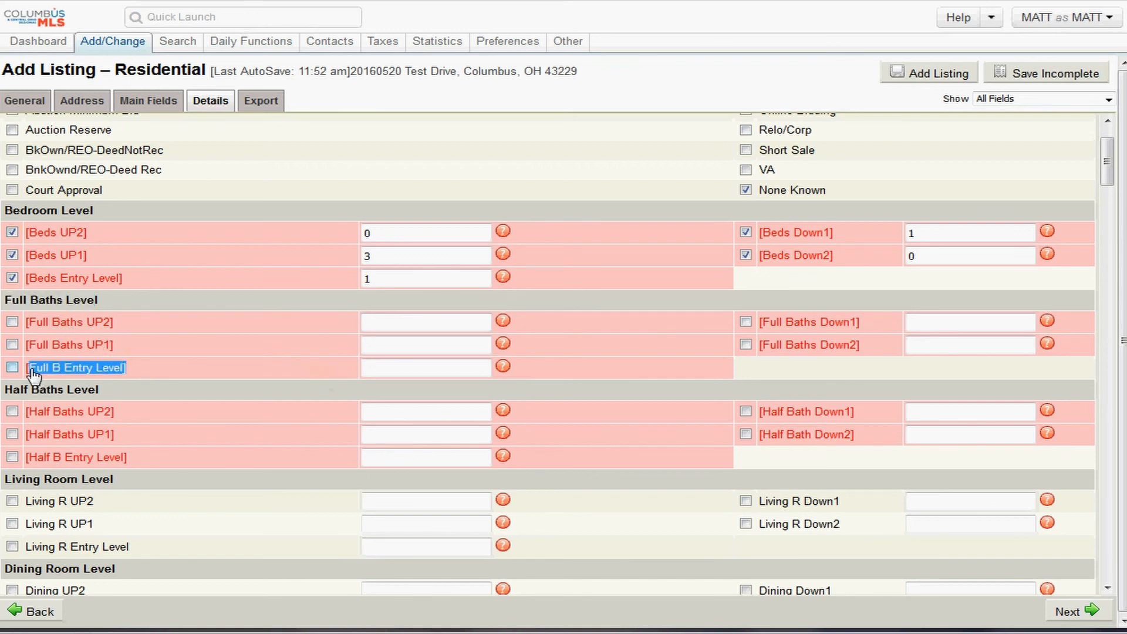
left_click(406, 365)
type("1")
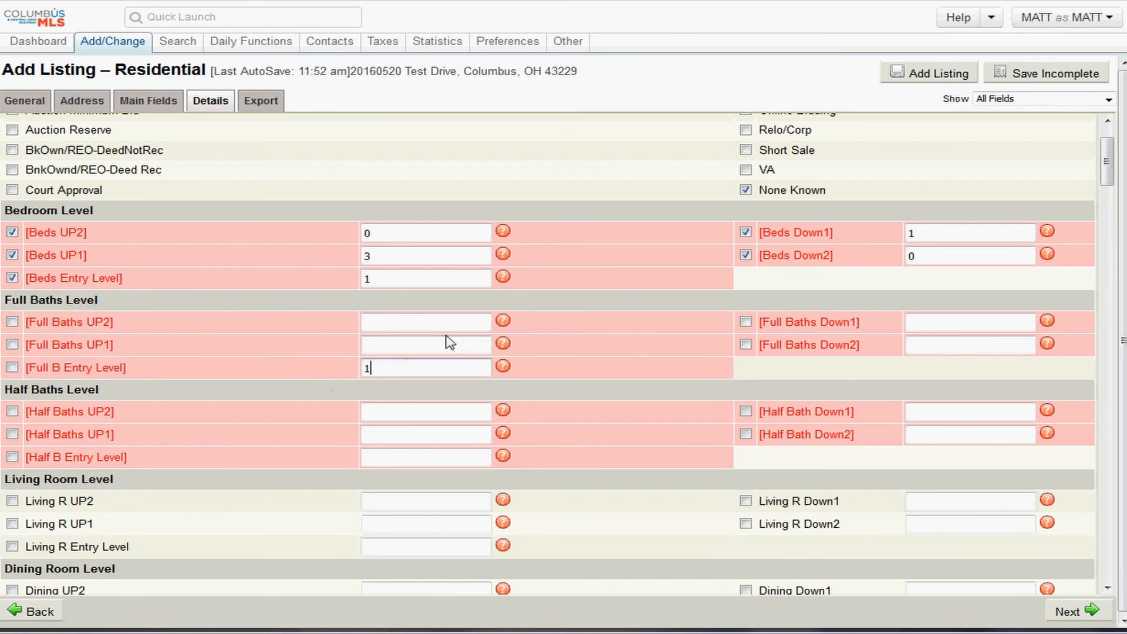
left_click(408, 343)
type("2")
left_click(377, 322)
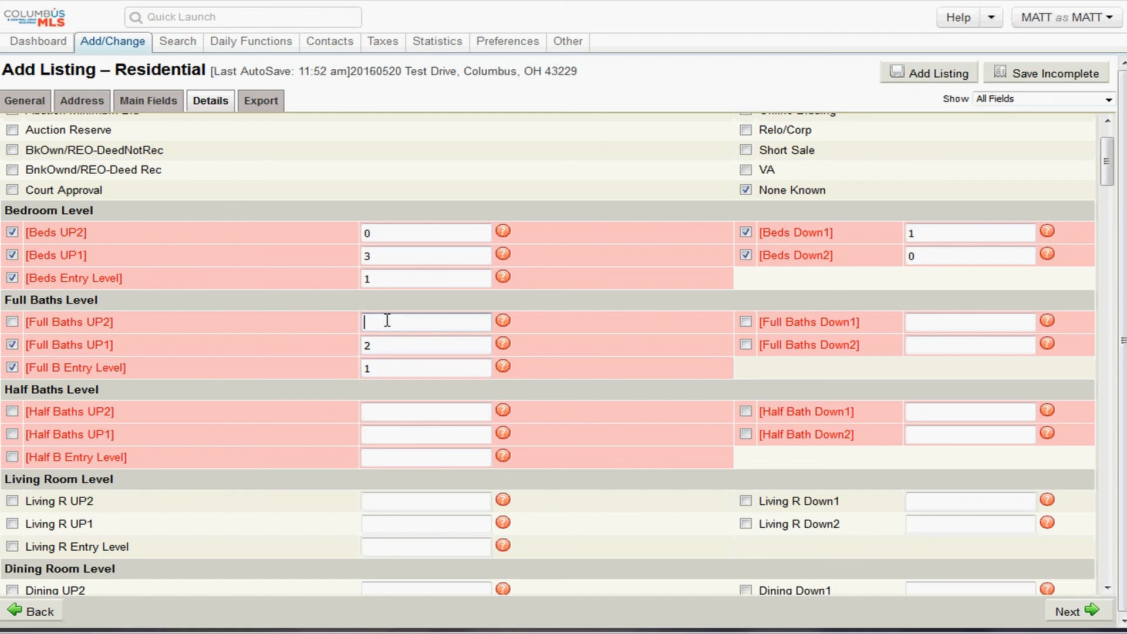
type("0")
key("Tab")
left_click(369, 367)
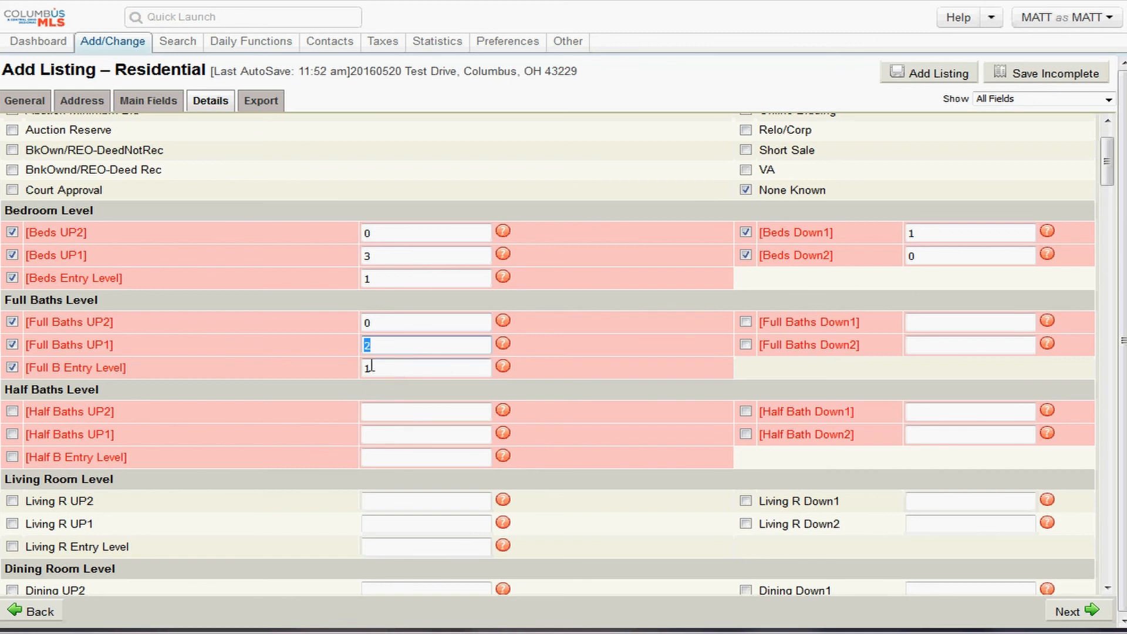
- Enter full baths of 1 on Down1 and 0 on Down2
left_click(919, 321)
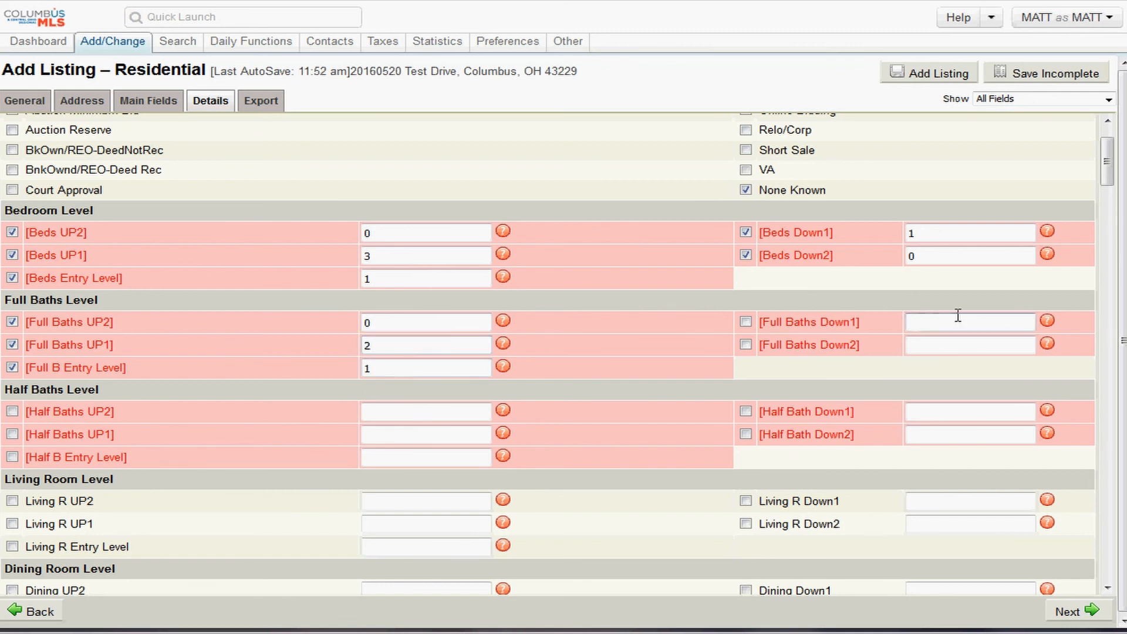
type("1")
left_click(912, 345)
type("0")
key("Tab")
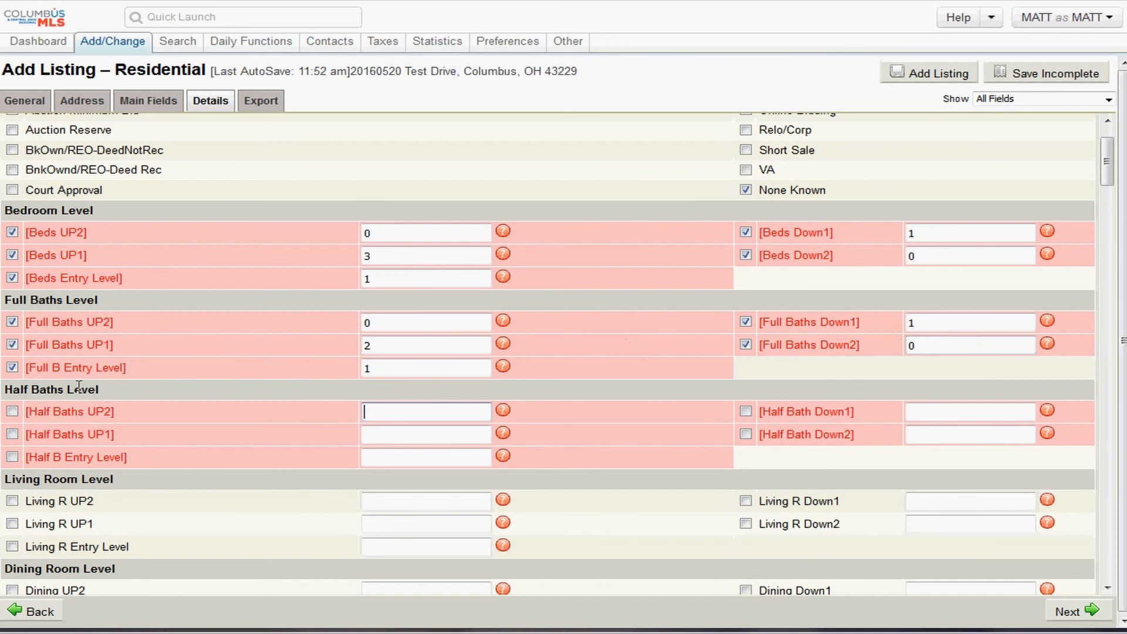
left_click_drag(97, 390, 3, 389)
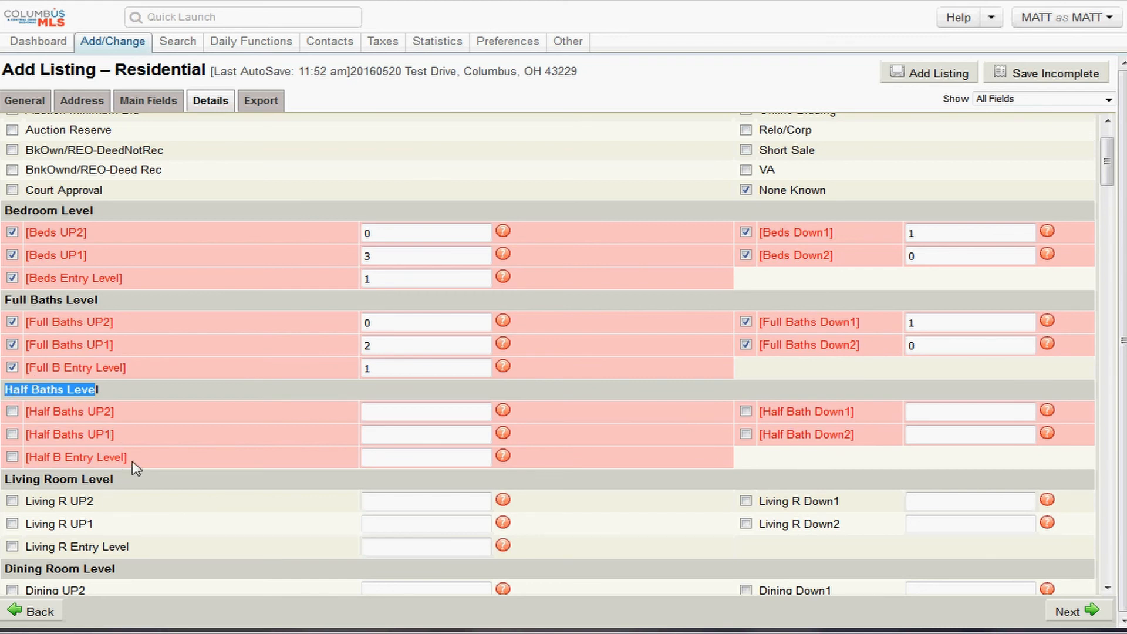
- Enter half baths per level: 1 on entry level, UP1 and UP2, 0 on Down1, 1 on Down2
left_click_drag(128, 460, 2, 450)
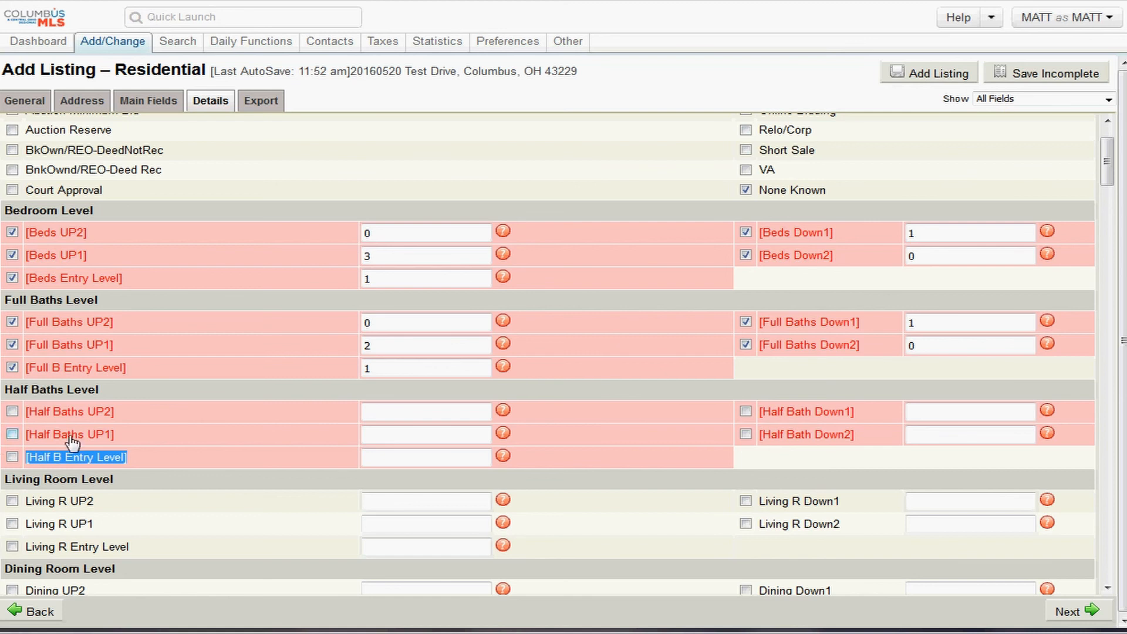
left_click(382, 457)
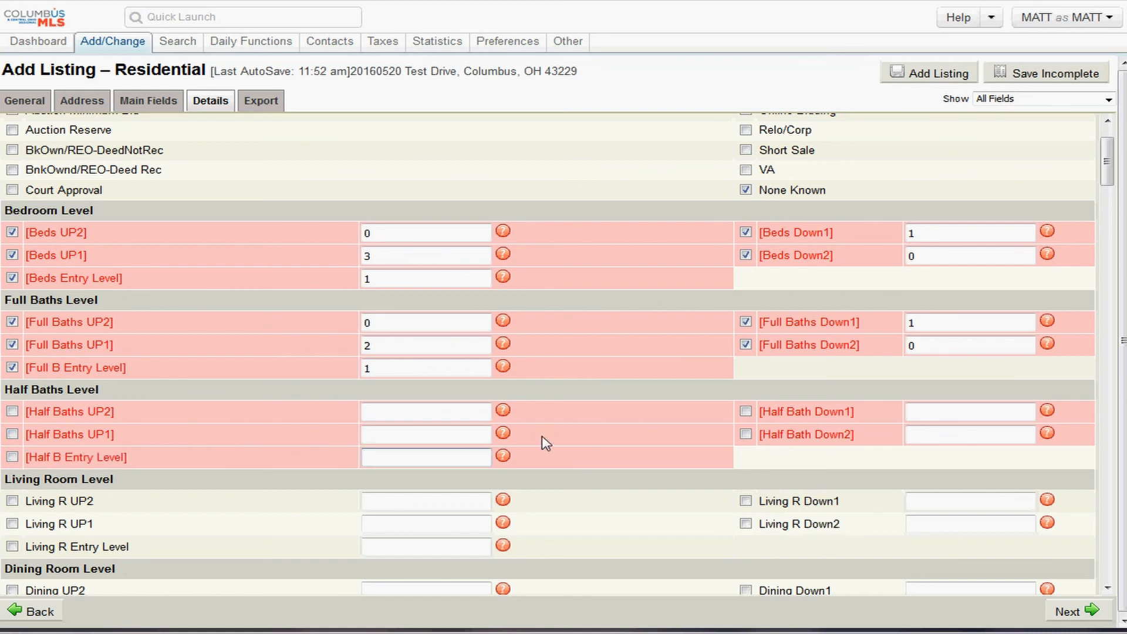
type("1")
left_click(395, 439)
type("1")
left_click(391, 411)
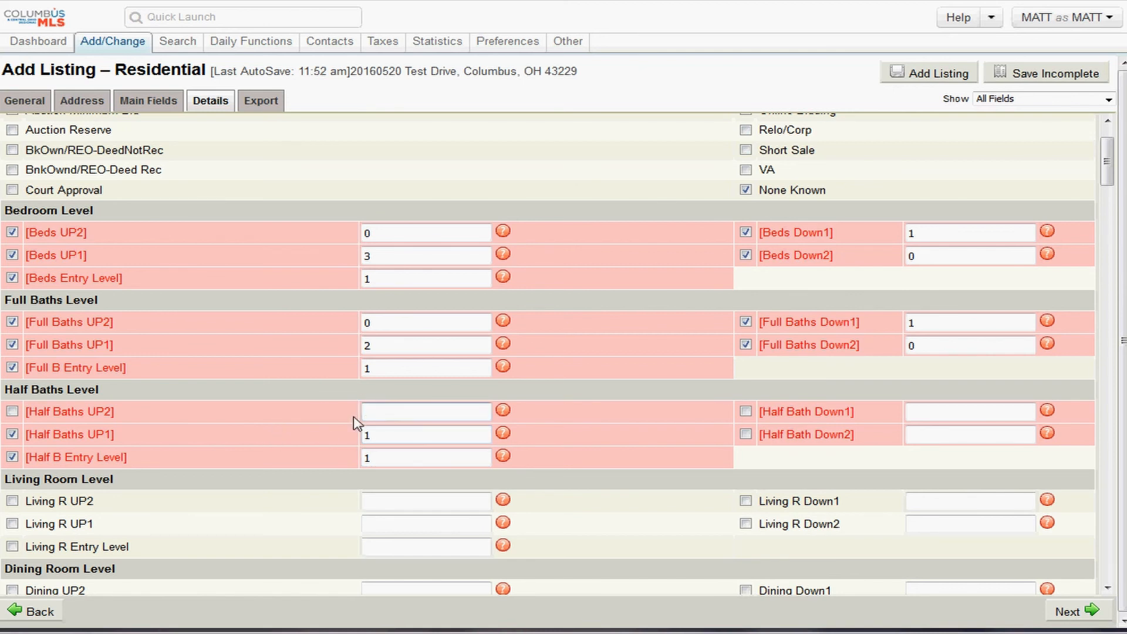
type("1")
left_click(923, 411)
type("0")
key("Tab")
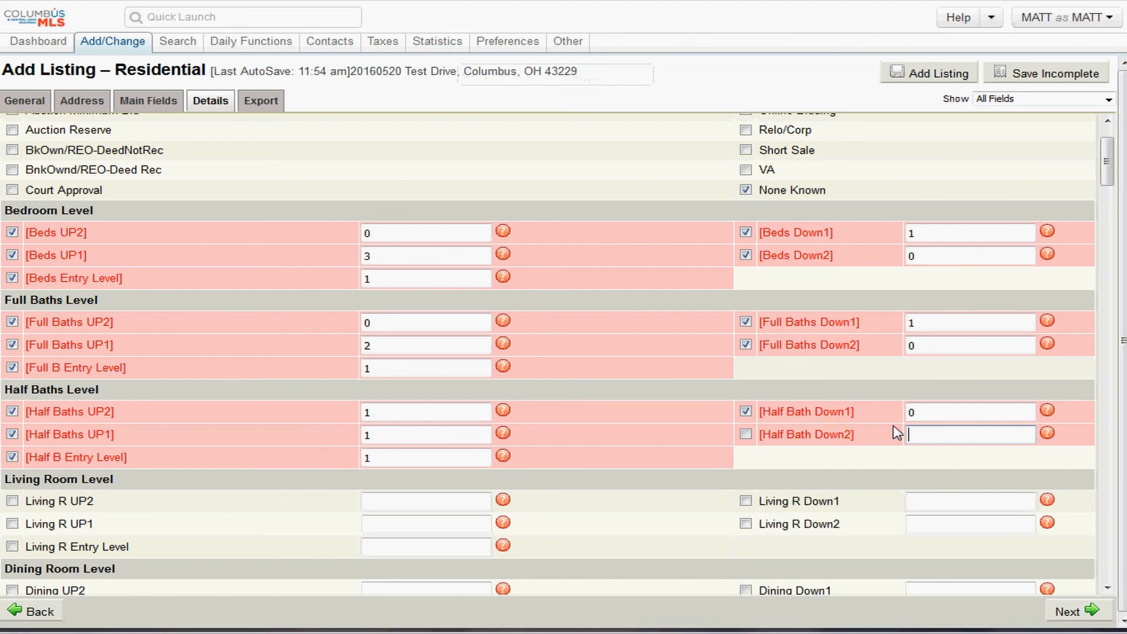
type("1")
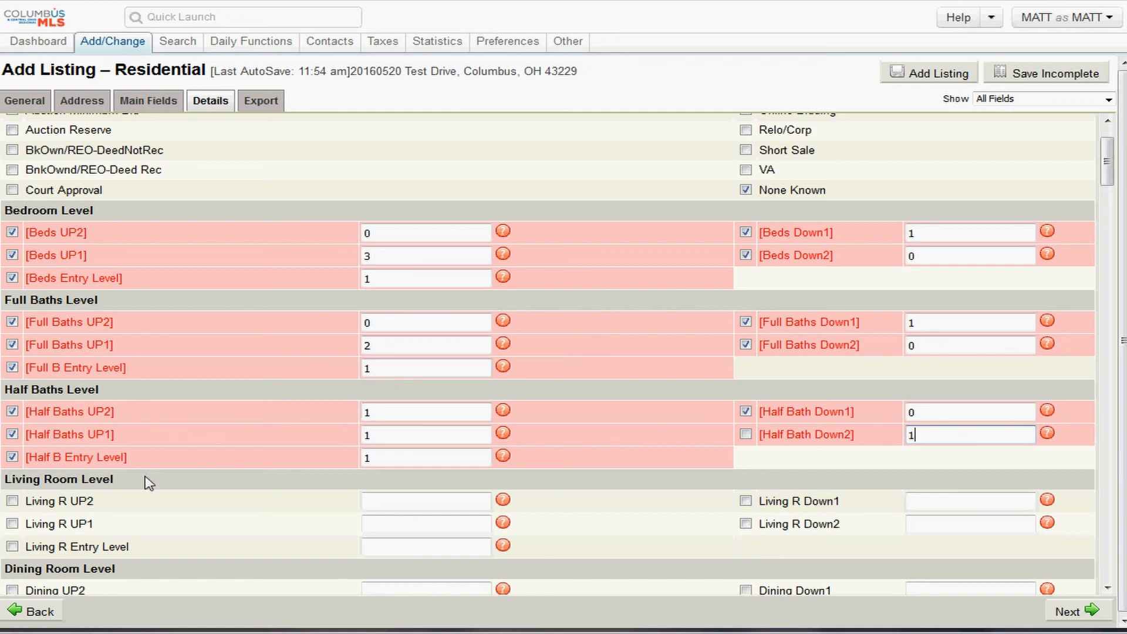
left_click_drag(150, 484, 25, 493)
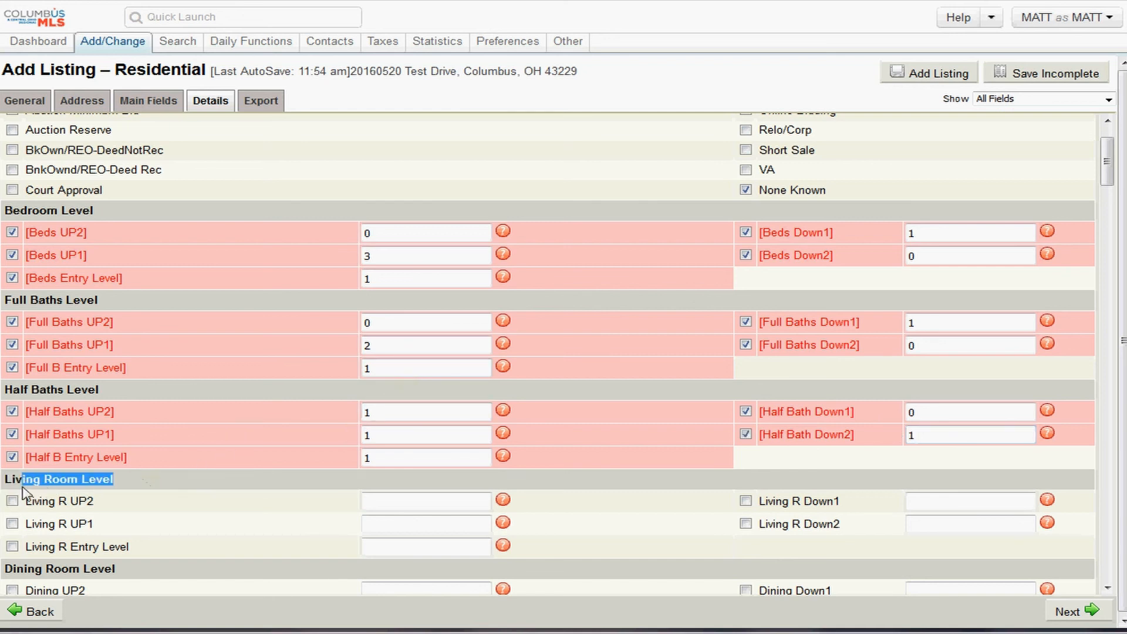
- Enter living room counts of 1 on the entry level and 0 on UP1 and UP2
left_click(116, 484)
left_click_drag(141, 548, 32, 552)
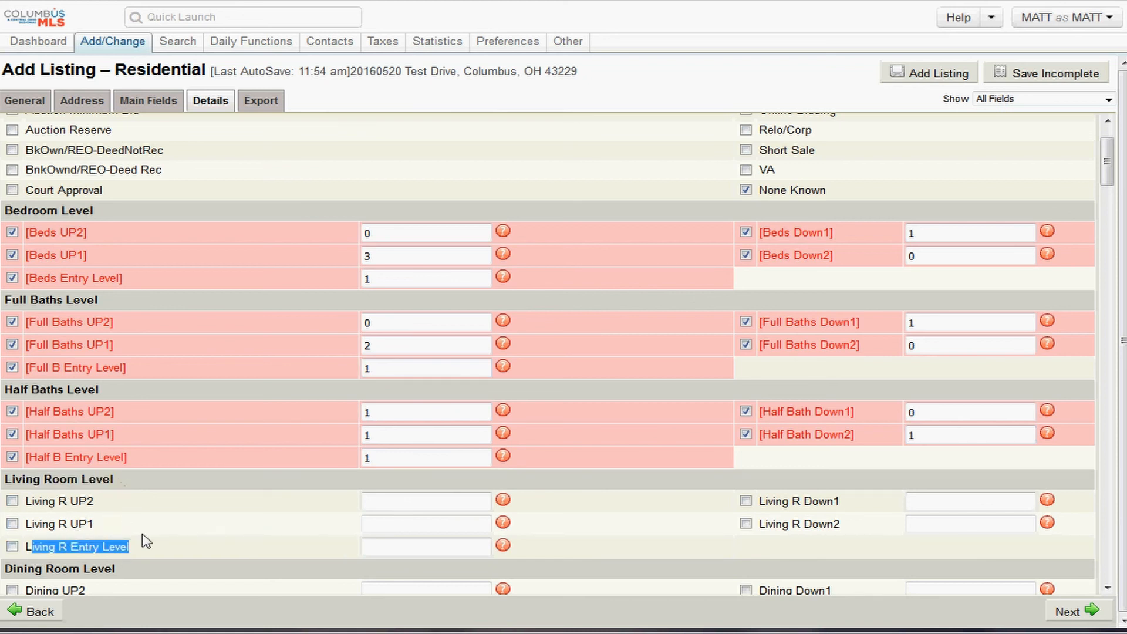
left_click(444, 541)
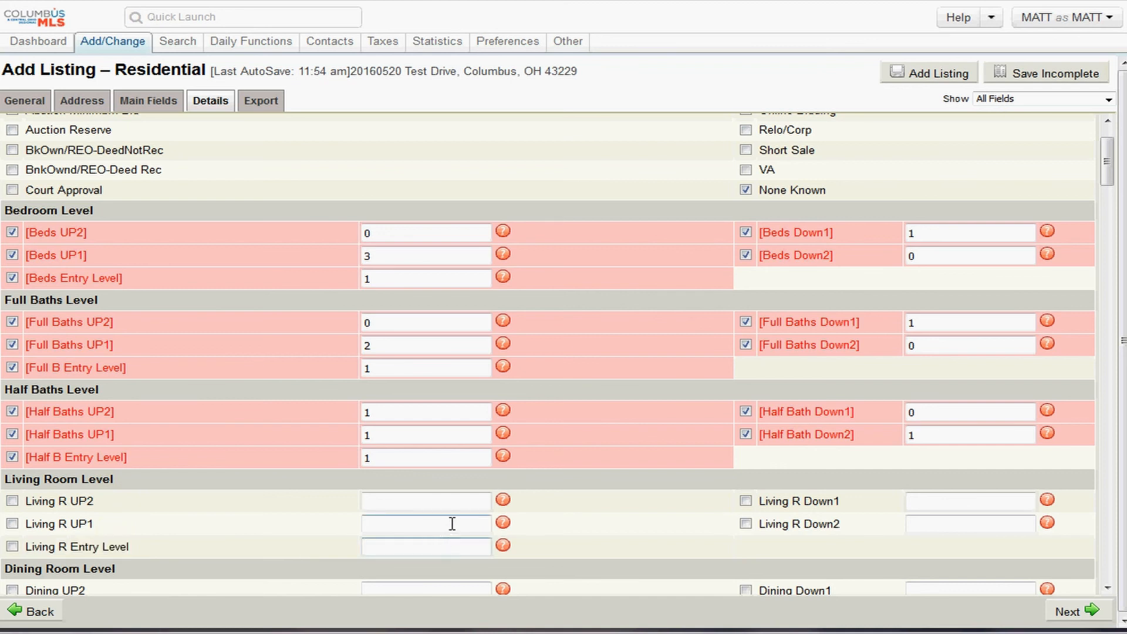
type("1")
left_click(430, 522)
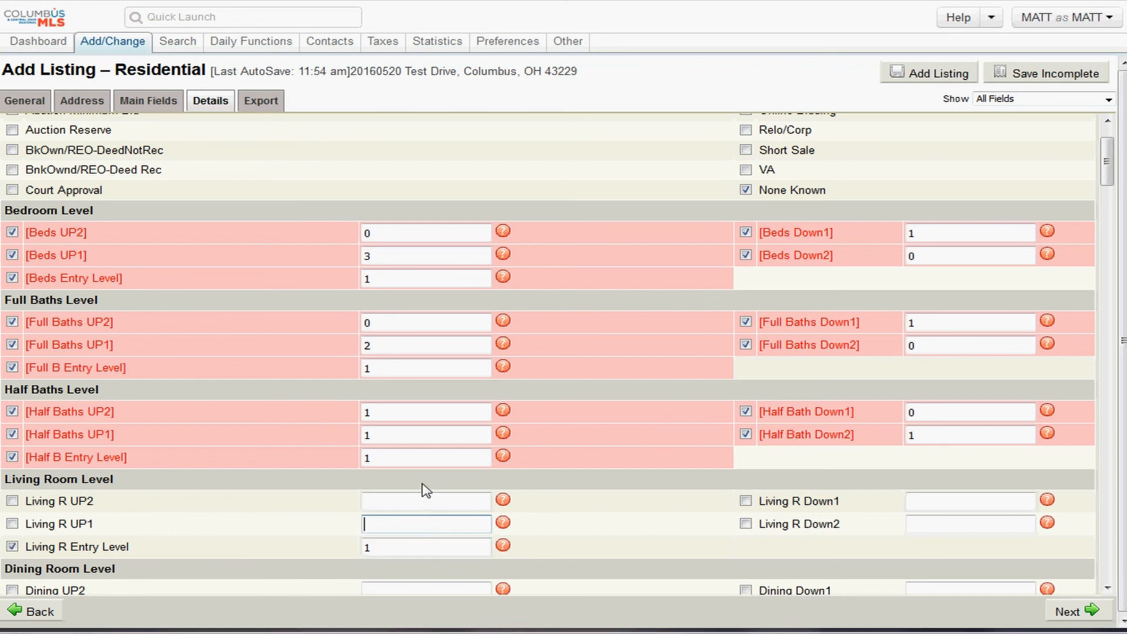
type("0")
key("Tab")
key("shift+Tab")
key("shift+Tab")
type("0")
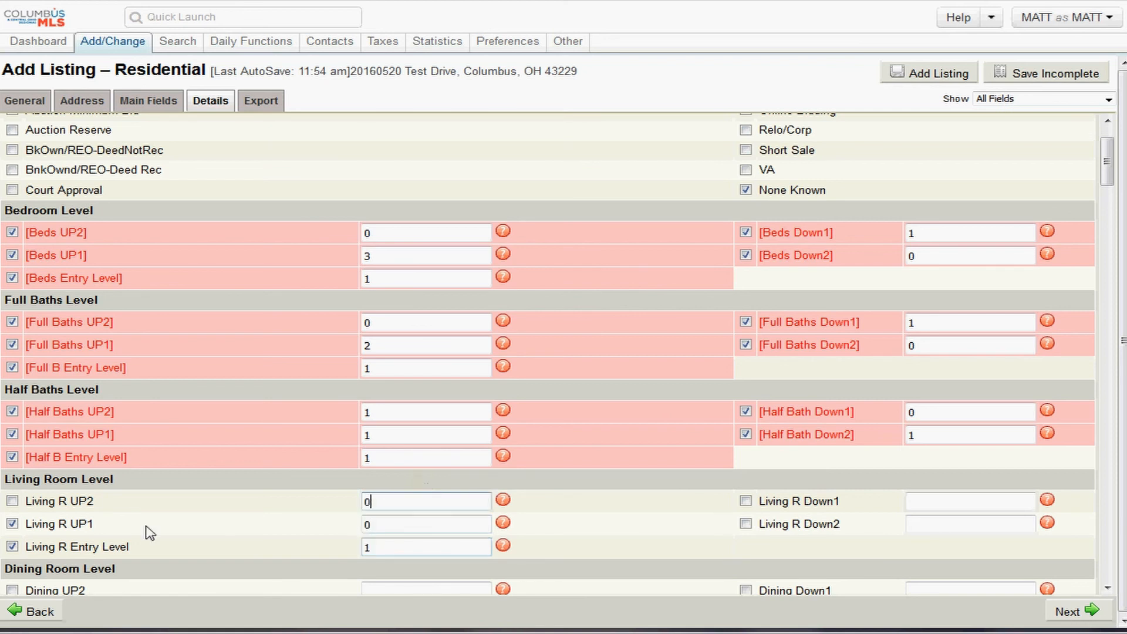
key("Tab")
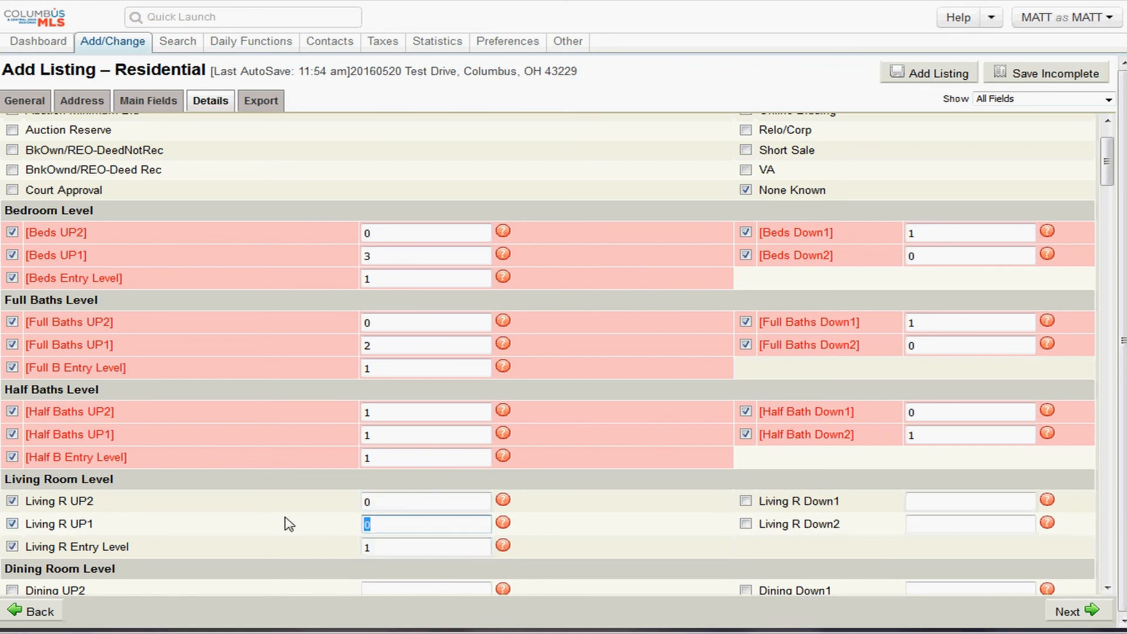
- Set the living room Down1 count to 0
left_click(745, 502)
left_click(746, 525)
left_click(927, 497)
type("0")
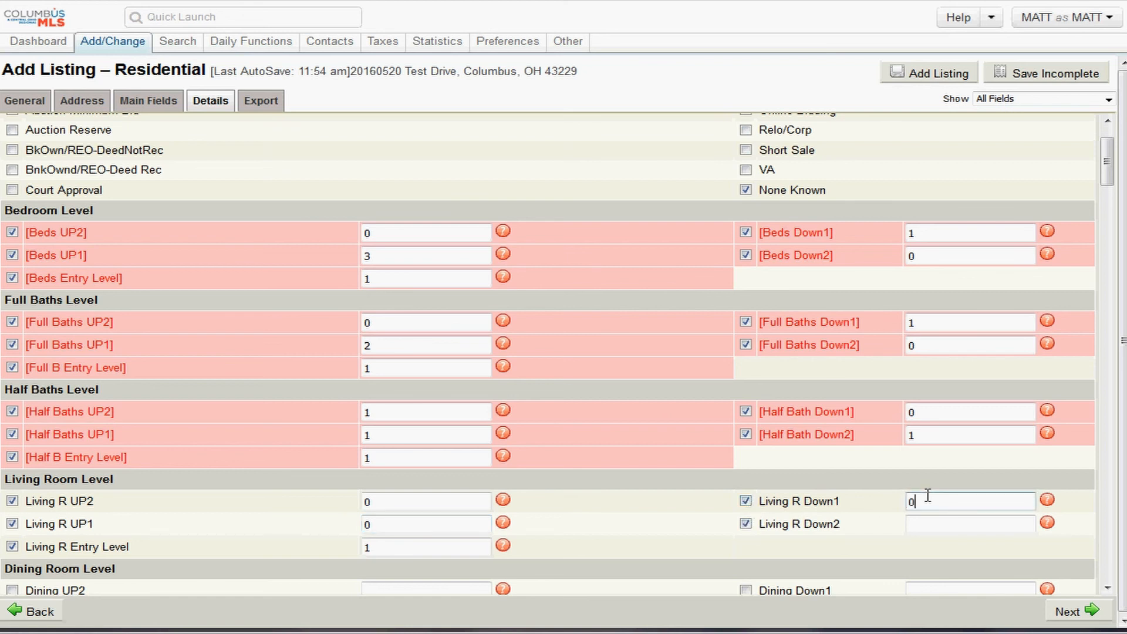
key("Tab")
- Set living room Down2 to 0 and dining UP2, UP1, Down1 and Down2 to 0
type("0")
scroll(346, 557, "down", 3)
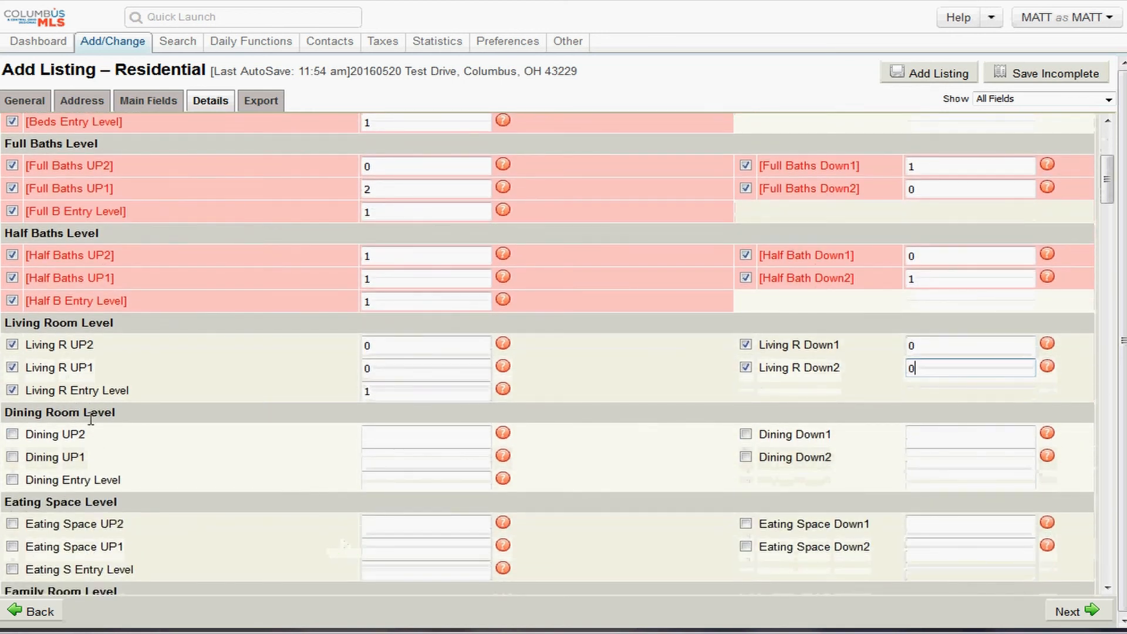
left_click(426, 478)
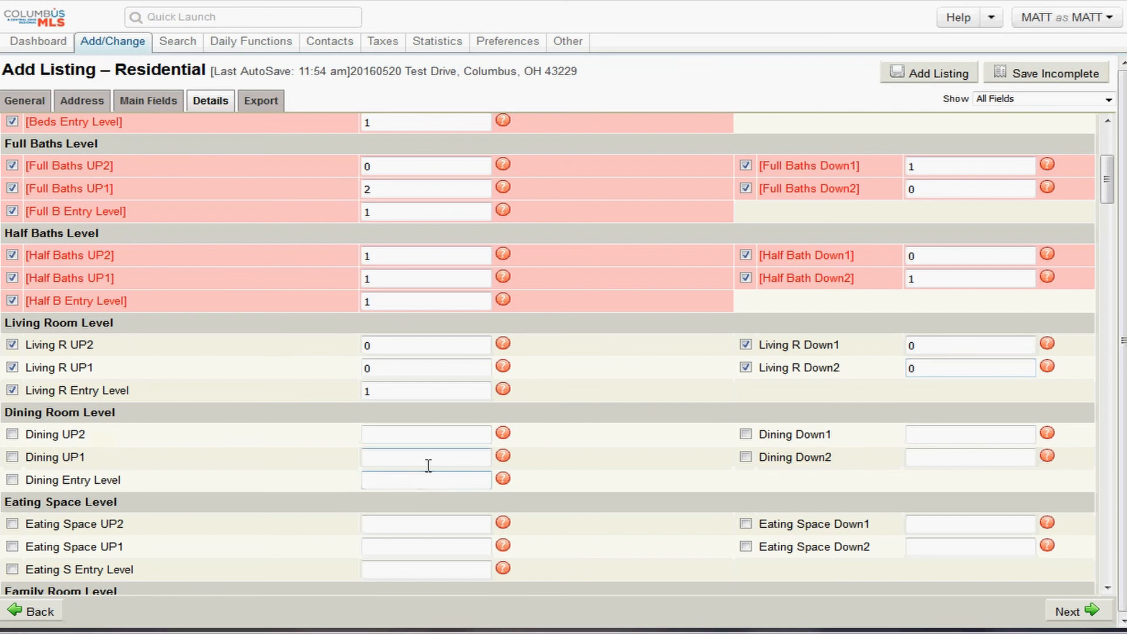
left_click(457, 436)
type("0")
key("Tab")
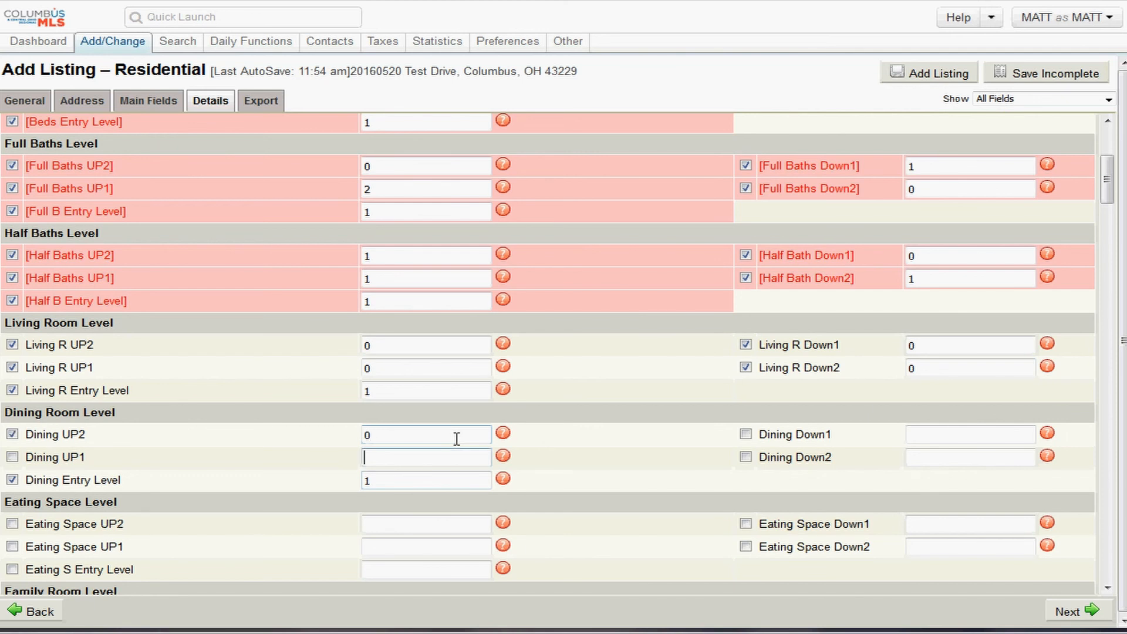
type("0")
key("Tab")
key("Tab")
type("0")
key("Tab")
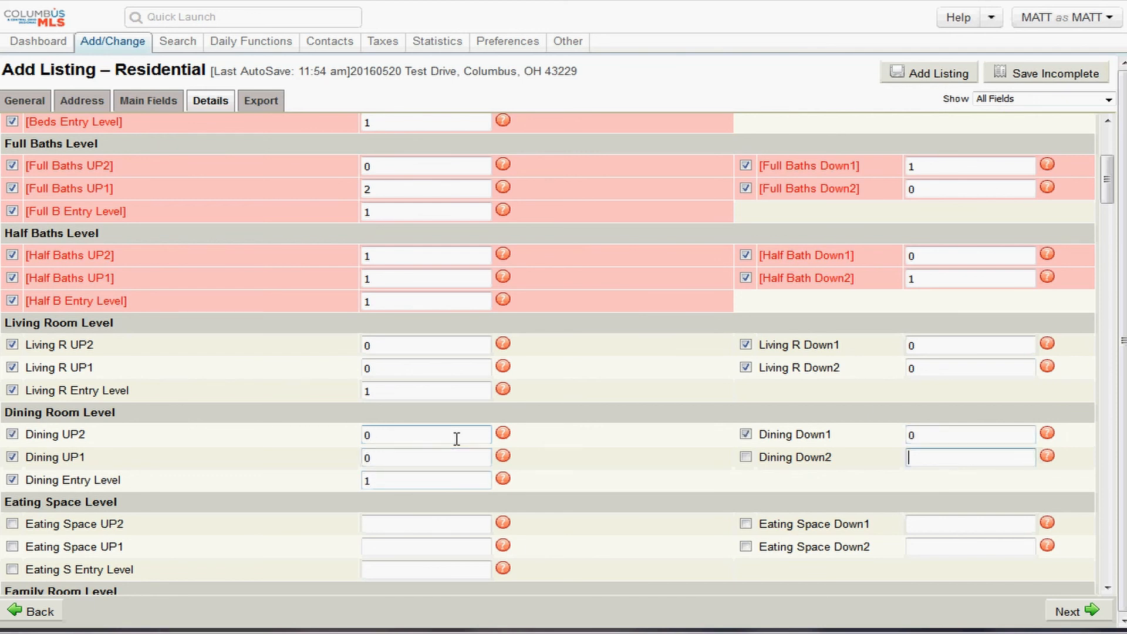
type("0")
- Set the eating space UP2, UP1, Down1 and Down2 counts to 0
scroll(367, 439, "down", 1)
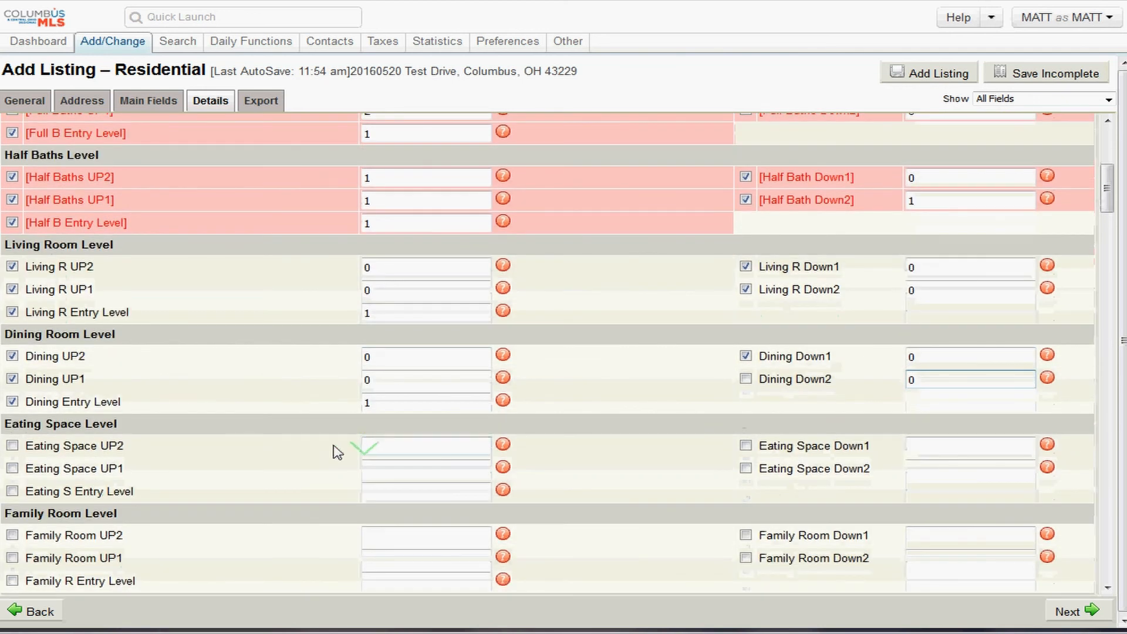
left_click(381, 448)
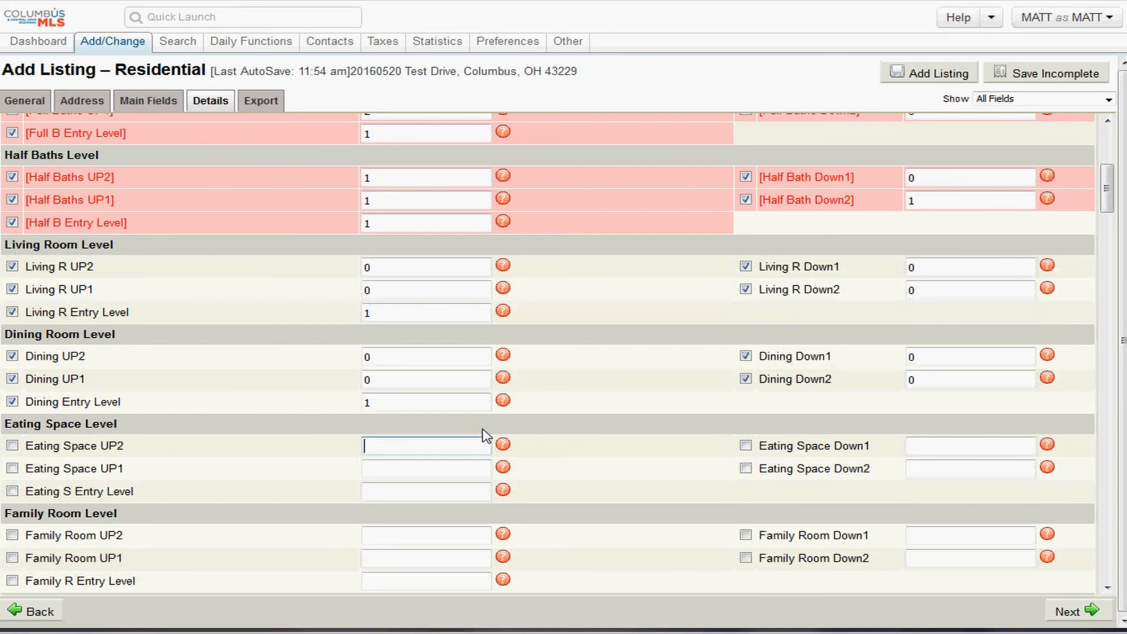
type("0")
key("Tab")
type("0")
key("Tab")
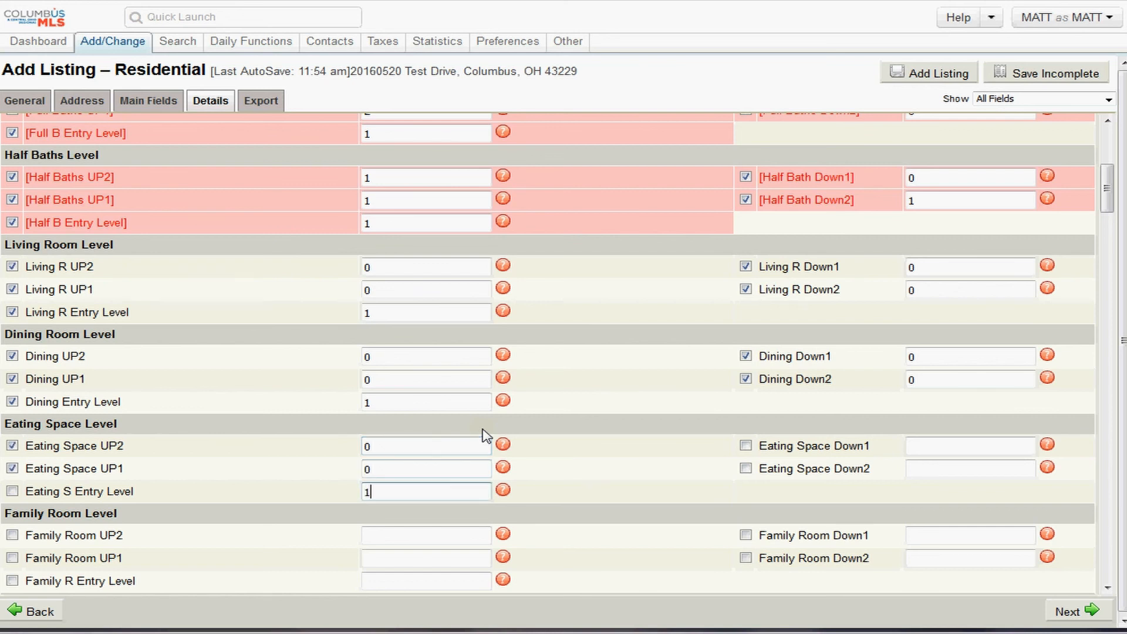
key("Tab")
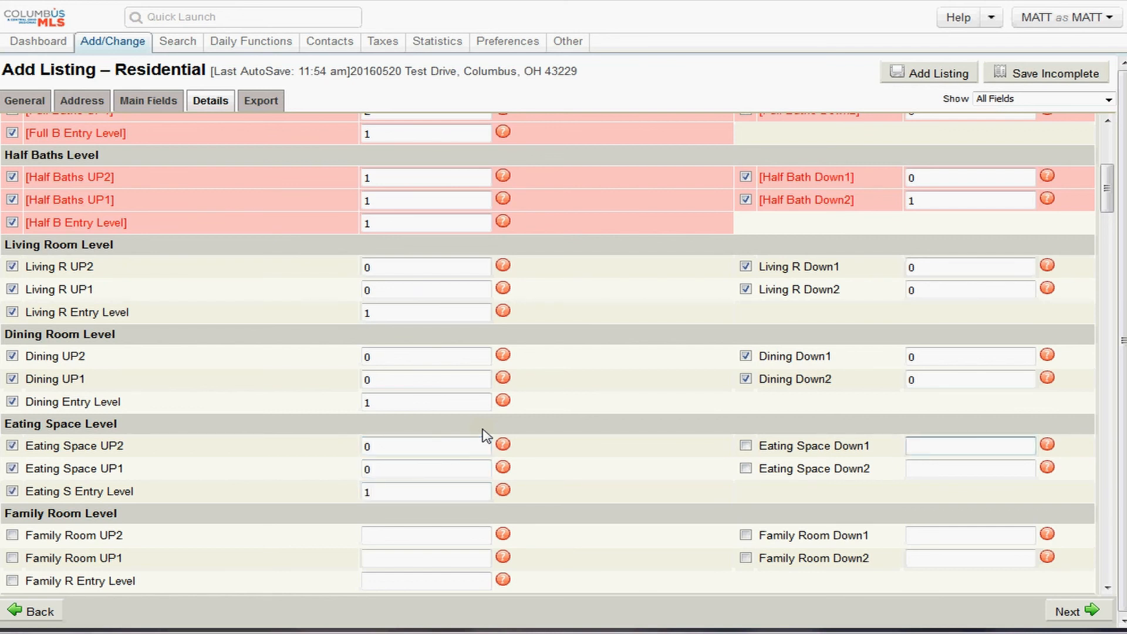
type("0")
key("Tab")
type("0")
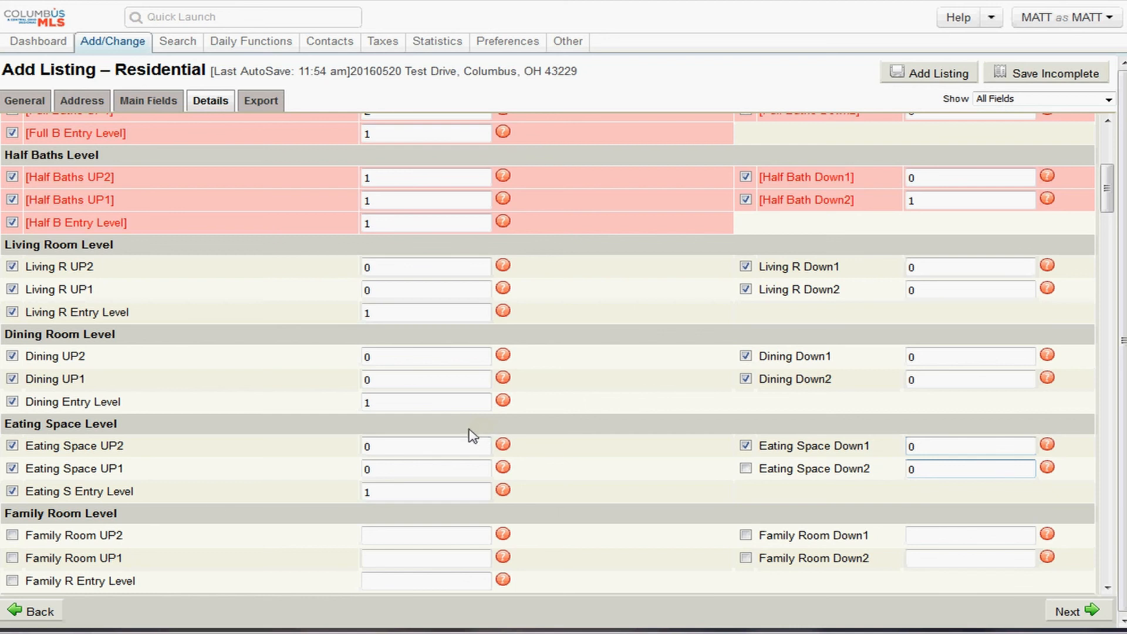
- Enter family room counts: 1 on the entry level, 0 on UP2, UP1, Down1 and Down2
scroll(176, 528, "down", 1)
left_click(388, 502)
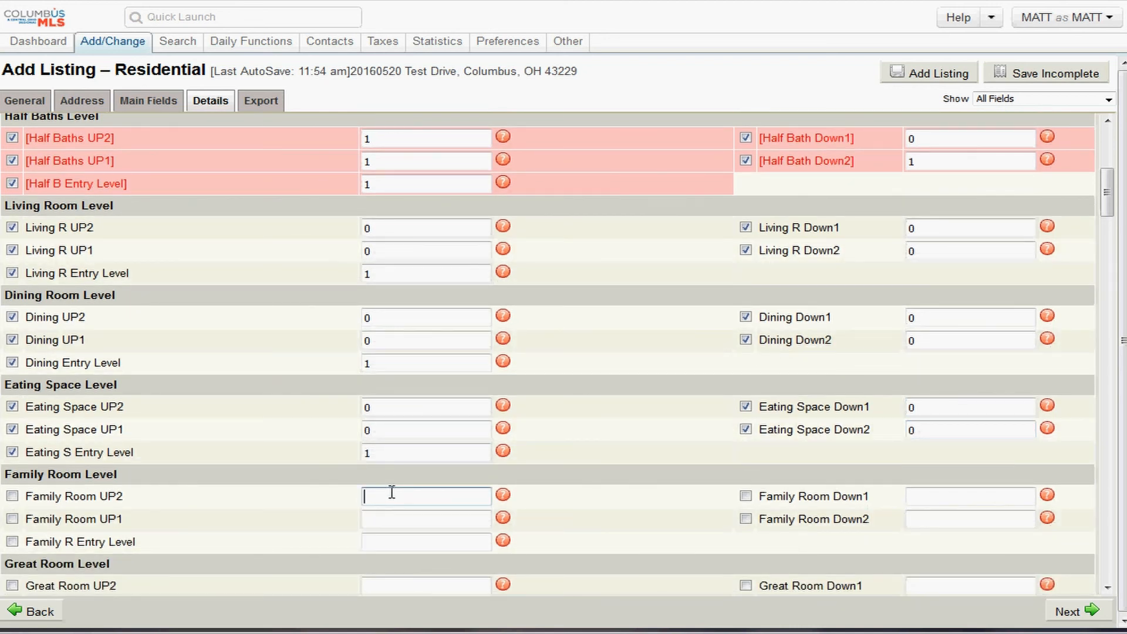
type("0")
key("Tab")
type("0")
key("Tab")
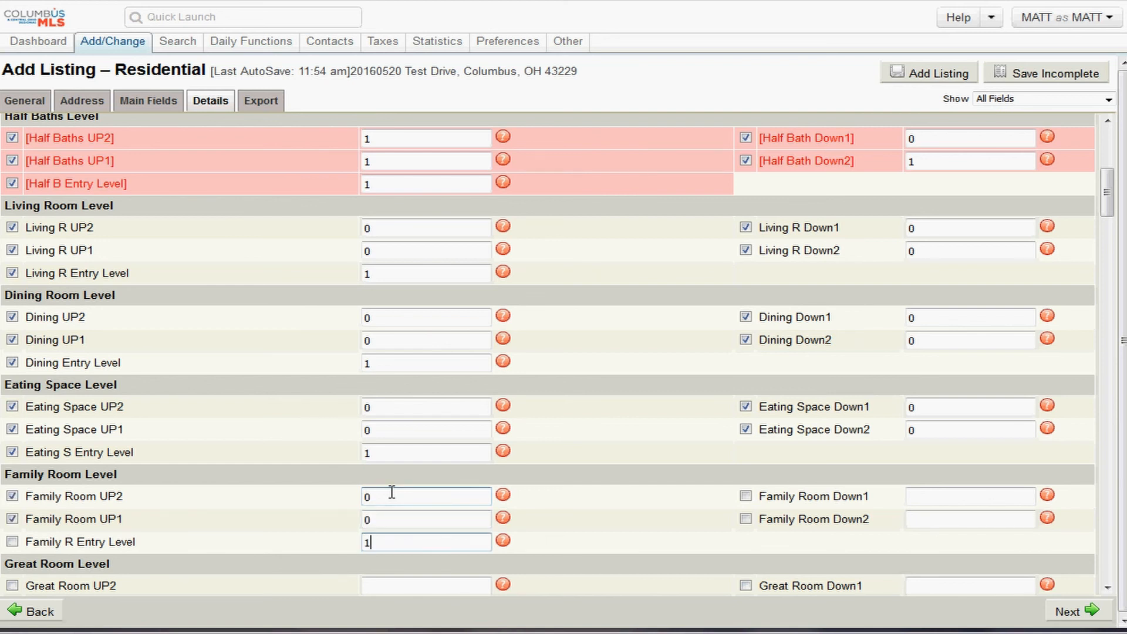
type("1")
key("Tab")
type("0")
key("Tab")
type("0")
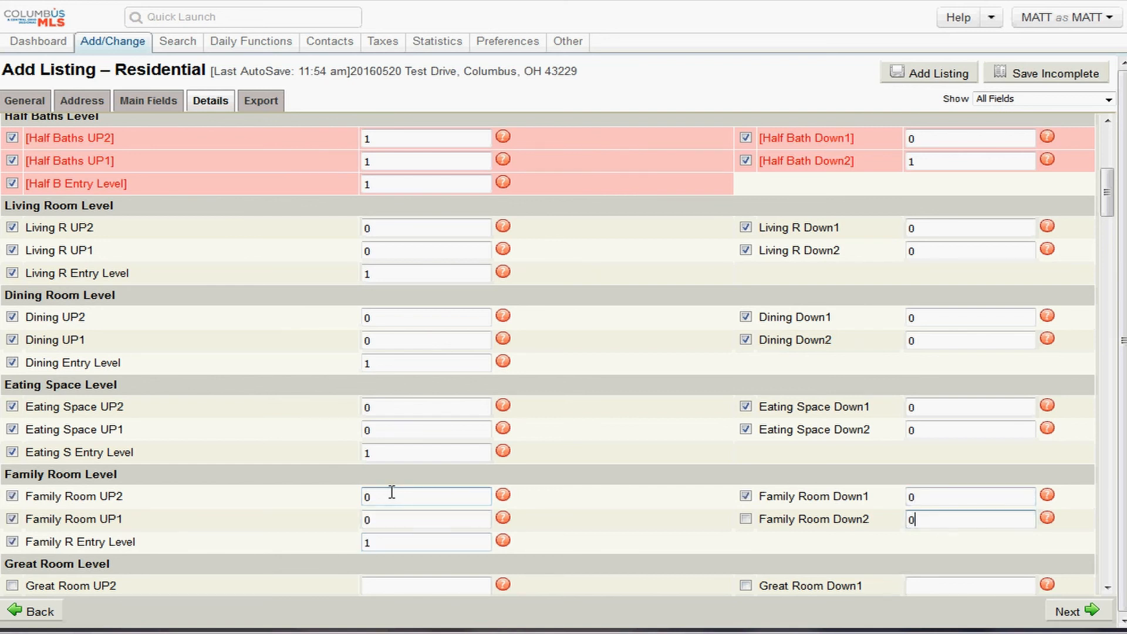
- Set all five great room level counts to 0
scroll(360, 491, "down", 3)
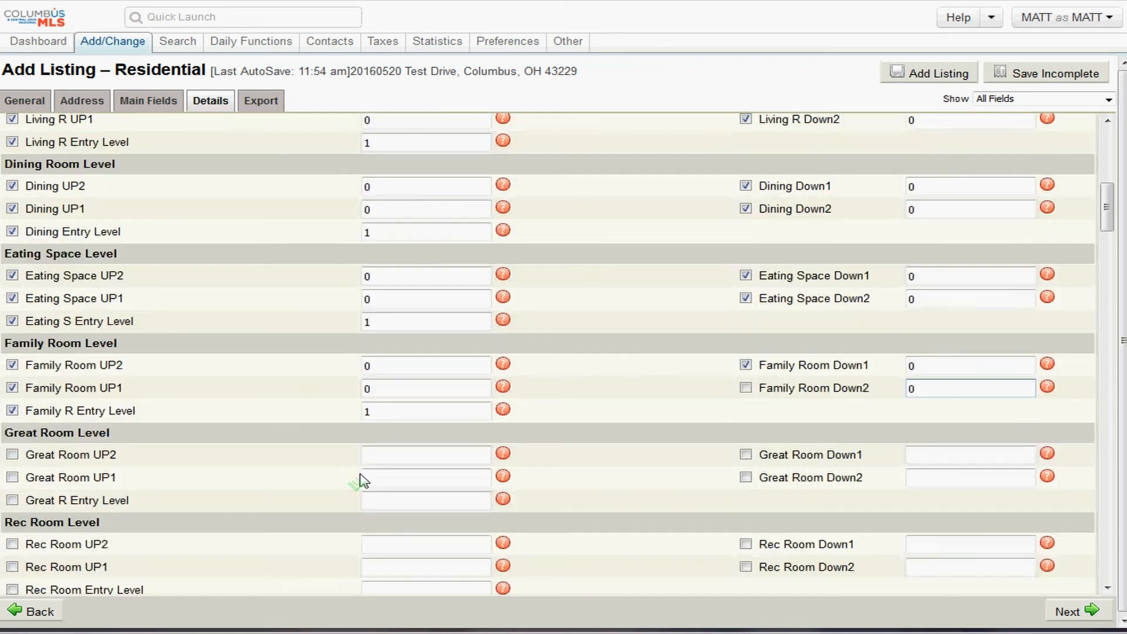
left_click(378, 427)
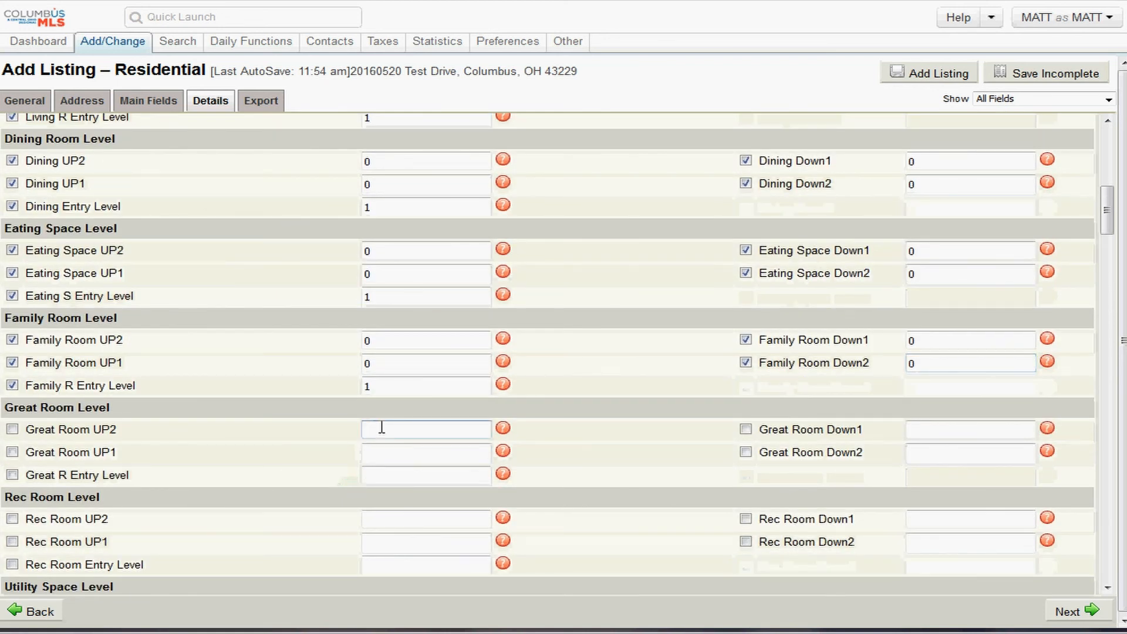
type("0")
key("Tab")
type("0")
key("Tab")
type("0")
key("Tab")
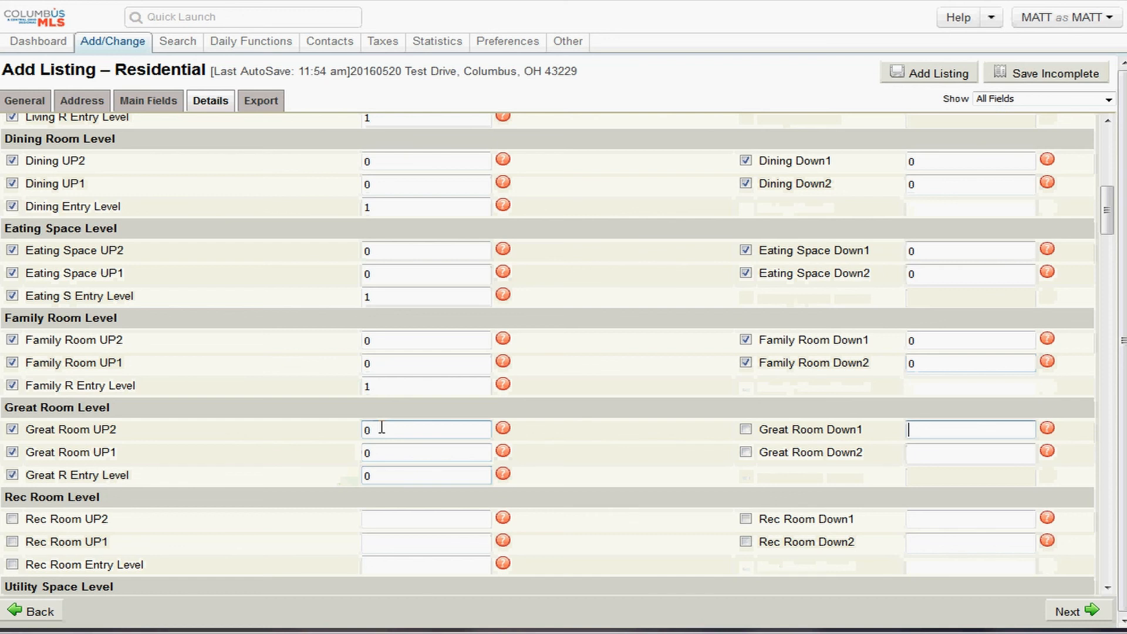
type("0")
key("Tab")
type("0")
key("Tab")
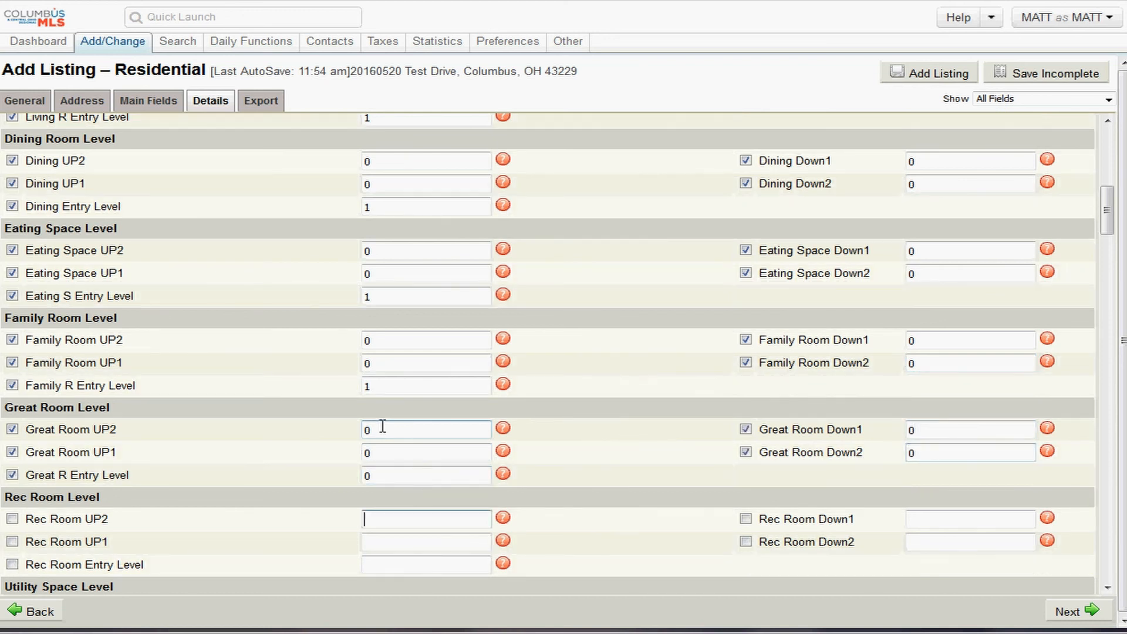
- Enter 0 for the rec room's two upper levels and Down2
scroll(270, 469, "down", 2)
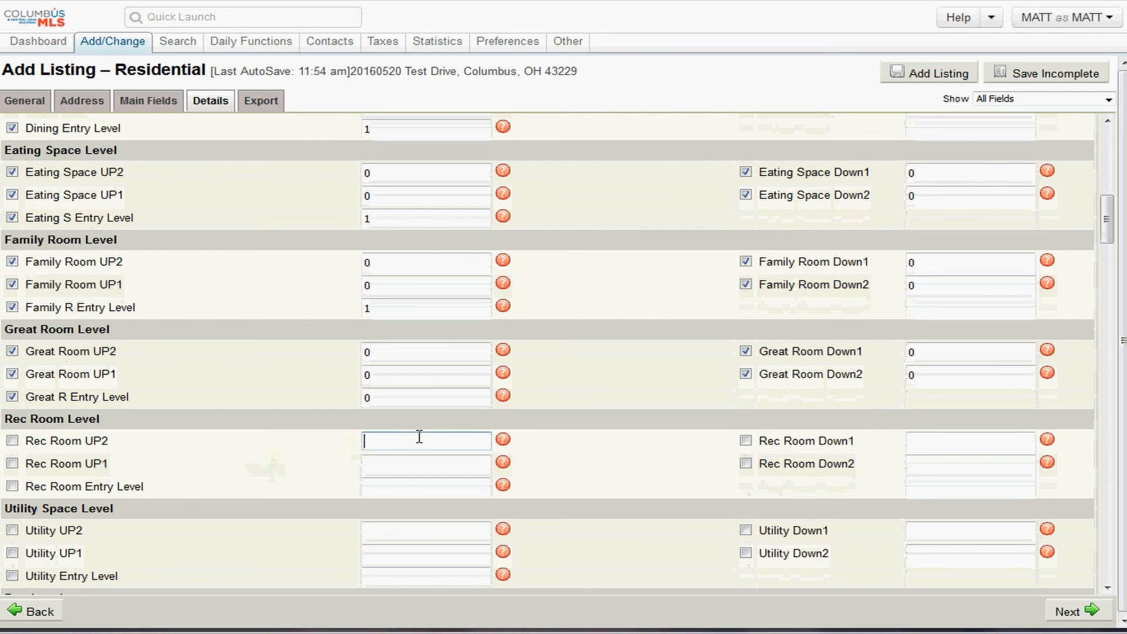
type("0")
key("Tab")
type("0")
key("Tab")
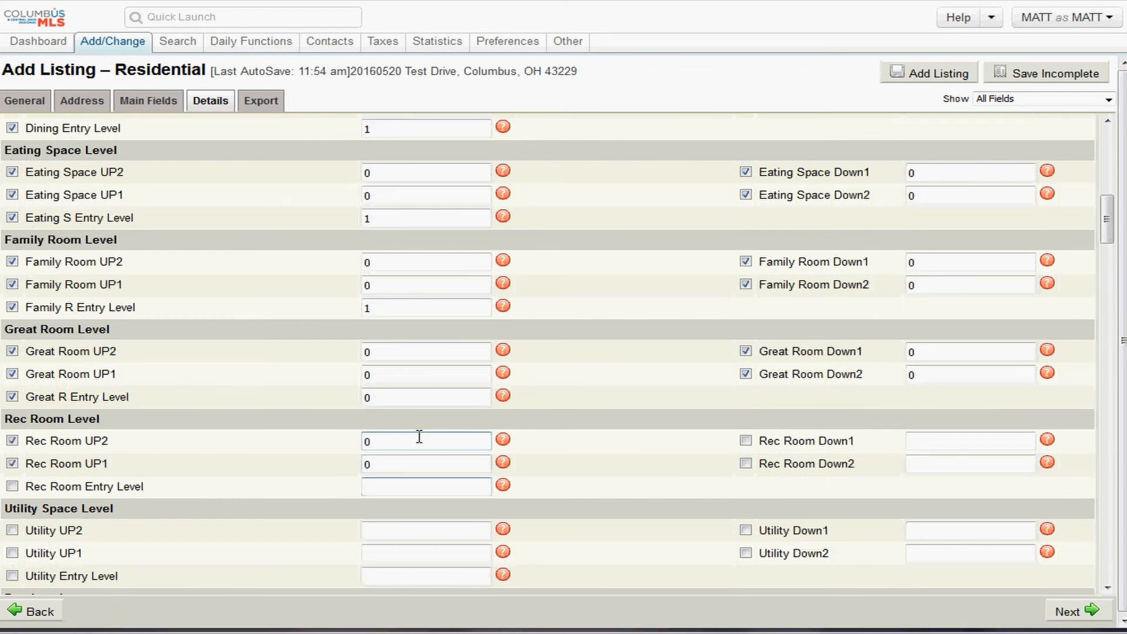
key("Tab")
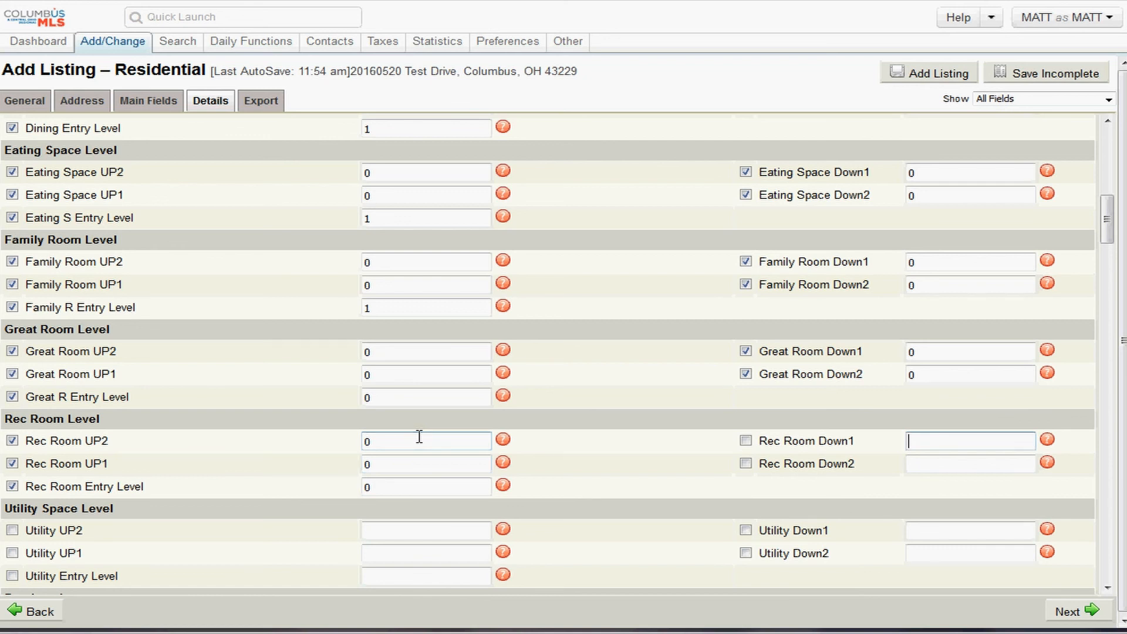
key("Tab")
type("0")
- Enter utility space counts: 1 on Down1, 0 on UP2, UP1, entry level and Down2
scroll(413, 420, "down", 5)
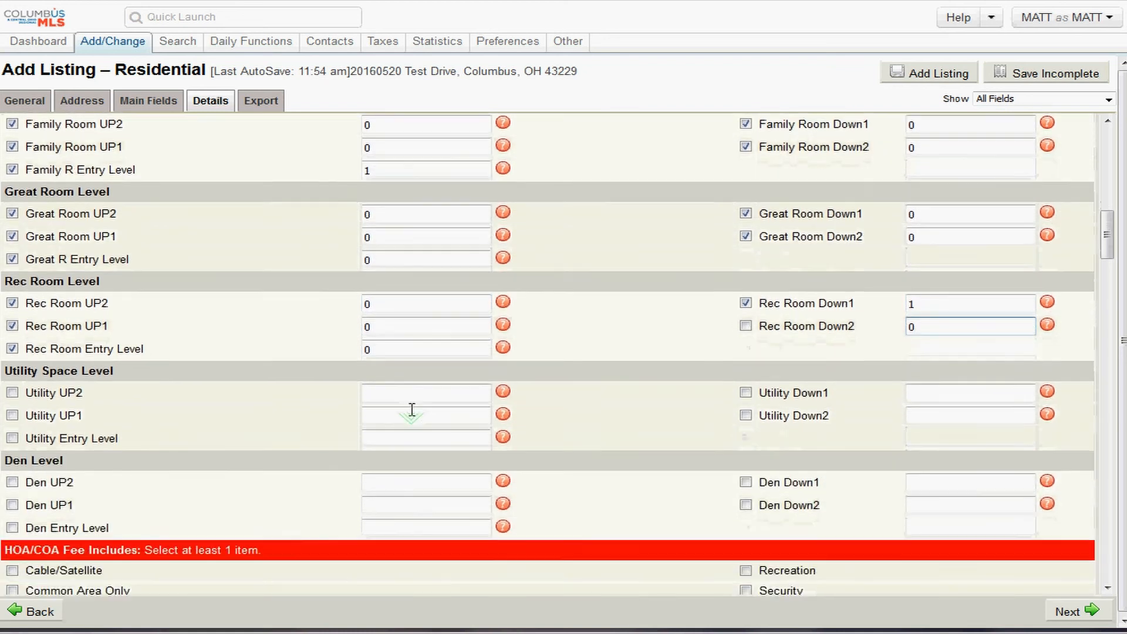
scroll(412, 409, "down", 1)
left_click(404, 371)
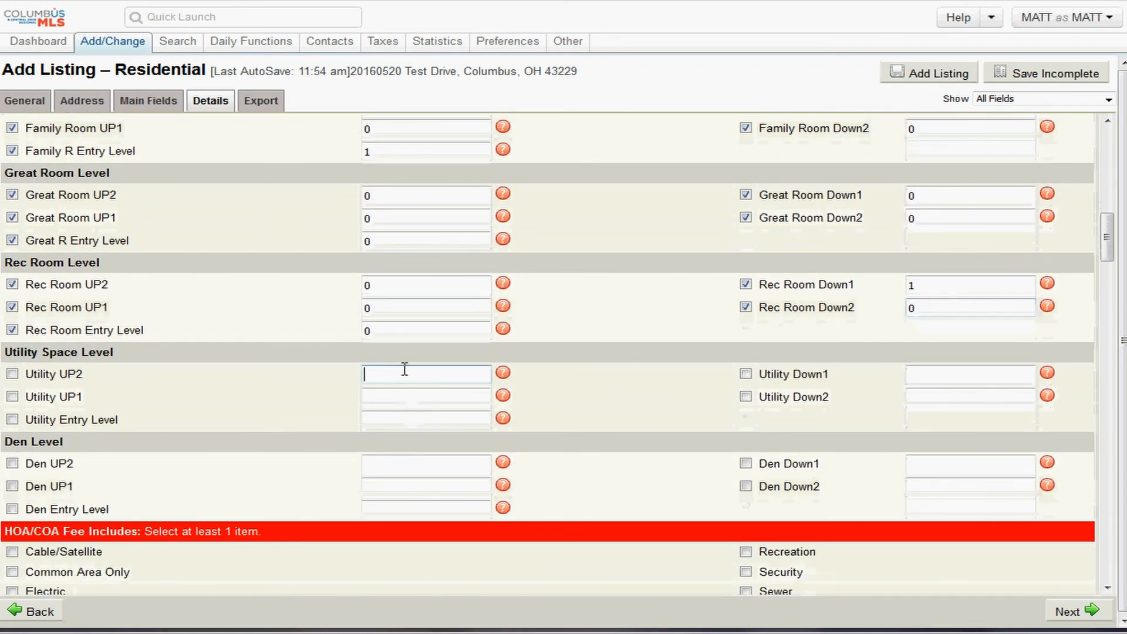
type("0")
key("Tab")
type("0")
key("Tab")
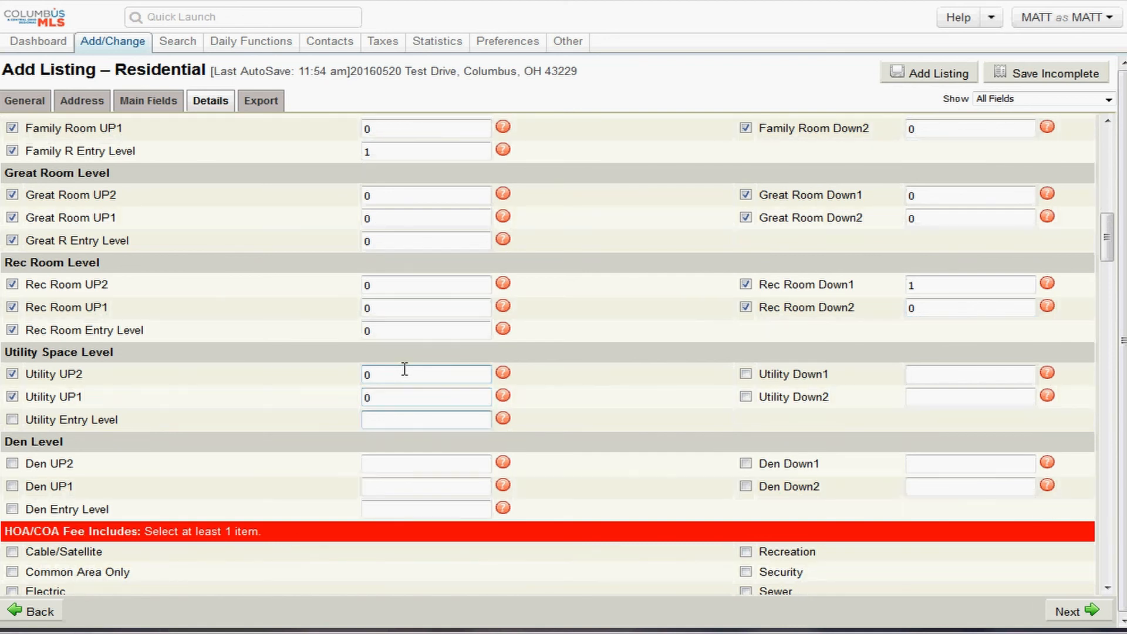
type("0")
key("Tab")
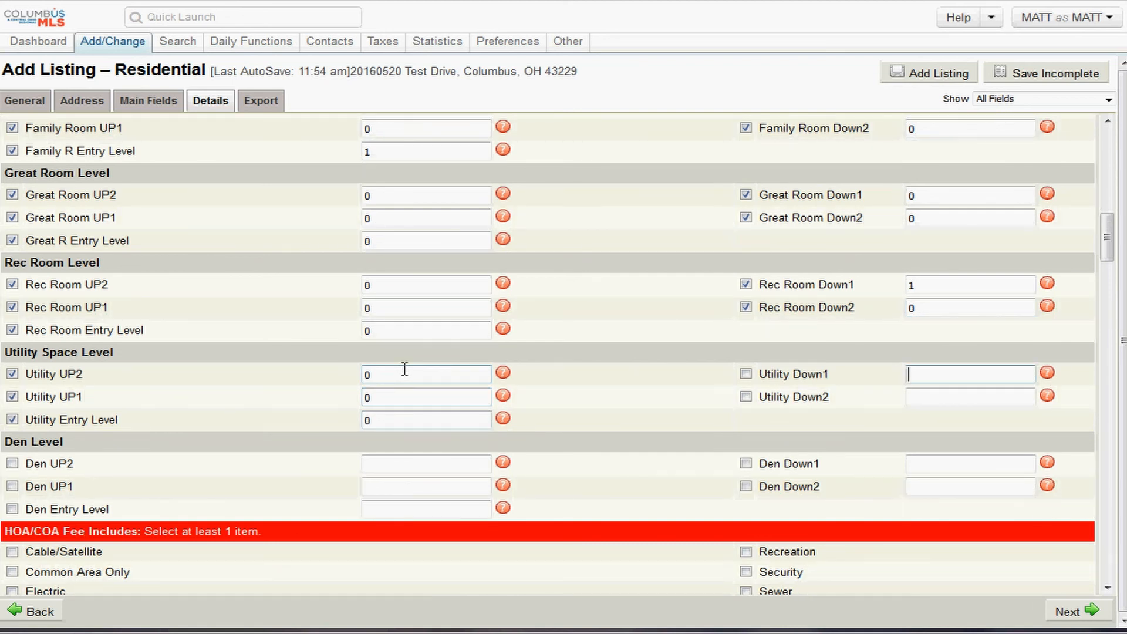
type("1")
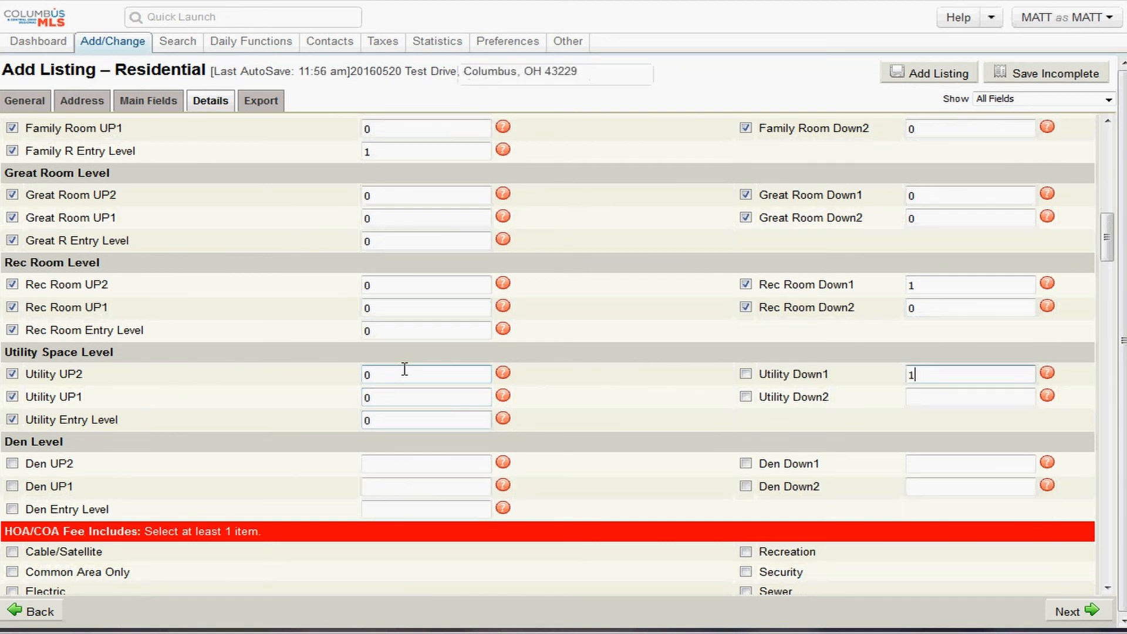
key("Tab")
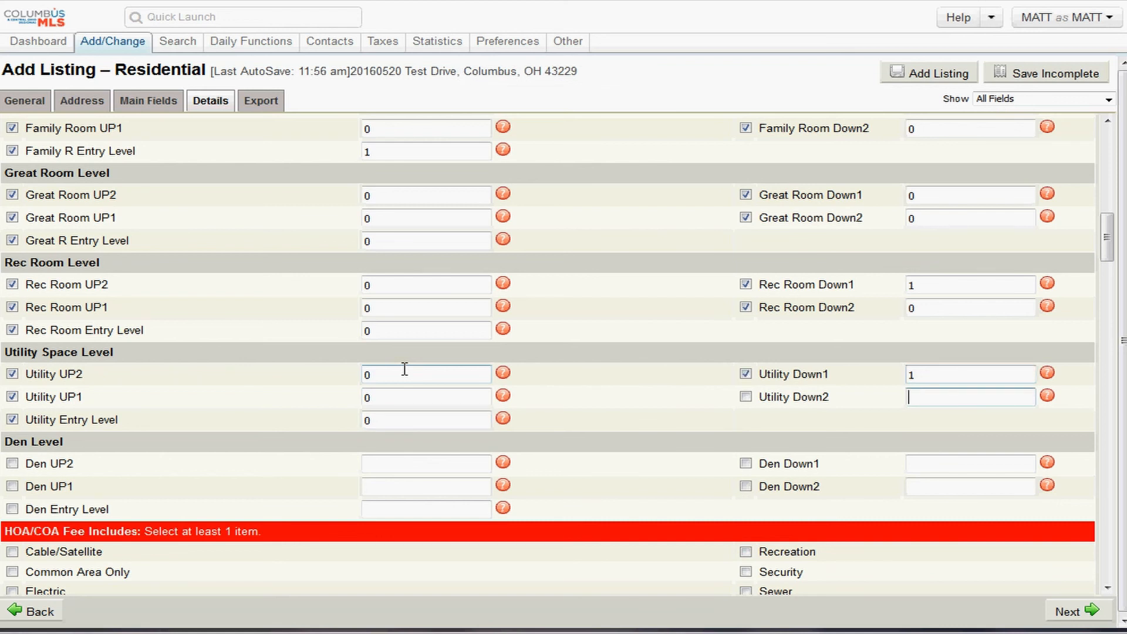
type("0")
key("Tab")
- Enter den counts: 0 on UP2 and UP1, 1 on entry level, 0 on Down1
type("0")
key("Tab")
type("0")
key("Tab")
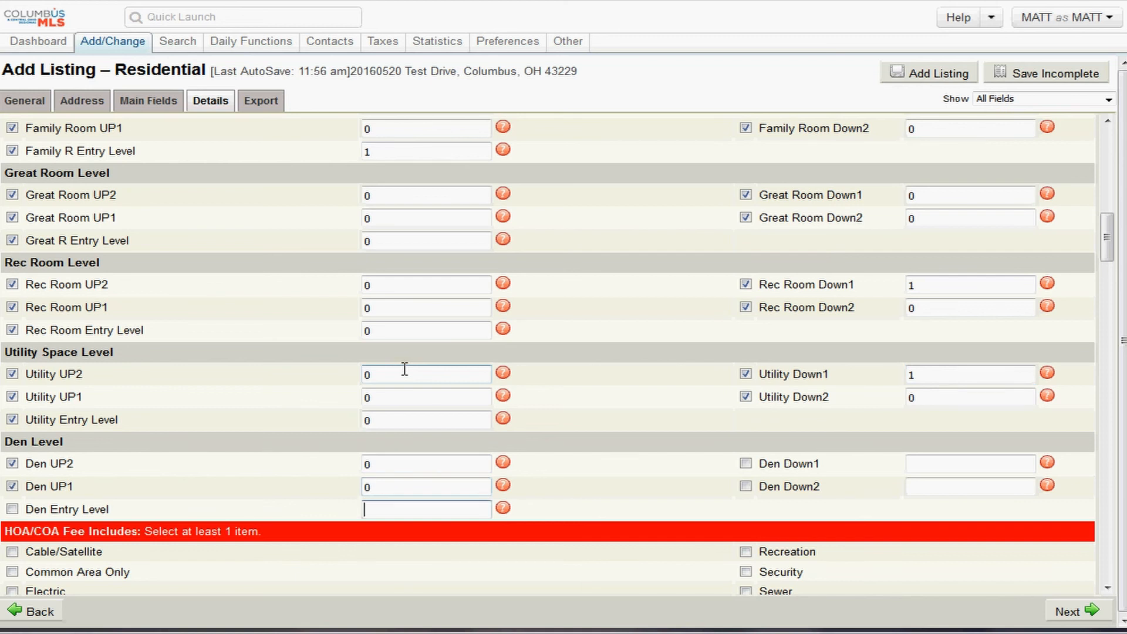
type("1")
key("Tab")
key("Tab")
type("0")
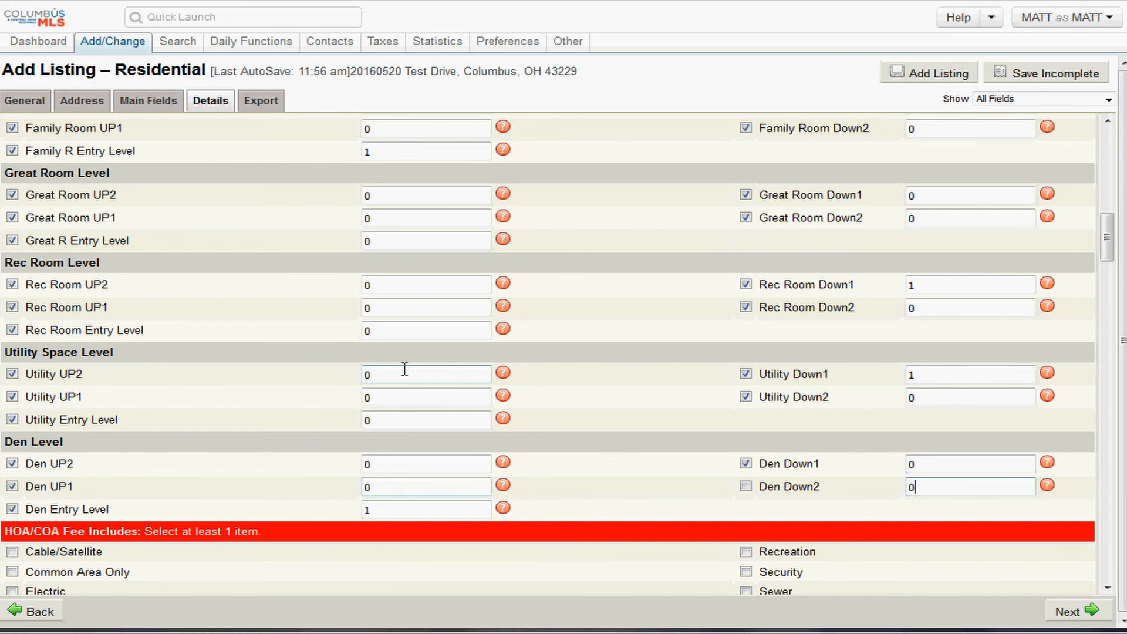
key("Tab")
scroll(262, 440, "down", 2)
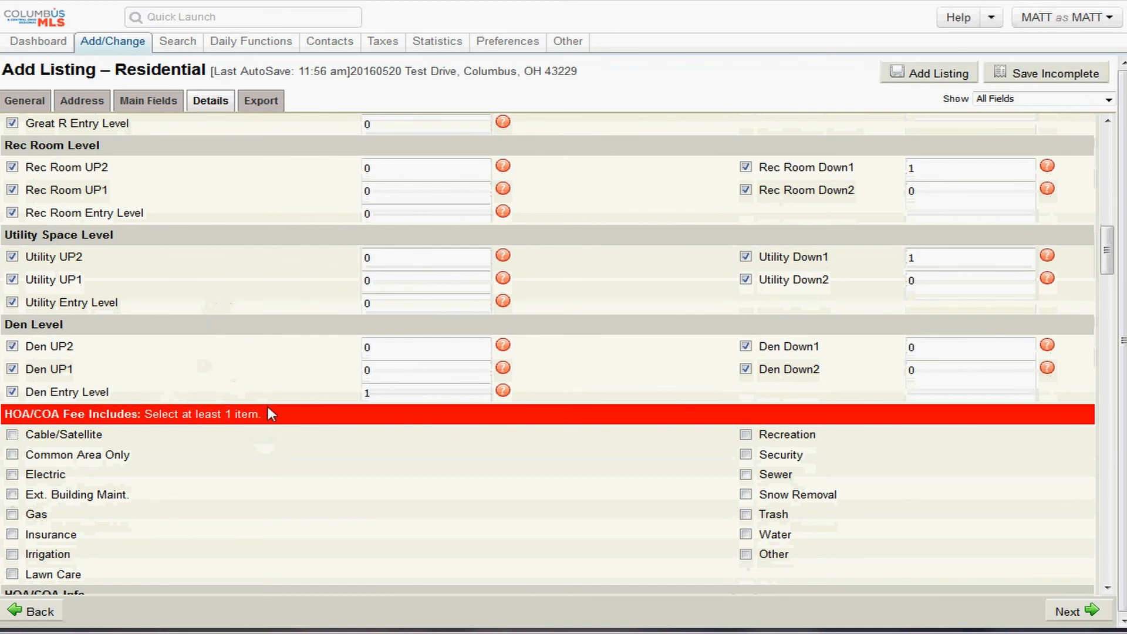
- Mark the HOA fee as including Common Area Only, Ext. Building Maint., Irrigation and Lawn Care
left_click_drag(265, 417, 5, 418)
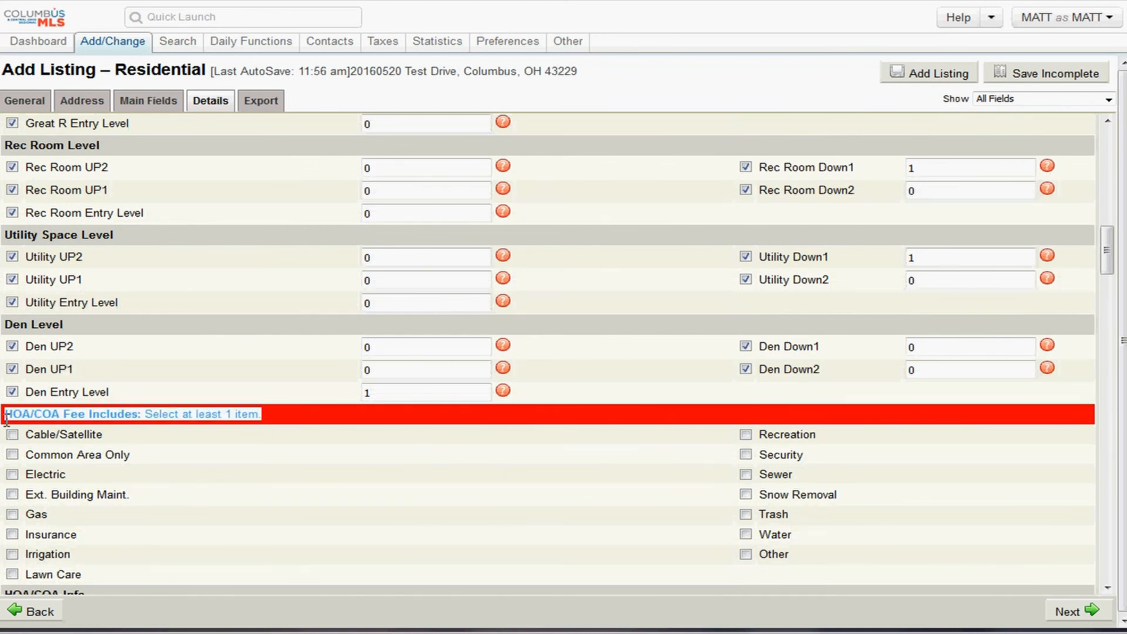
scroll(180, 405, "down", 2)
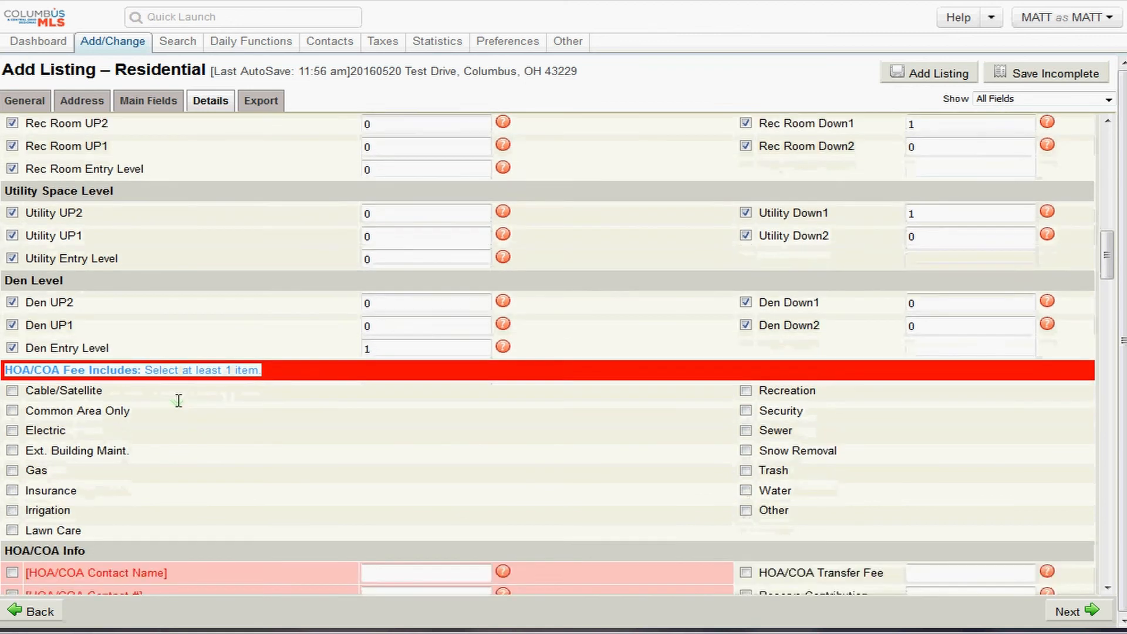
scroll(179, 401, "down", 1)
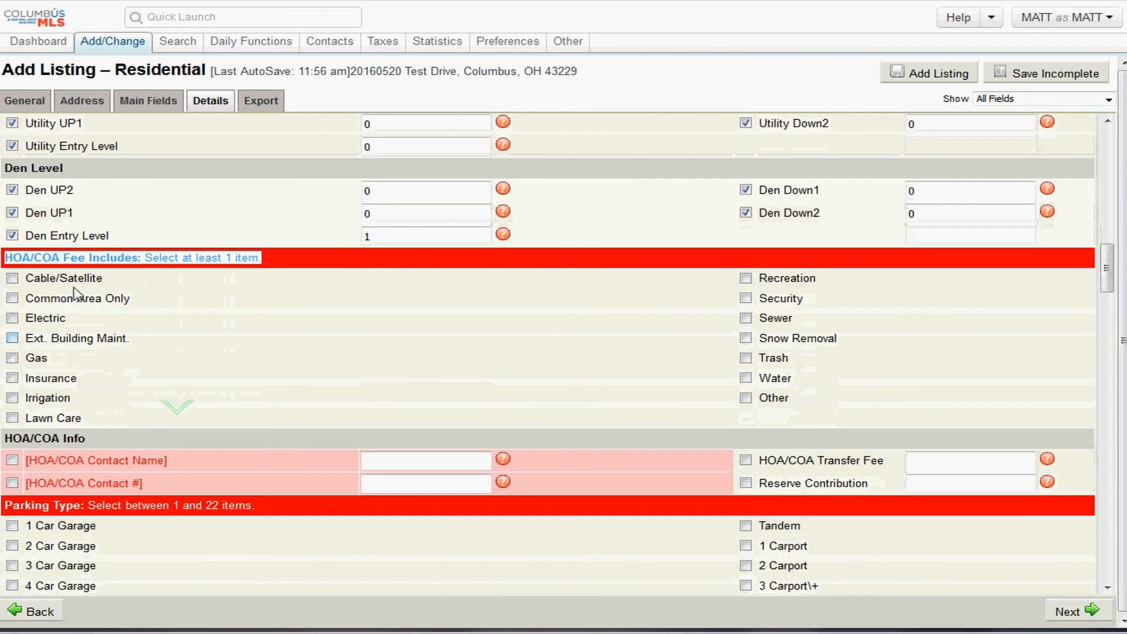
double_click(75, 259)
left_click(105, 258)
left_click_drag(175, 258, 49, 256)
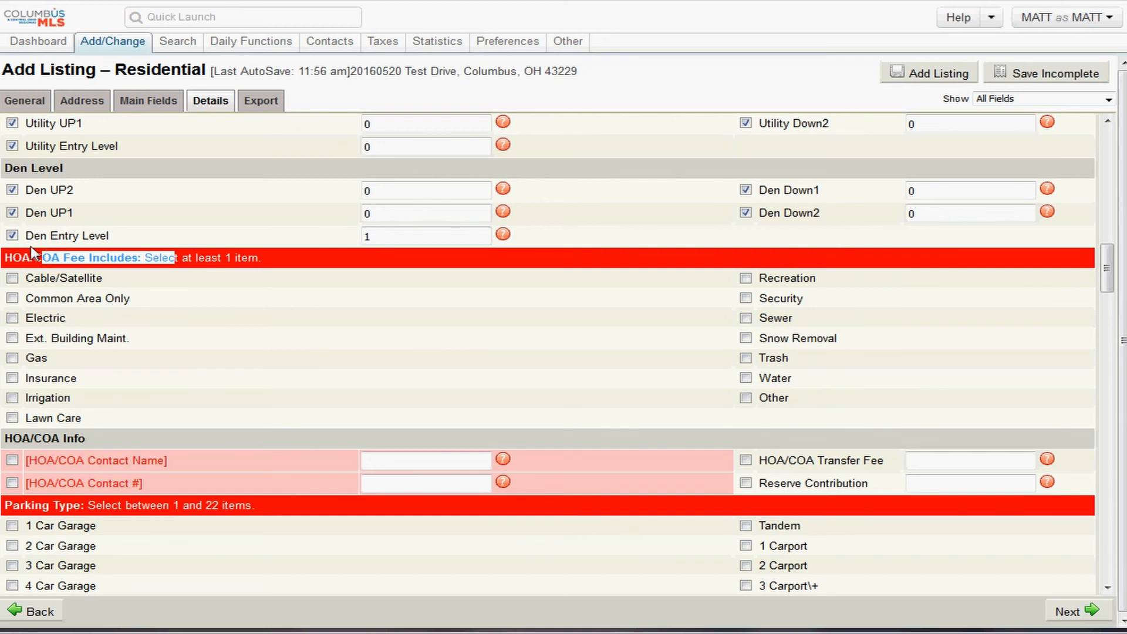
double_click(74, 259)
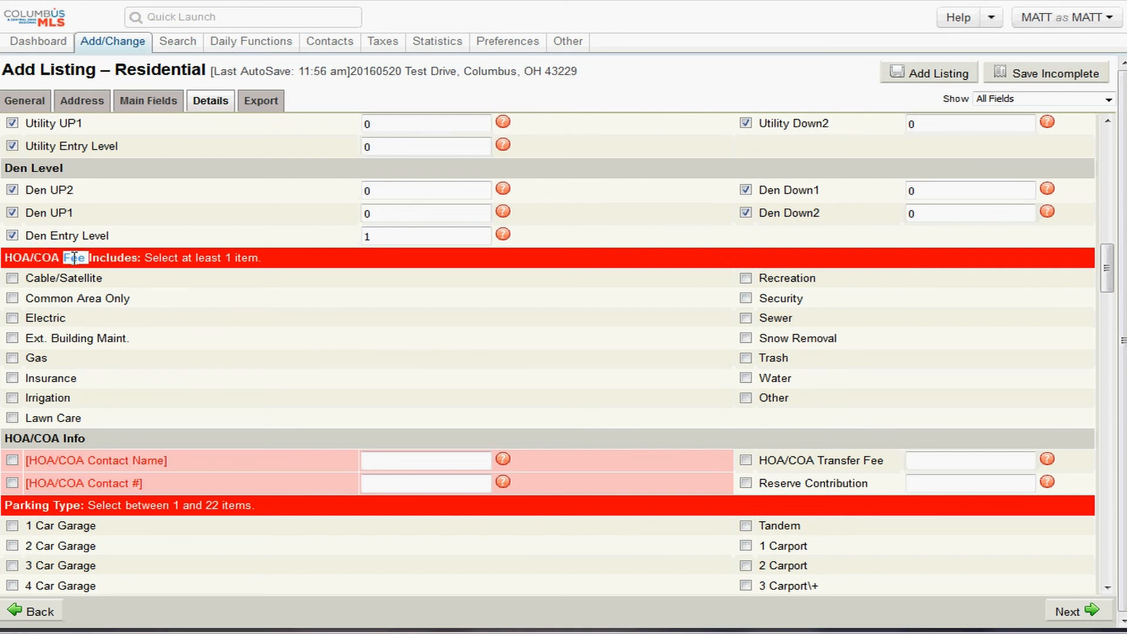
left_click(75, 258)
left_click(13, 298)
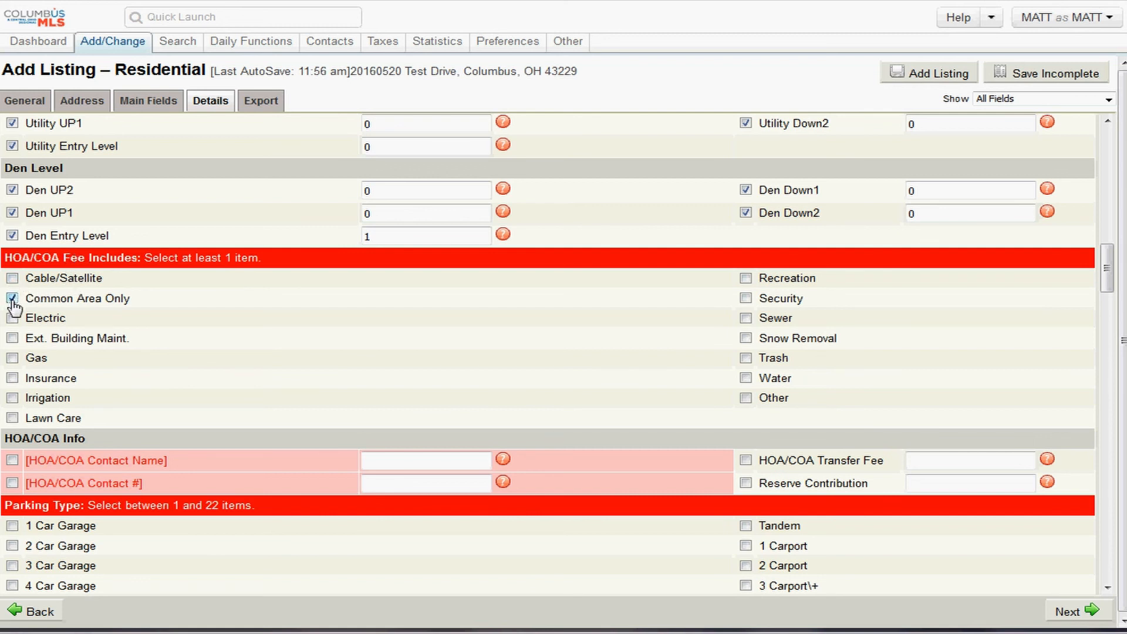
left_click(13, 339)
left_click(12, 398)
left_click(13, 417)
- Enter the HOA/COA contact's name and phone number
left_click_drag(169, 258, 21, 258)
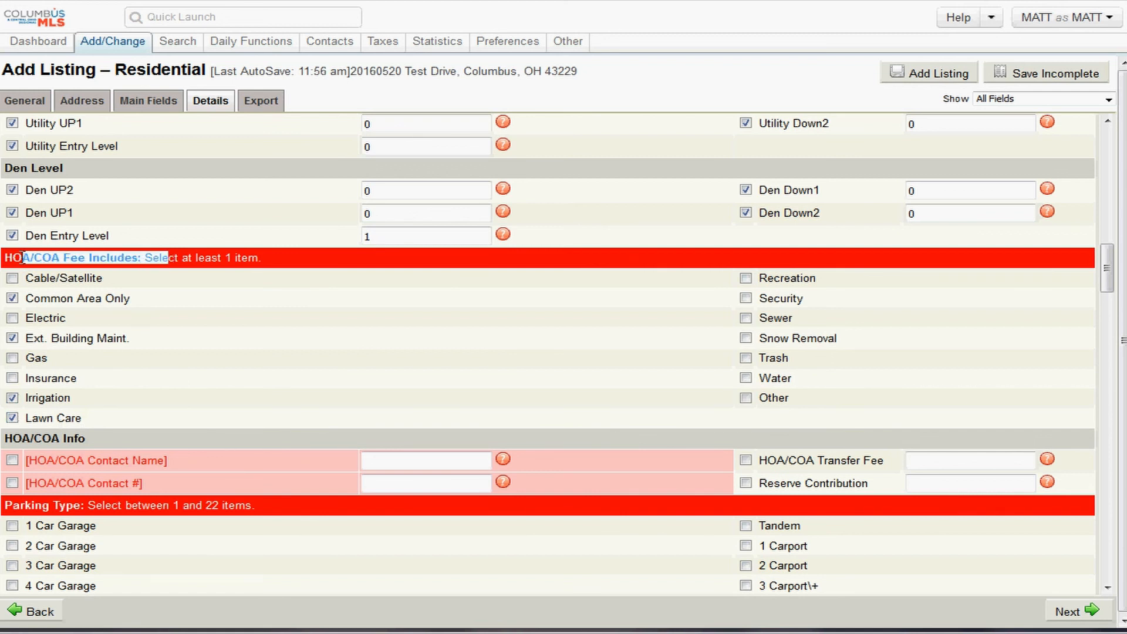
left_click(104, 451)
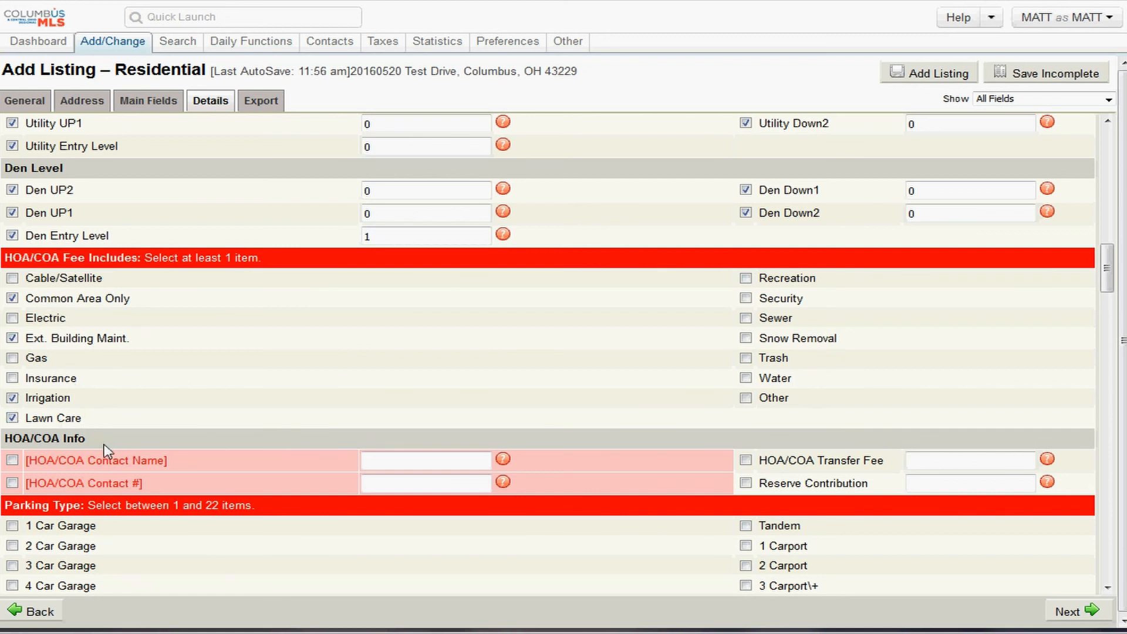
left_click_drag(104, 444, 26, 444)
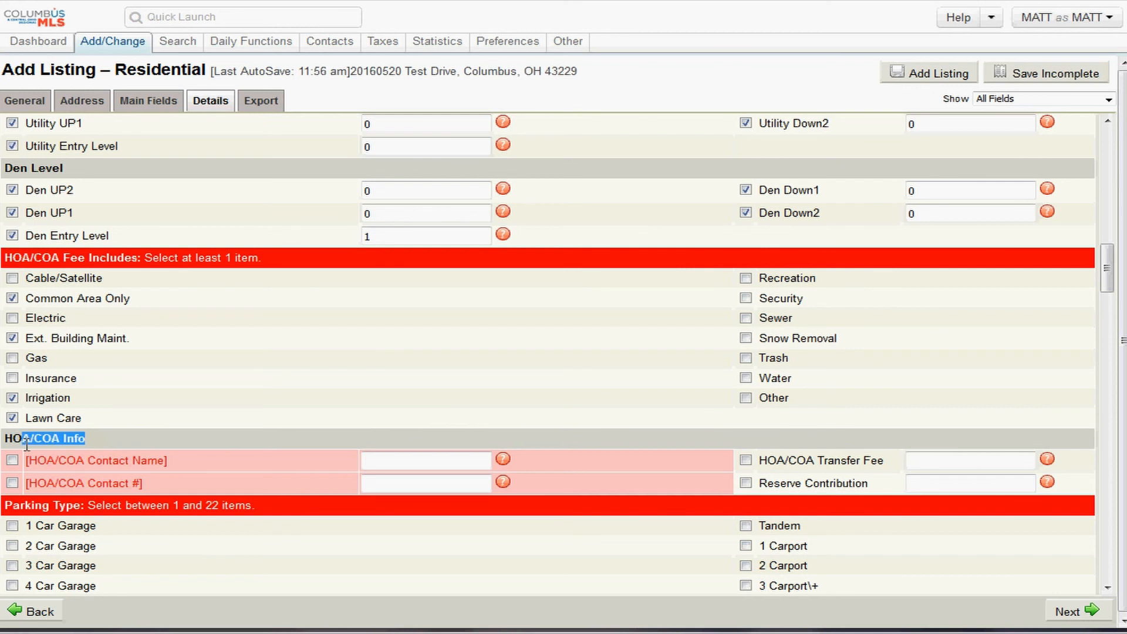
left_click(409, 465)
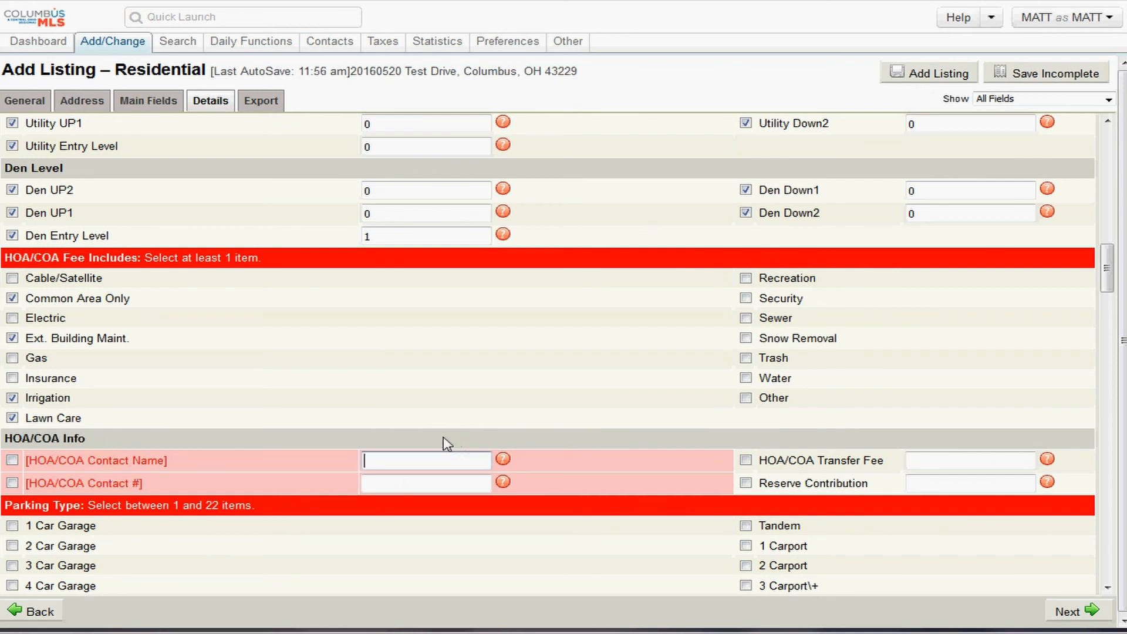
type("John Doe")
key("Tab")
key("Tab")
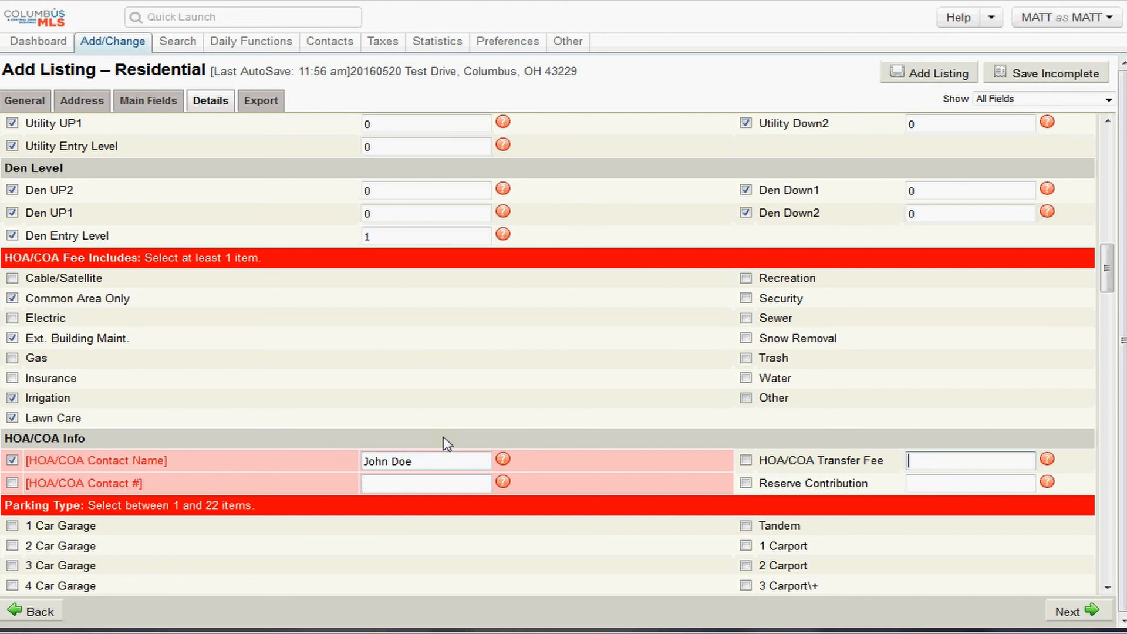
key("shift+Tab")
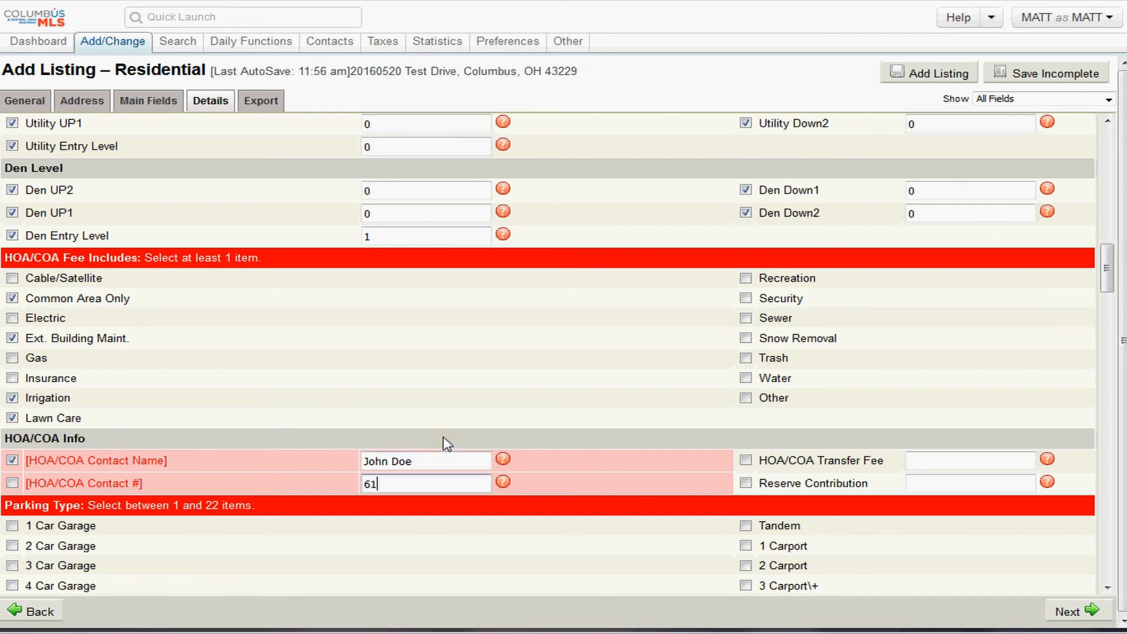
key("Tab")
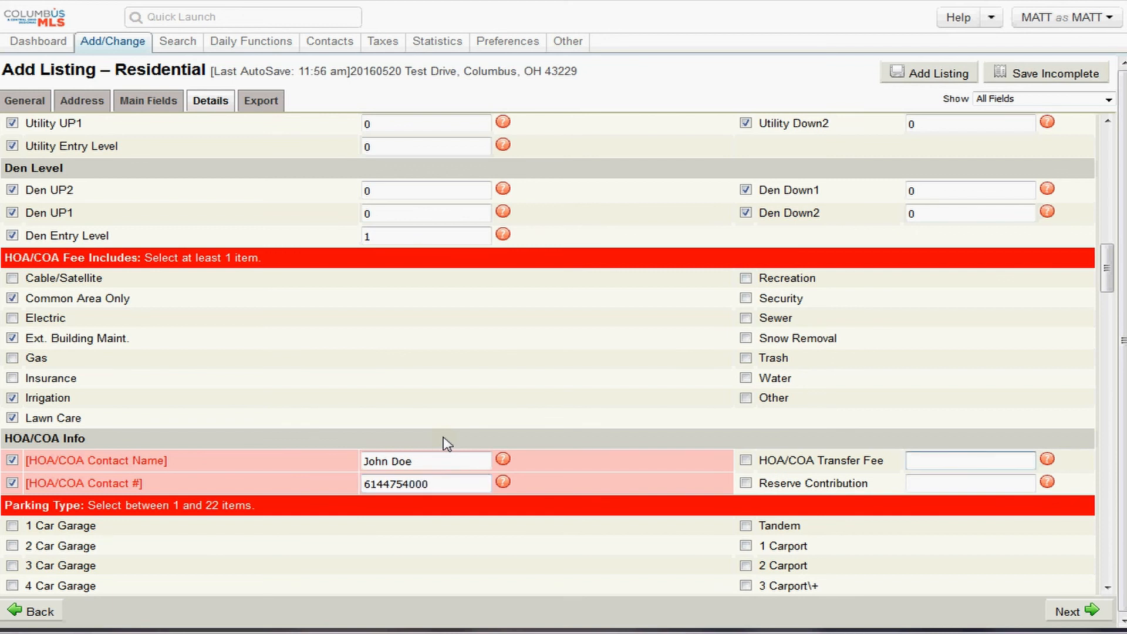
left_click_drag(883, 461, 775, 493)
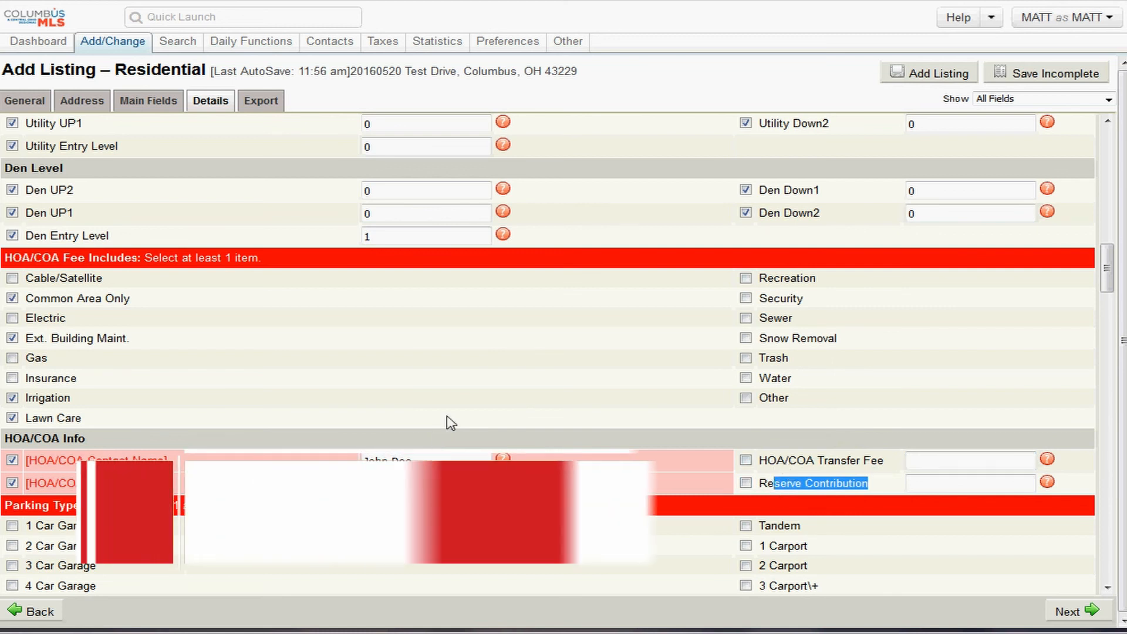
- Check 2 Car Garage, 3 Car Garage and 5 Car Garage+ under Parking Type, leaving 1 Car Garage unchecked
scroll(447, 421, "down", 4)
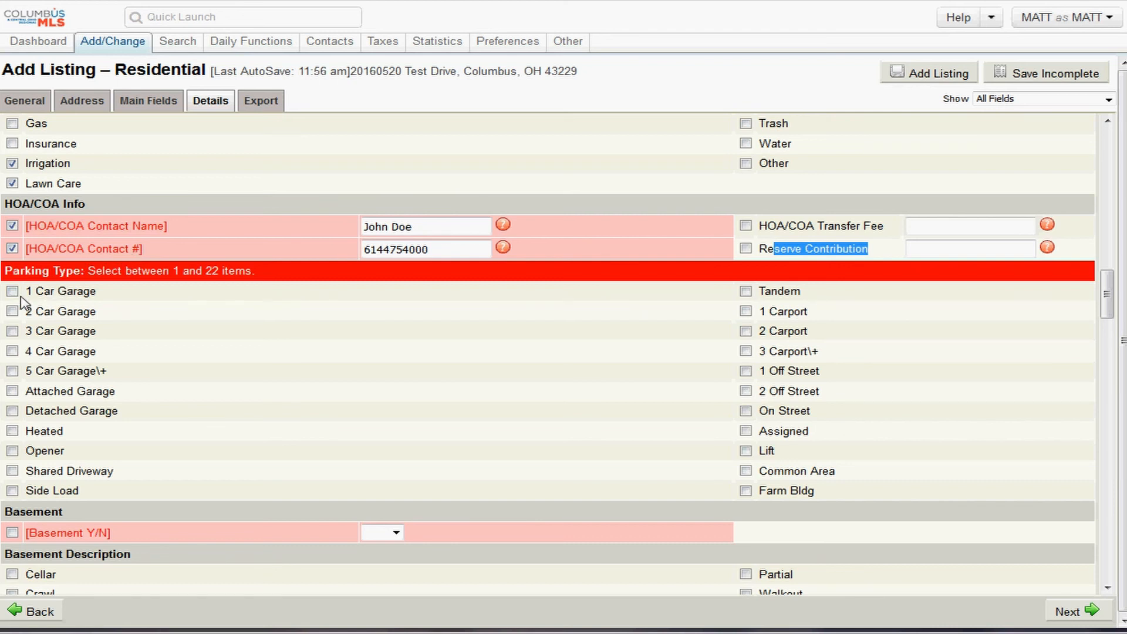
left_click(12, 372)
left_click(12, 312)
left_click(13, 292)
left_click_drag(97, 312, 18, 324)
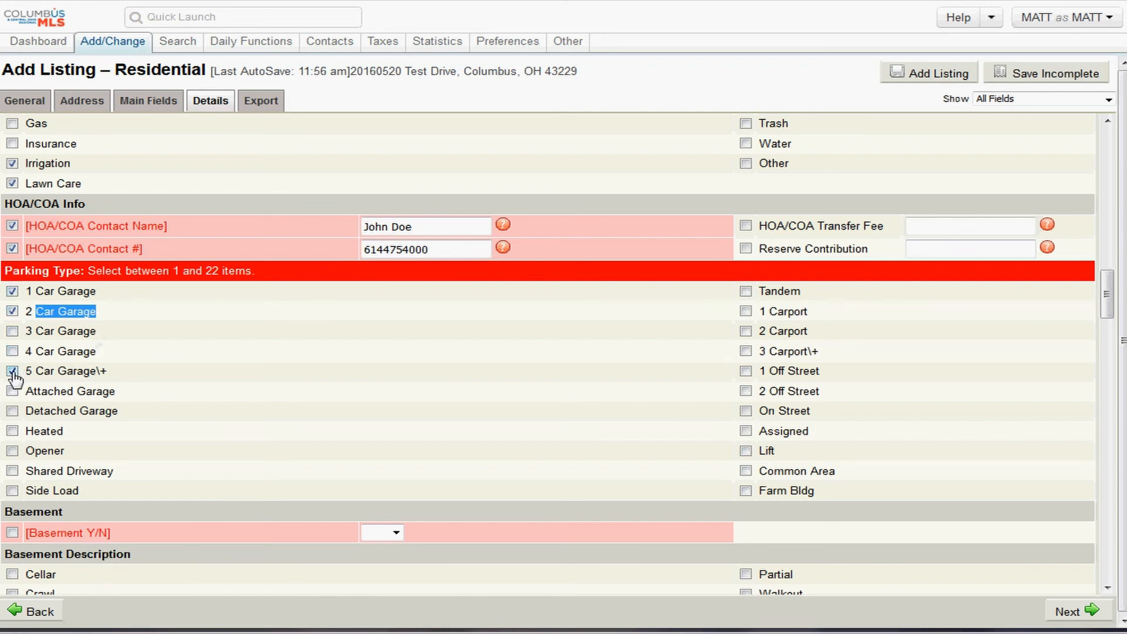
left_click(12, 331)
left_click(12, 291)
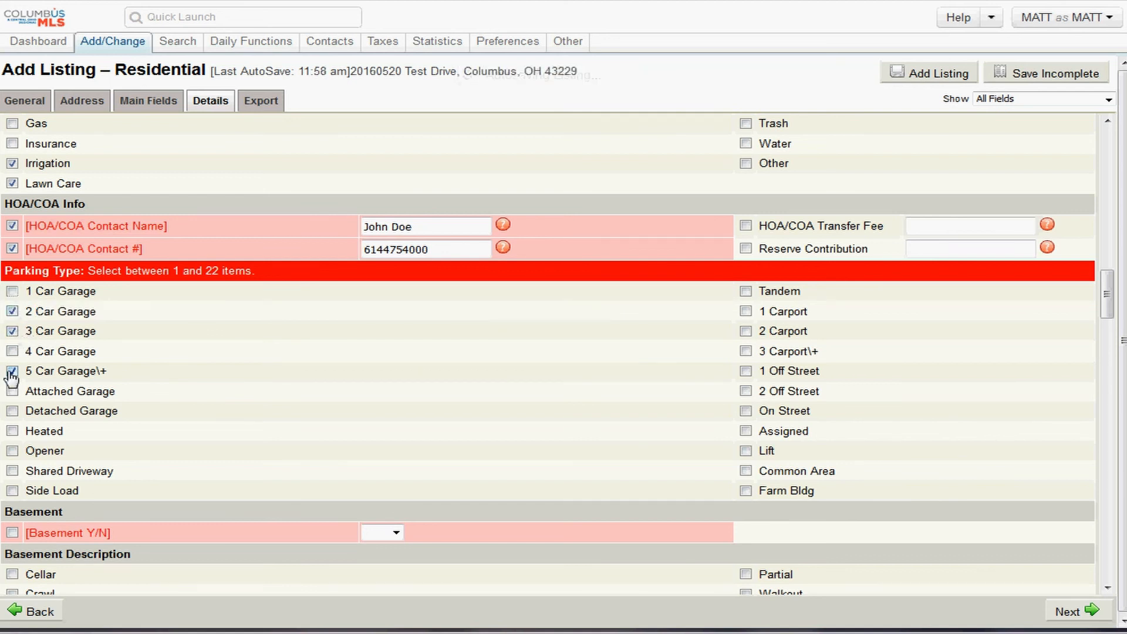
left_click(13, 371)
left_click_drag(107, 373, 39, 378)
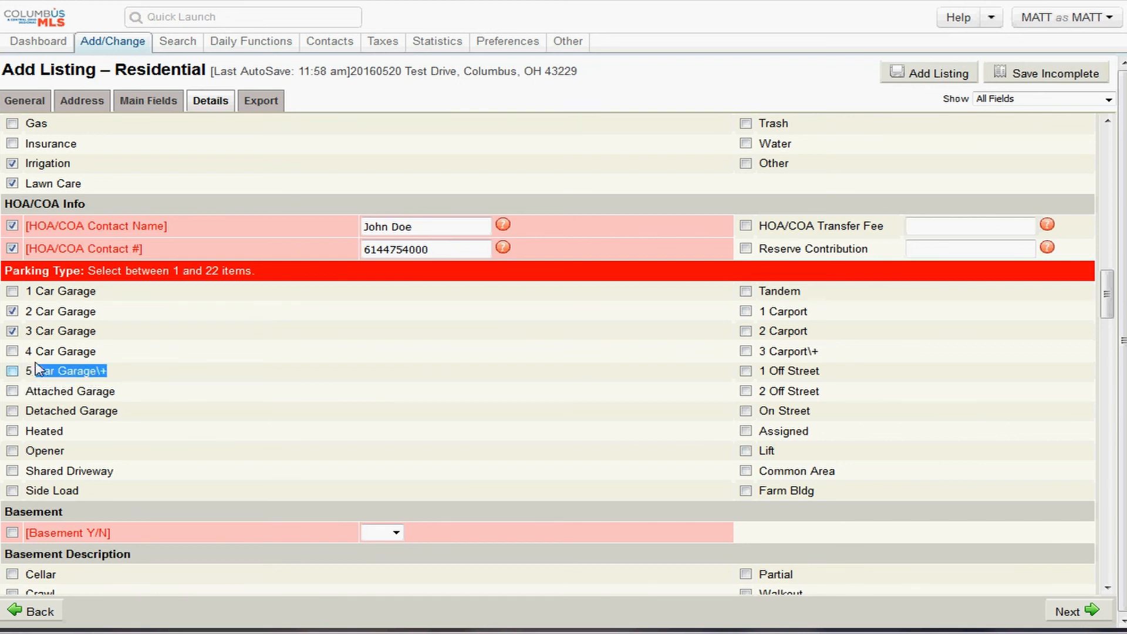
left_click(13, 372)
- Add Heated, On Street, Common Area and Farm Bldg to the parking type
left_click(12, 432)
left_click(746, 414)
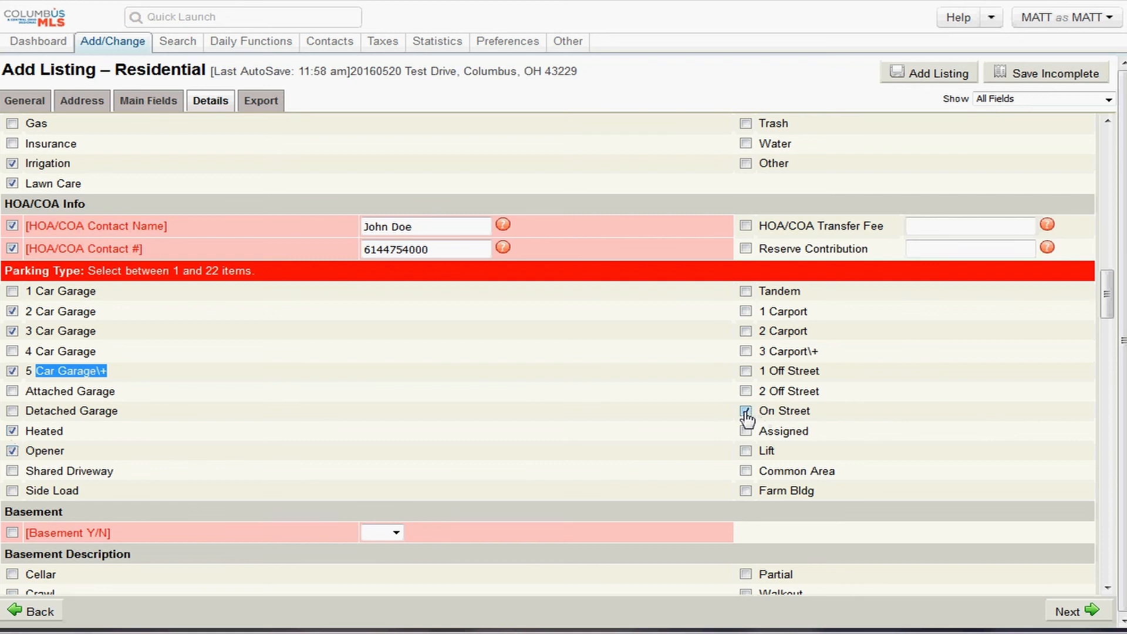
left_click(746, 473)
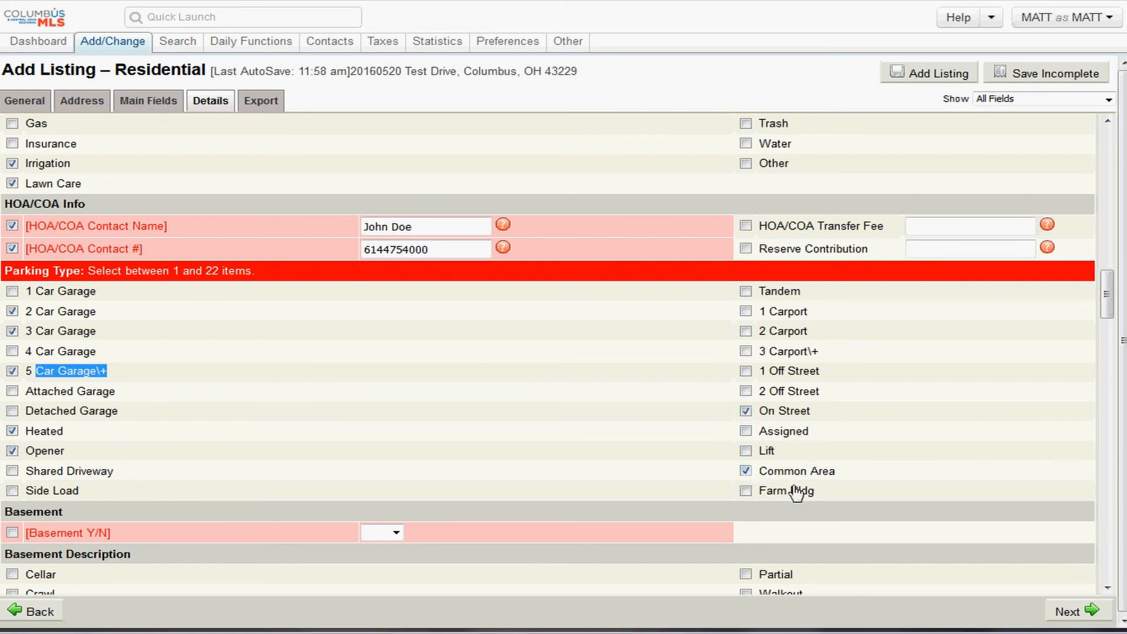
left_click(747, 491)
- Set the Basement Y/N dropdown to Yes
scroll(126, 364, "down", 3)
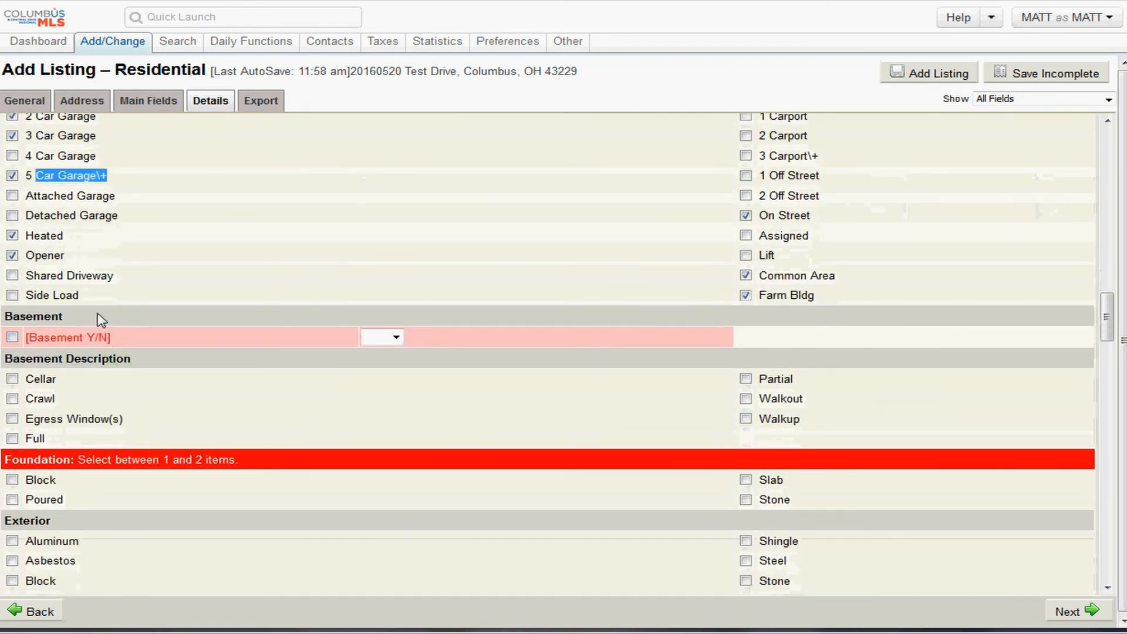
left_click_drag(101, 320, 3, 317)
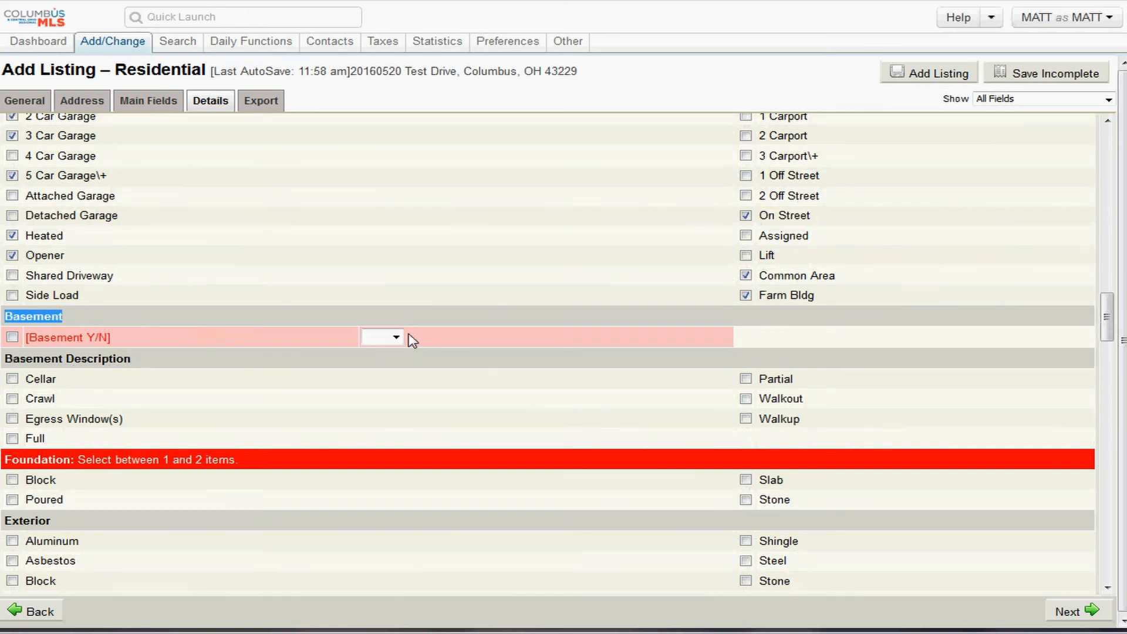
left_click(392, 337)
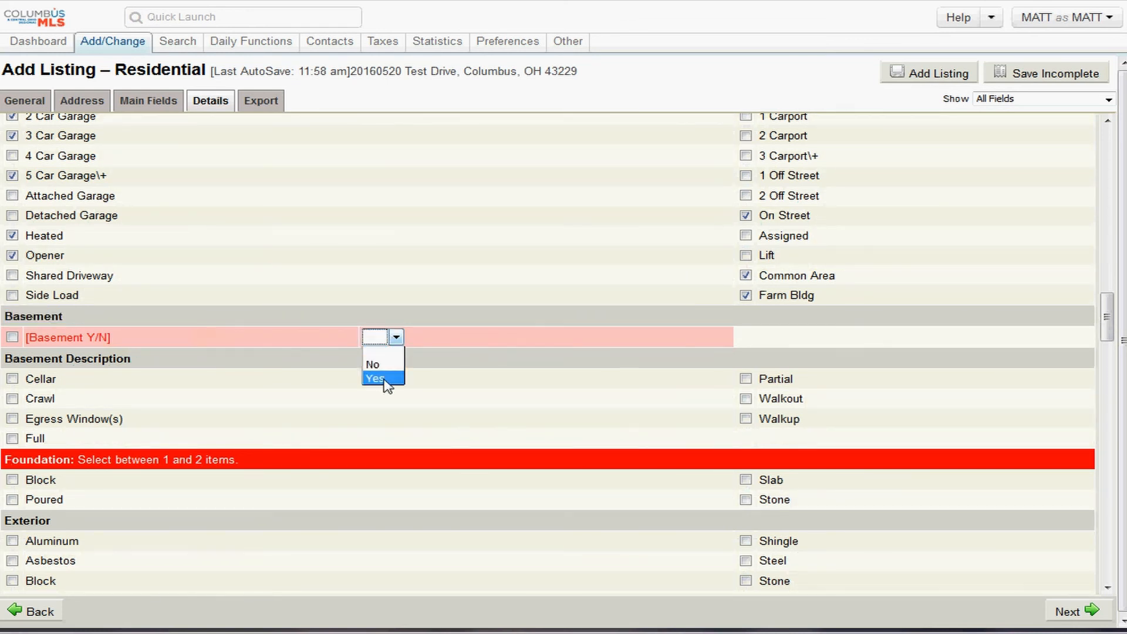
left_click(388, 378)
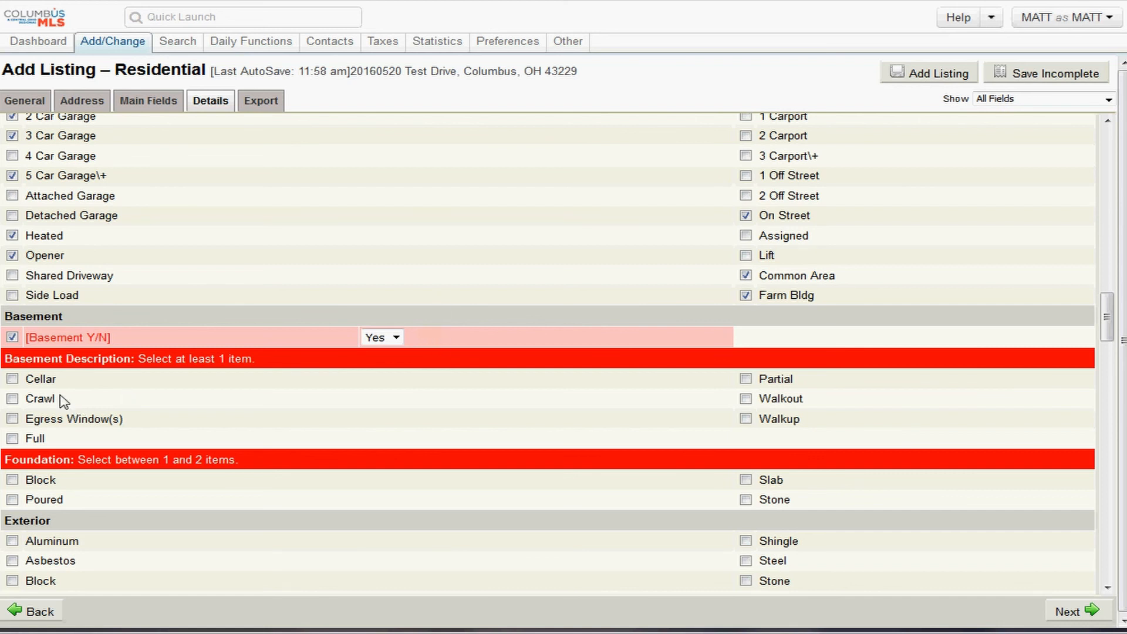
left_click_drag(57, 338, 117, 339)
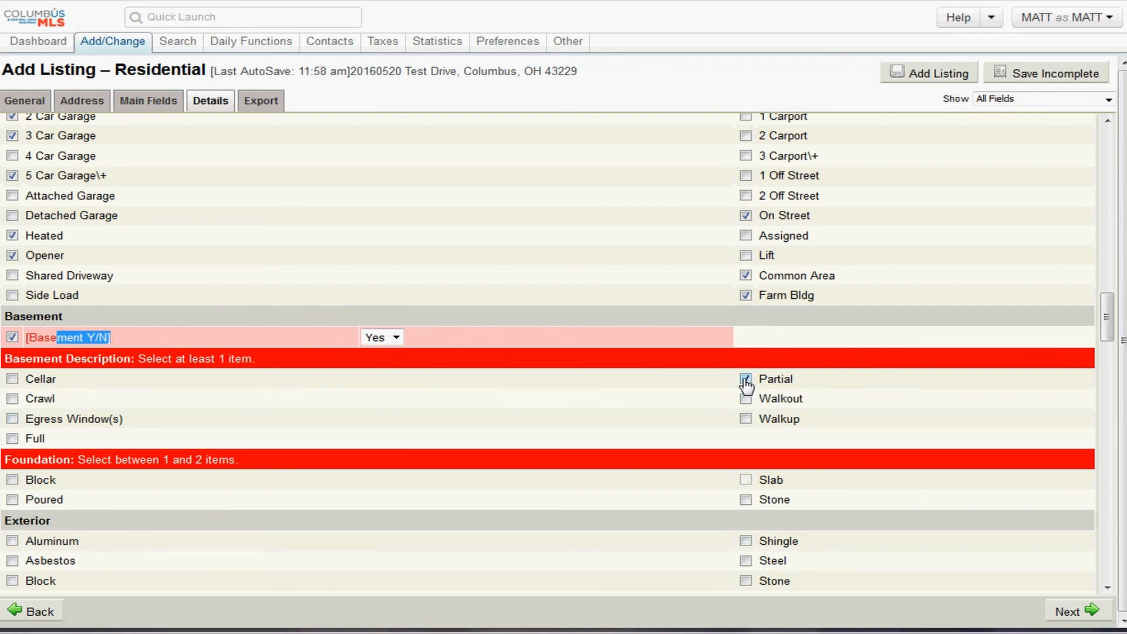
- Describe the basement as Partial and Walkup, leaving Crawl unchecked
left_click(12, 400)
left_click(13, 400)
left_click(746, 380)
left_click(746, 379)
left_click(746, 420)
left_click(745, 380)
- Add Crawl to the basement description and set the foundation to Block and Poured instead of Stone
scroll(164, 419, "down", 2)
scroll(176, 379, "down", 2)
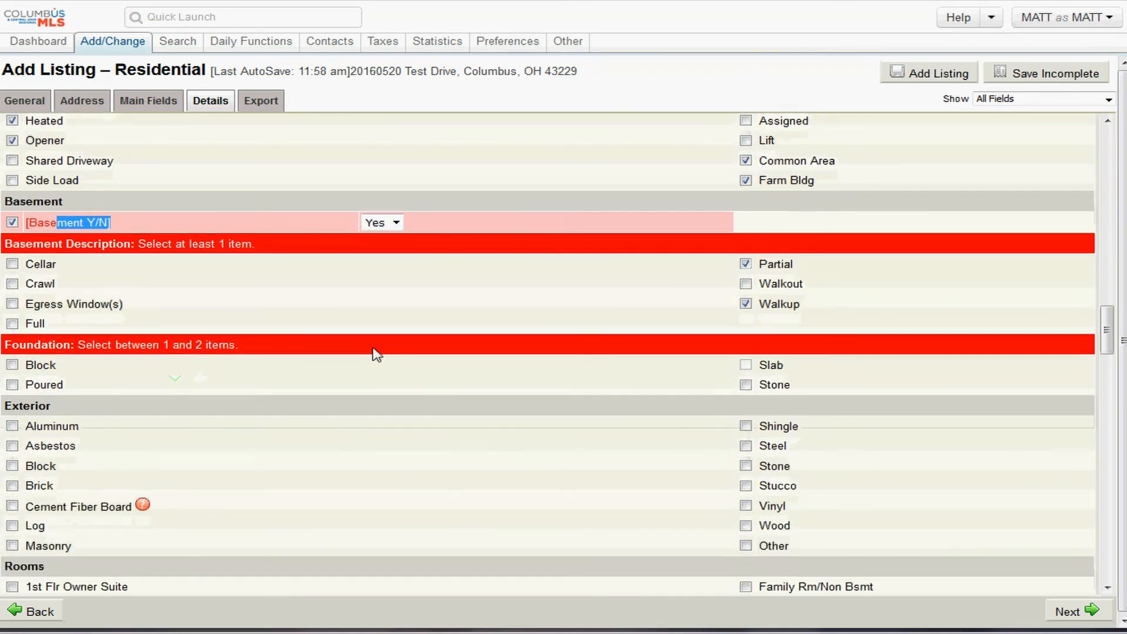
left_click(12, 281)
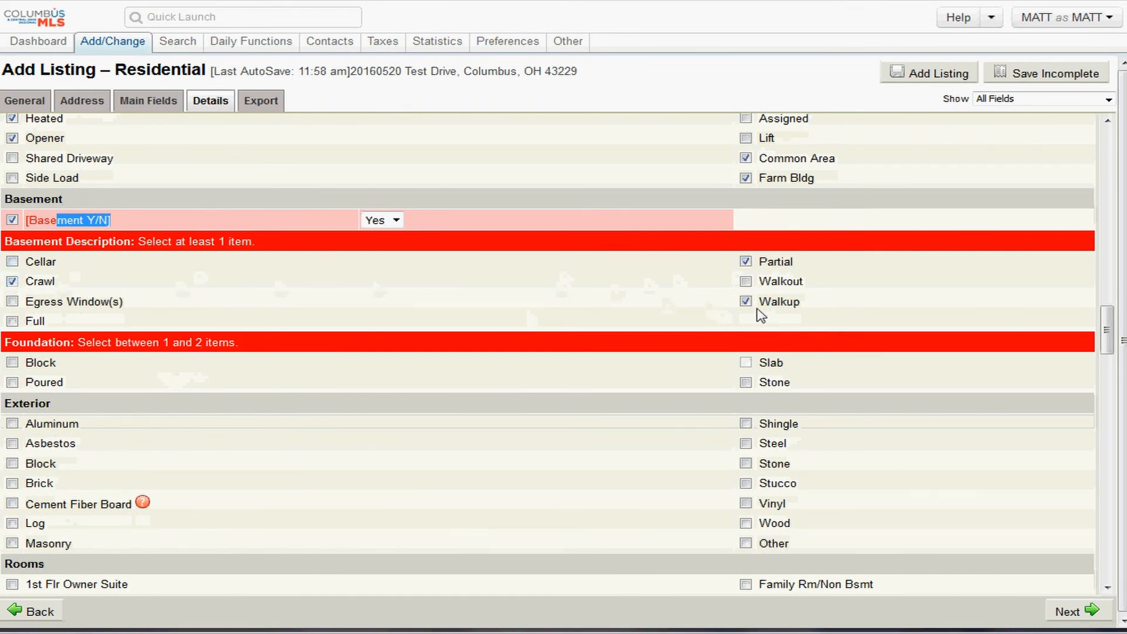
left_click_drag(78, 344, 12, 345)
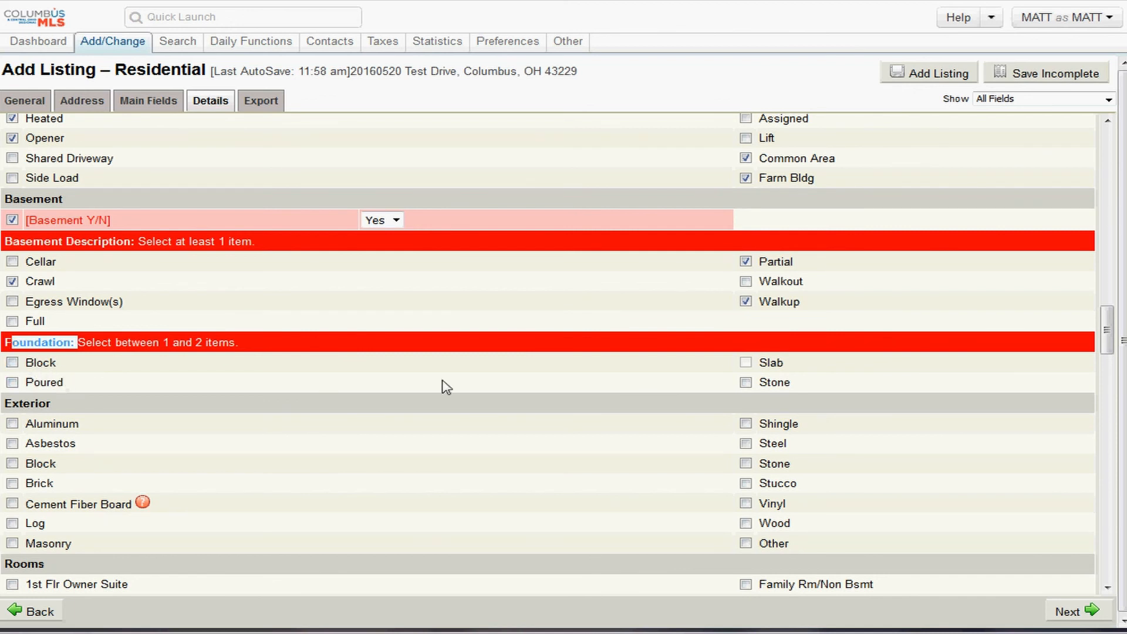
left_click(746, 383)
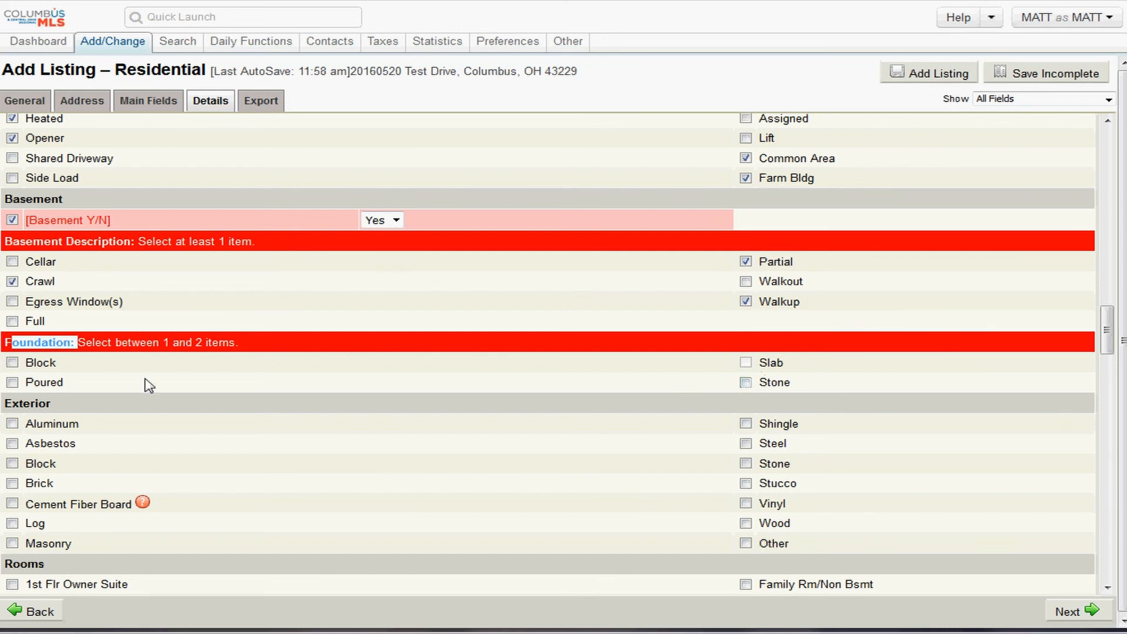
left_click(13, 363)
left_click(12, 382)
- Mark the exterior materials as Cement Fiber Board and Brick
scroll(379, 381, "down", 3)
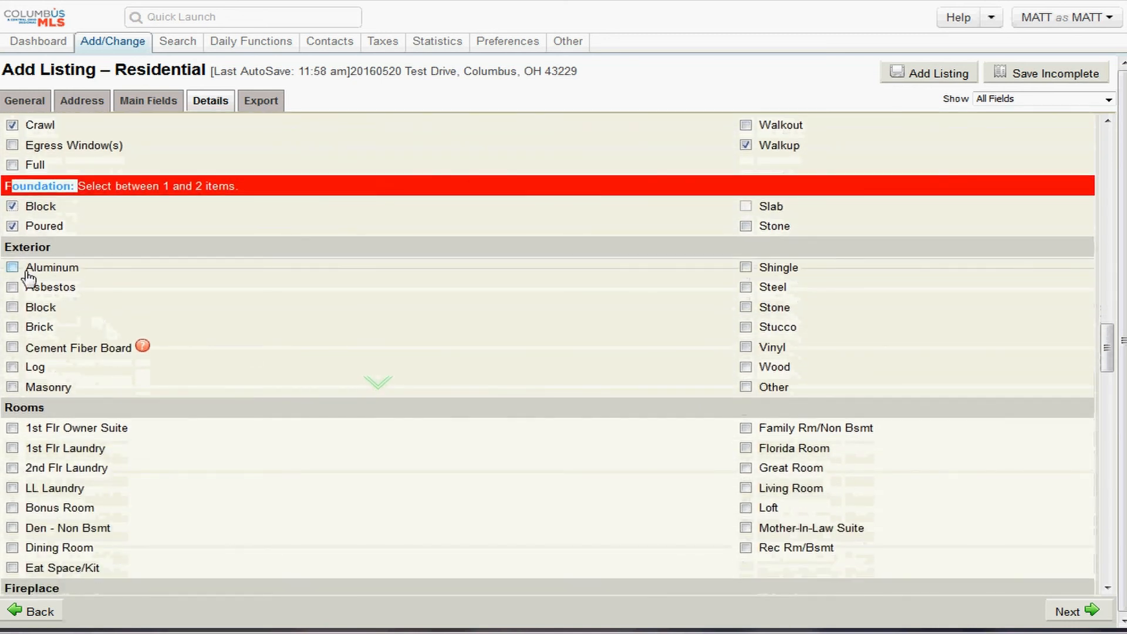
left_click_drag(52, 247, 33, 254)
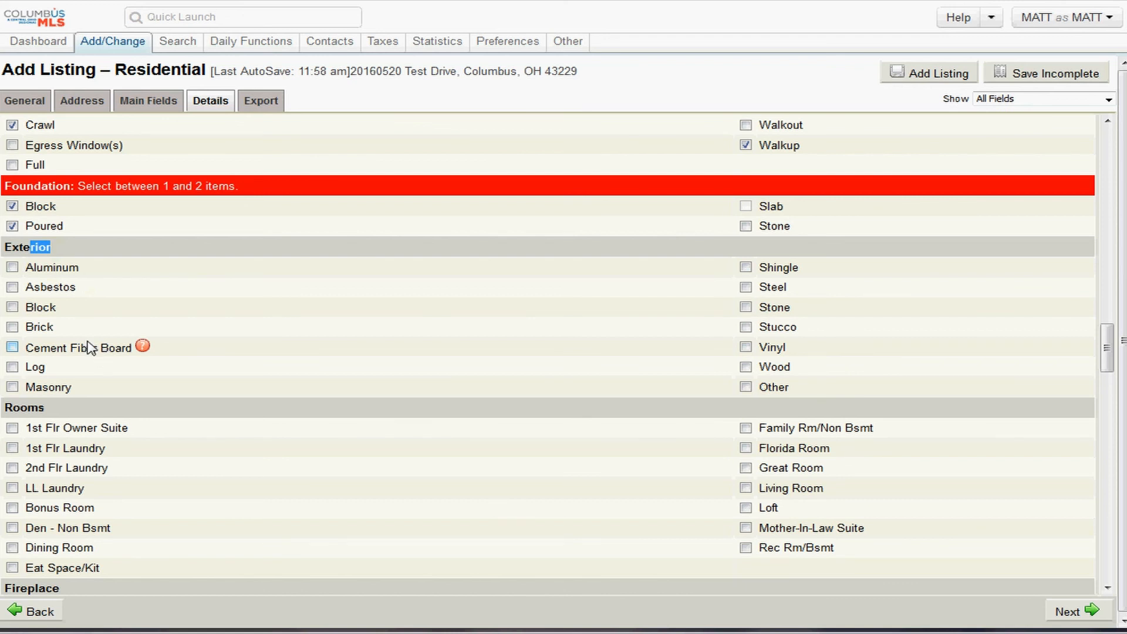
left_click(13, 349)
left_click(12, 326)
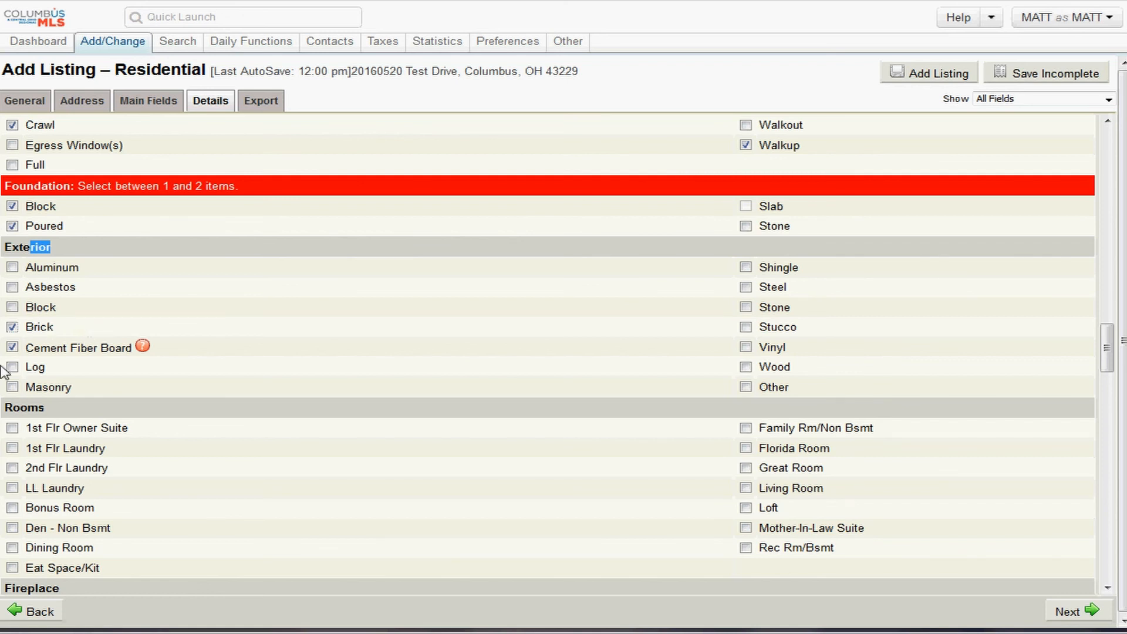
- Add Eat Space/Kit to the Rooms selections
scroll(100, 385, "down", 2)
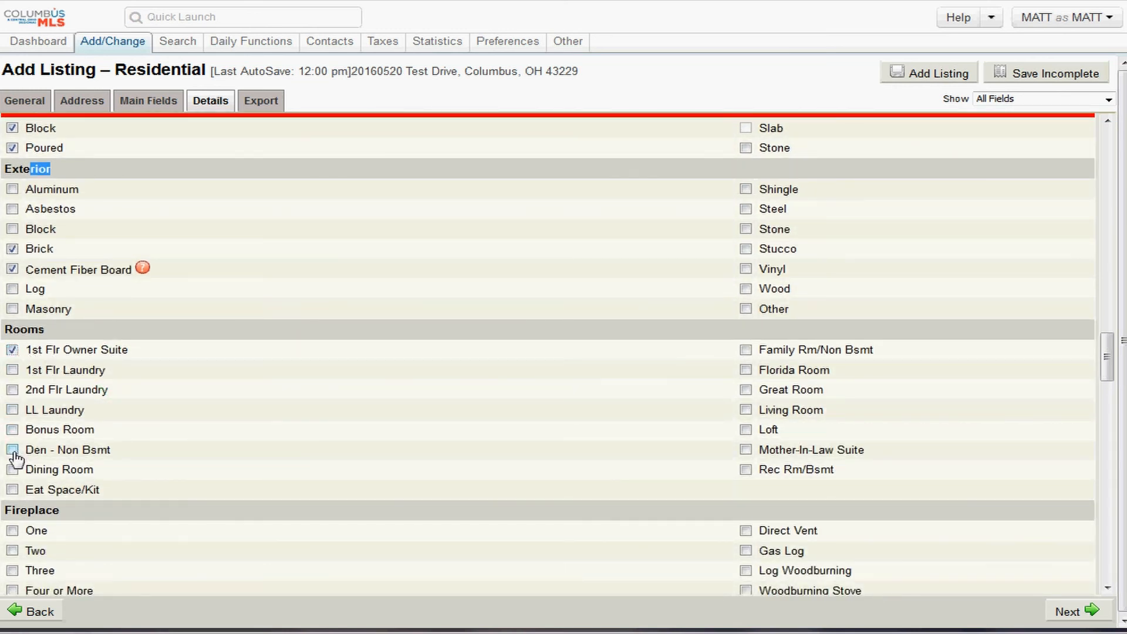
left_click(12, 490)
scroll(256, 462, "down", 3)
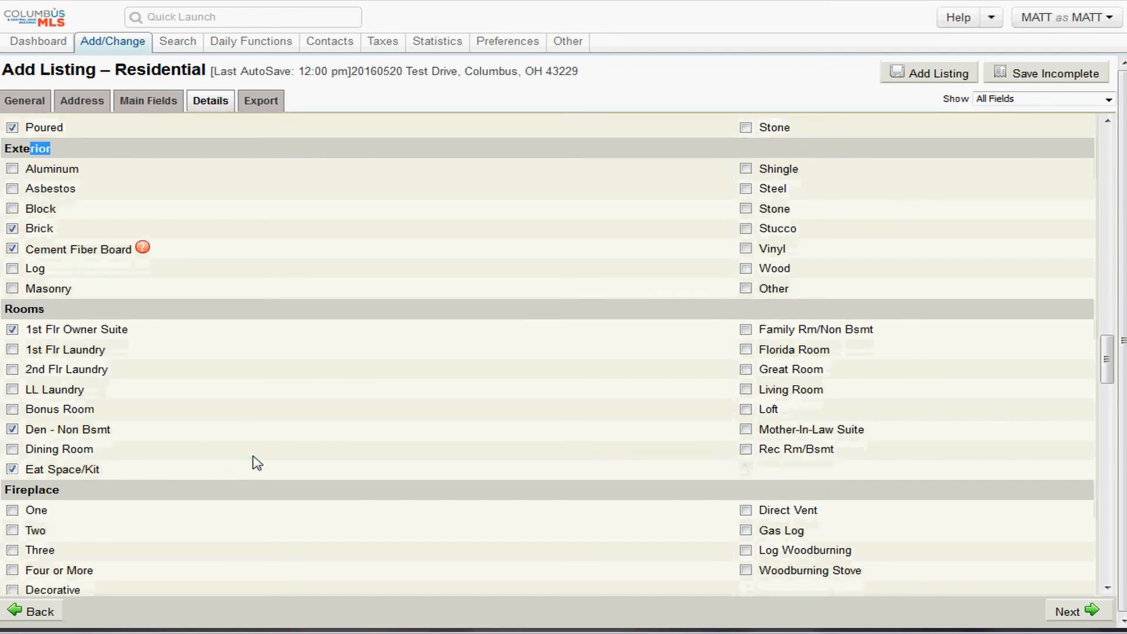
scroll(256, 462, "down", 2)
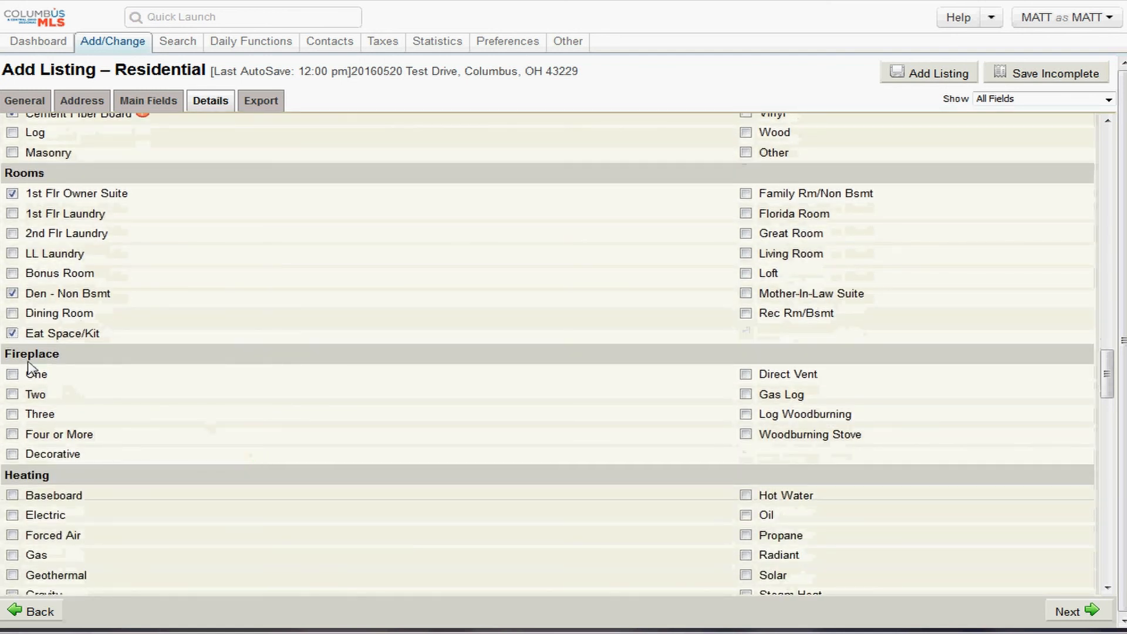
- Check Gas Log, Log Woodburning and Woodburning Stove under Fireplace
left_click_drag(20, 354, 61, 354)
left_click(759, 395)
left_click(746, 394)
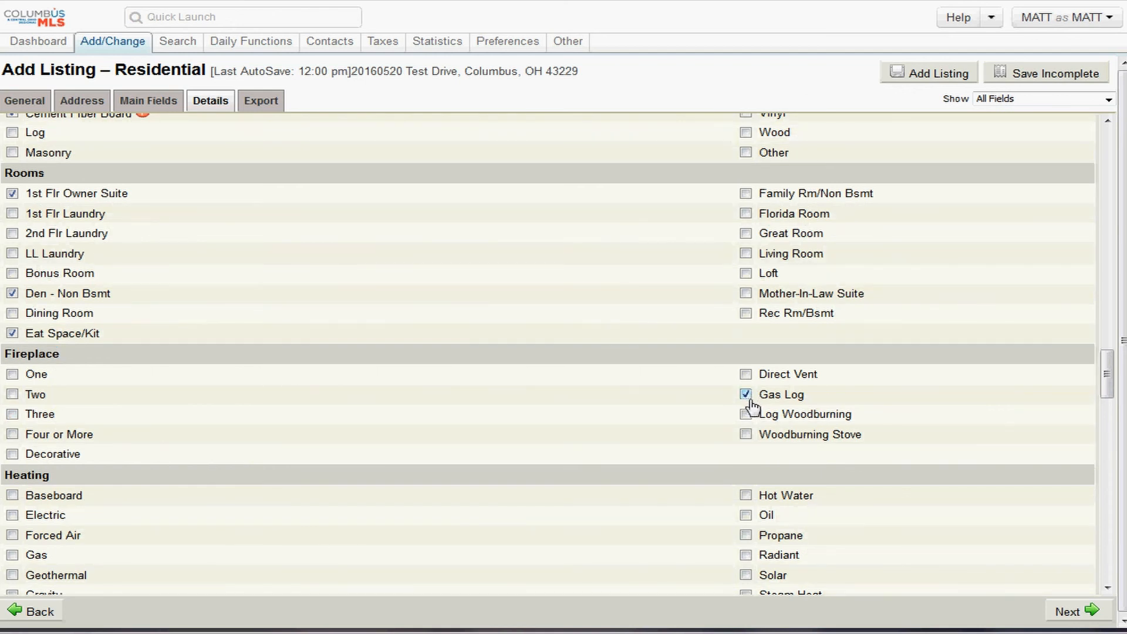
left_click(745, 415)
left_click(745, 434)
scroll(227, 445, "down", 3)
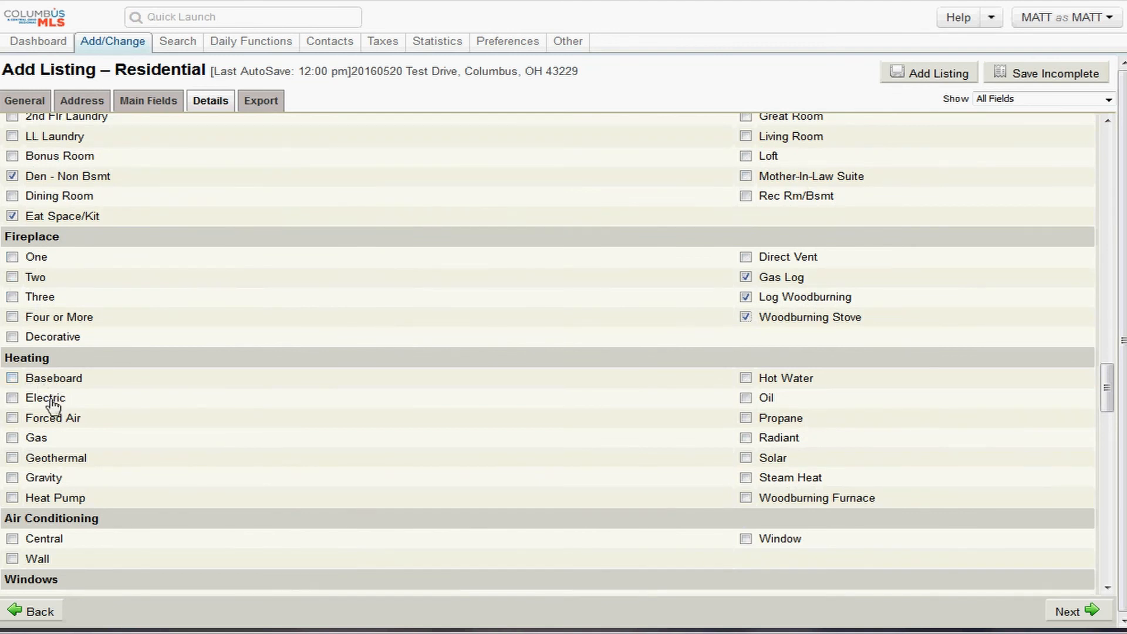
- Set heating to Forced Air and Gas, with Central air conditioning
left_click(12, 417)
left_click(12, 438)
scroll(127, 455, "down", 2)
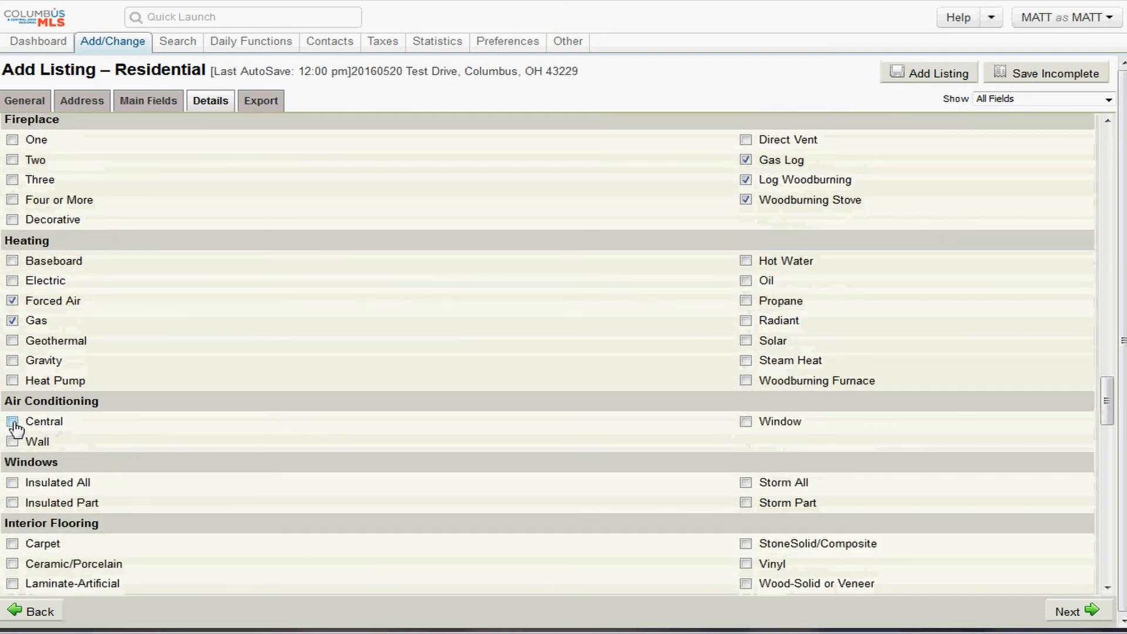
left_click(13, 421)
scroll(156, 440, "down", 2)
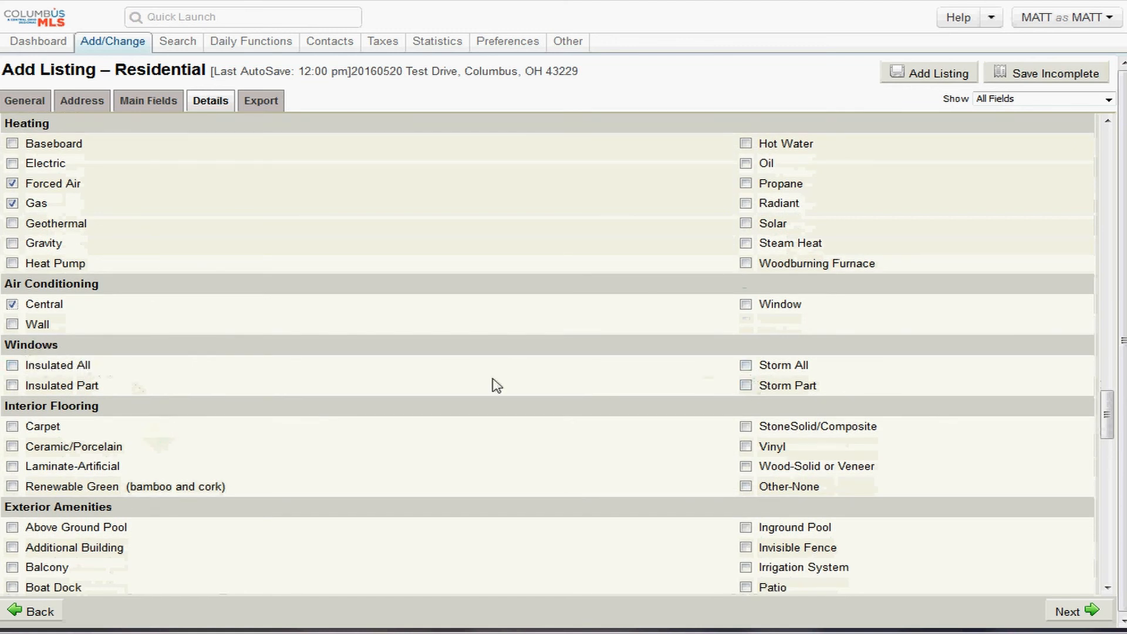
- Mark the windows Insulated Part and the flooring Renewable Green (bamboo and cork)
left_click(12, 386)
scroll(133, 415, "down", 1)
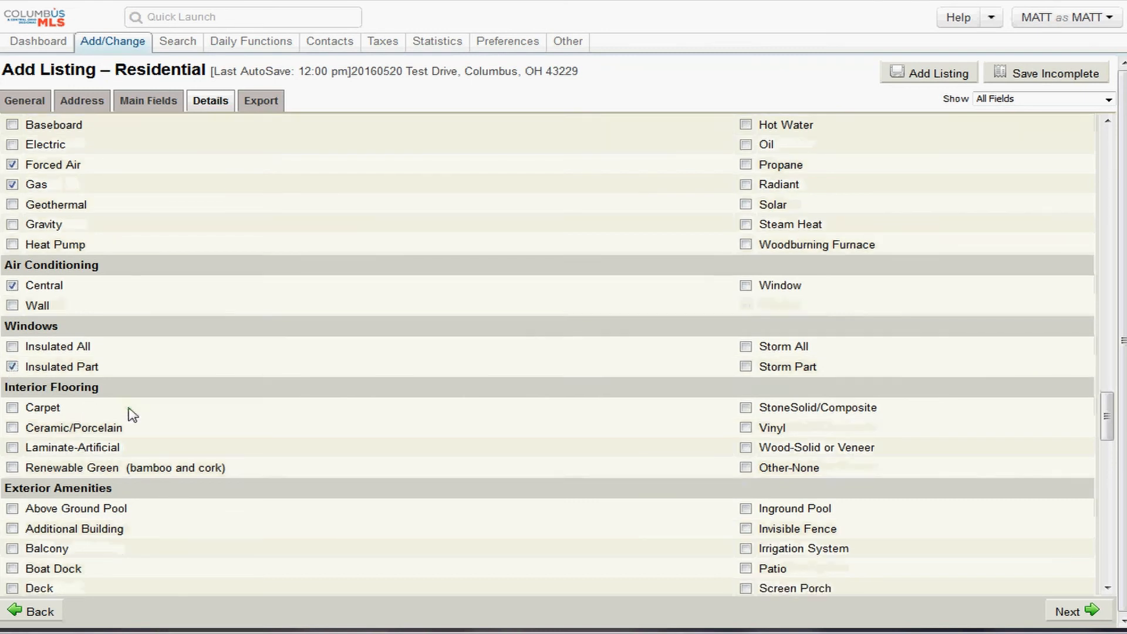
scroll(133, 415, "down", 3)
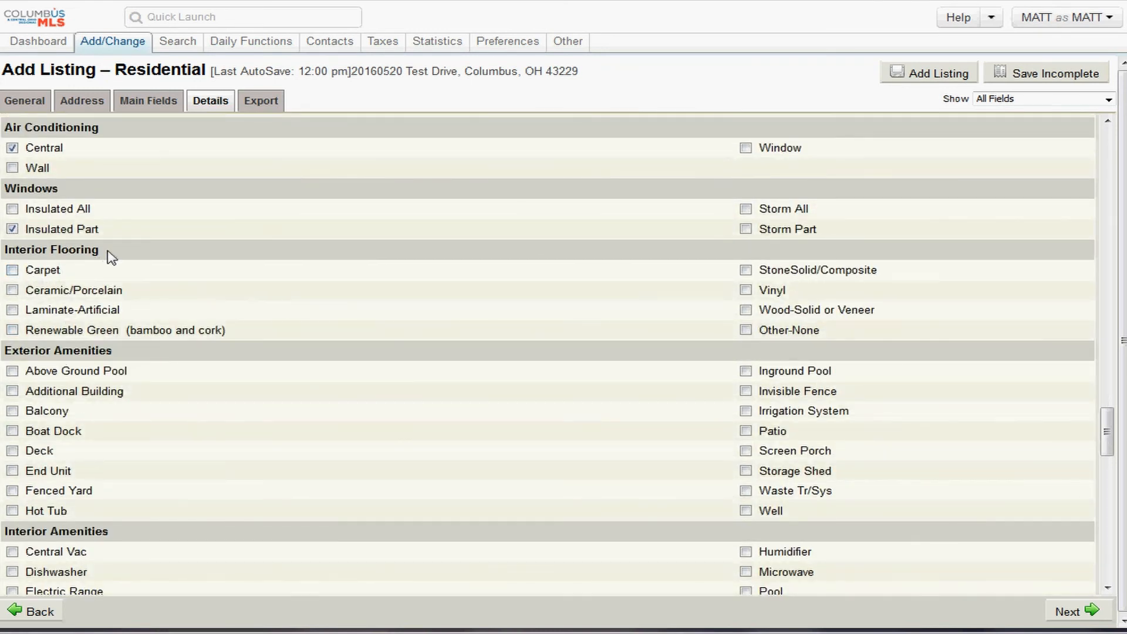
left_click_drag(112, 257, 10, 254)
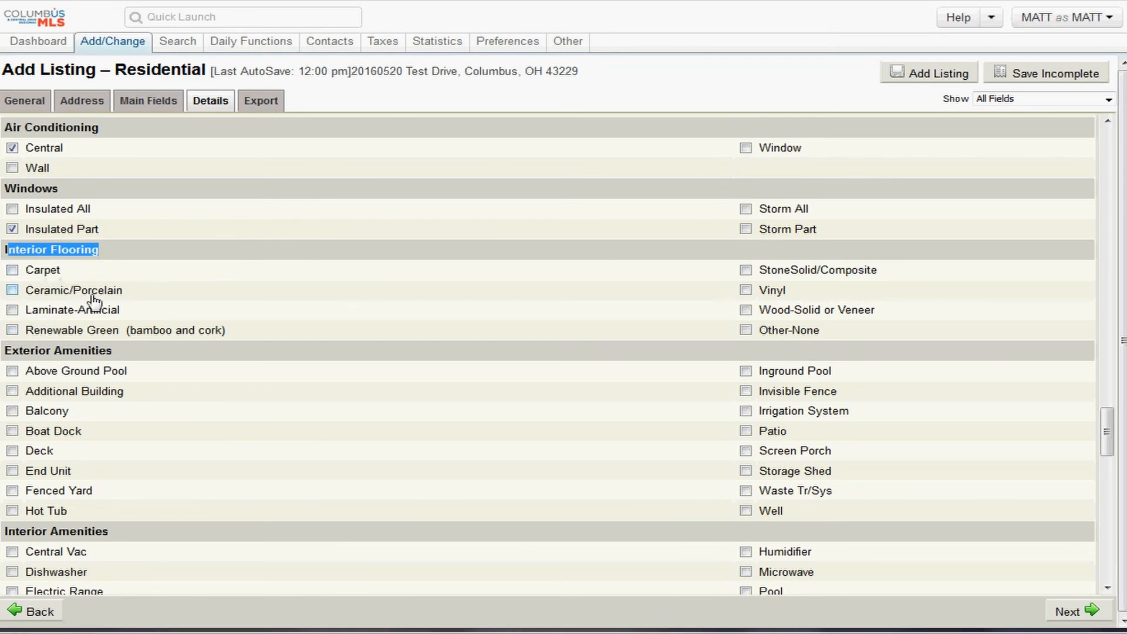
left_click_drag(230, 338, 29, 339)
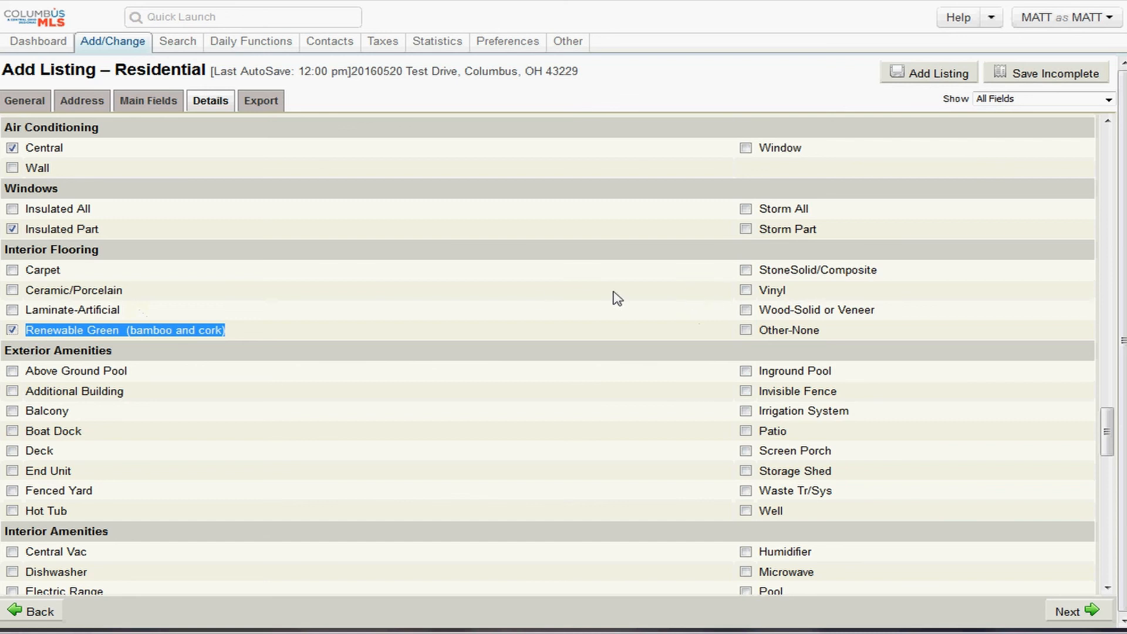
scroll(311, 319, "down", 3)
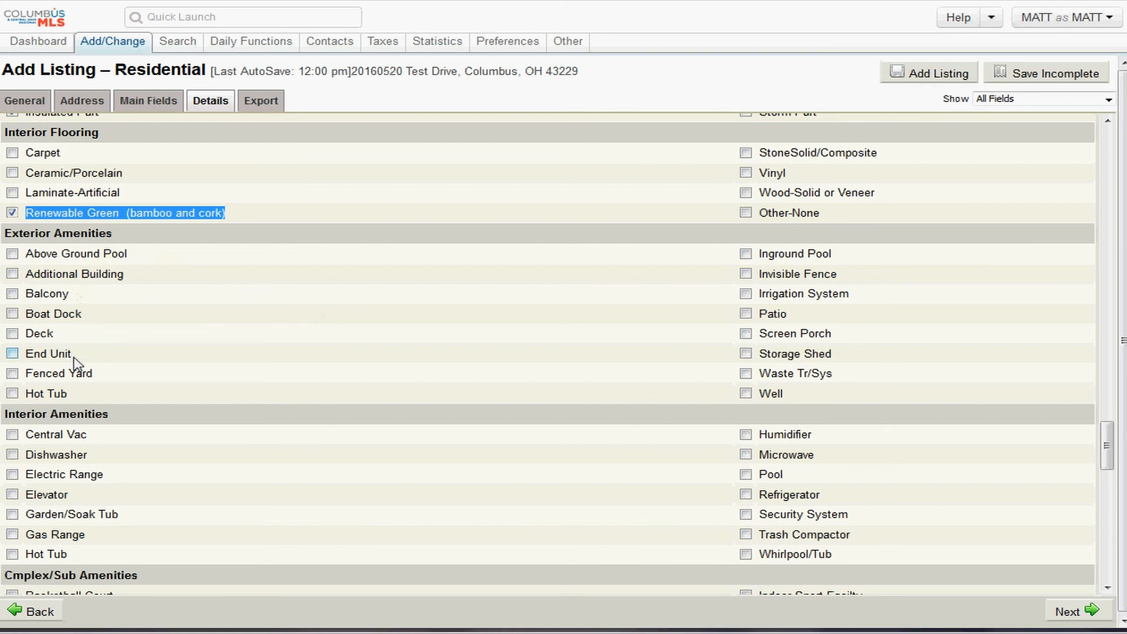
- Check Fenced Yard, End Unit and Screen Porch under Exterior Amenities
left_click(12, 373)
left_click(13, 353)
left_click(745, 333)
scroll(504, 303, "down", 3)
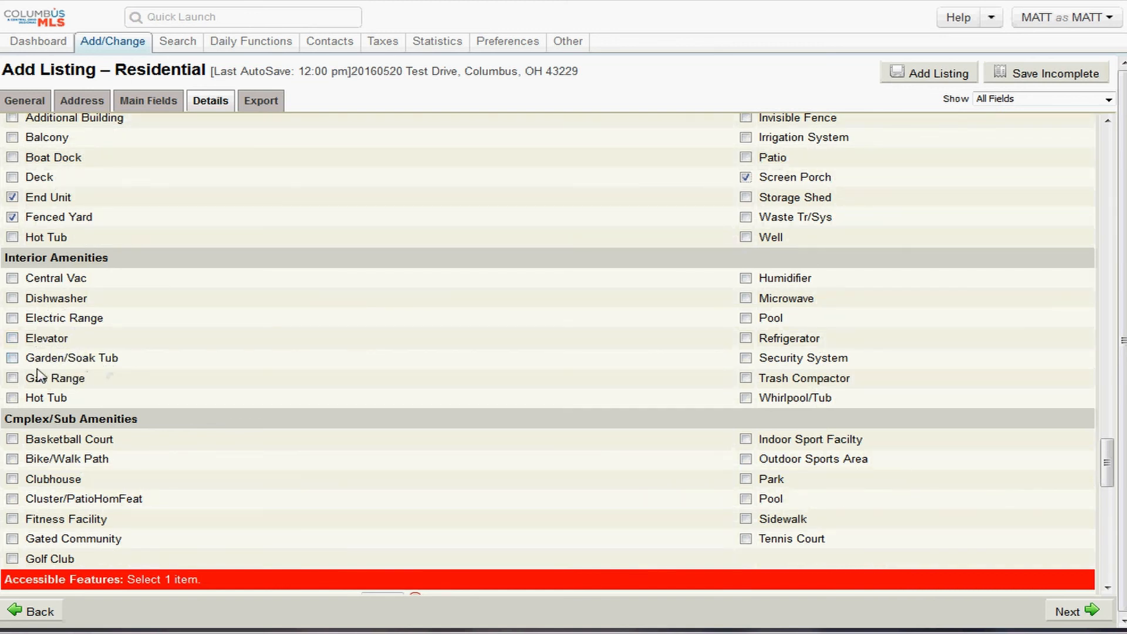
- Check Gas Range under Interior Amenities and review the complex amenities section
left_click(18, 378)
scroll(384, 334, "down", 2)
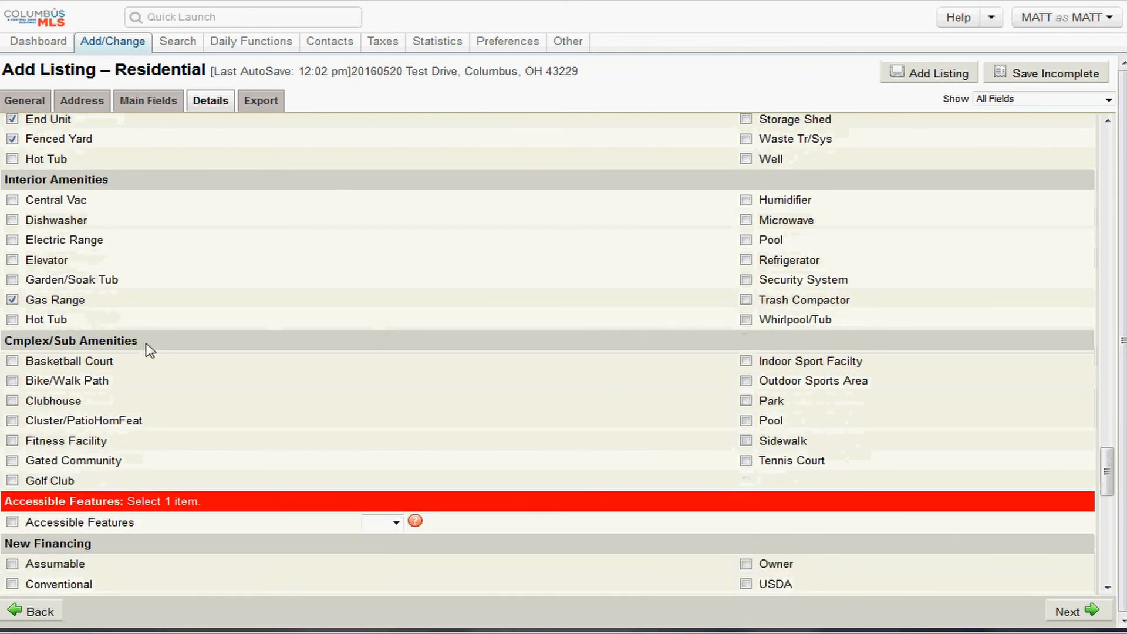
left_click_drag(147, 344, 23, 343)
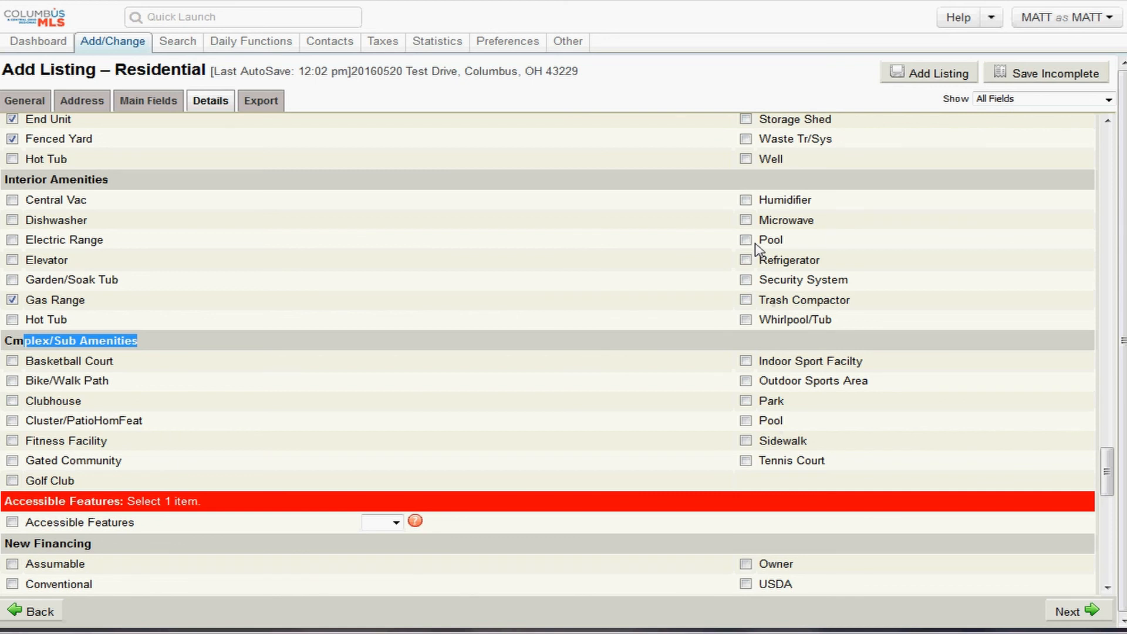
scroll(763, 249, "up", 3)
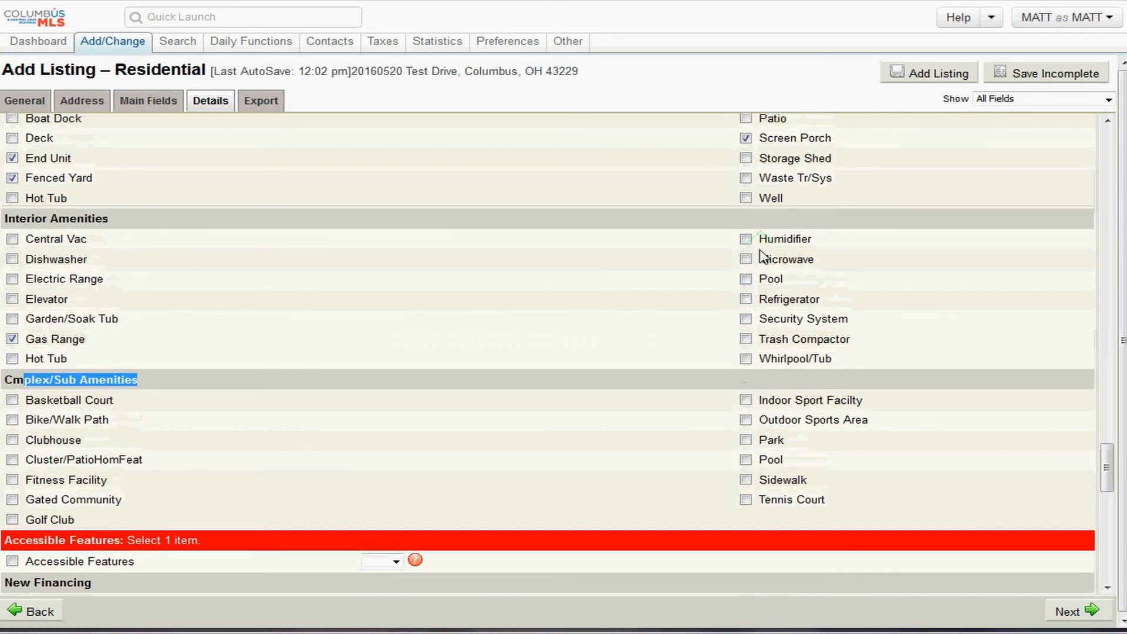
scroll(770, 325, "up", 2)
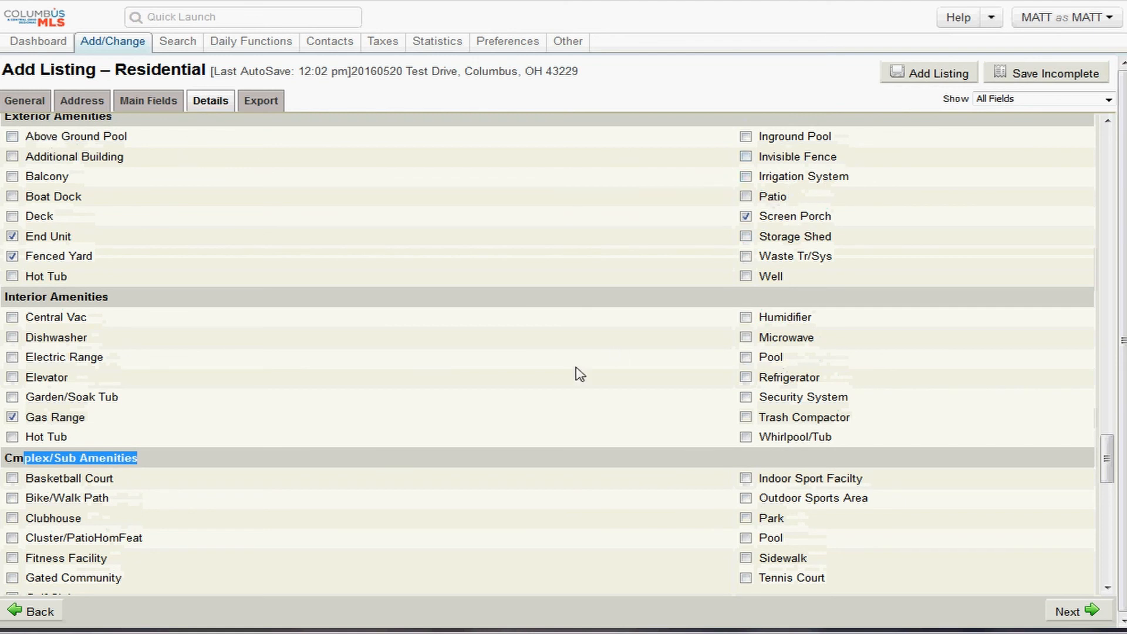
scroll(574, 375, "down", 3)
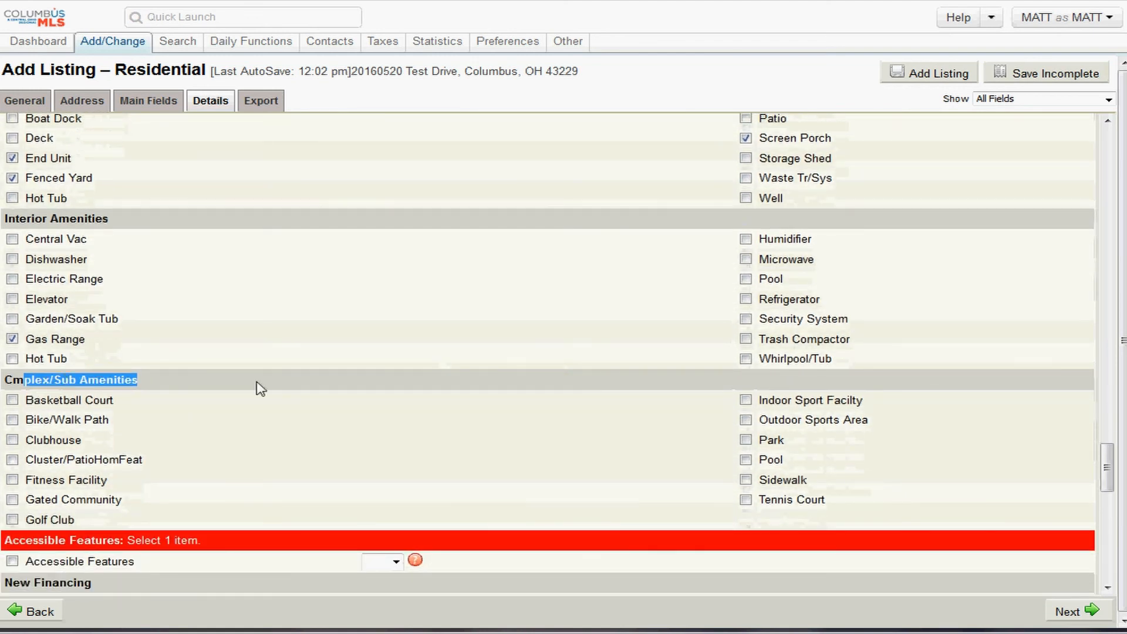
left_click_drag(771, 462, 746, 463)
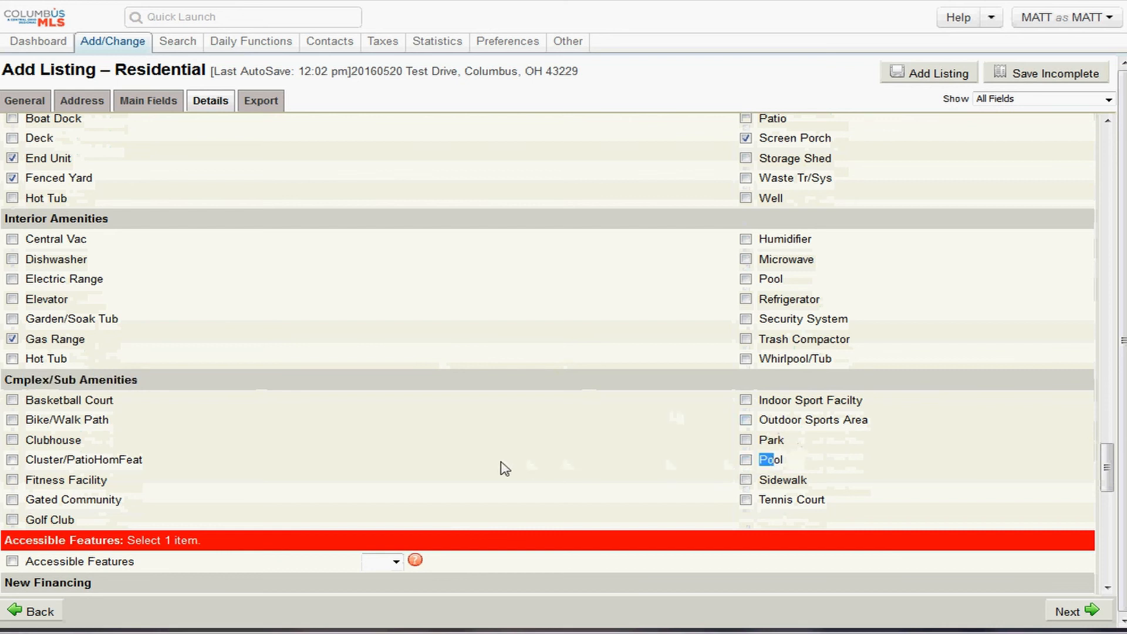
scroll(503, 466, "down", 6)
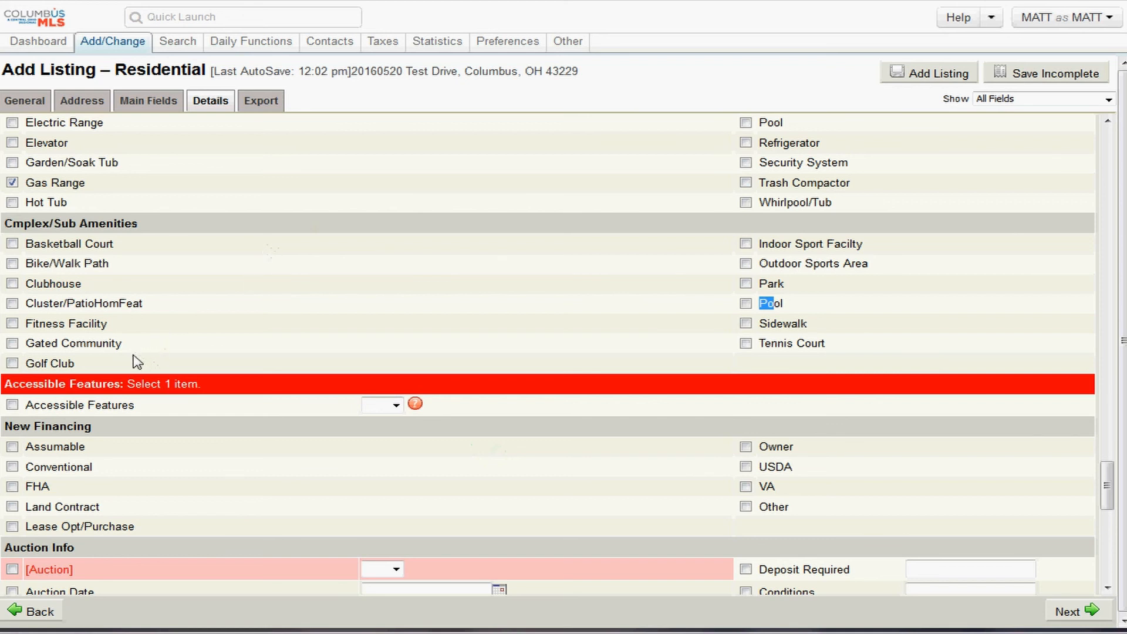
- Set the Accessible Features dropdown to Yes
left_click_drag(136, 384, 2, 393)
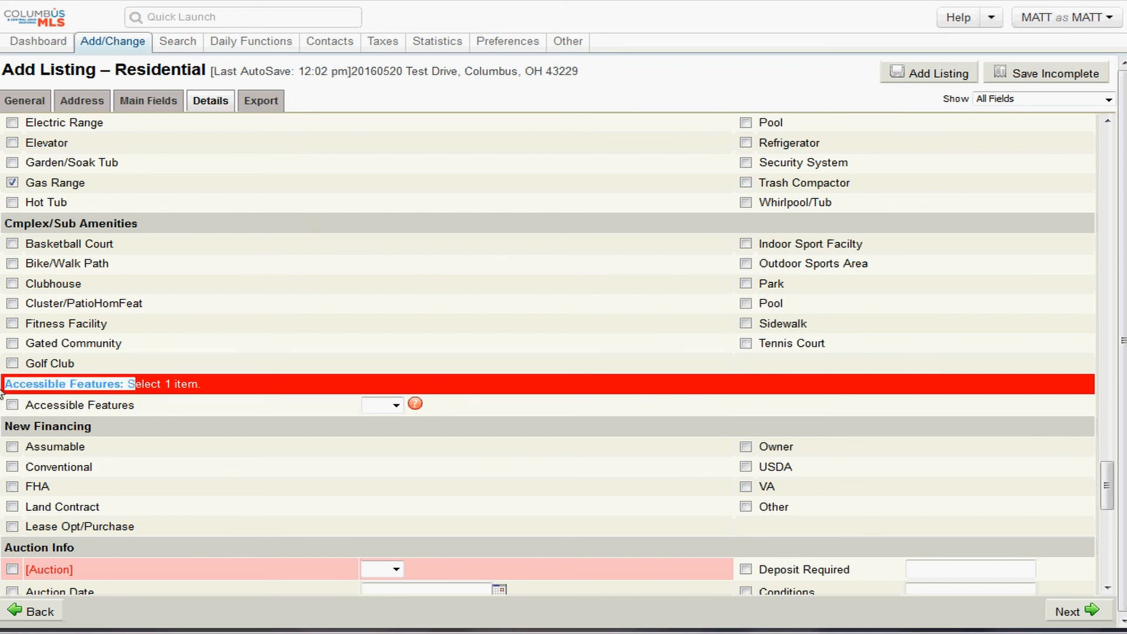
left_click(13, 405)
left_click(395, 409)
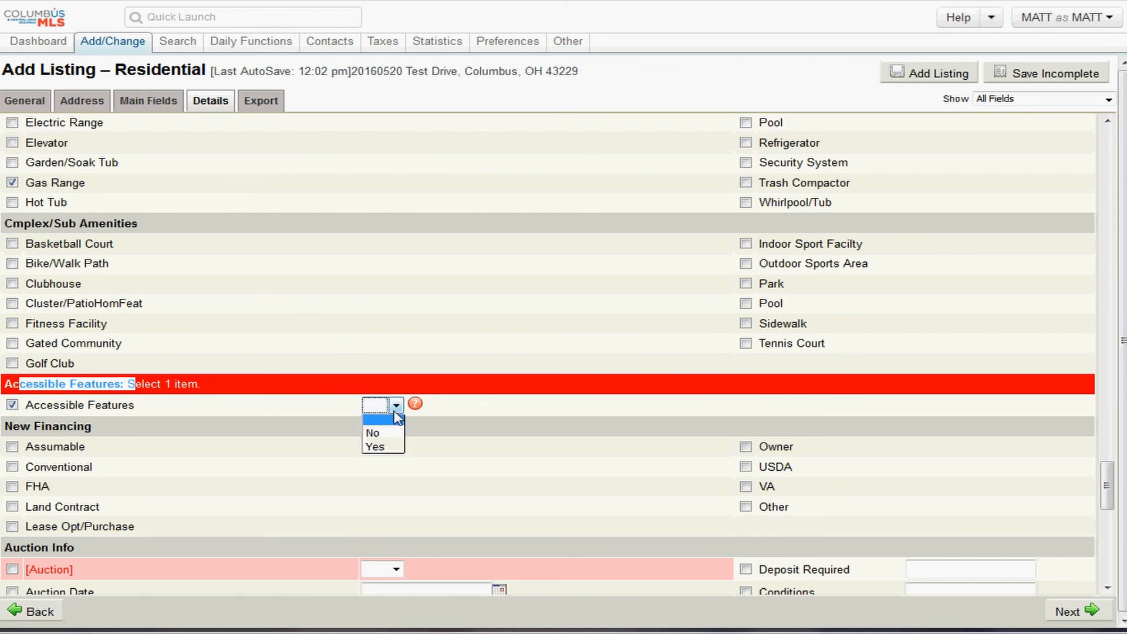
left_click(376, 448)
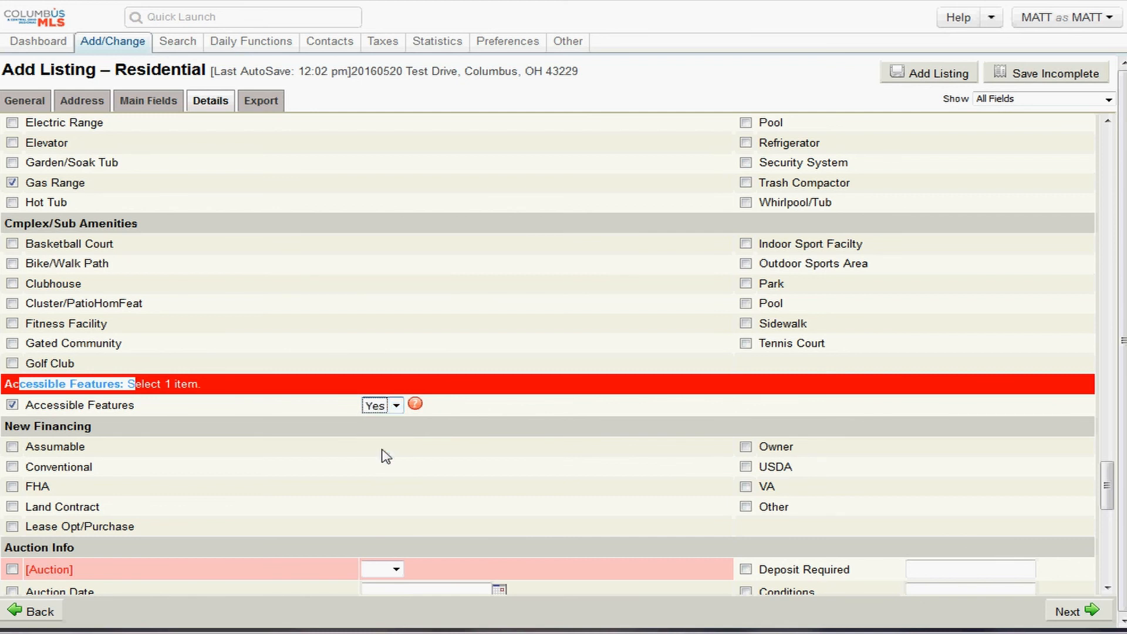
- Read the Accessible Features help note about the required worksheet, then close it
left_click(417, 406)
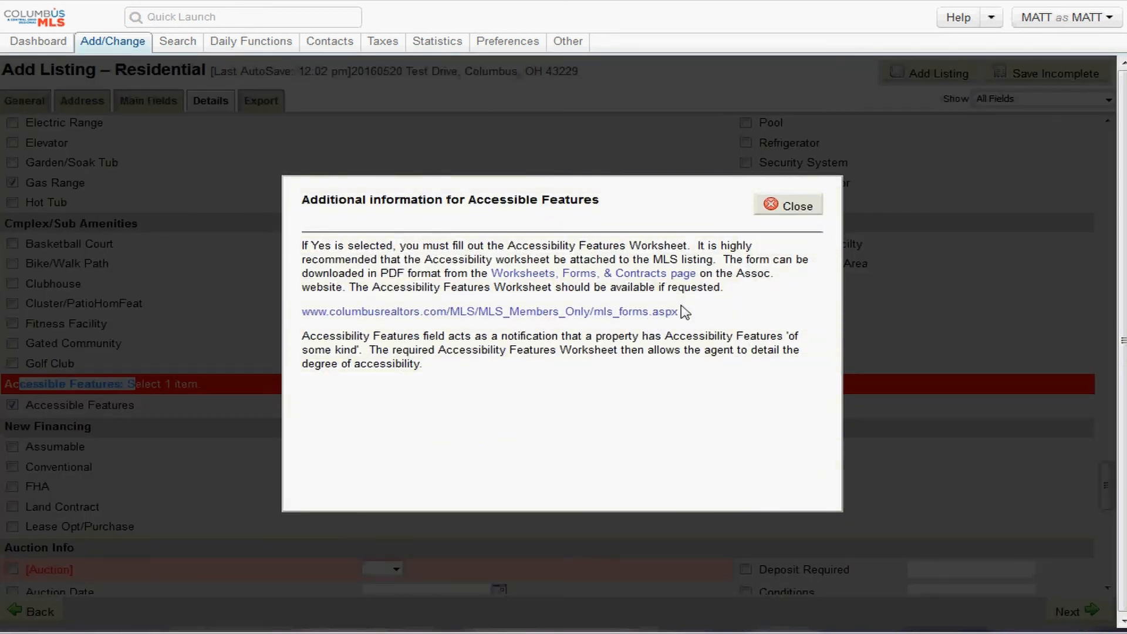
left_click_drag(680, 311, 290, 315)
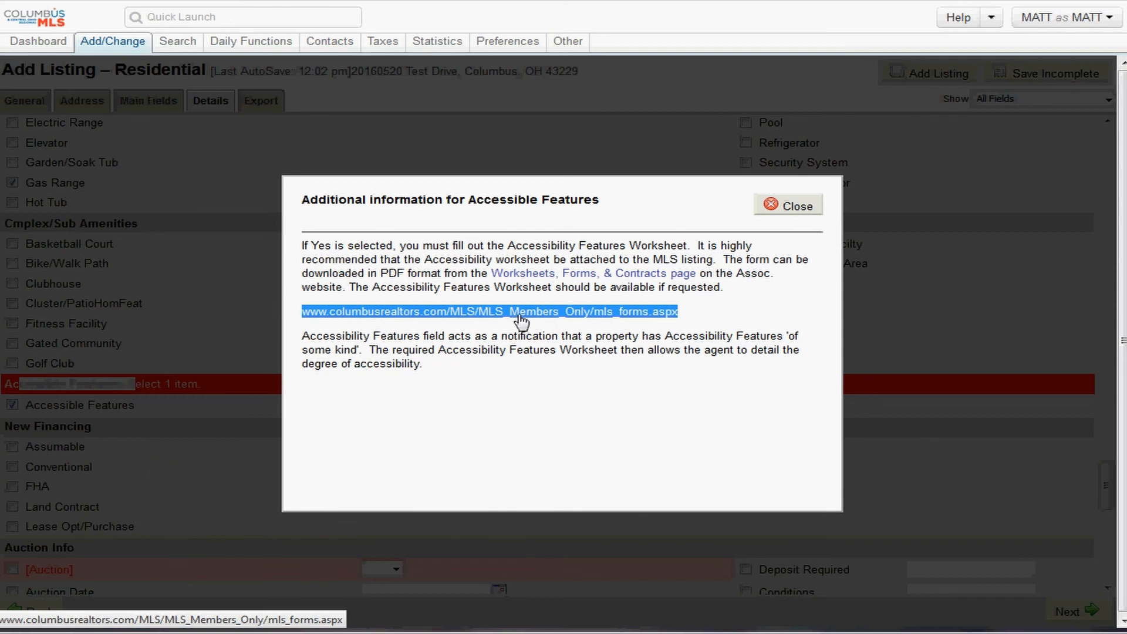
left_click(788, 206)
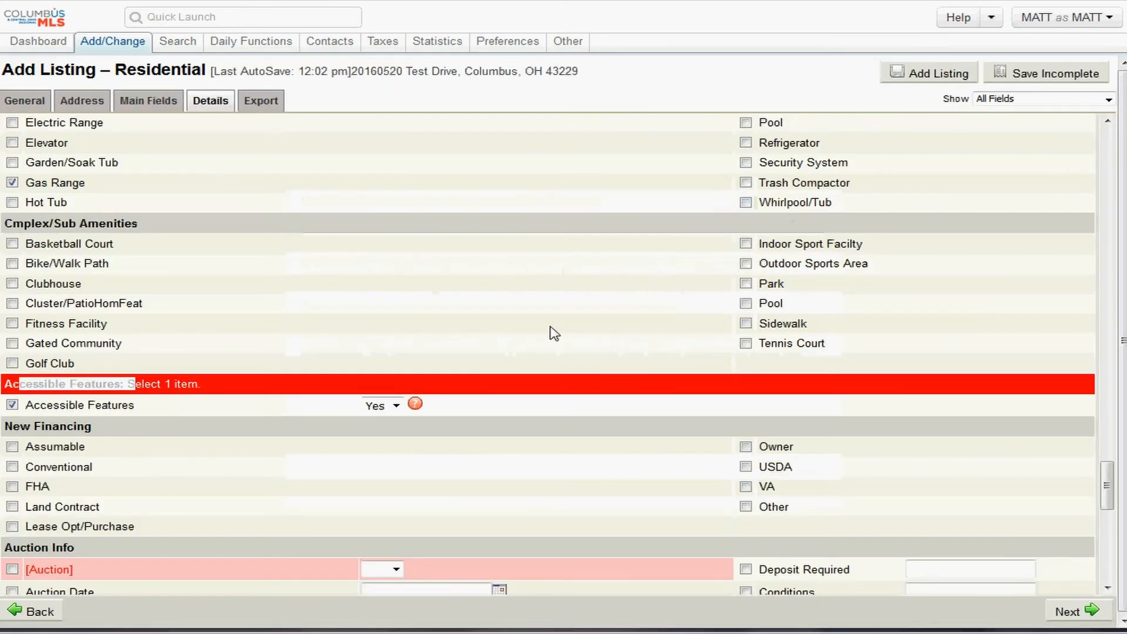
left_click(415, 404)
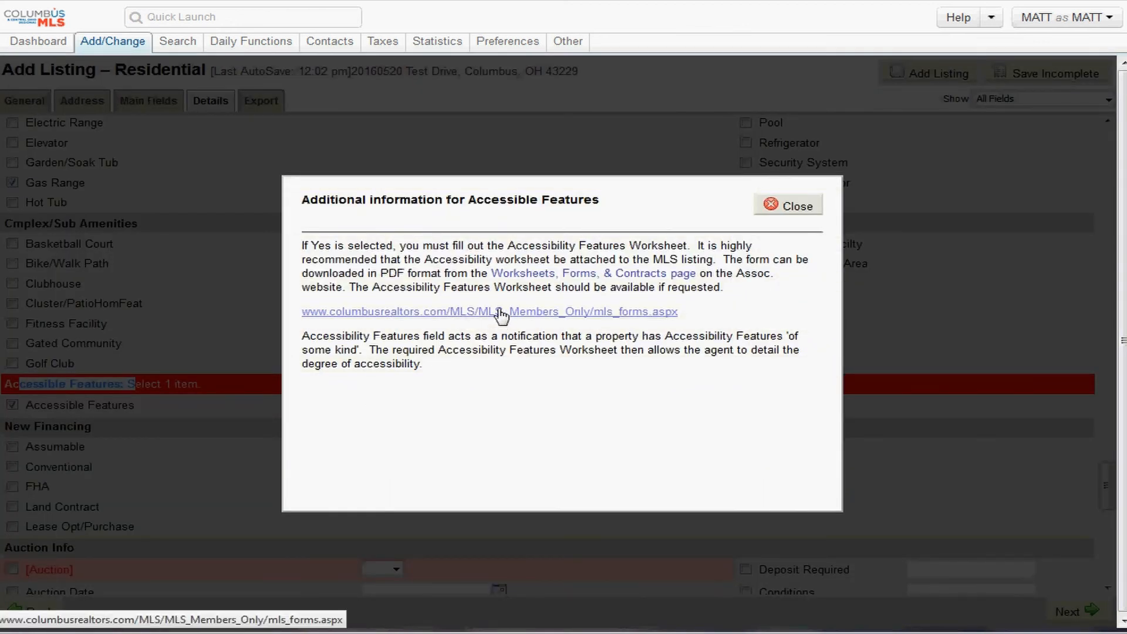
left_click(787, 205)
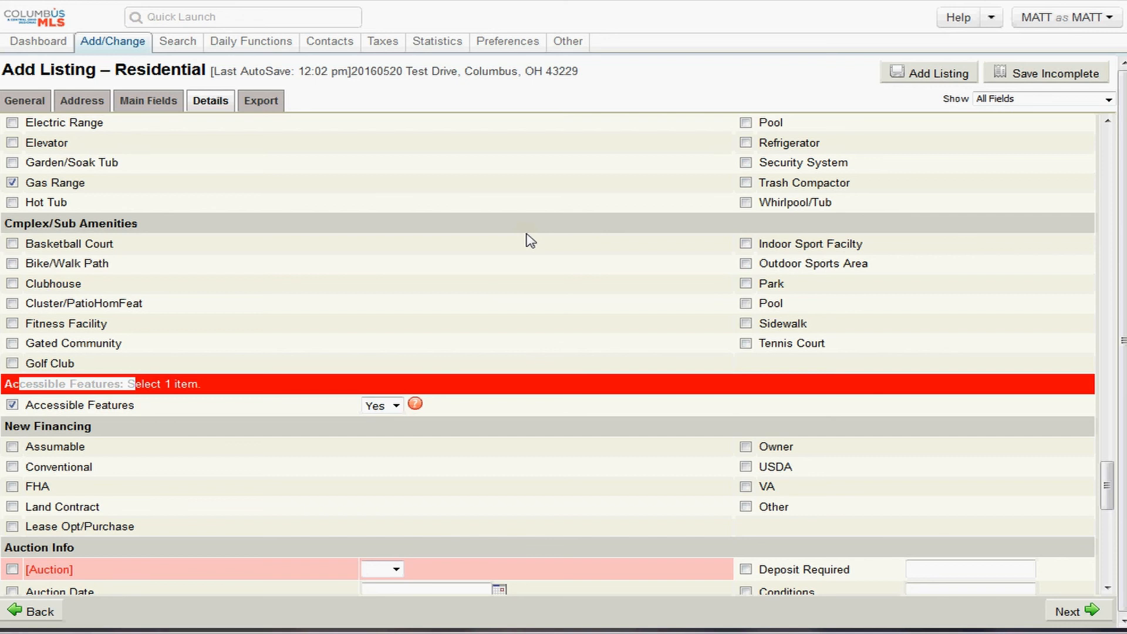
left_click(484, 400)
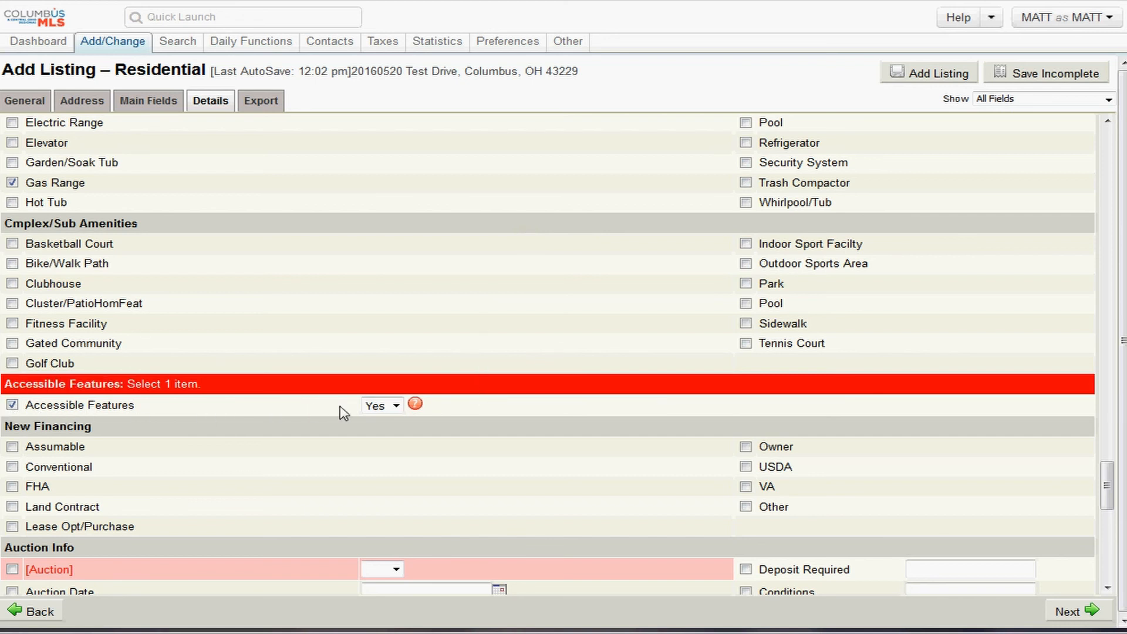
left_click(416, 405)
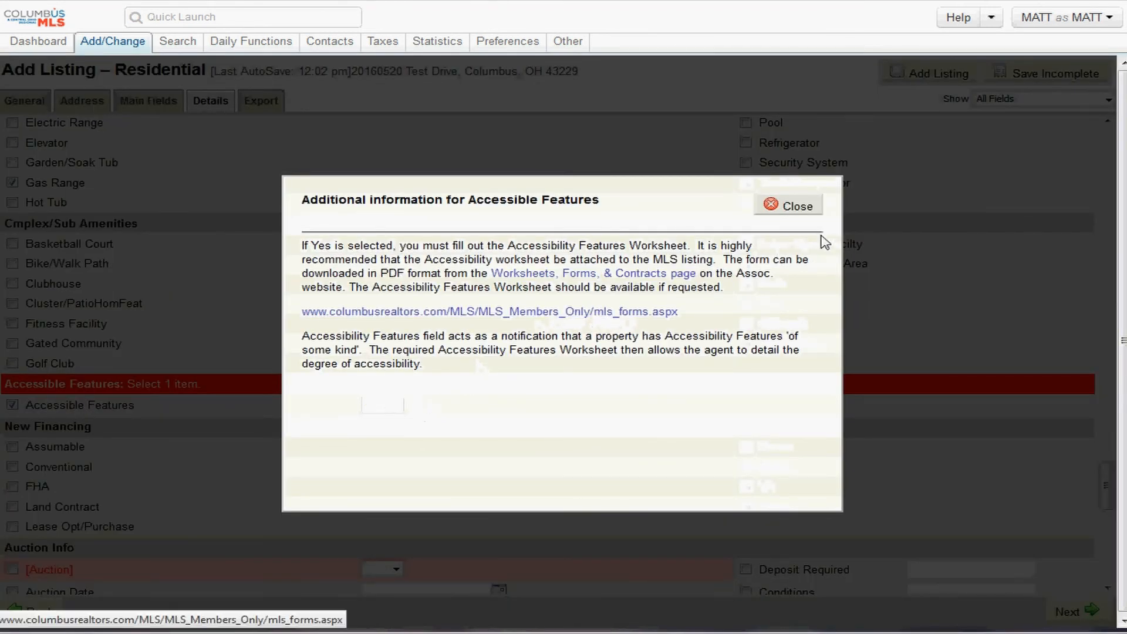
left_click(799, 210)
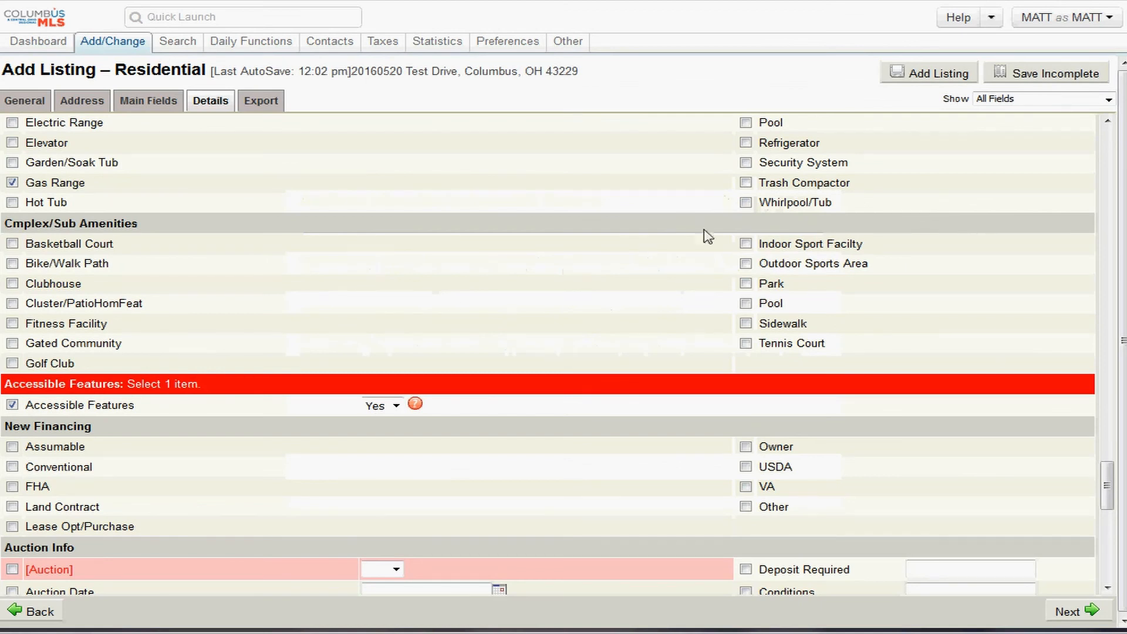
left_click_drag(85, 426, 20, 426)
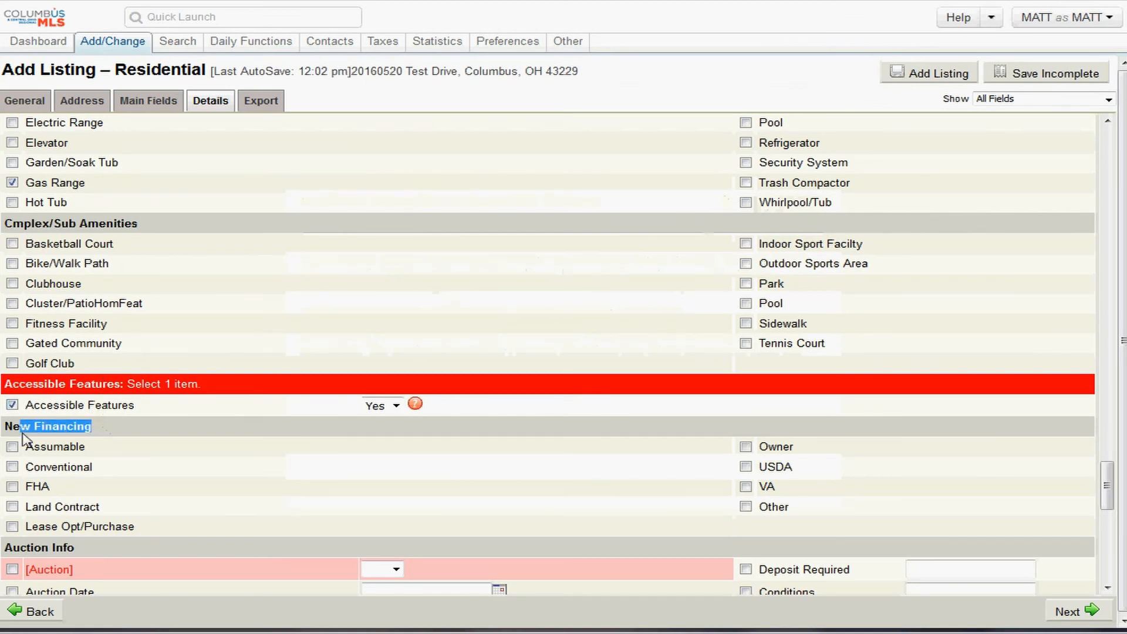
- Set the Auction dropdown to No
scroll(171, 475, "down", 2)
scroll(235, 434, "down", 2)
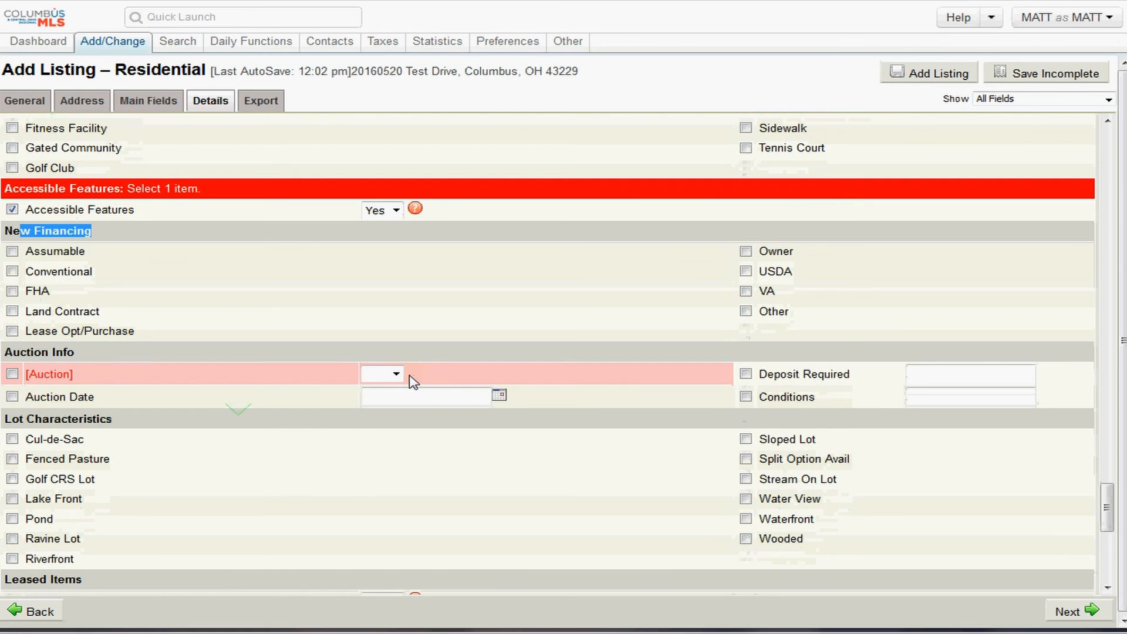
left_click(393, 374)
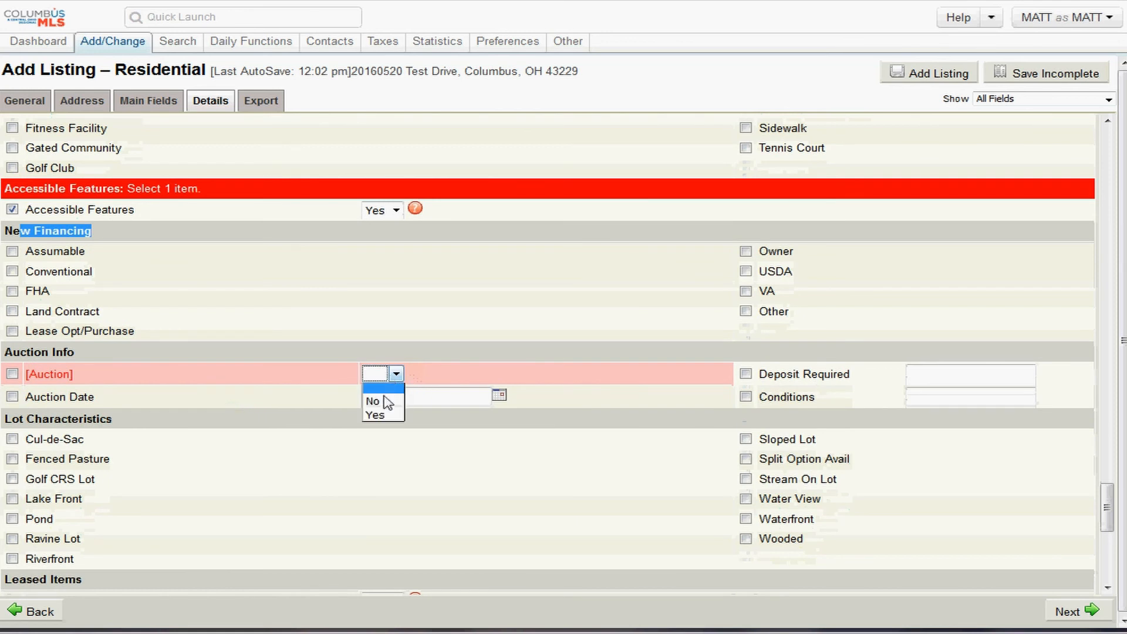
left_click(376, 415)
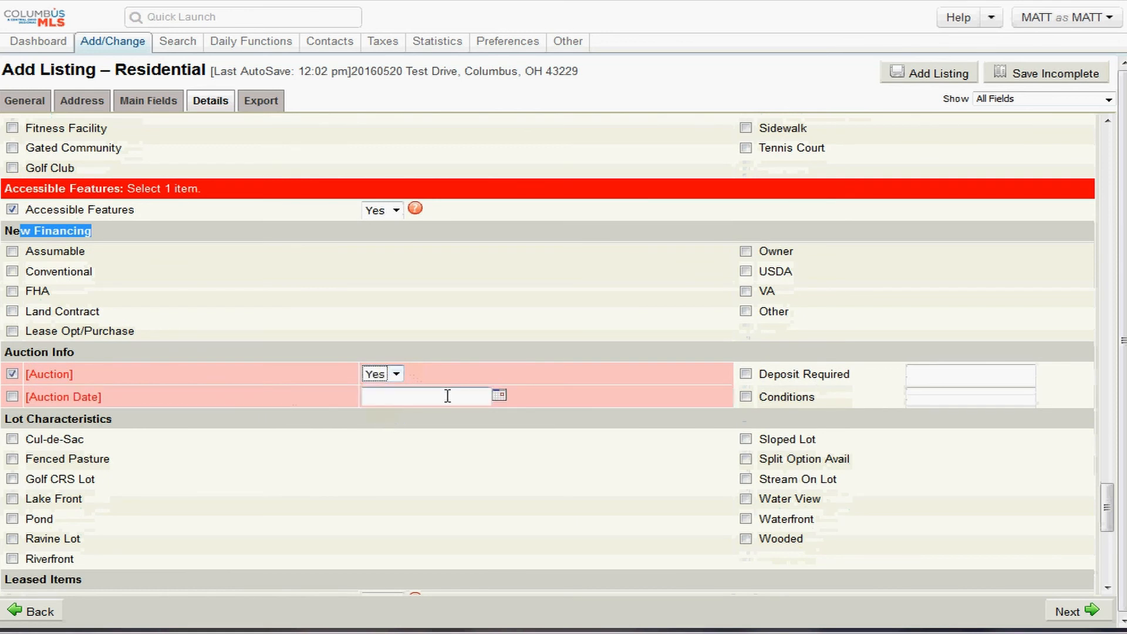
left_click(395, 374)
left_click(387, 401)
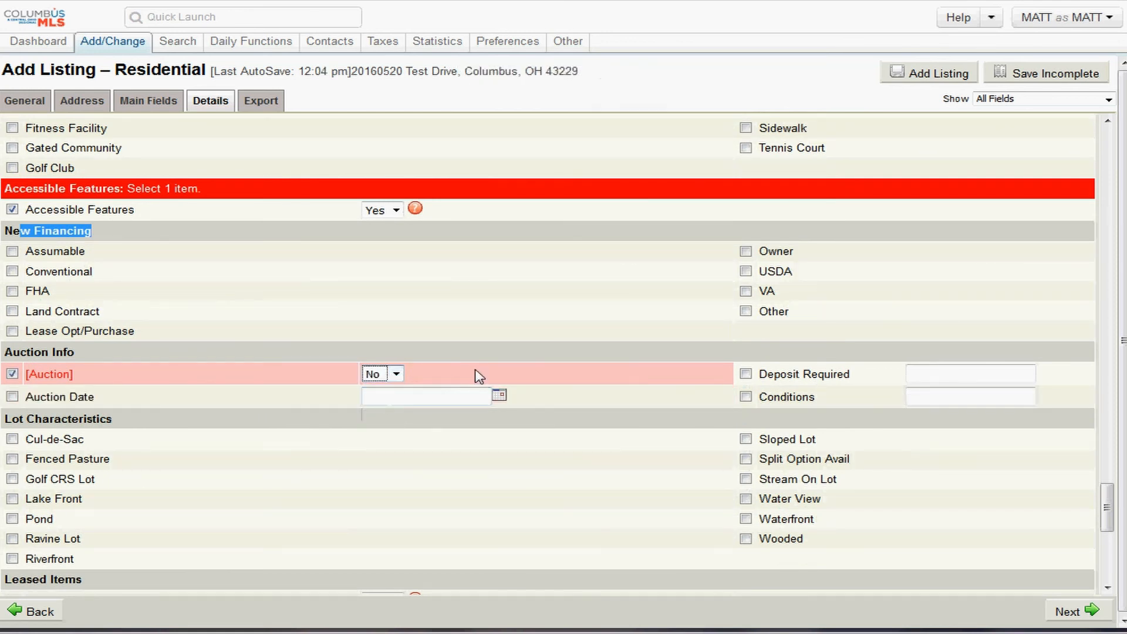
- Mark the lot characteristics as Wooded and Stream On Lot
scroll(324, 404, "down", 2)
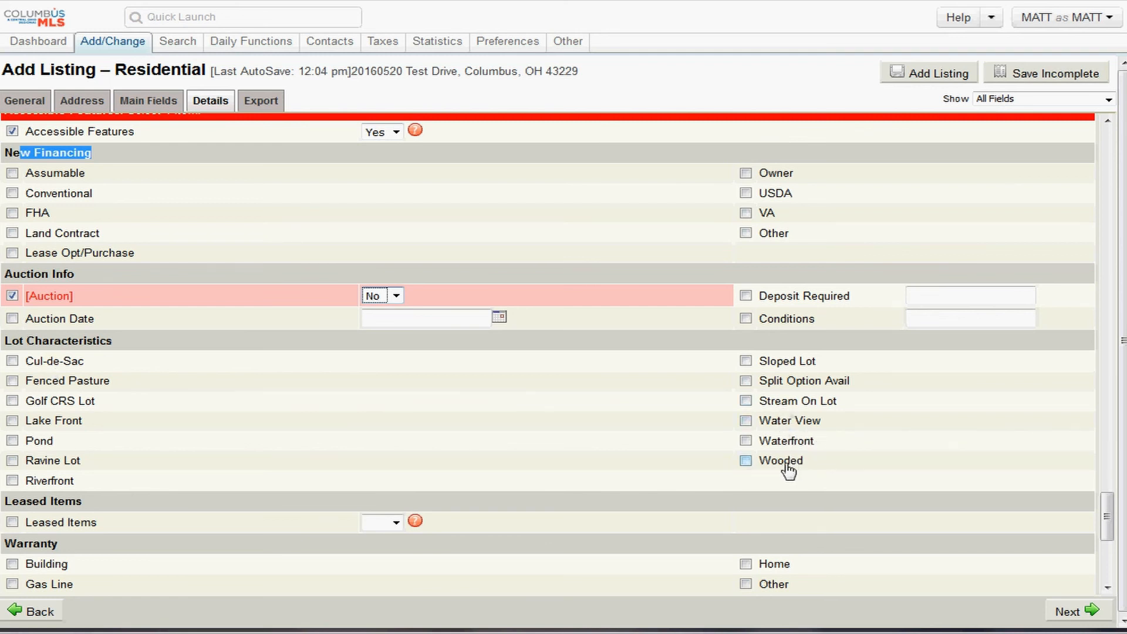
left_click(376, 500)
left_click(745, 461)
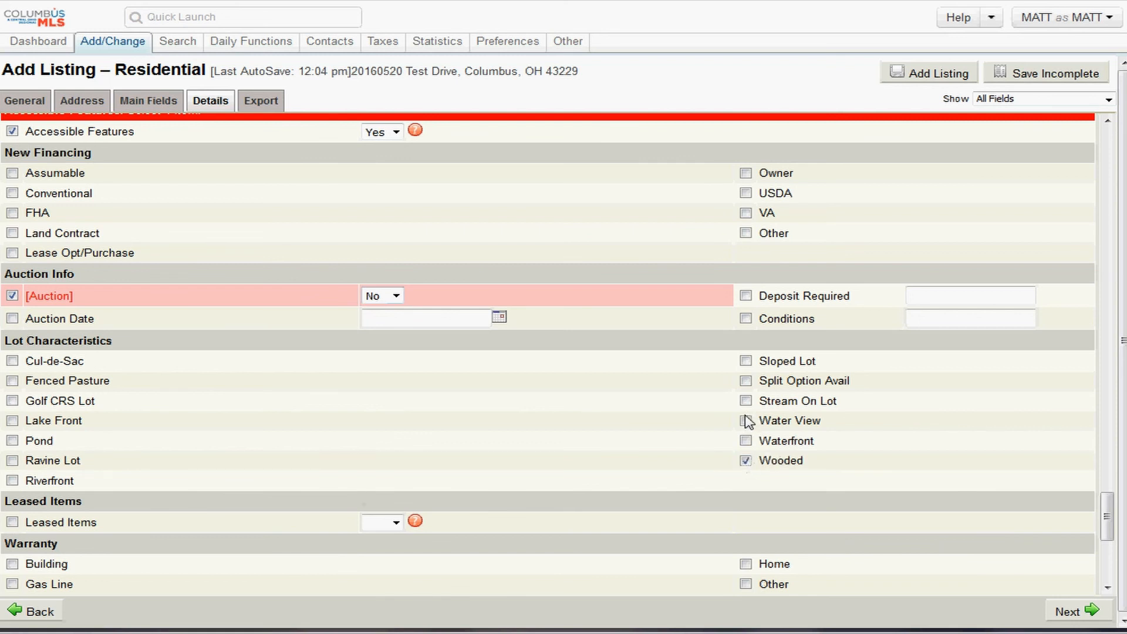
left_click(745, 402)
- Leave the Leased Items dropdown blank
scroll(144, 433, "down", 3)
scroll(148, 433, "down", 1)
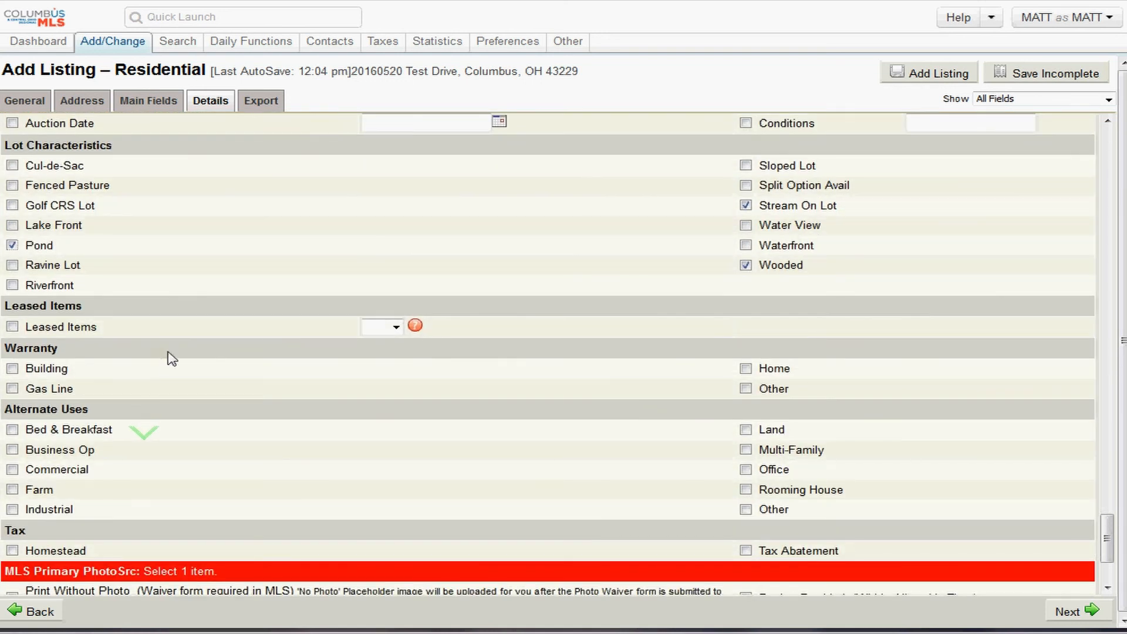
left_click(389, 328)
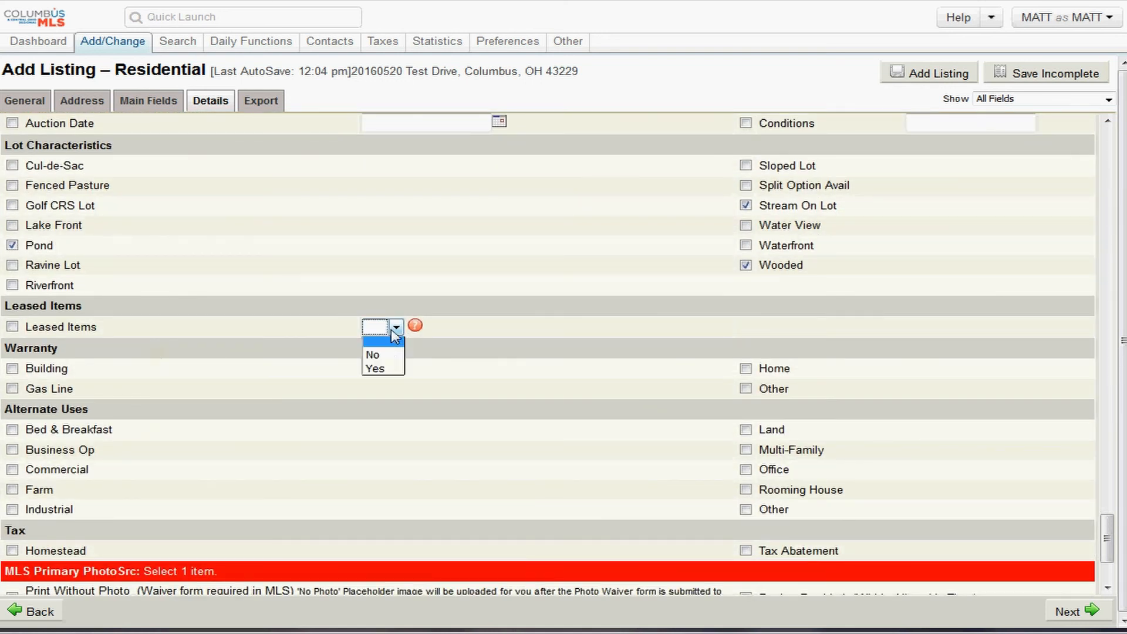
left_click(174, 314)
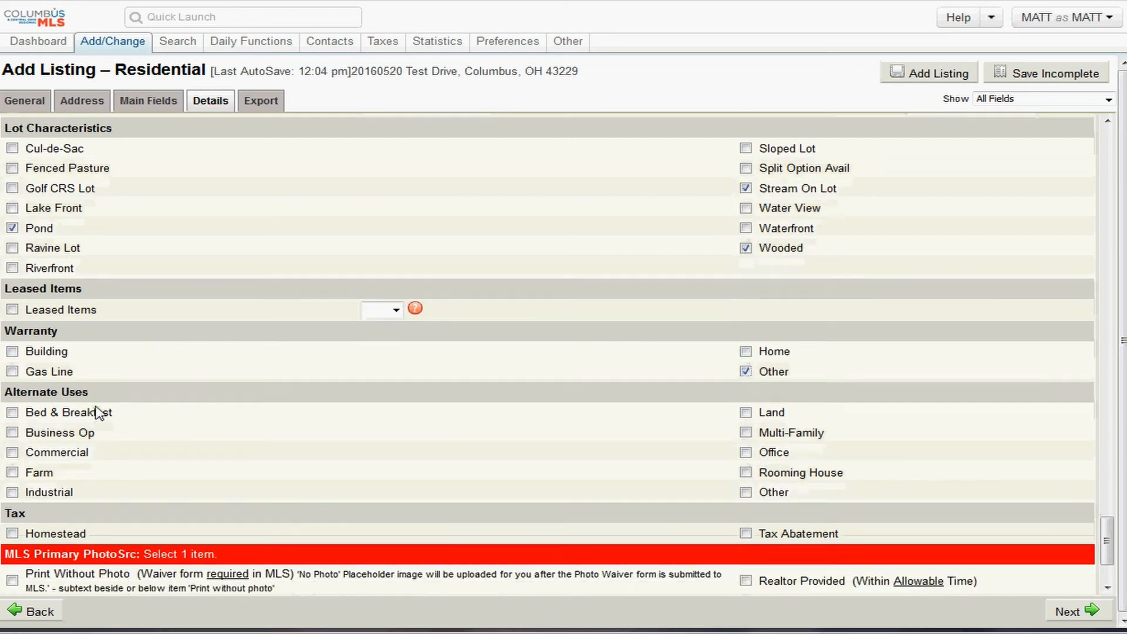
scroll(111, 411, "down", 2)
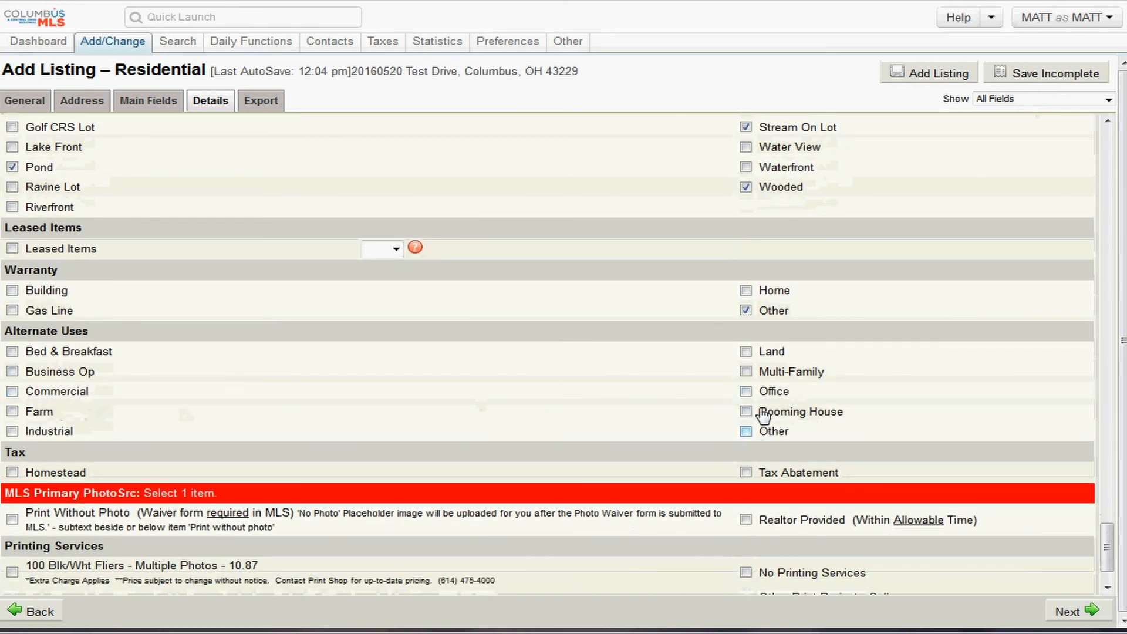
scroll(435, 431, "down", 3)
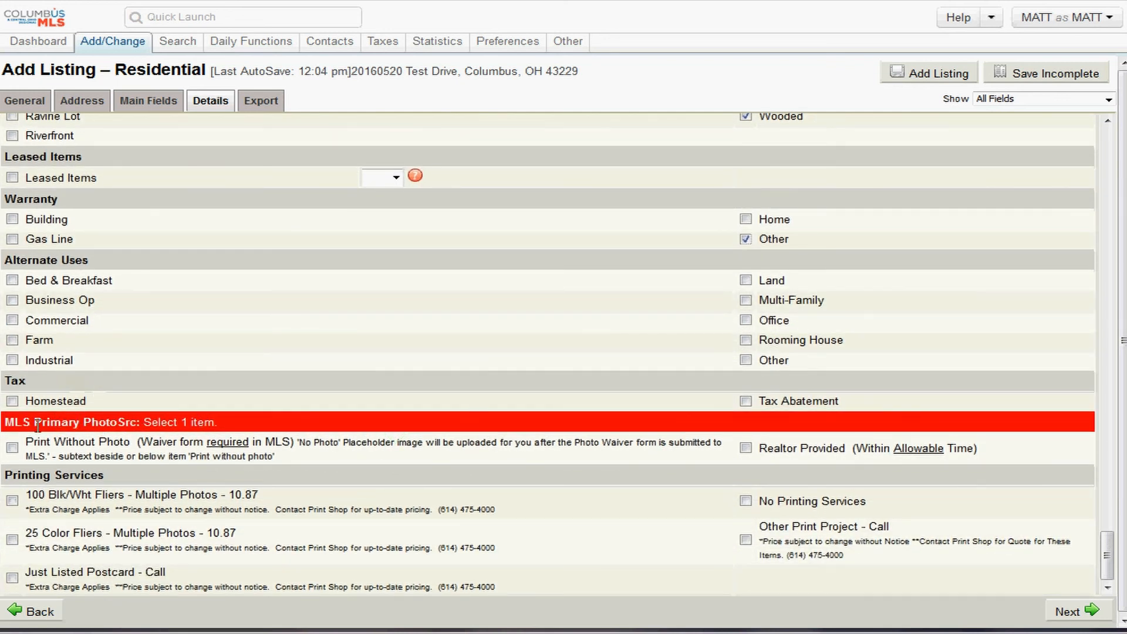
- Check Print Without Photo and Realtor Provided under MLS Primary PhotoSrc
left_click_drag(229, 424, 14, 432)
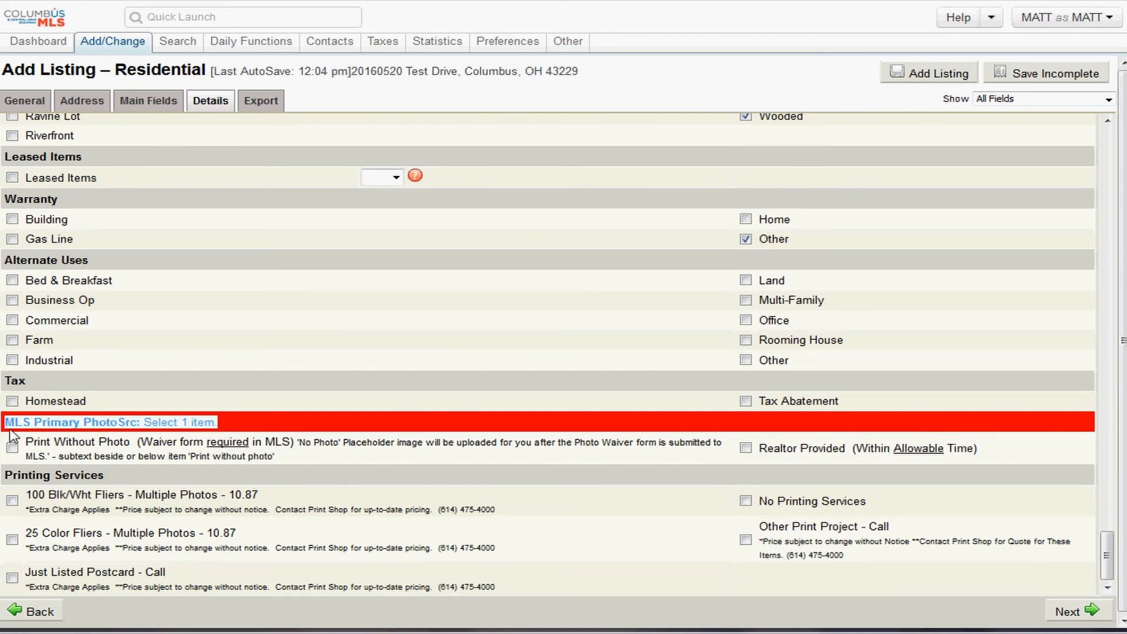
left_click_drag(132, 445, 32, 449)
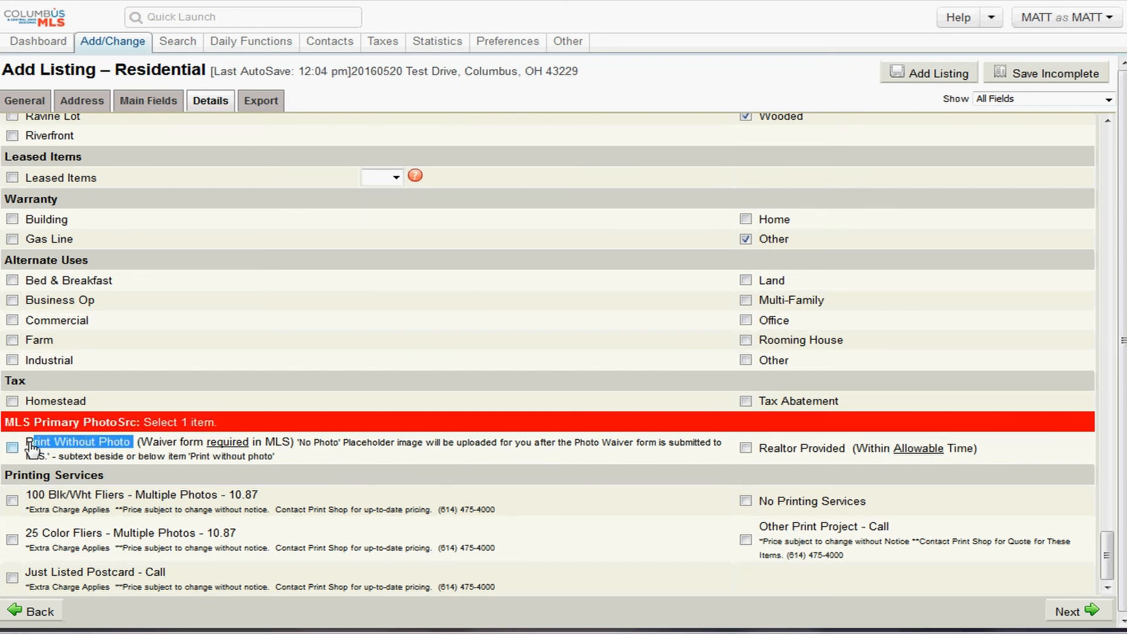
left_click_drag(151, 442, 681, 448)
left_click(473, 455)
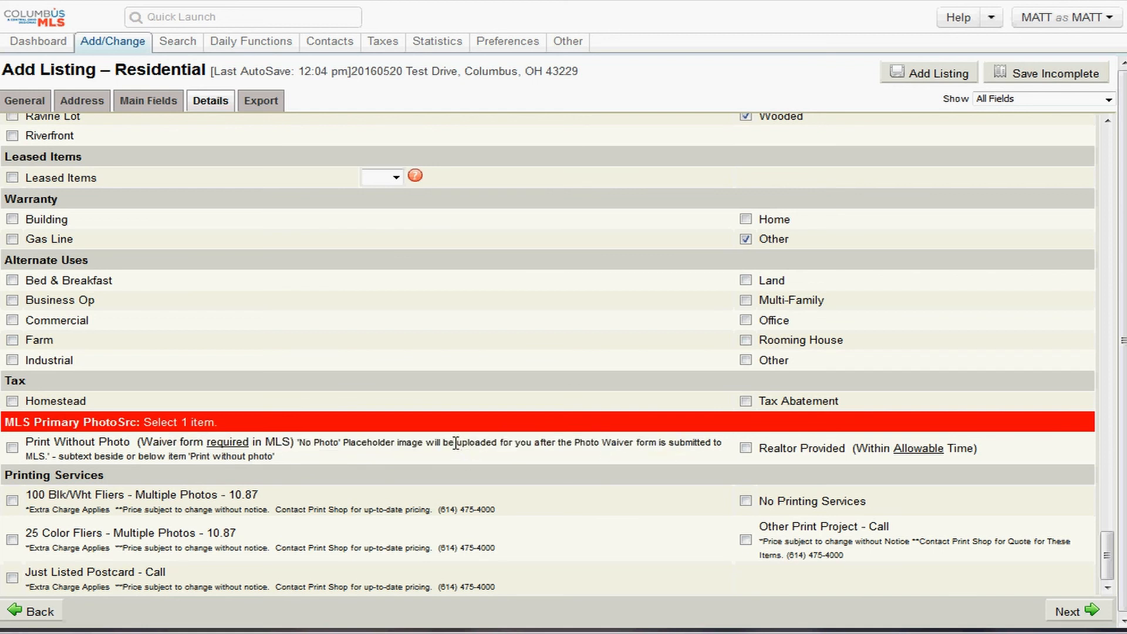
left_click(10, 450)
left_click(746, 449)
left_click_drag(848, 448, 983, 449)
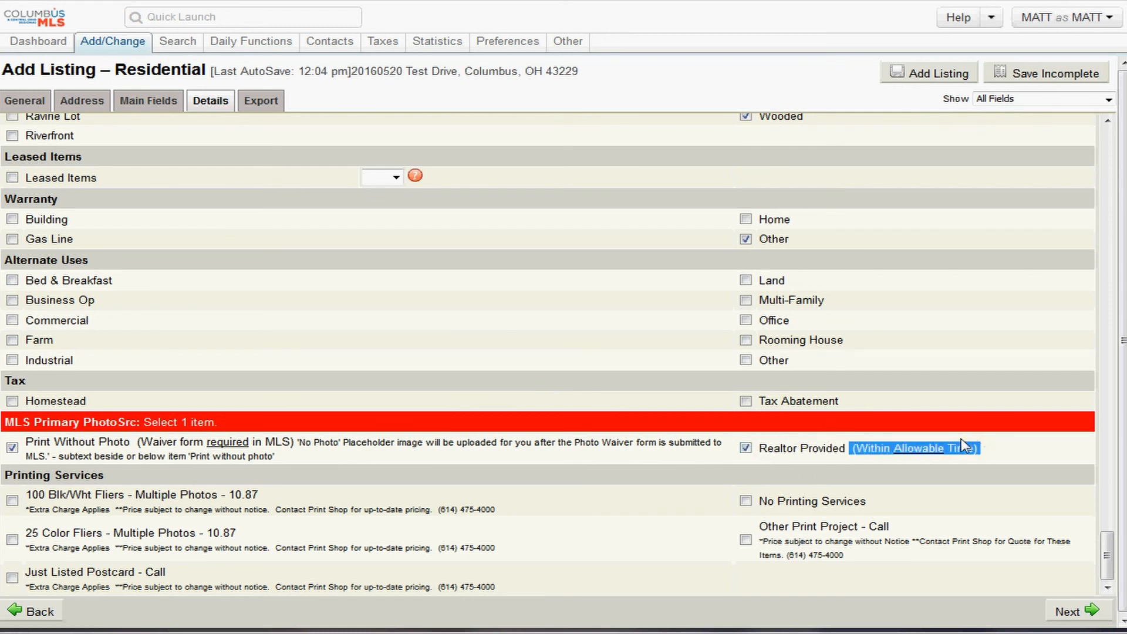
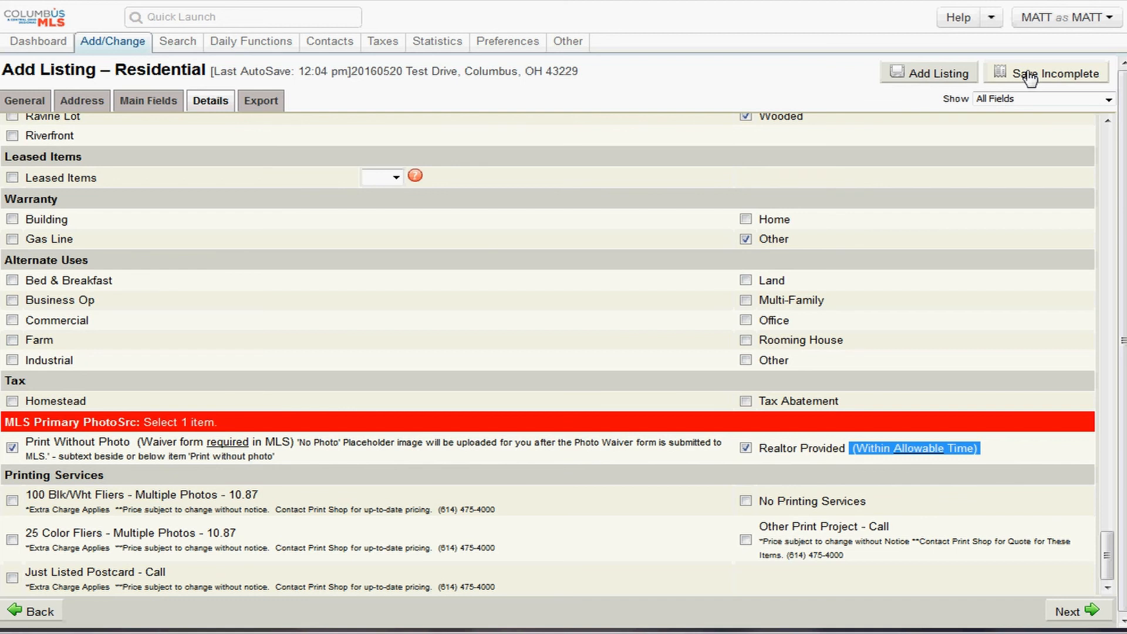
- Select No Printing Services in the Printing Services section of the Details tab
left_click_drag(988, 461, 760, 453)
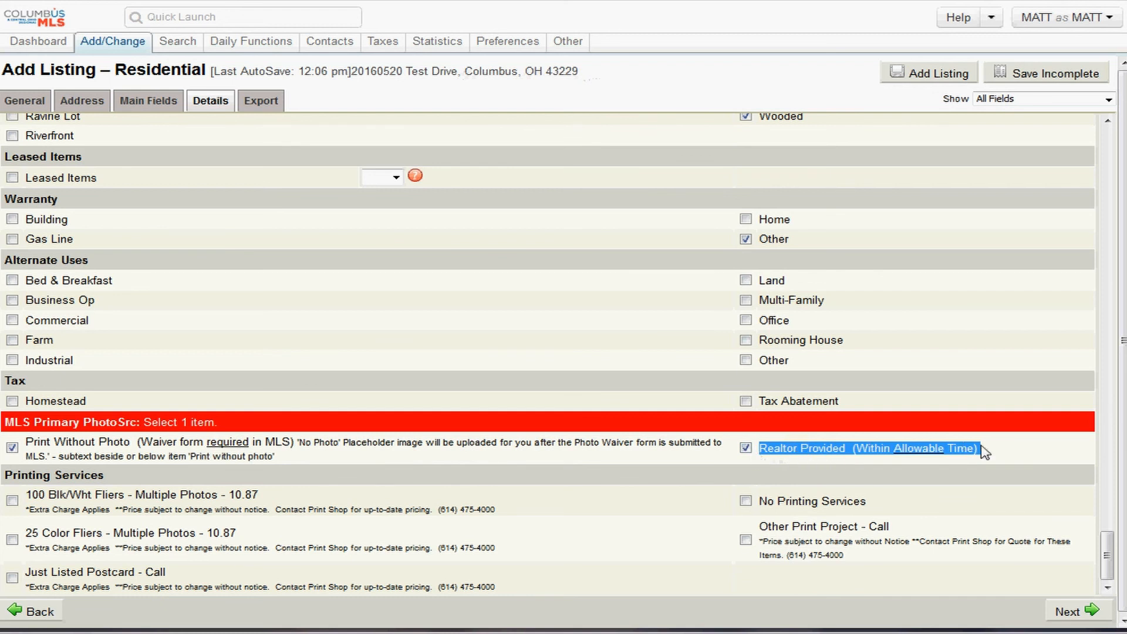
left_click_drag(980, 452, 753, 462)
scroll(851, 403, "down", 1)
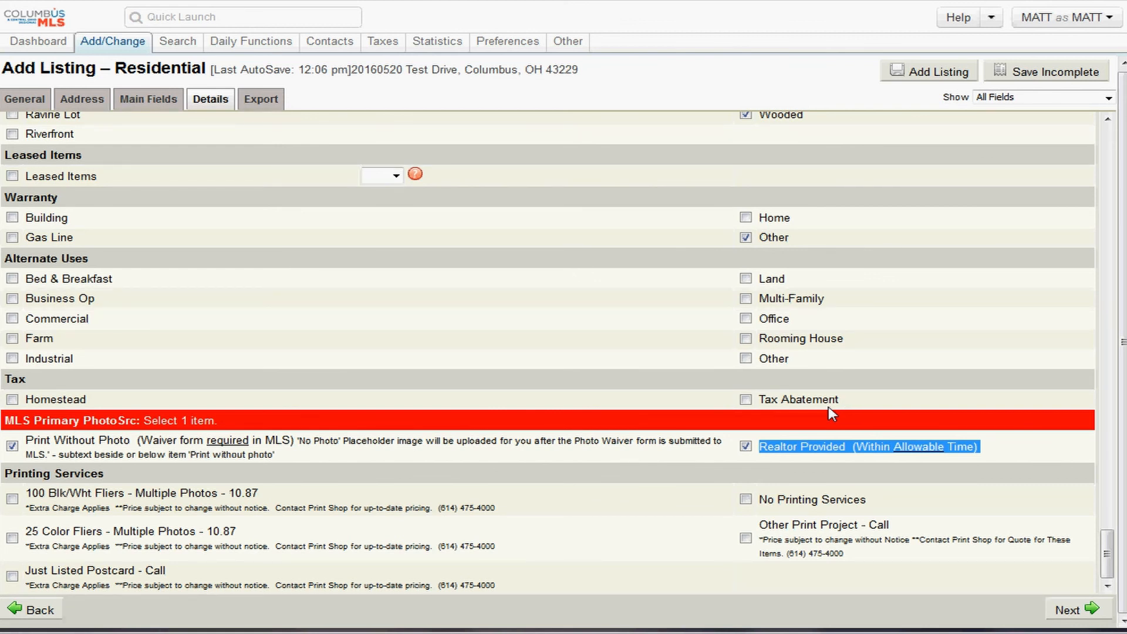
left_click(424, 405)
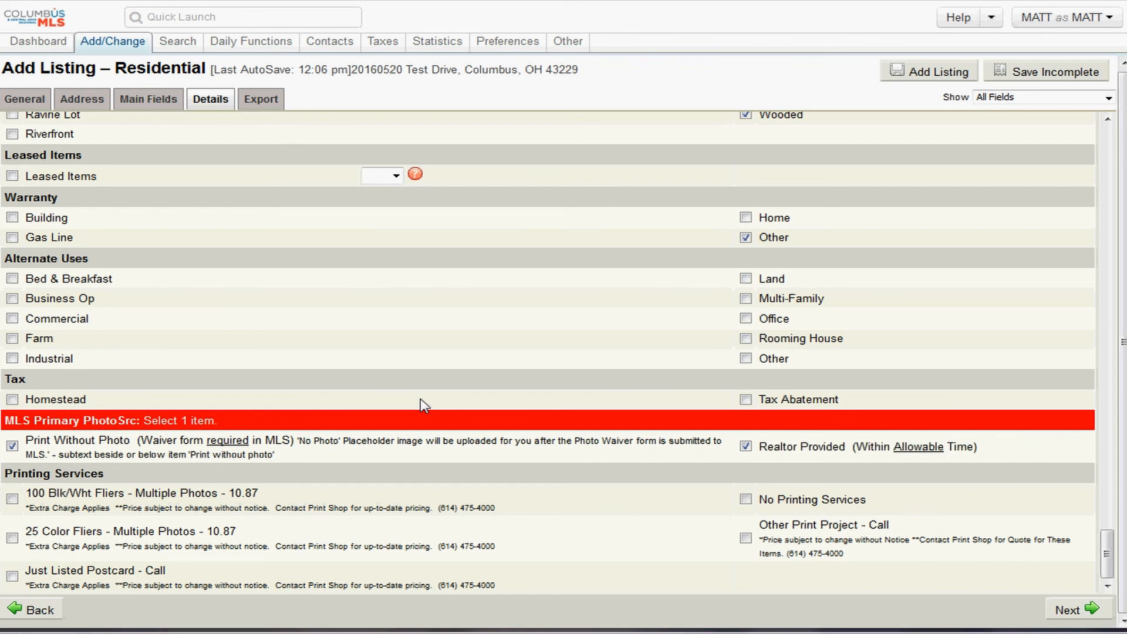
triple_click(112, 475)
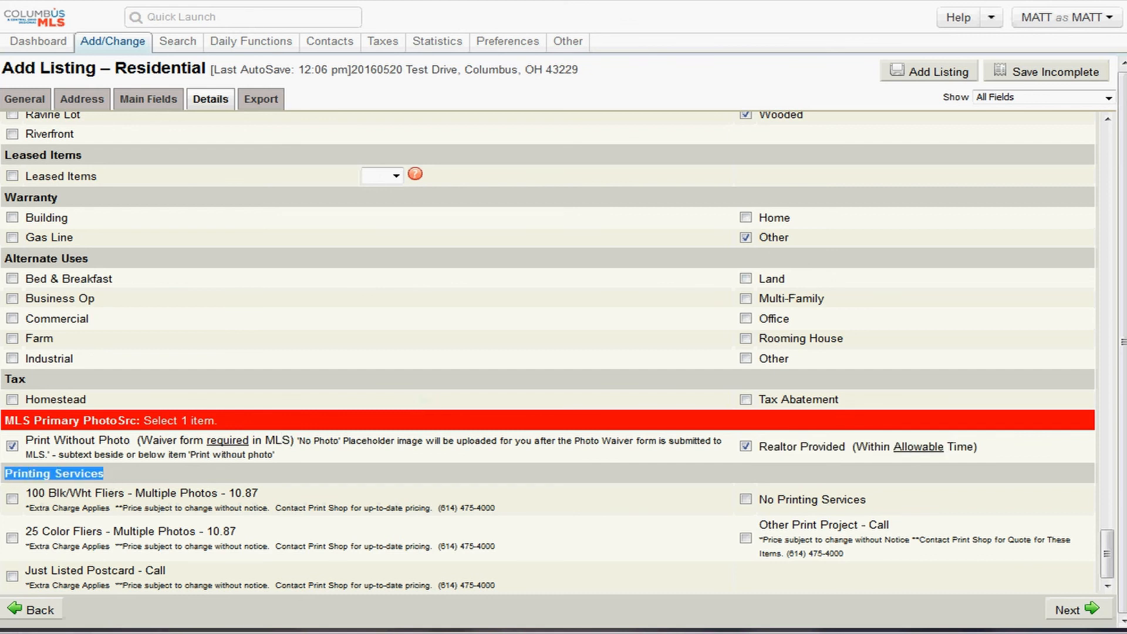
left_click(121, 469)
left_click_drag(119, 473, 3, 474)
left_click_drag(495, 508, 322, 504)
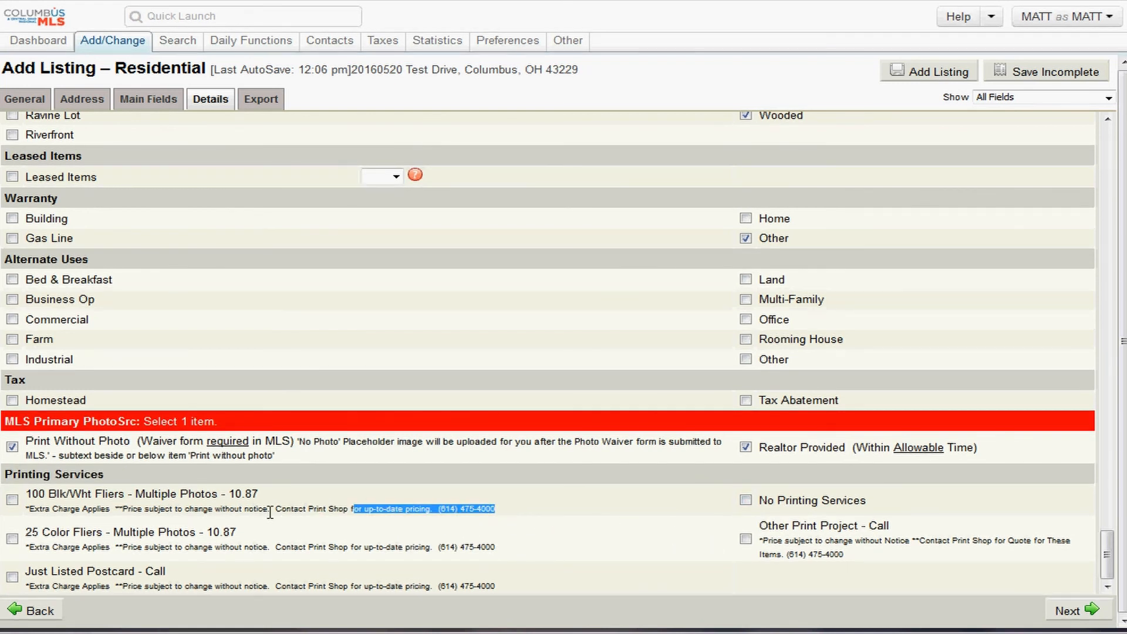
left_click_drag(18, 483, 3, 482)
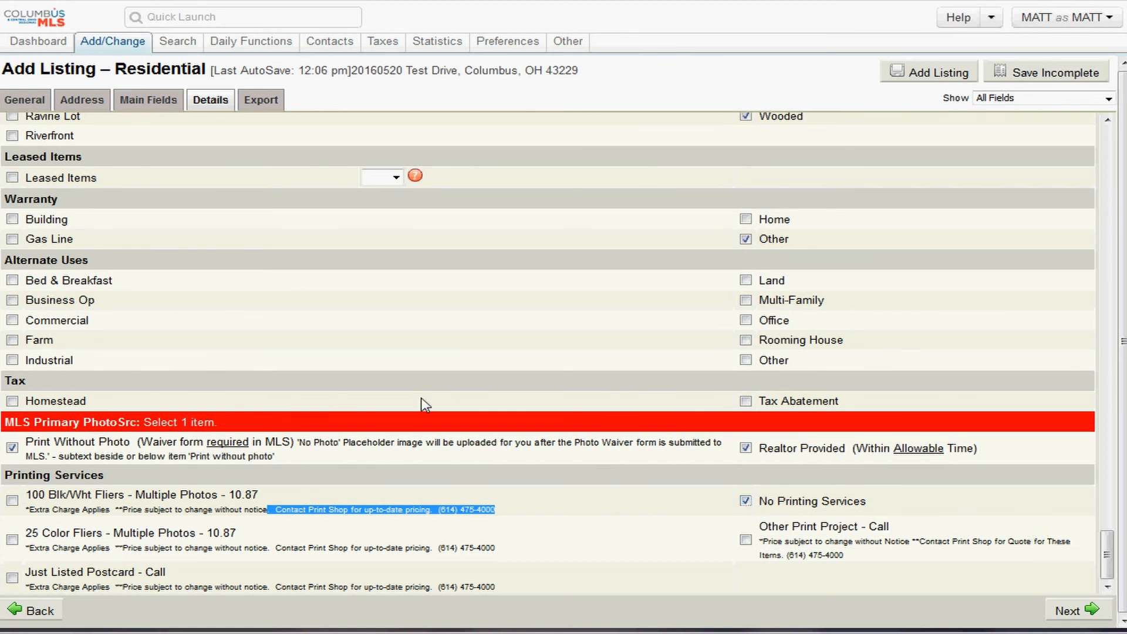
- Scroll up and down the Details form to review the entries and the last autosave time
scroll(433, 403, "up", 5)
scroll(435, 404, "up", 15)
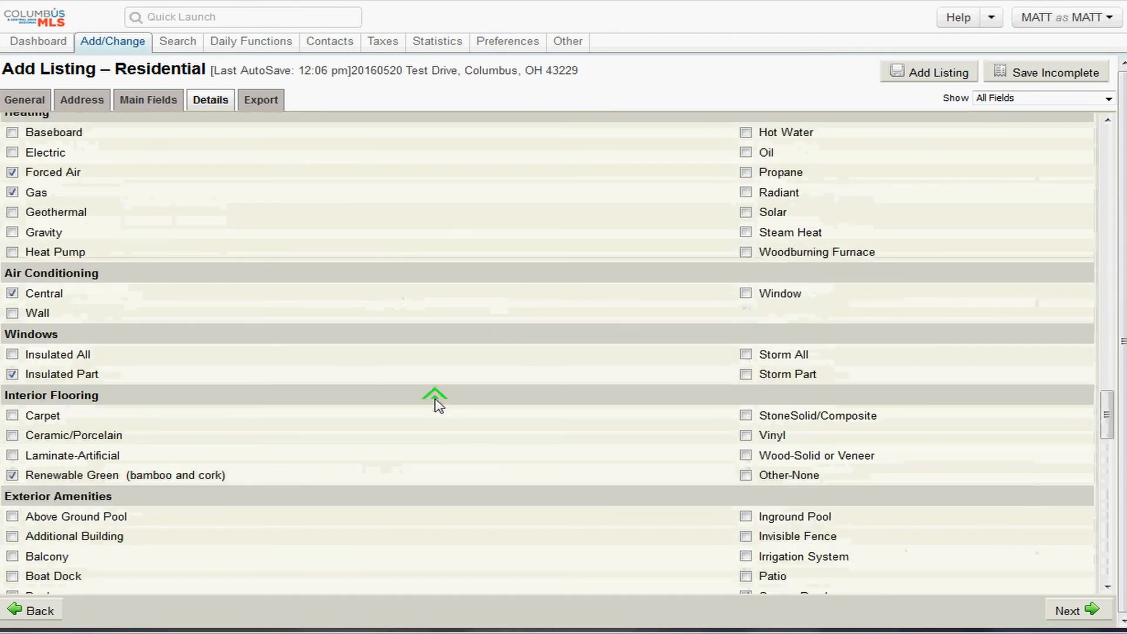
scroll(435, 403, "up", 20)
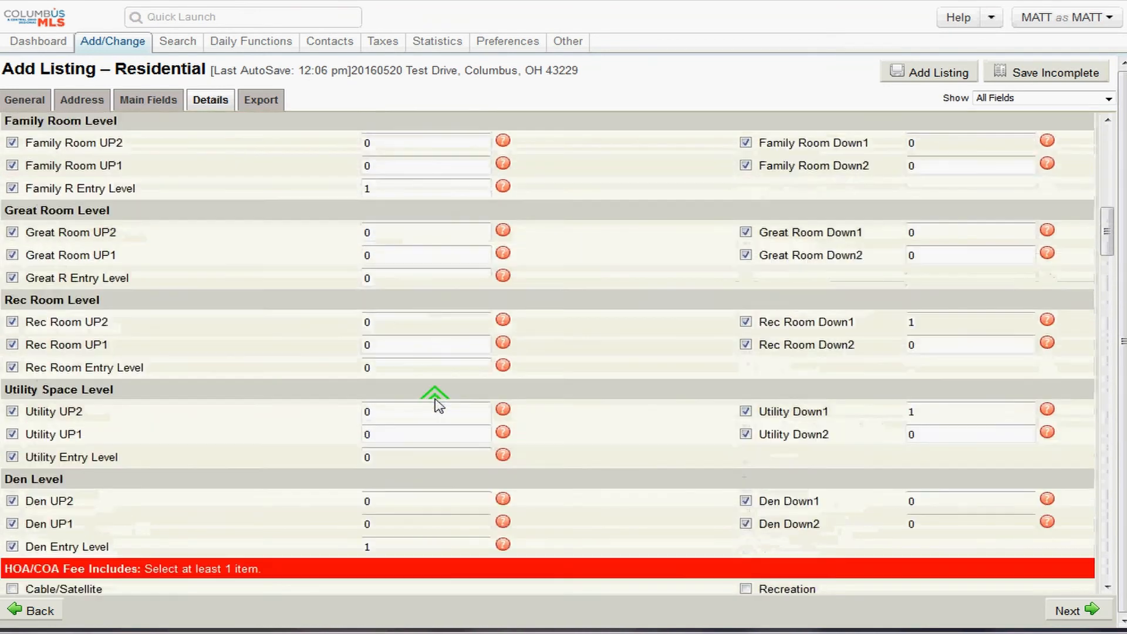
scroll(435, 401, "down", 10)
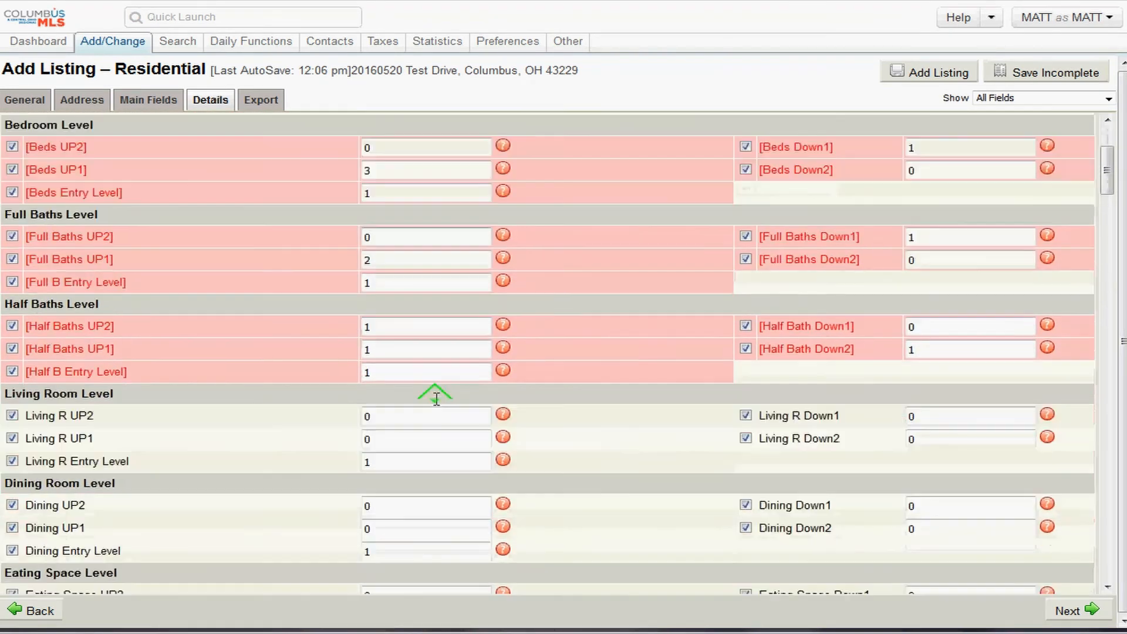
scroll(436, 401, "down", 10)
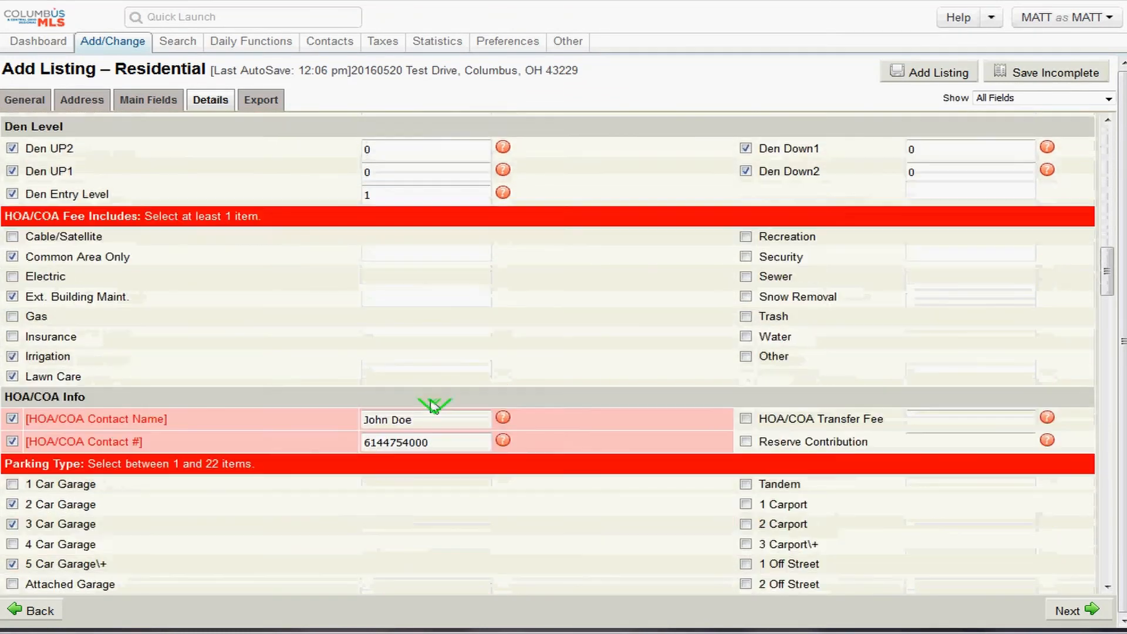
scroll(427, 405, "down", 12)
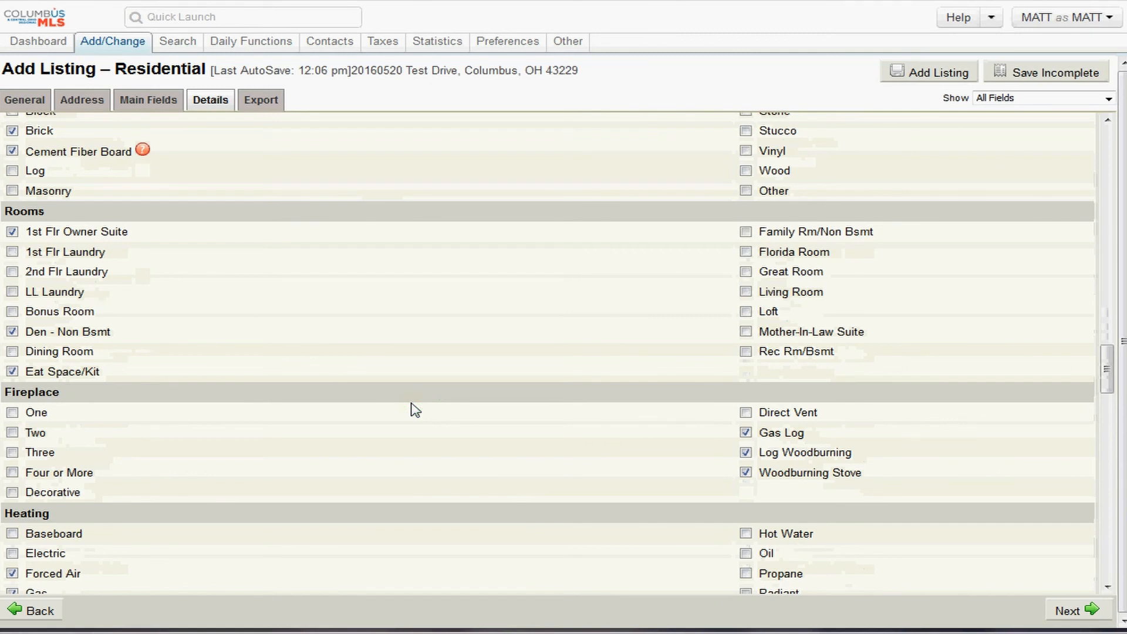
scroll(415, 410, "down", 12)
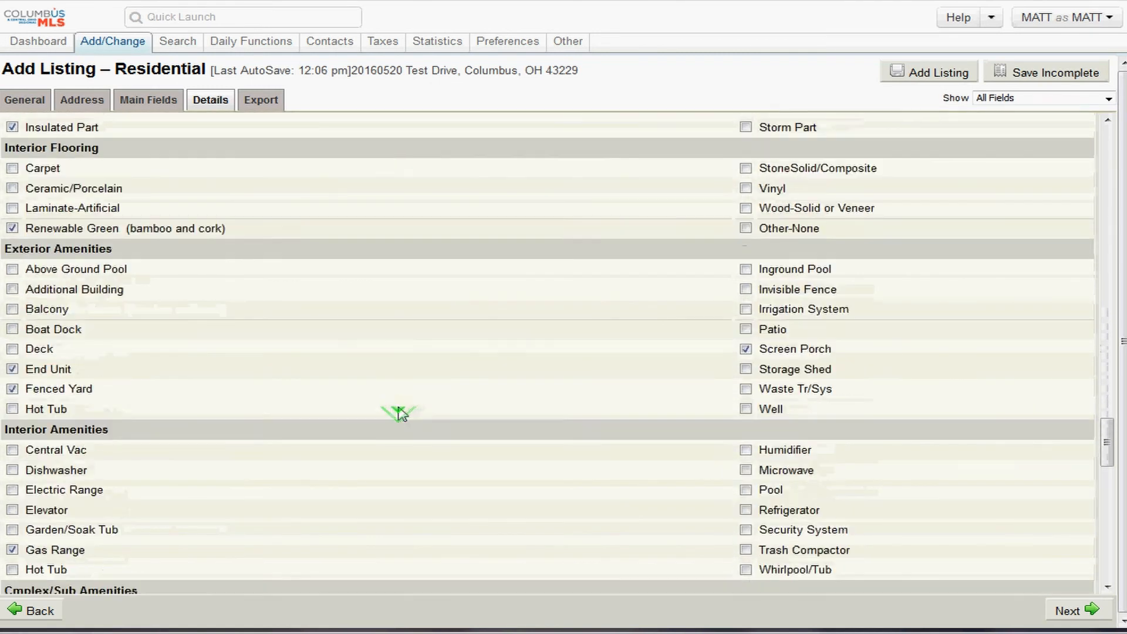
scroll(398, 413, "down", 6)
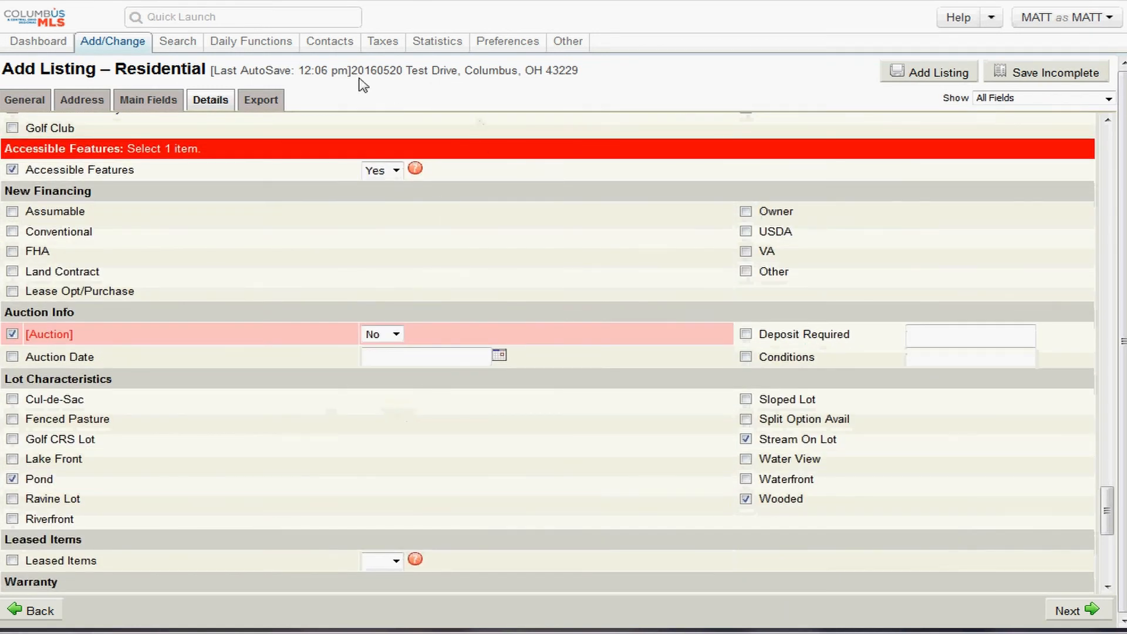
left_click_drag(372, 73, 280, 85)
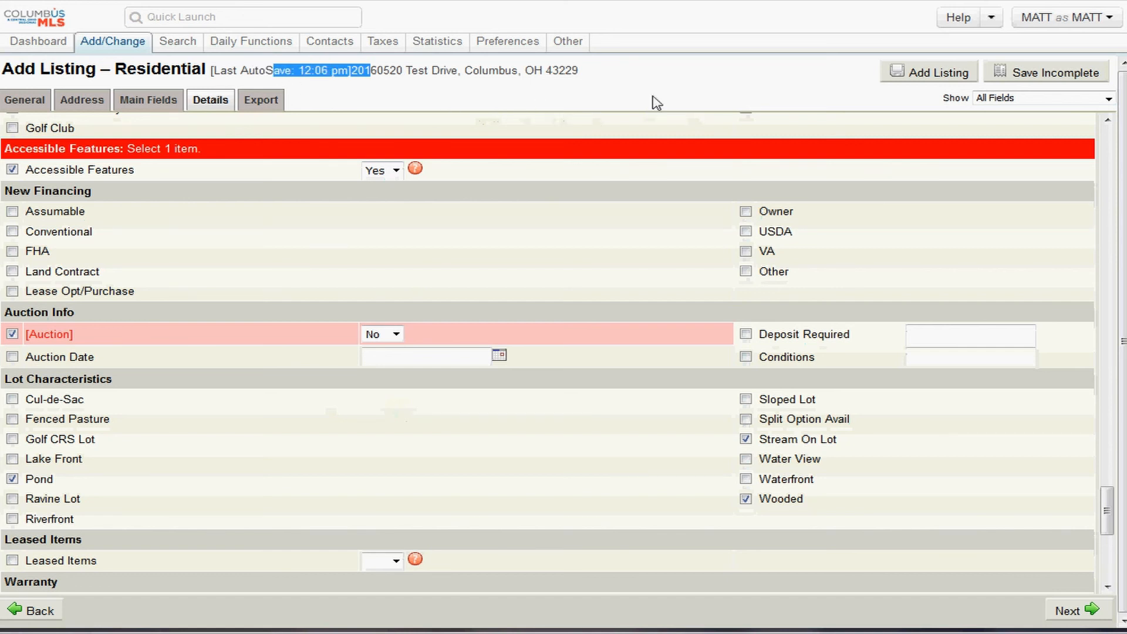
- Advance to the Export tab and review the Seller Opt Out options, leaving No Comments unticked
left_click(1068, 611)
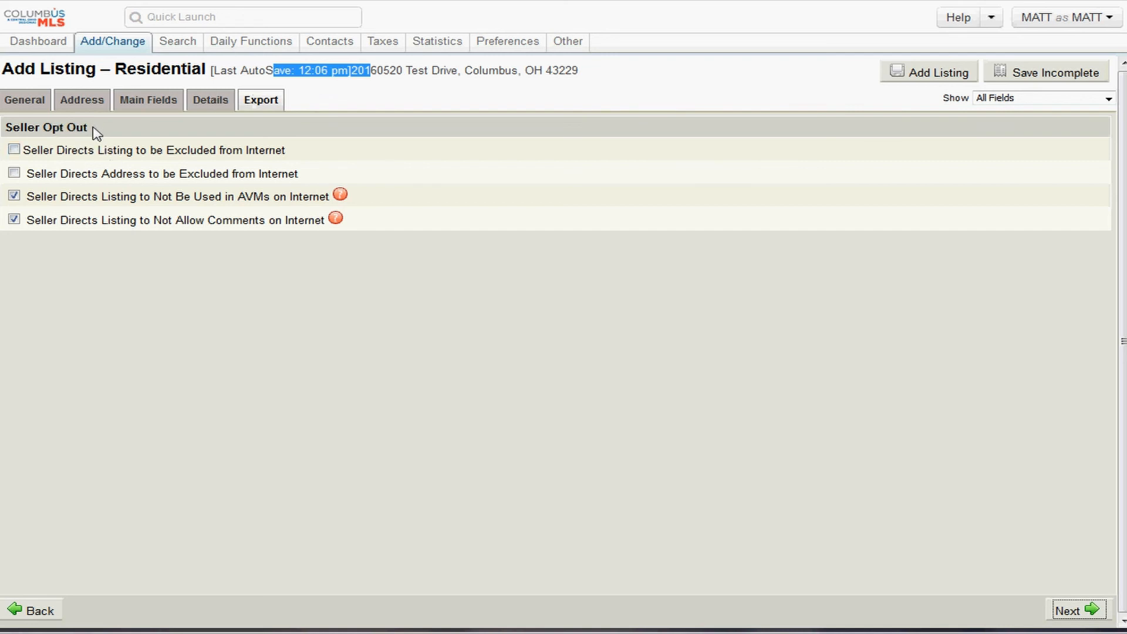
left_click_drag(89, 128, 6, 123)
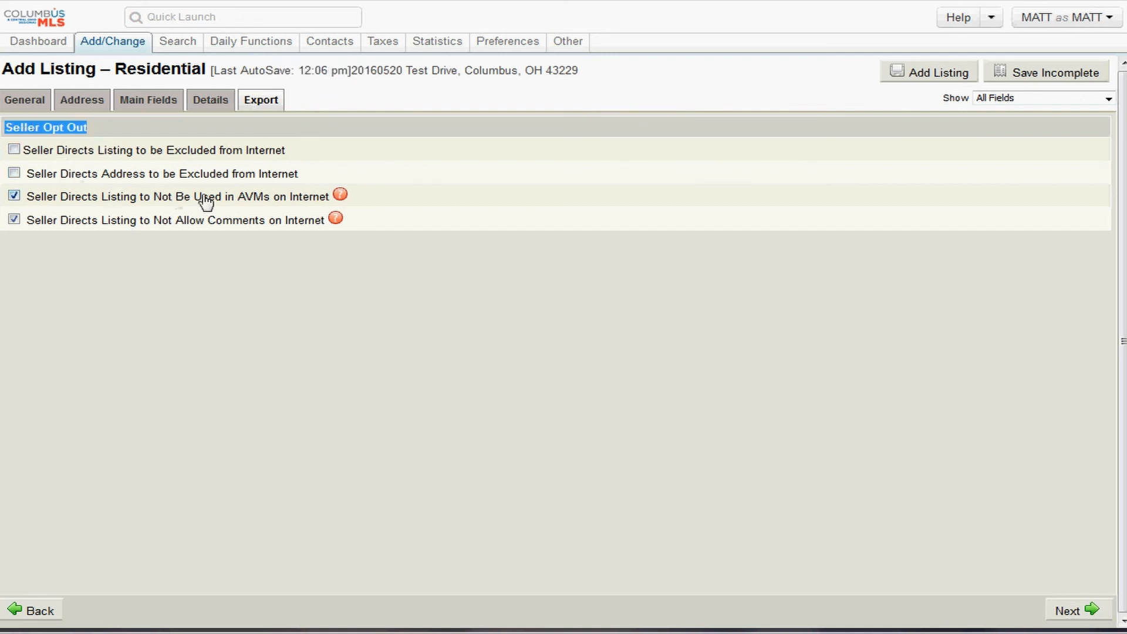
left_click_drag(254, 202, 59, 206)
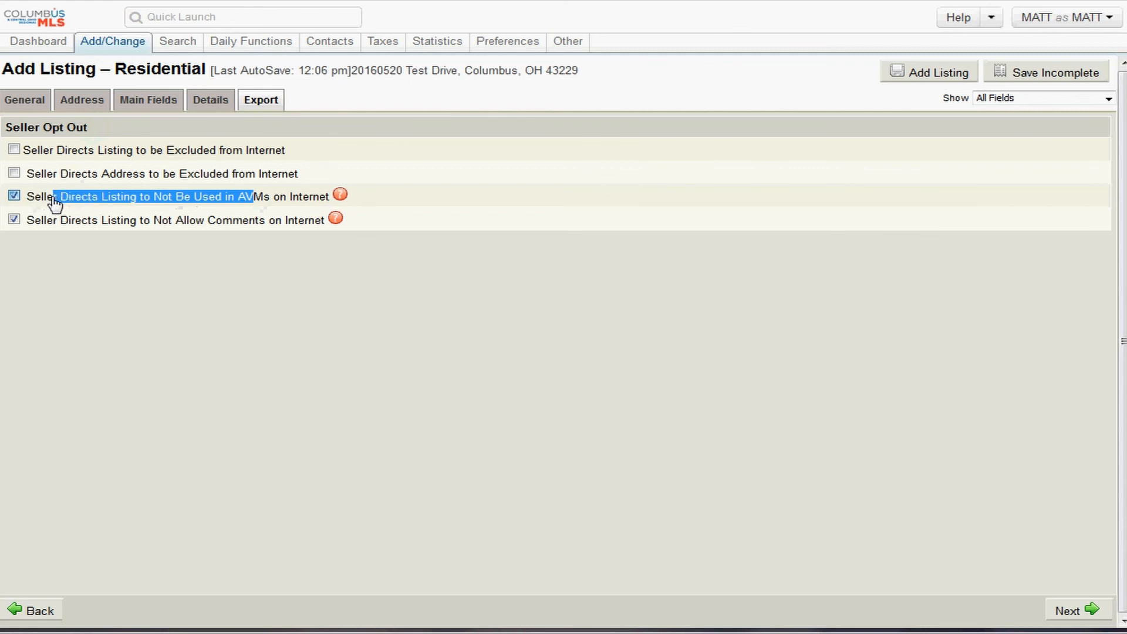
left_click_drag(221, 226, 41, 227)
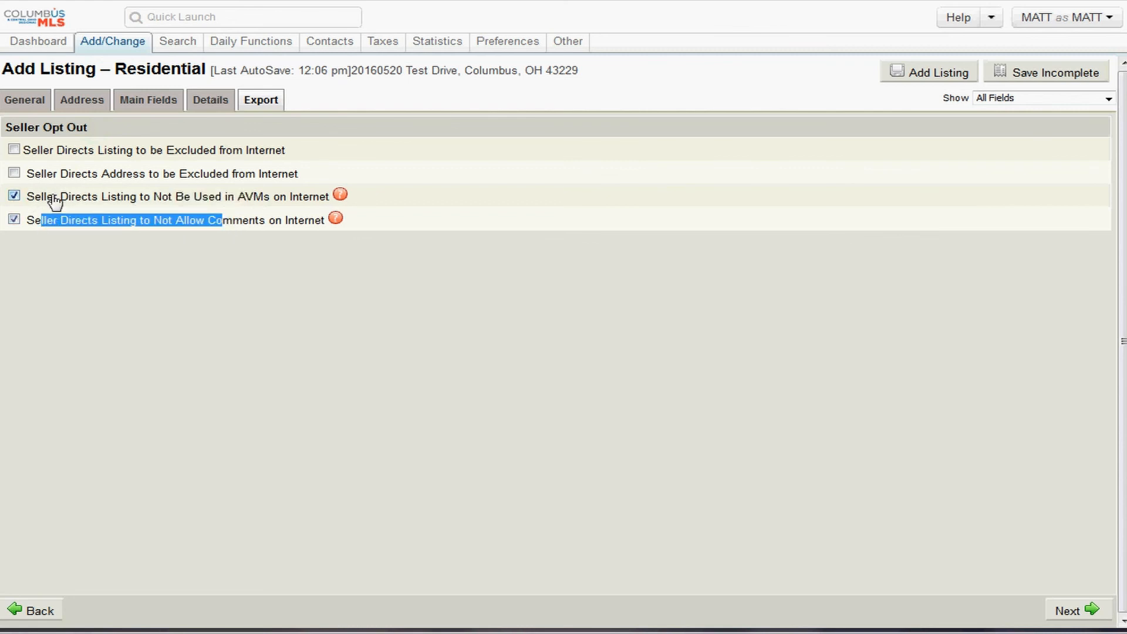
left_click(272, 228)
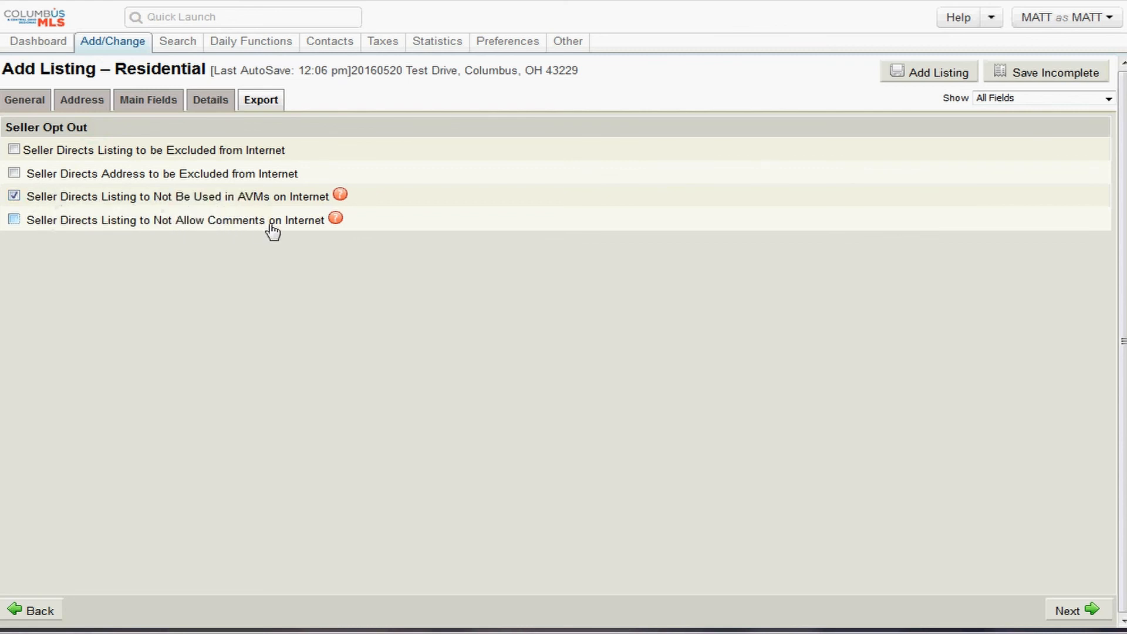
left_click_drag(282, 226, 17, 227)
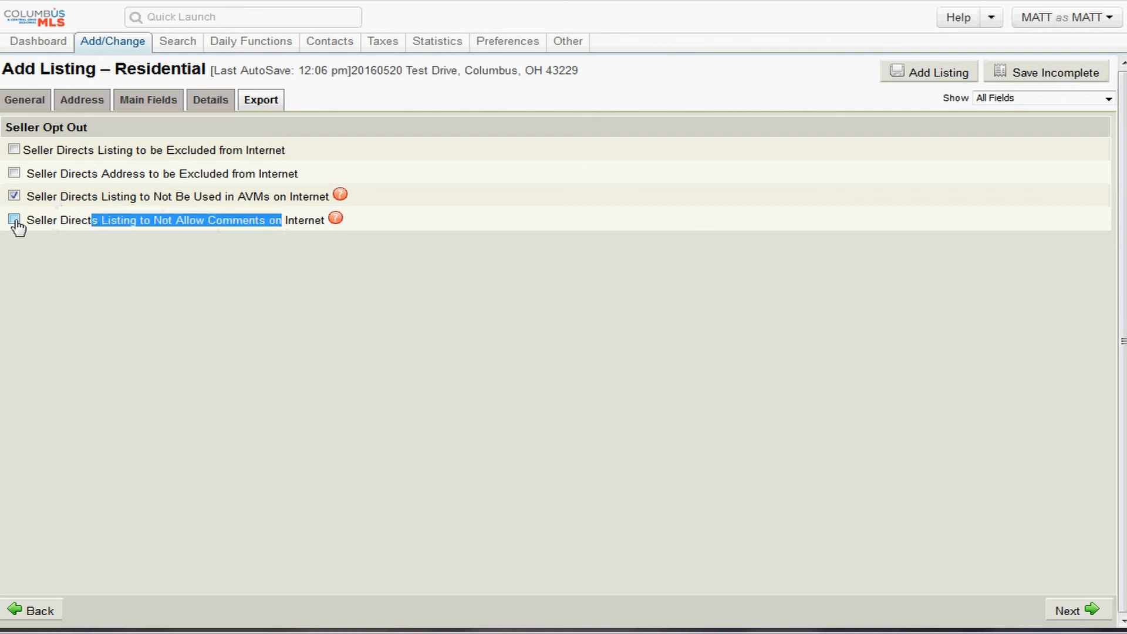
left_click(284, 247)
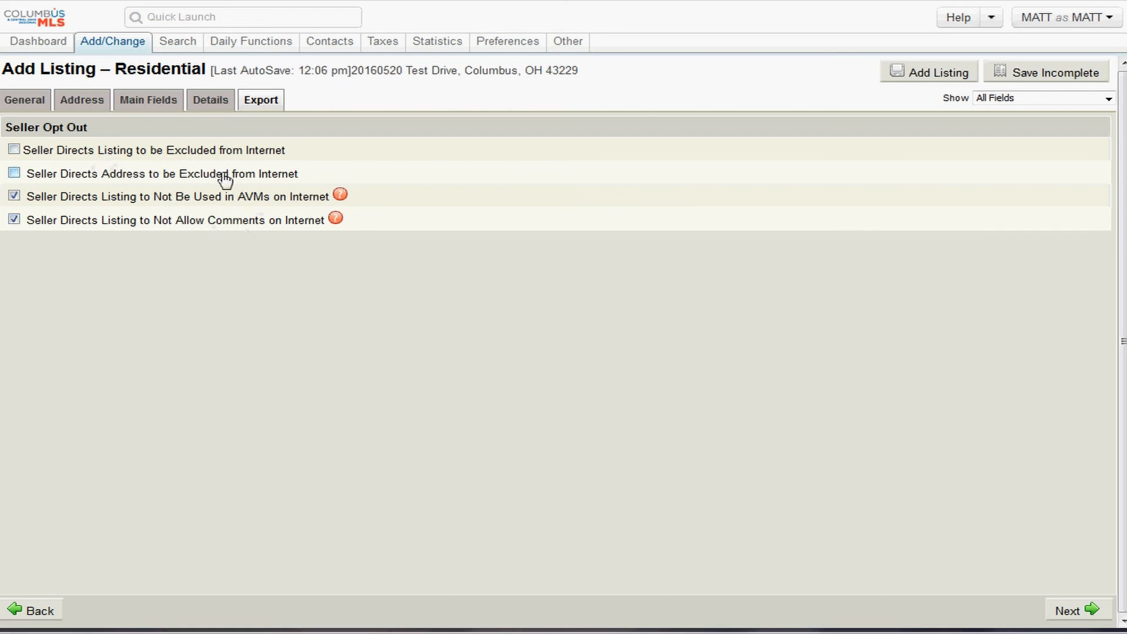
- Tick Seller Directs Listing to be Excluded from Internet under Seller Opt Out
left_click_drag(229, 175, 108, 177)
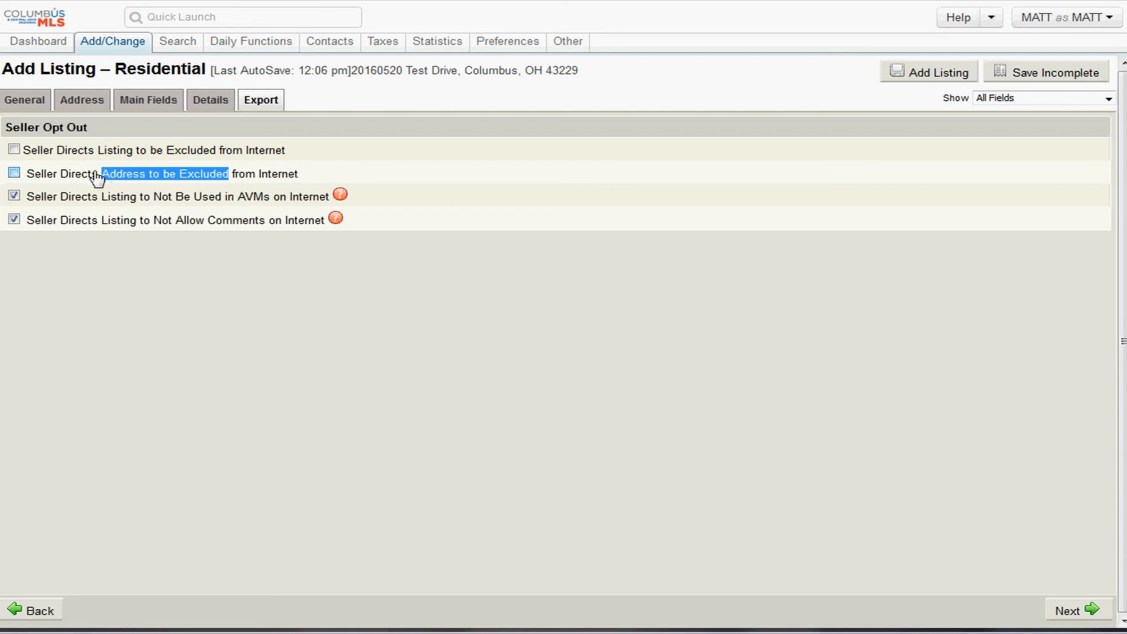
left_click(14, 173)
left_click(14, 150)
left_click_drag(88, 127, 22, 128)
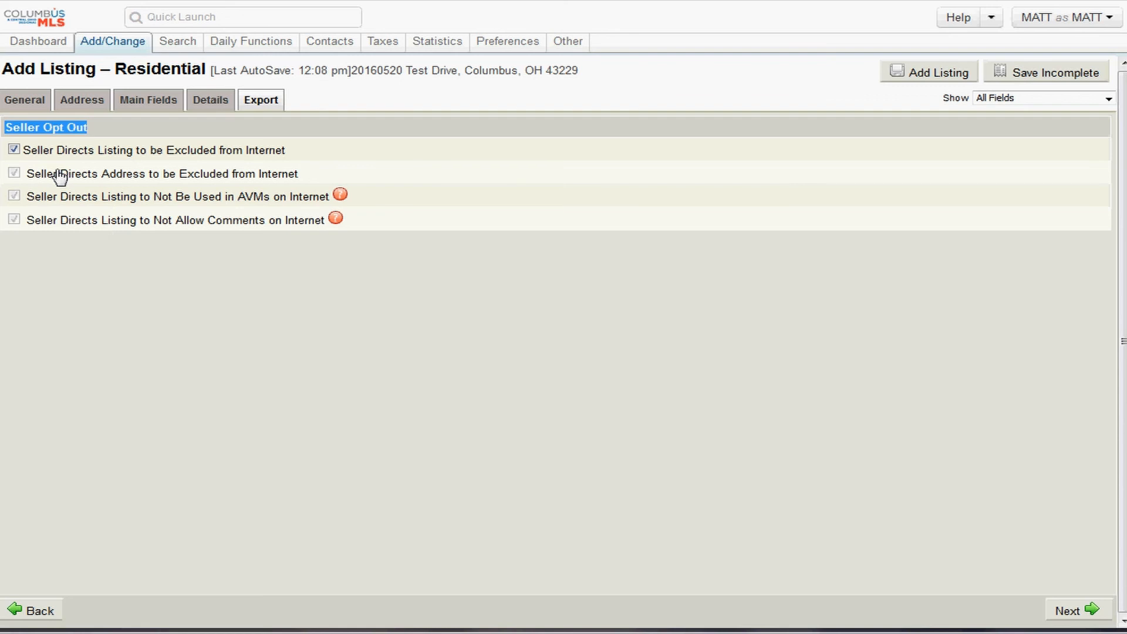
left_click(14, 151)
left_click(15, 151)
left_click(26, 108)
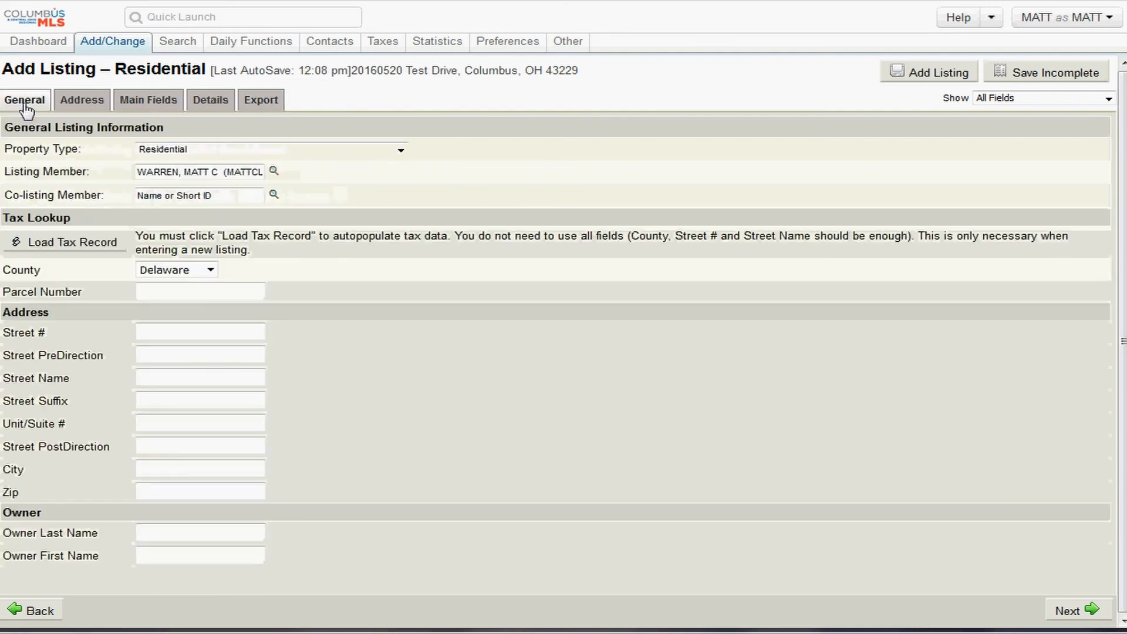
left_click(65, 106)
left_click(153, 112)
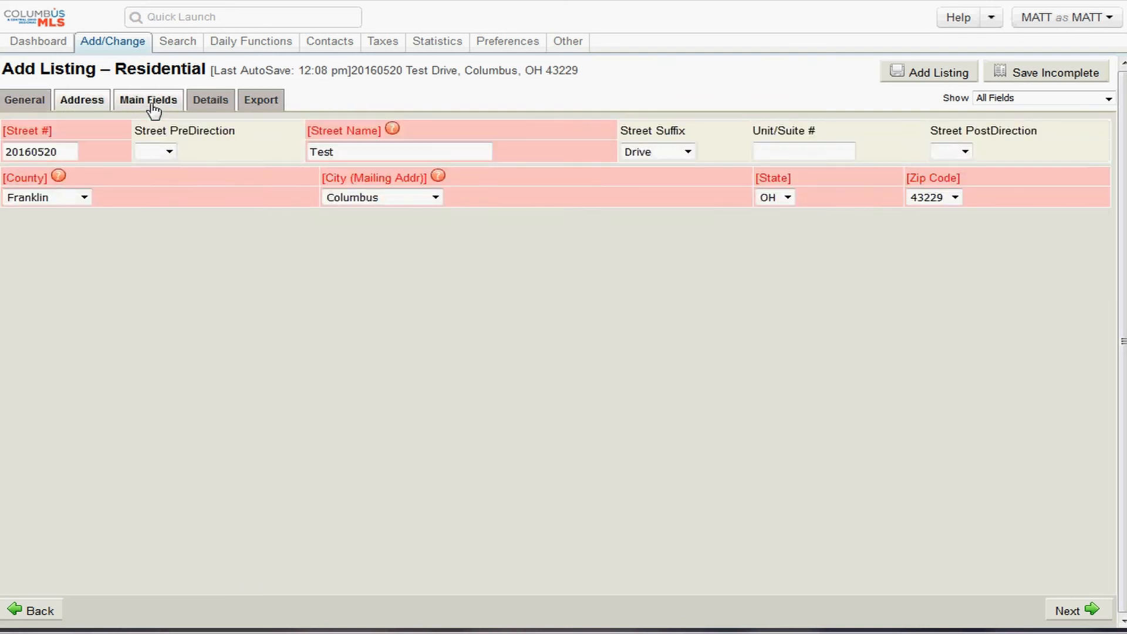
left_click(216, 109)
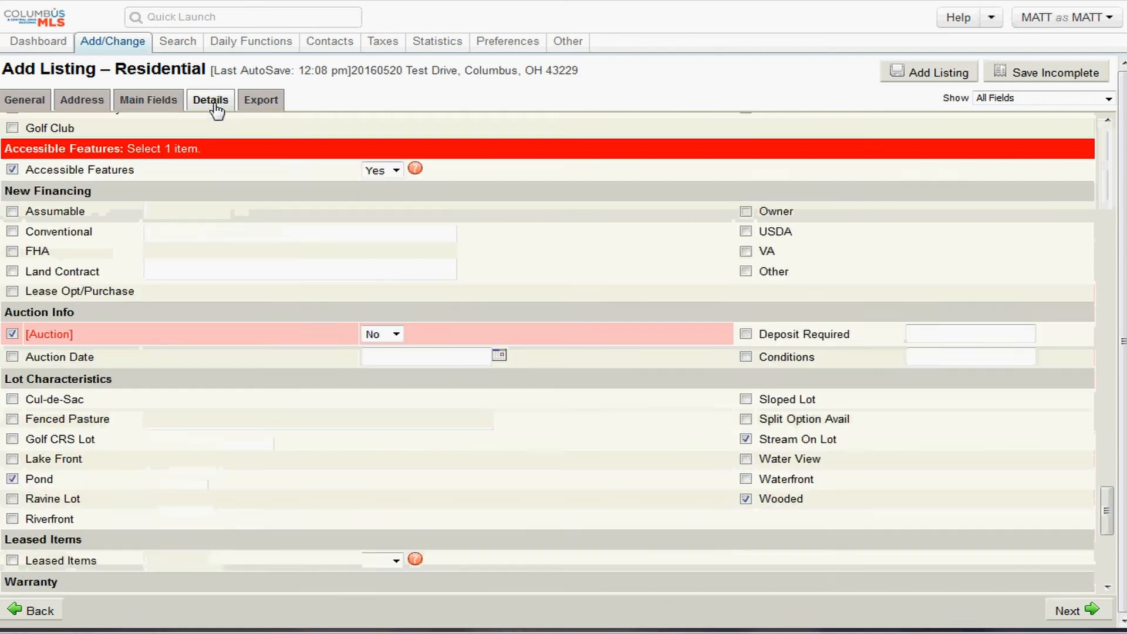
left_click(272, 109)
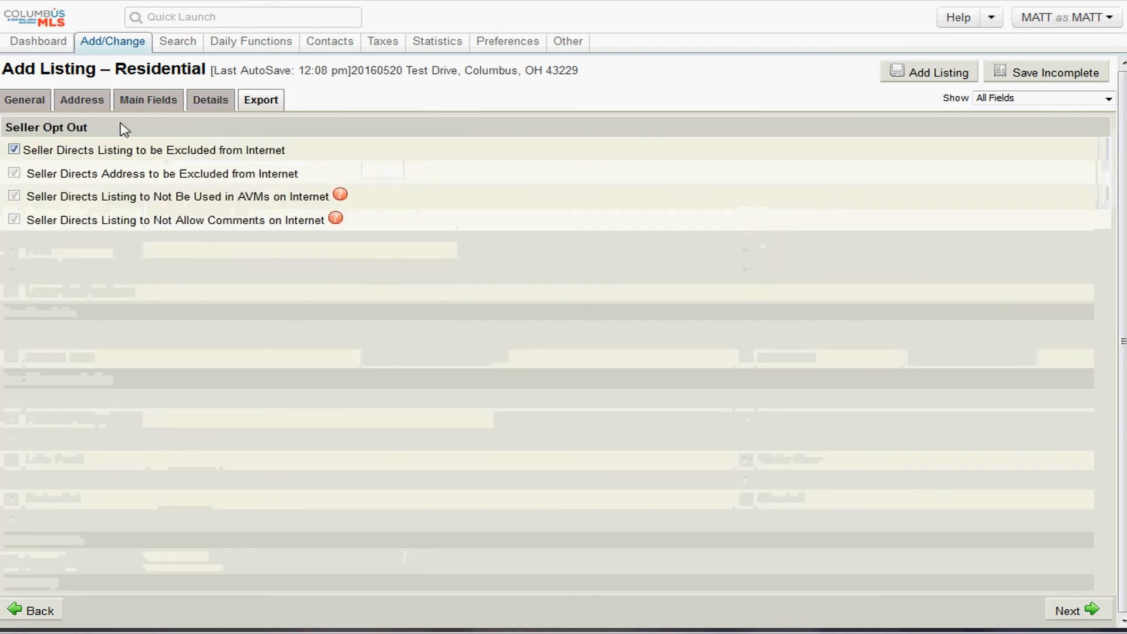
left_click_drag(412, 71, 230, 68)
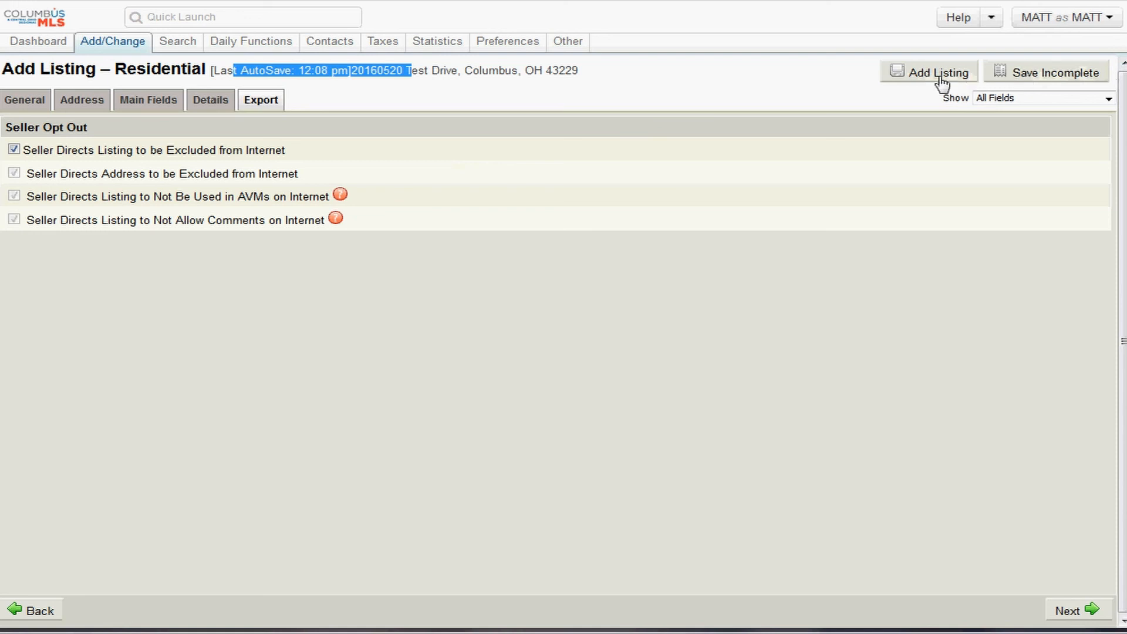
- Save the listing as incomplete and open its Photos page under Multimedia
left_click(1037, 75)
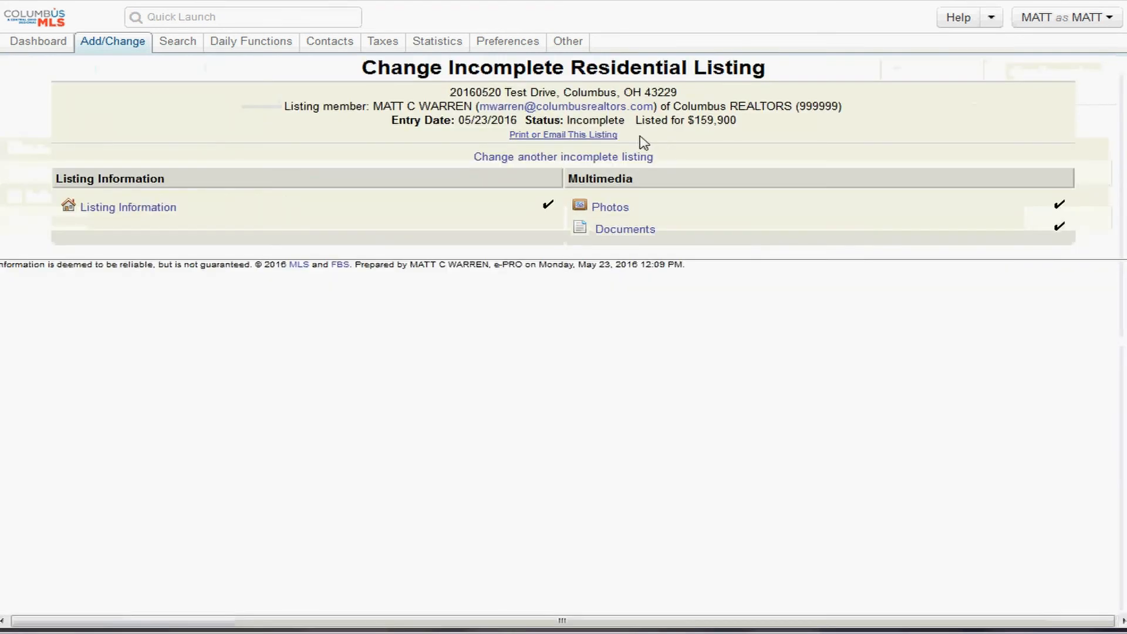
left_click(610, 207)
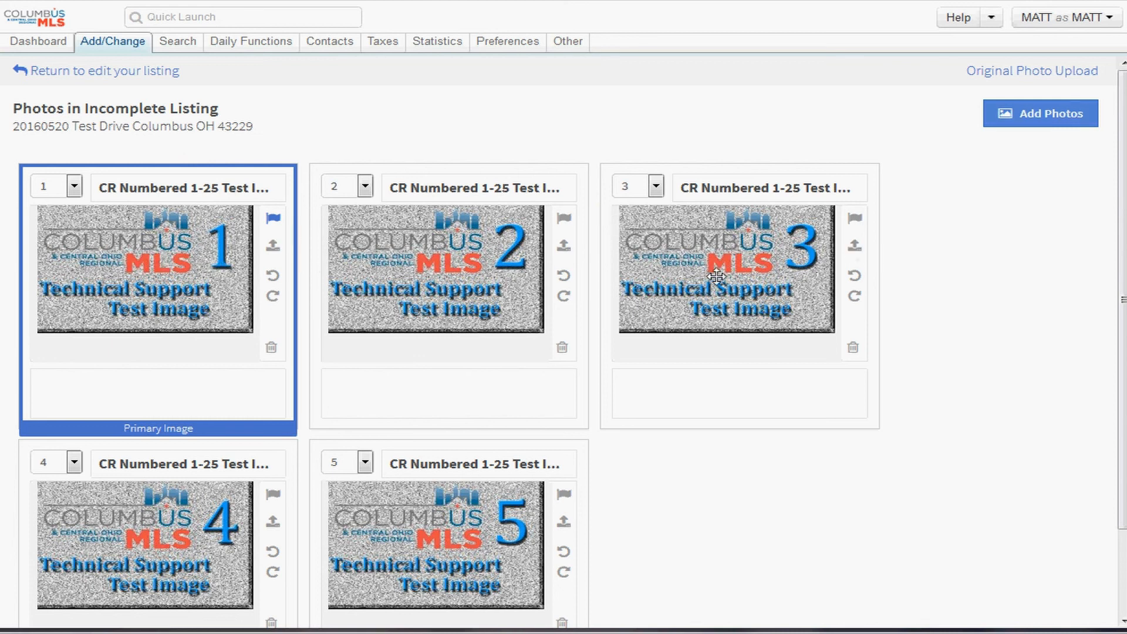
- Drag photo 3 back after photo 2 so the five test images read 1–5
left_click_drag(730, 262, 447, 270)
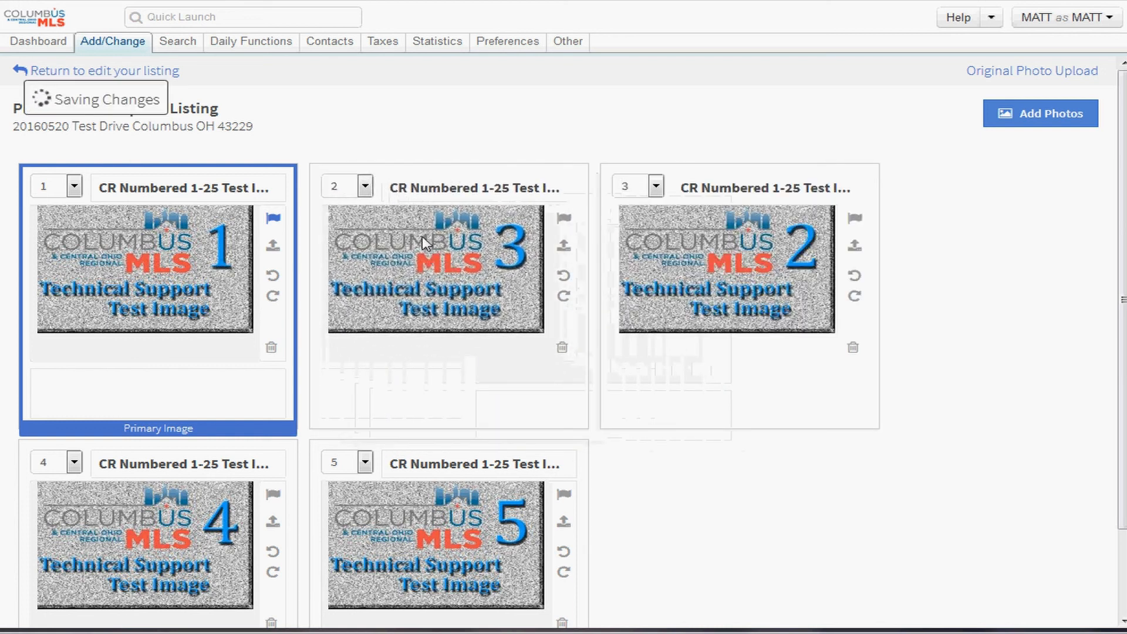
left_click_drag(421, 237, 746, 240)
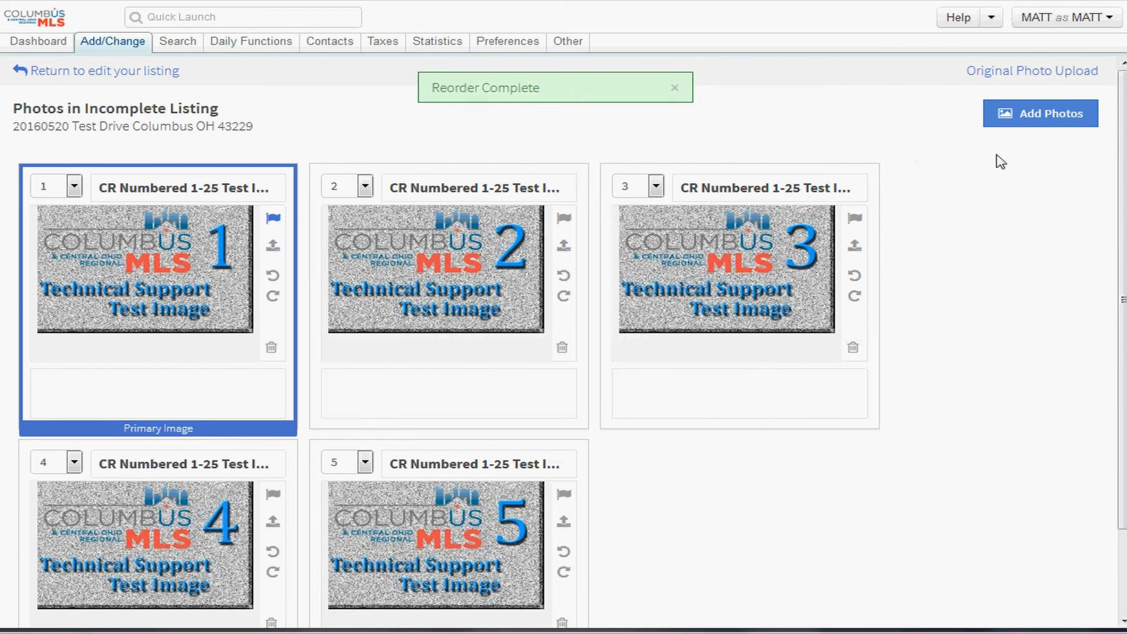
- Upload Test Image 06 through Test Image 10 as additional listing photos
left_click(1022, 120)
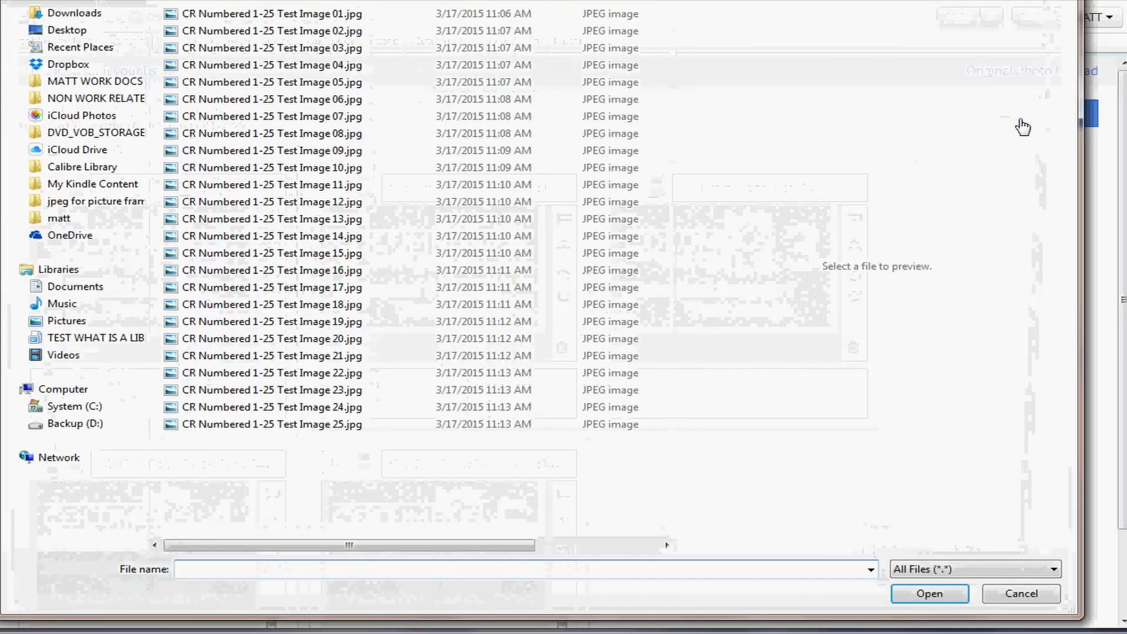
left_click(335, 101)
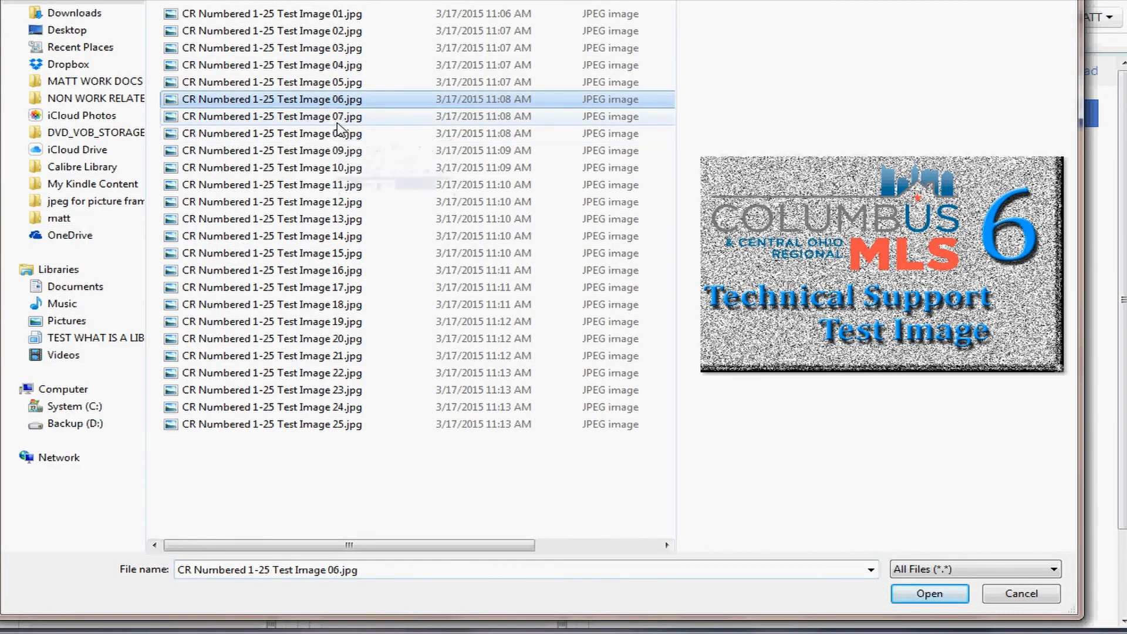
left_click(350, 168, "shift")
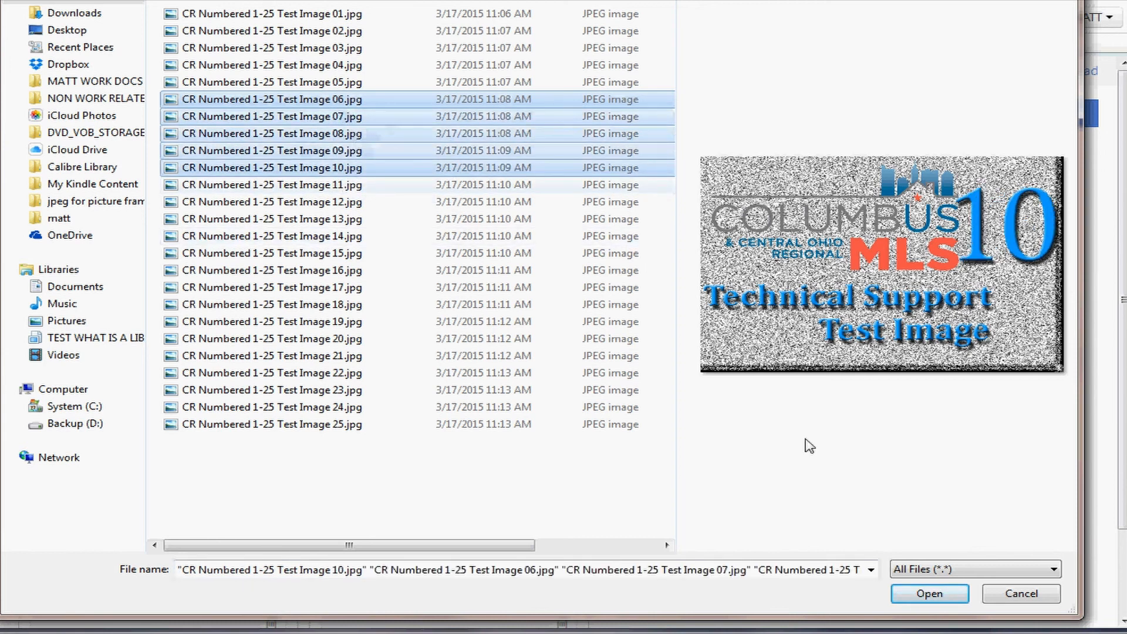
left_click(931, 595)
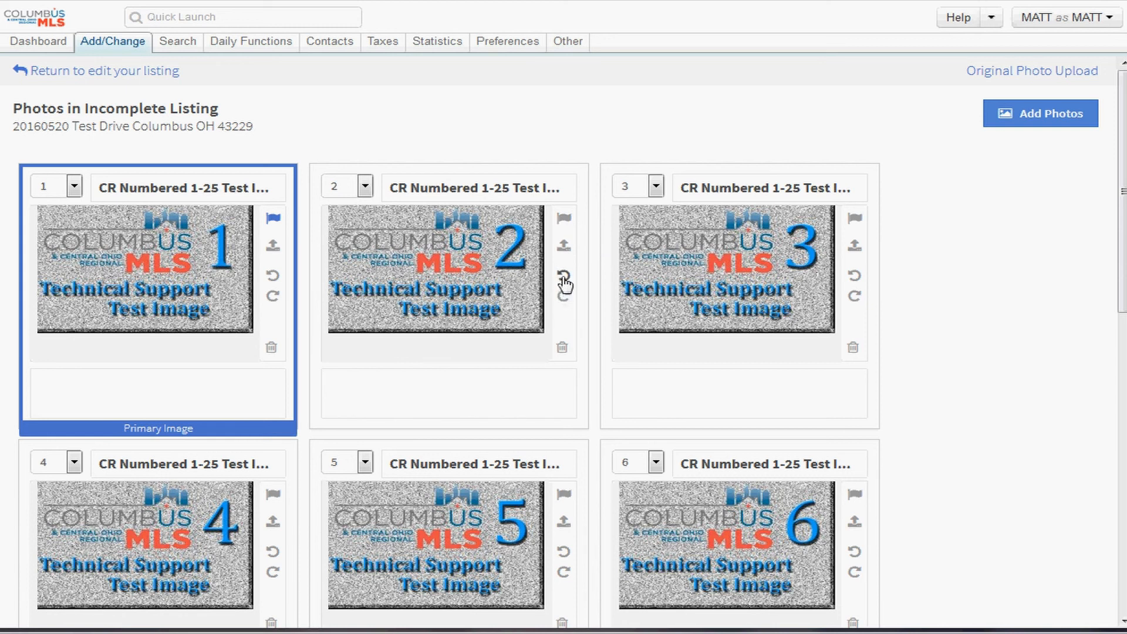
left_click(562, 348)
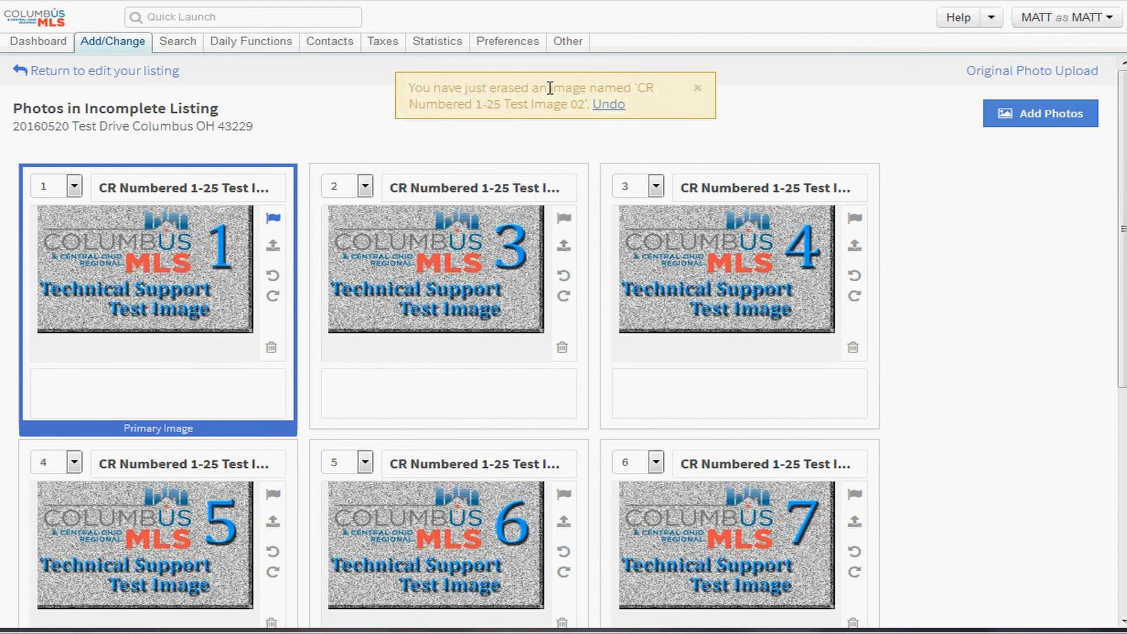
left_click_drag(573, 103, 425, 88)
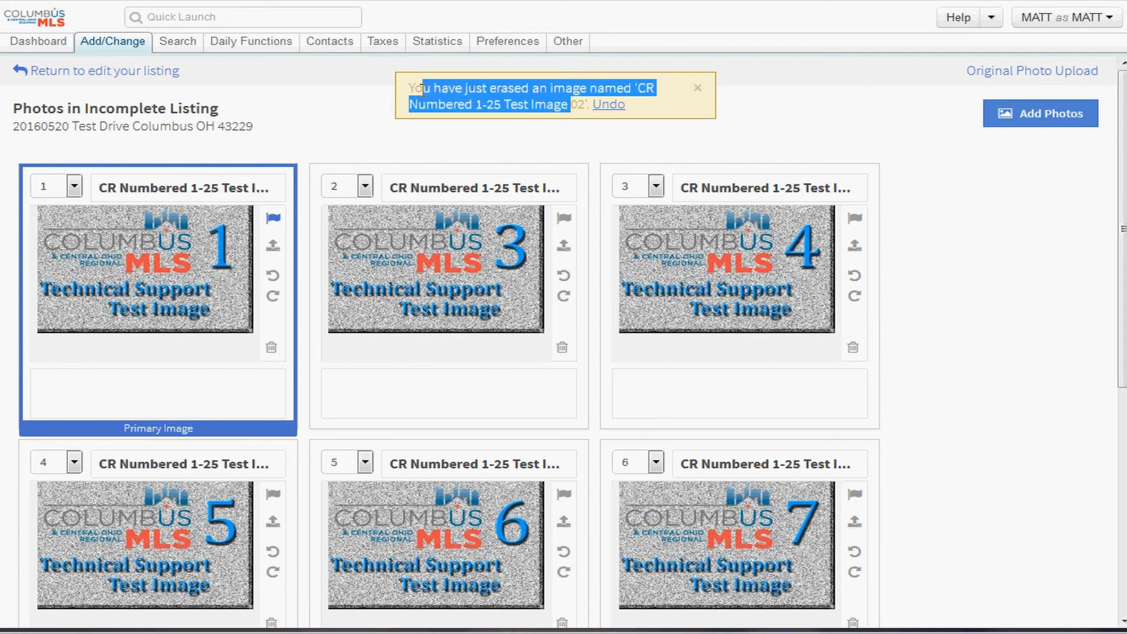
left_click(609, 106)
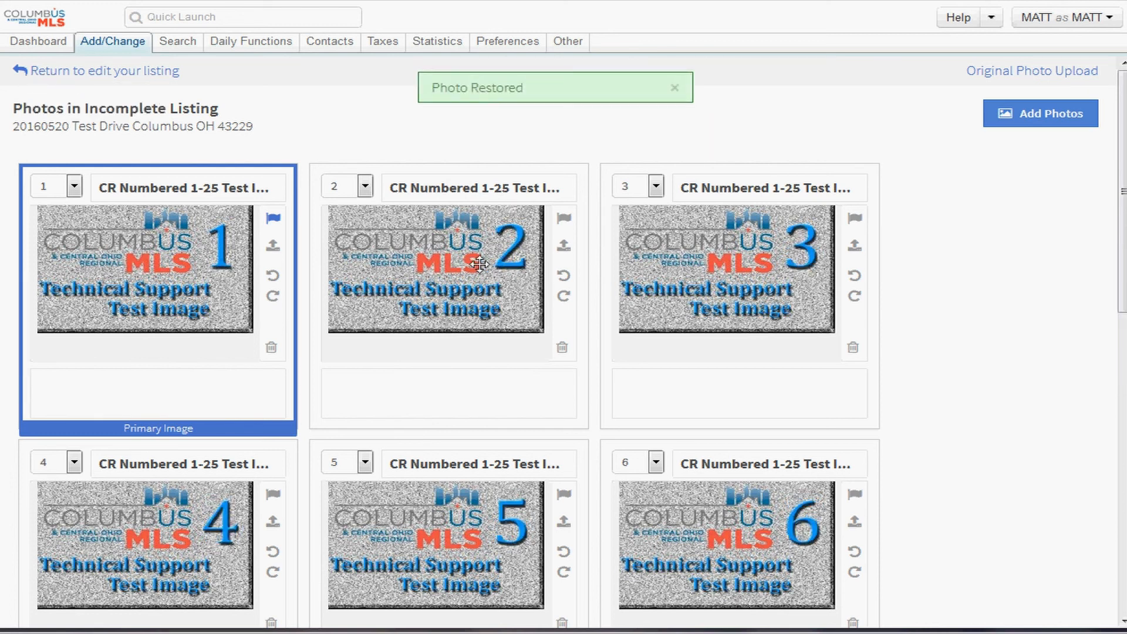
mouse_move(429, 271)
left_mouse_down()
mouse_move(539, 268)
mouse_move(426, 249)
left_mouse_up()
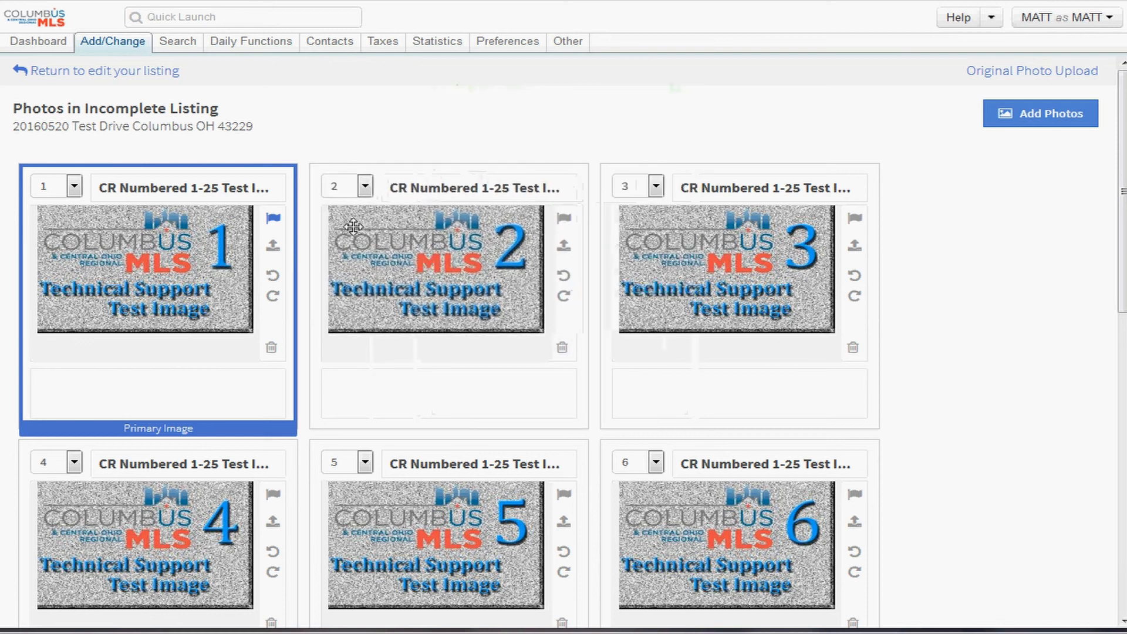
scroll(164, 202, "down", 3)
- Move photo 2 to position 7 using its order dropdown
scroll(249, 194, "up", 3)
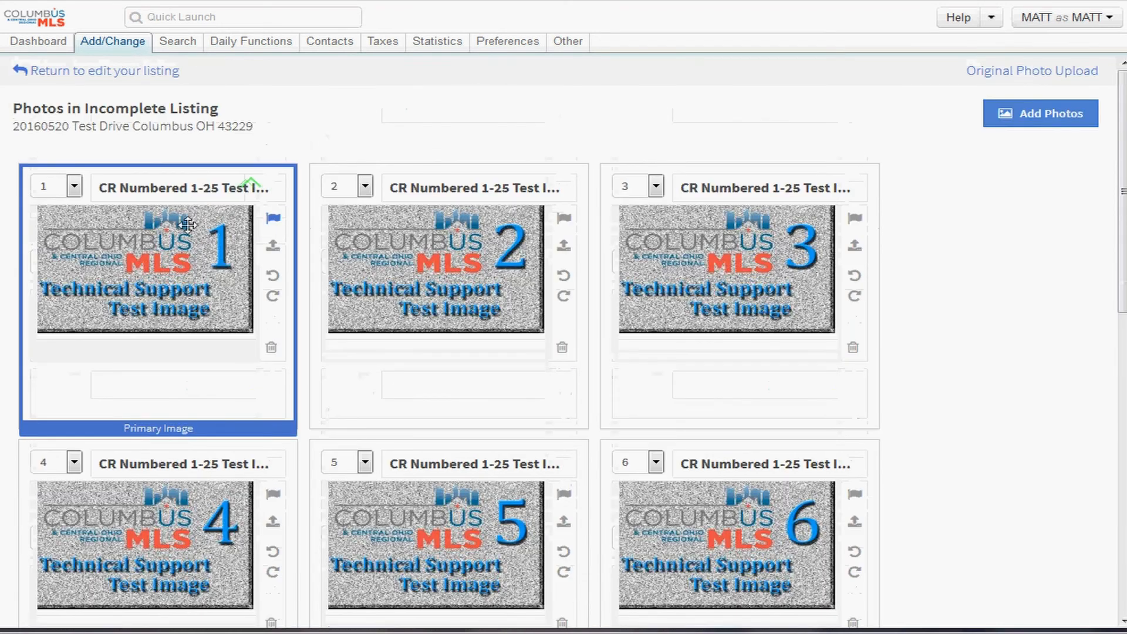
scroll(187, 245, "down", 3)
scroll(186, 244, "up", 3)
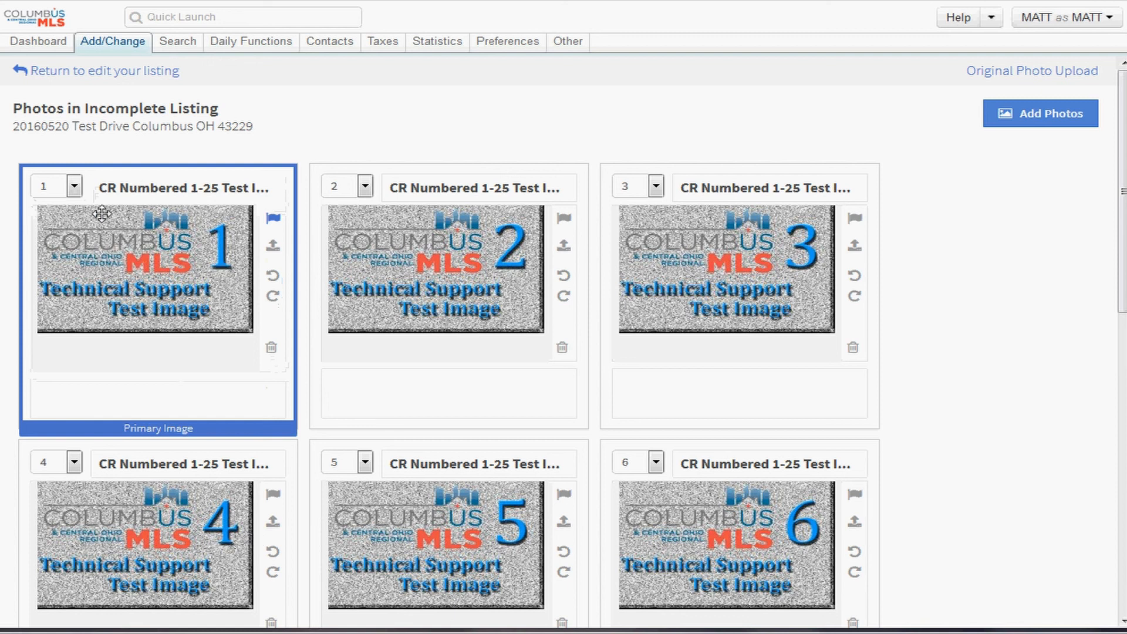
left_click(74, 187)
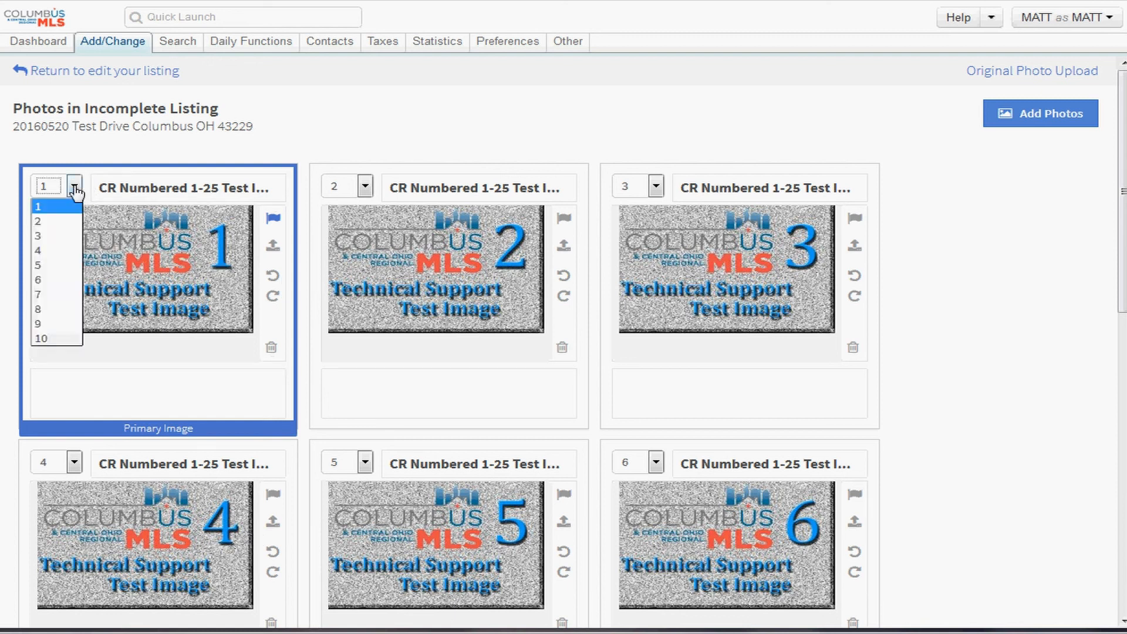
left_click(75, 187)
left_click(75, 188)
left_click(74, 188)
left_click(366, 187)
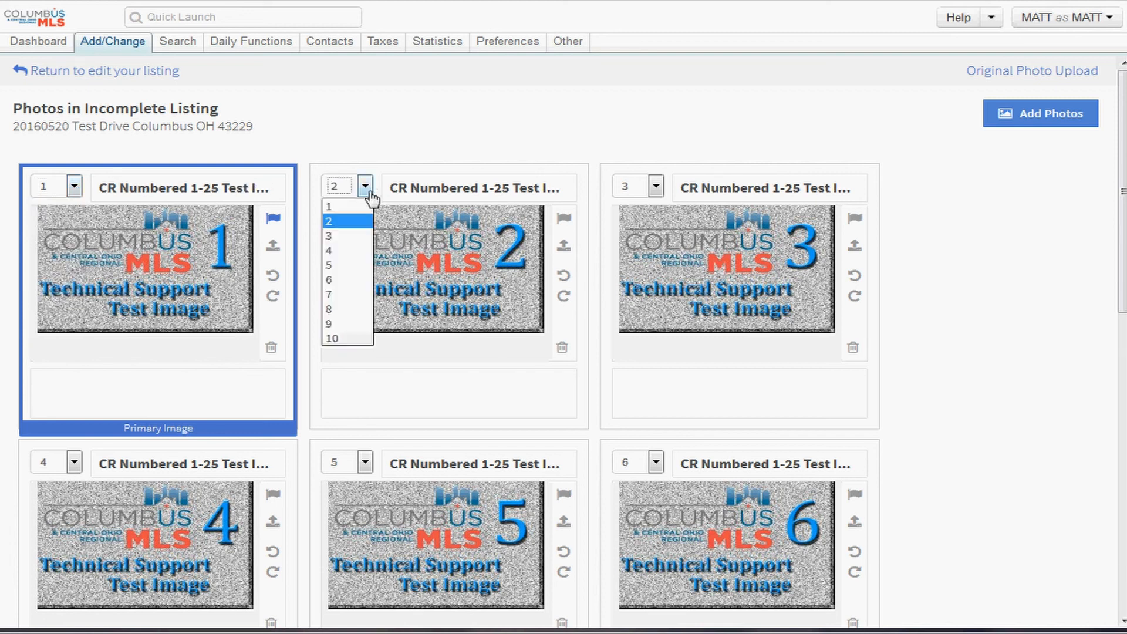
left_click(337, 294)
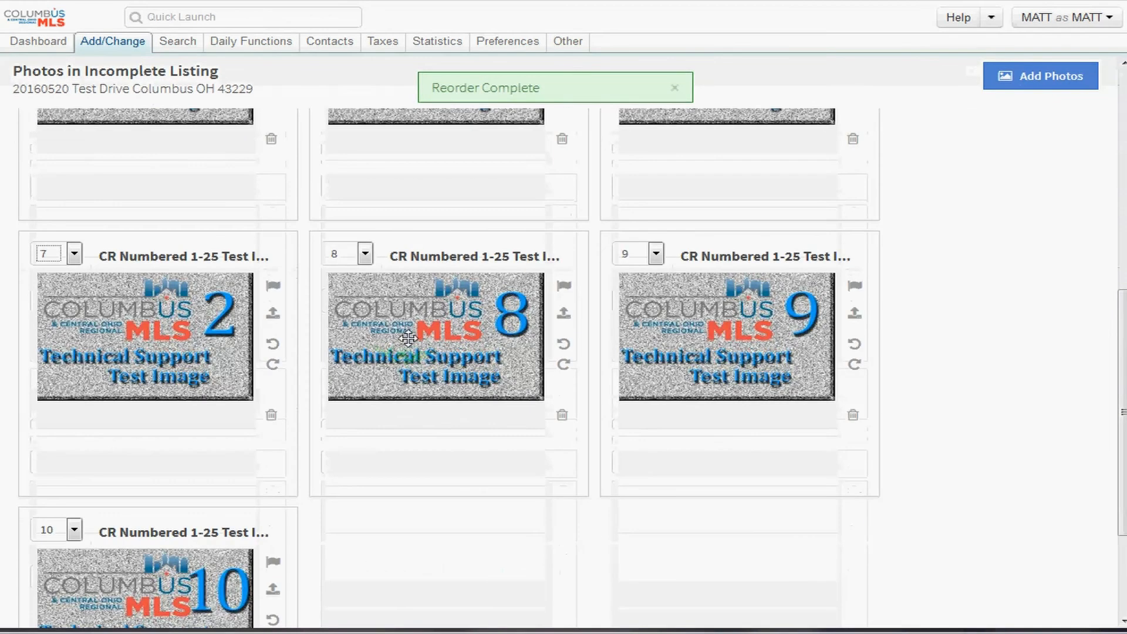
- Return photo 2 to position 2 and show photo 1's position choices
left_click(76, 256)
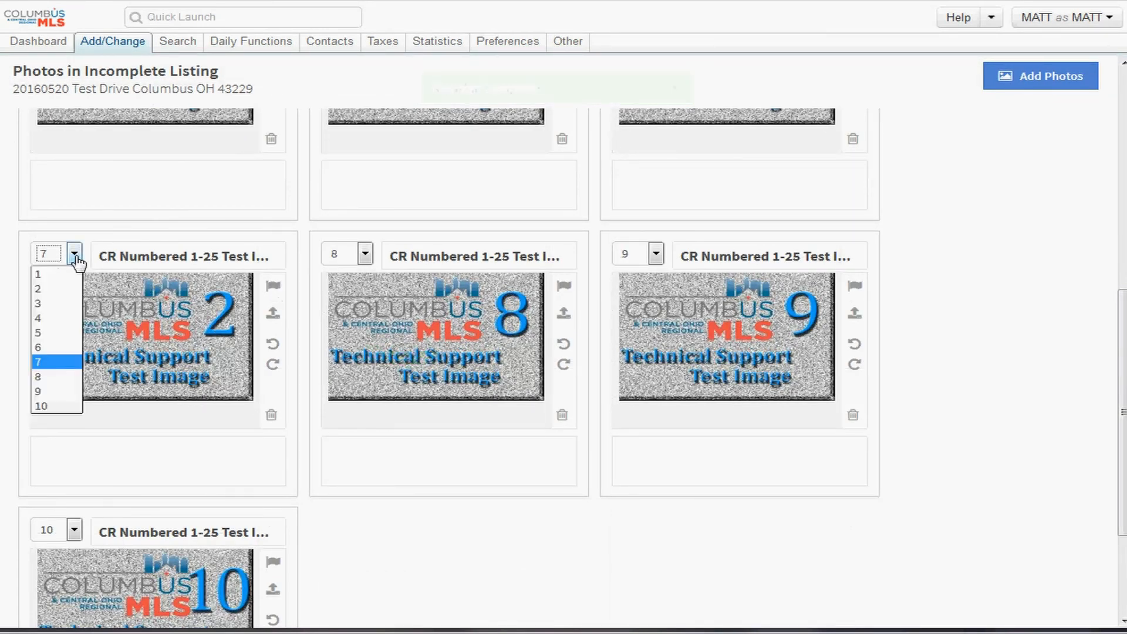
left_click(55, 290)
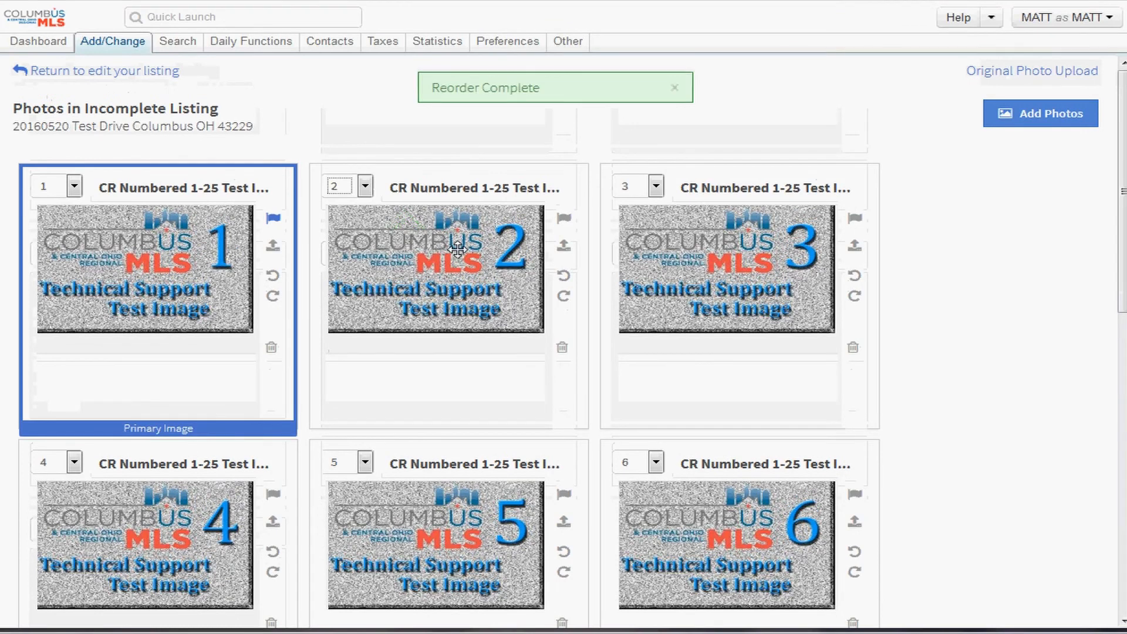
left_click(74, 187)
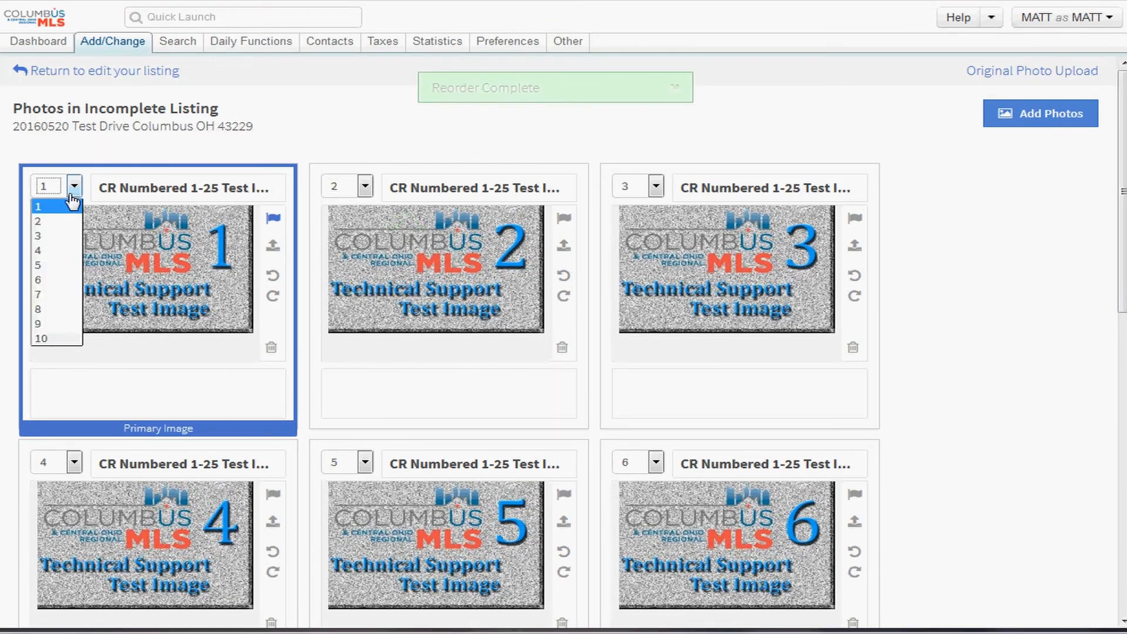
- Move photo 1 to position 10 and flag test image 1 as the primary image
left_click(57, 339)
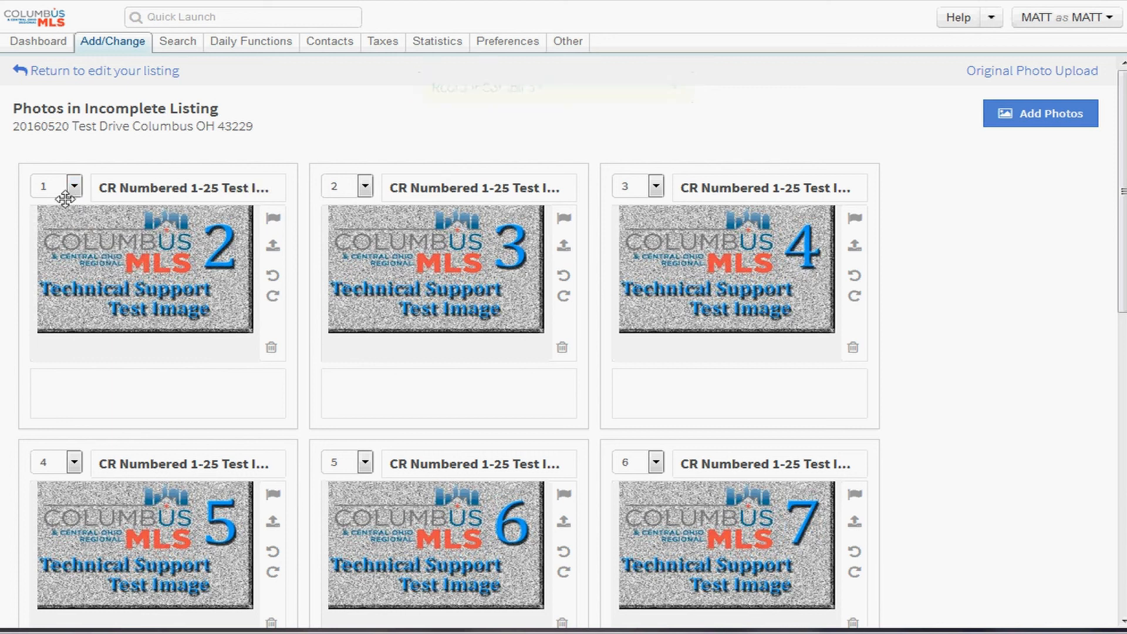
scroll(161, 251, "down", 10)
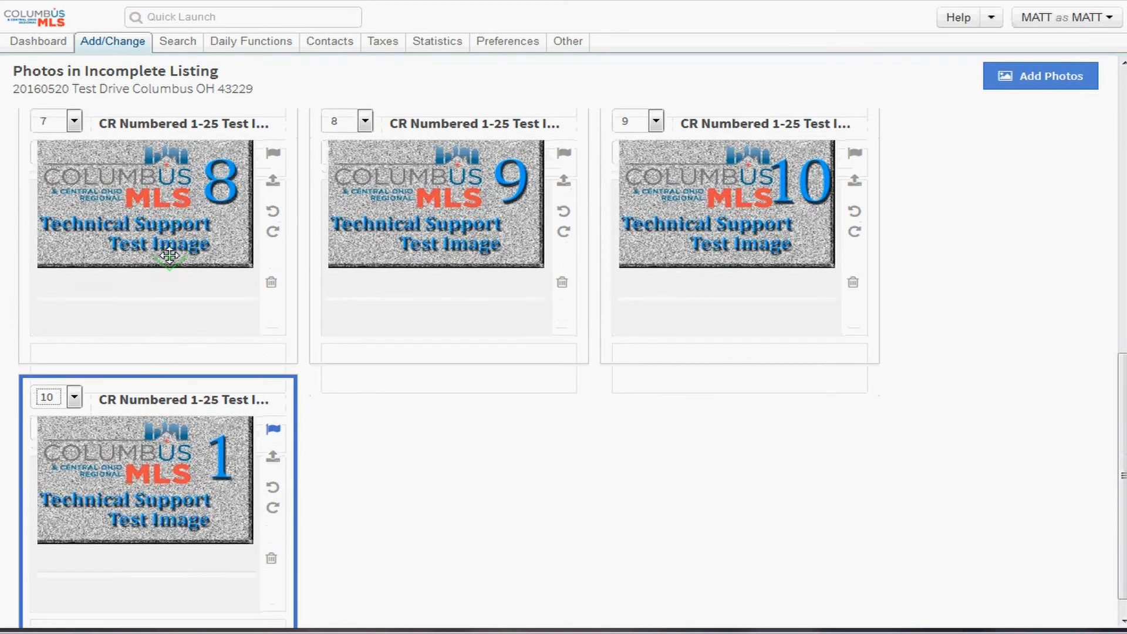
scroll(169, 255, "down", 1)
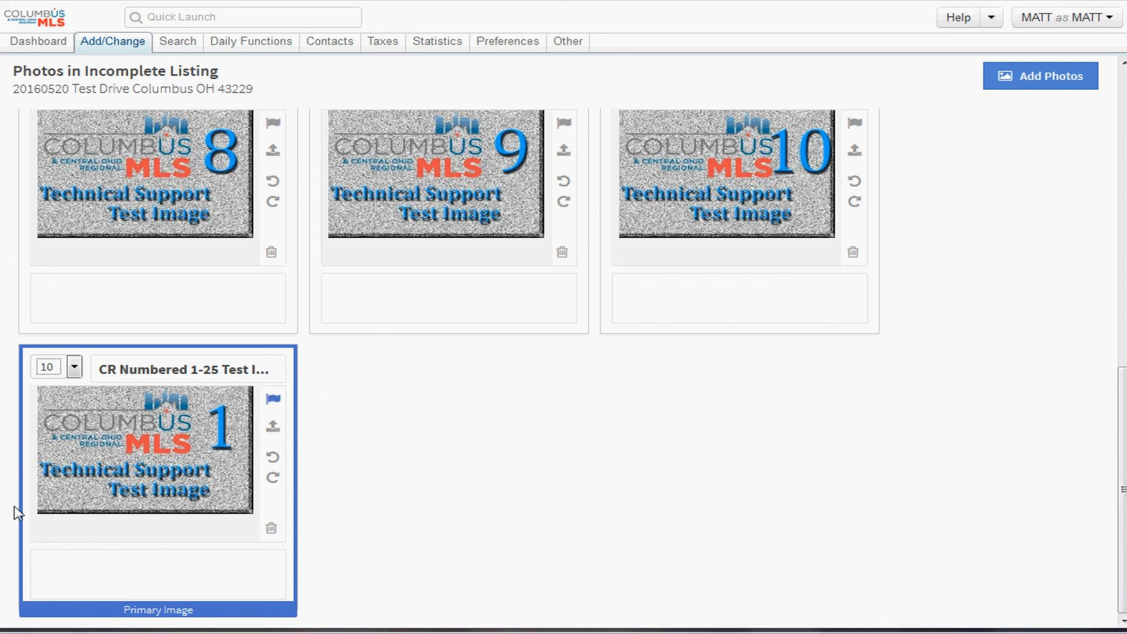
left_click(273, 401)
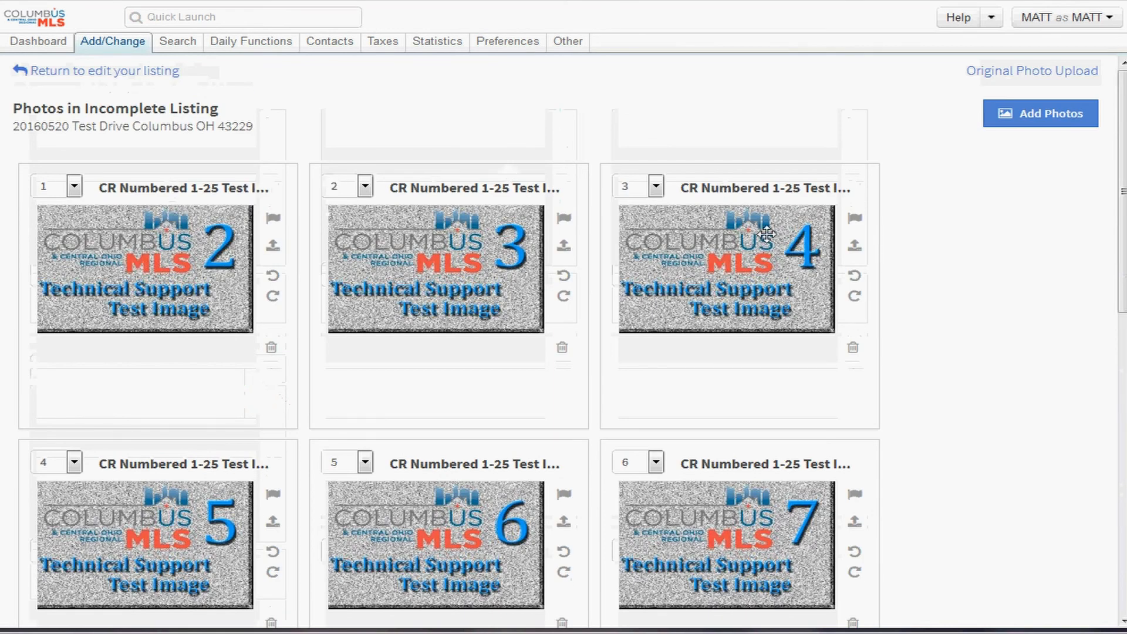
mouse_move(556, 469)
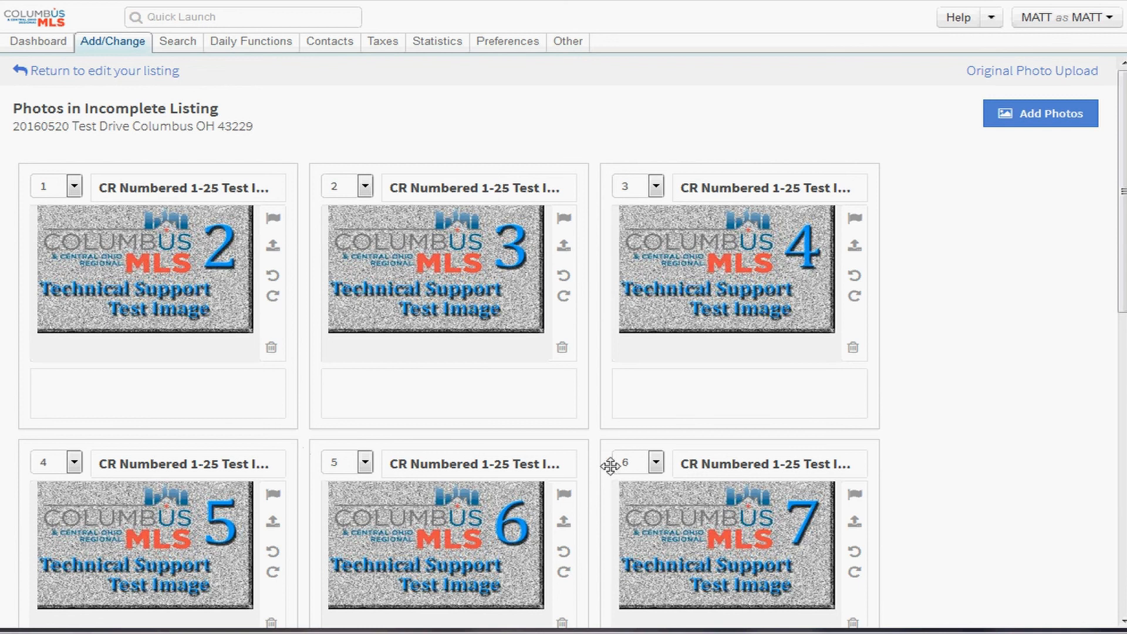
- Scroll through the photo list to check the new order and primary image
scroll(585, 412, "down", 10)
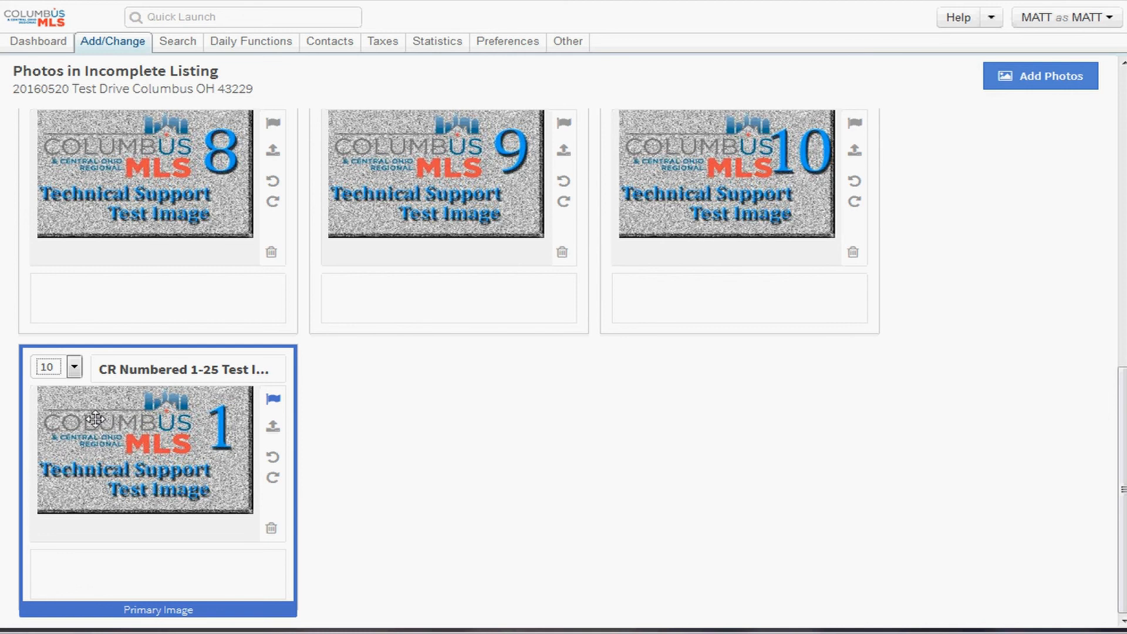
scroll(168, 429, "up", 1)
scroll(169, 429, "up", 8)
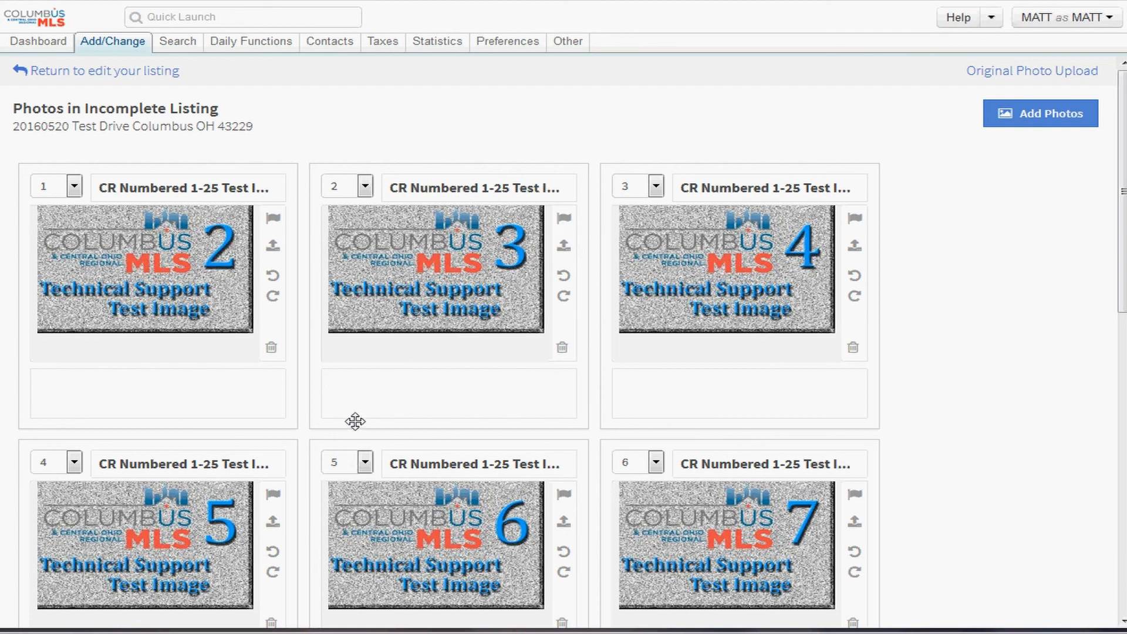
scroll(311, 392, "down", 10)
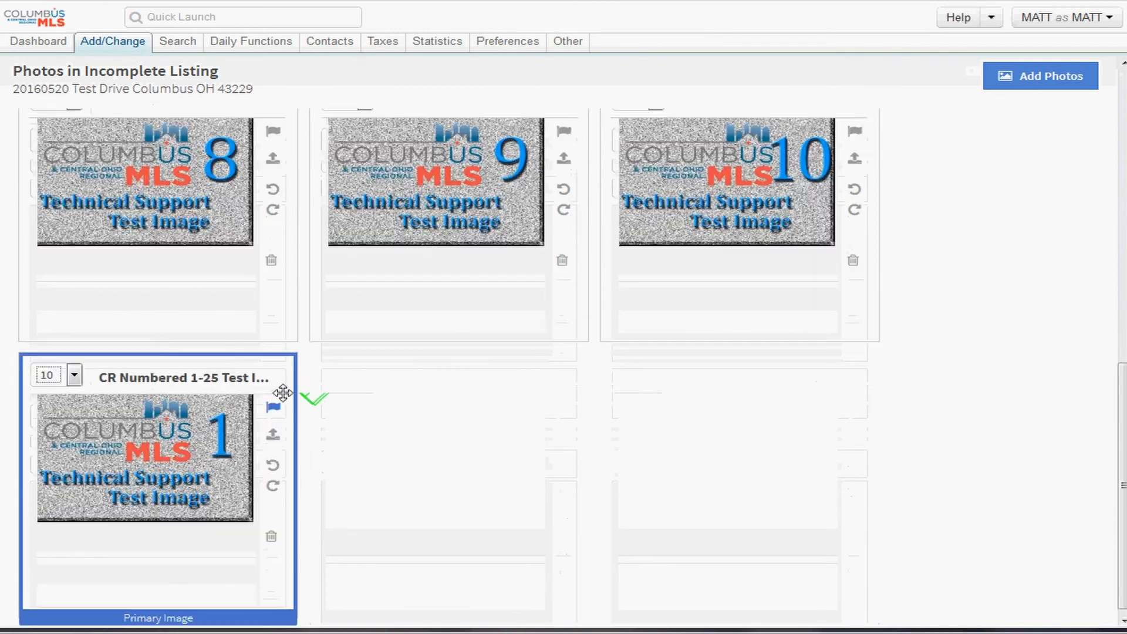
scroll(148, 477, "up", 10)
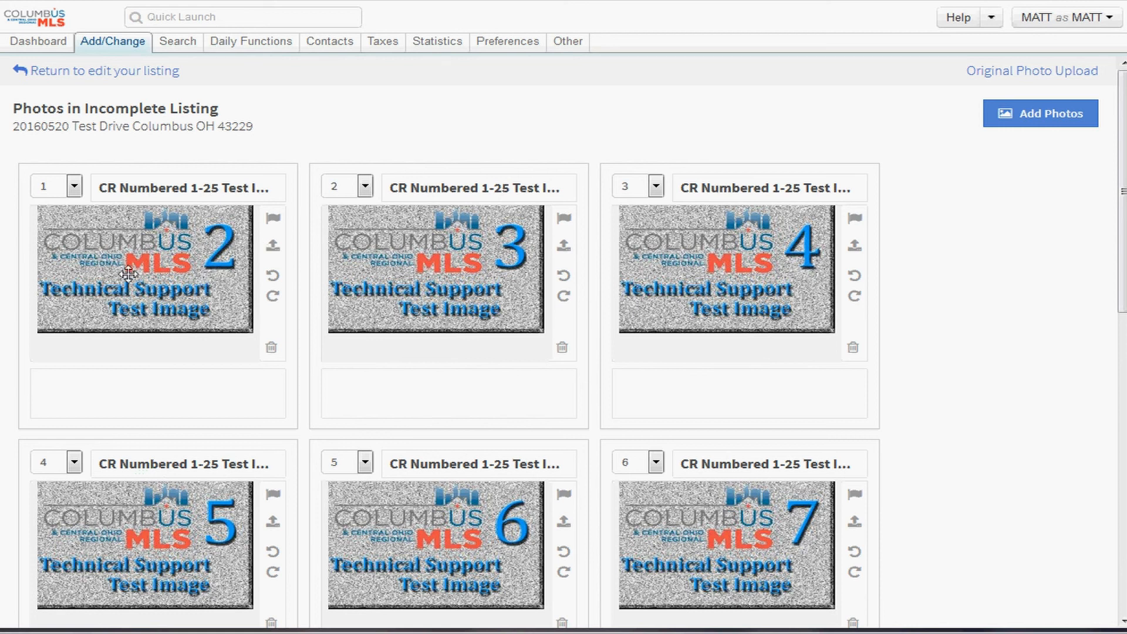
scroll(110, 277, "down", 10)
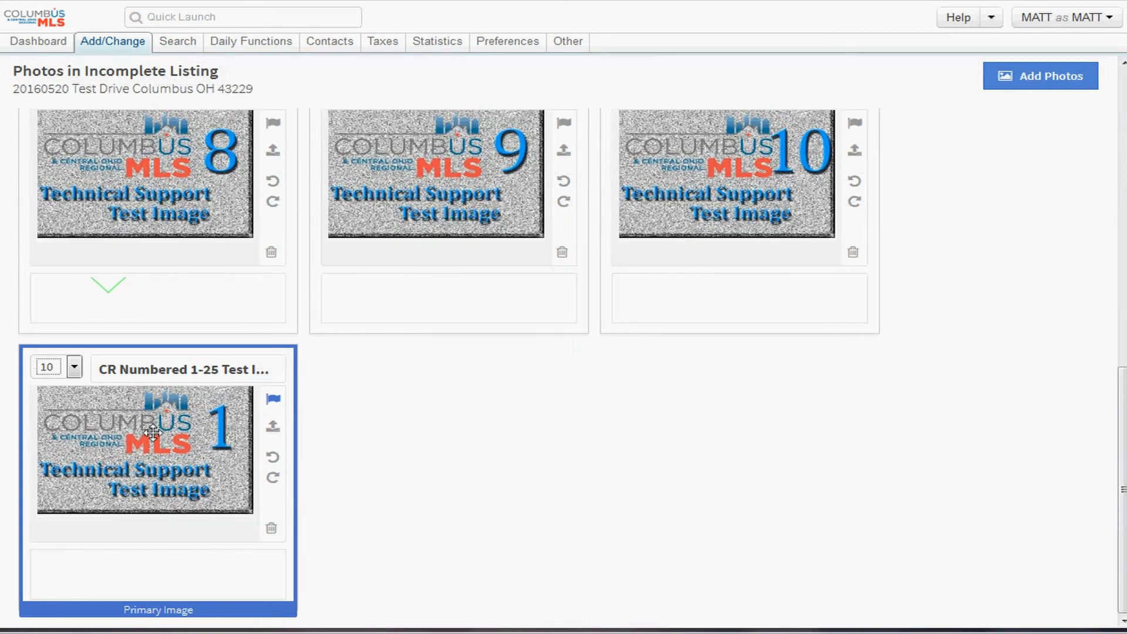
scroll(109, 281, "up", 10)
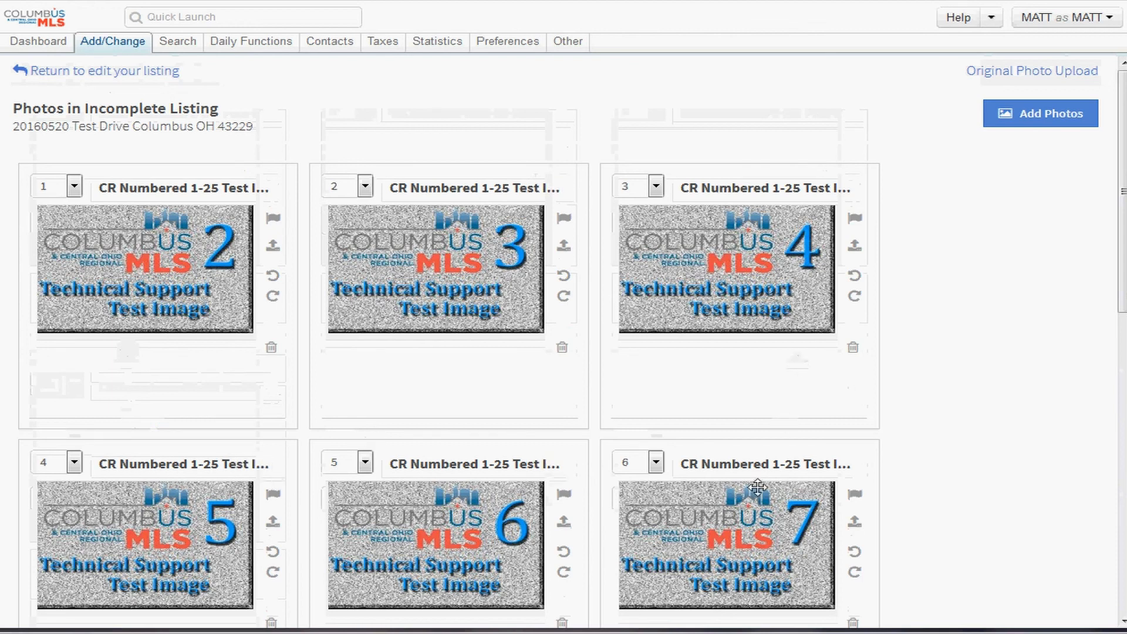
scroll(301, 302, "down", 10)
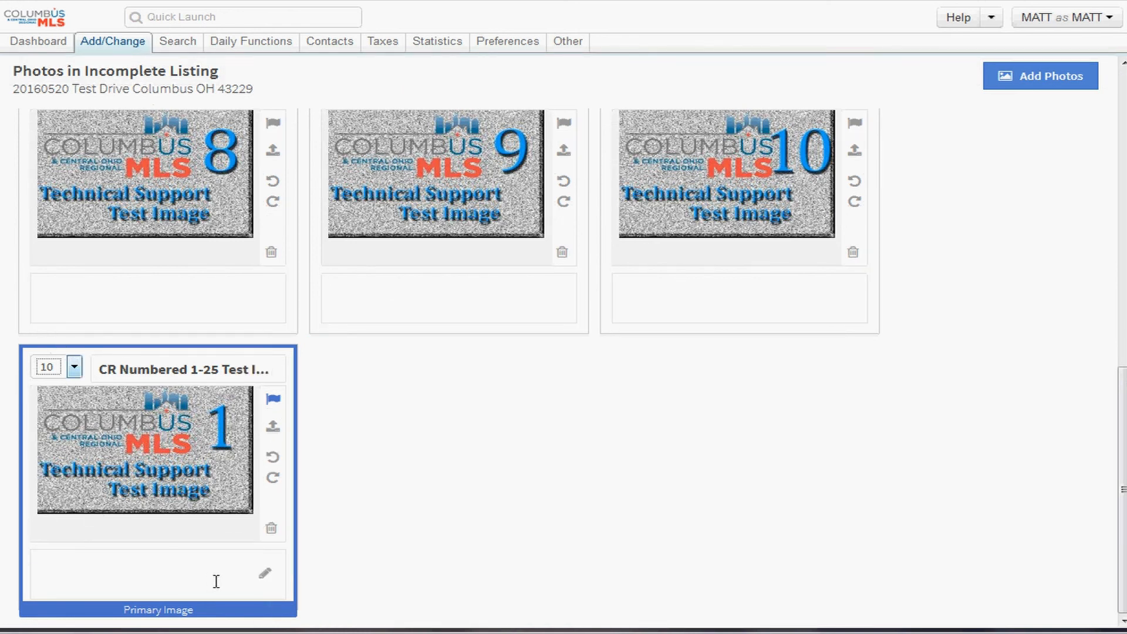
scroll(216, 581, "up", 10)
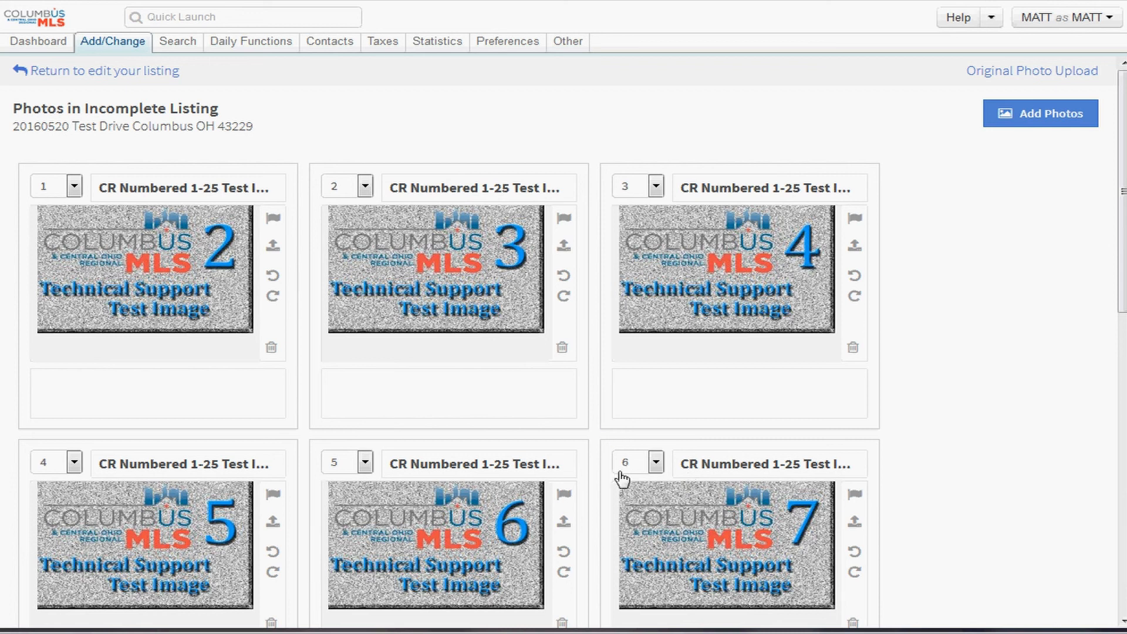
scroll(587, 457, "down", 10)
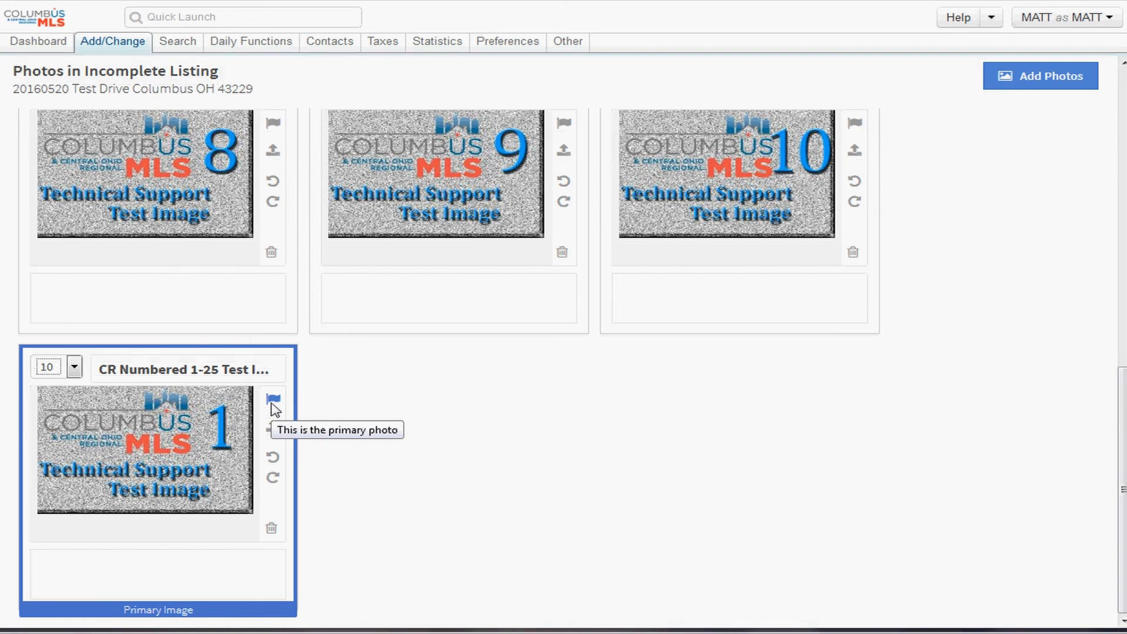
- Move the primary photo, test image 1, to position 1
left_click(74, 368)
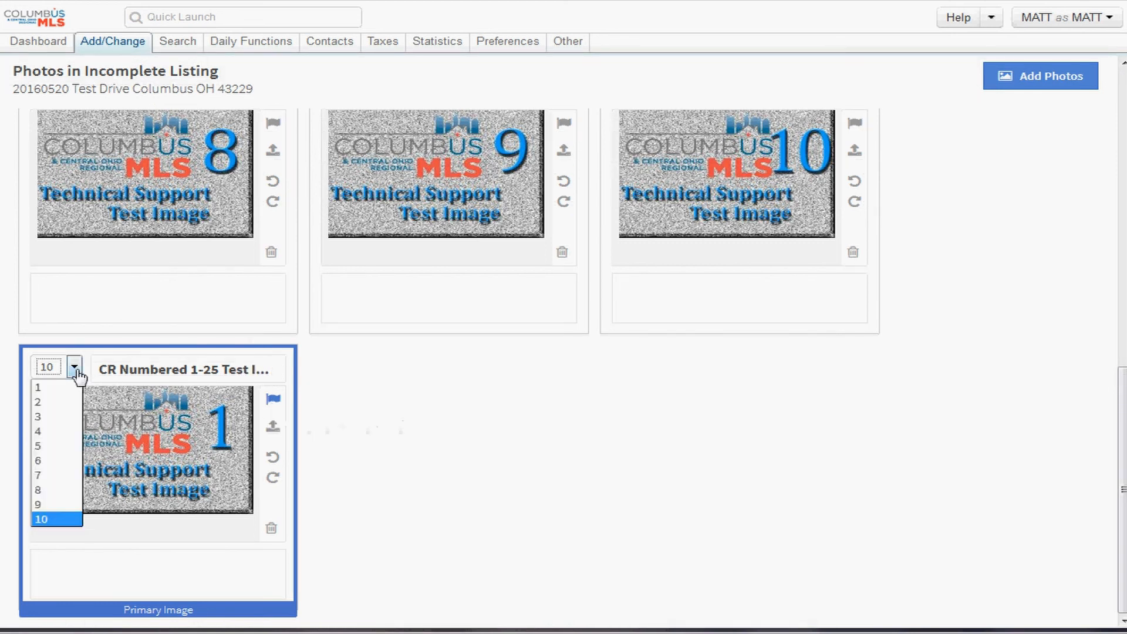
left_click(59, 387)
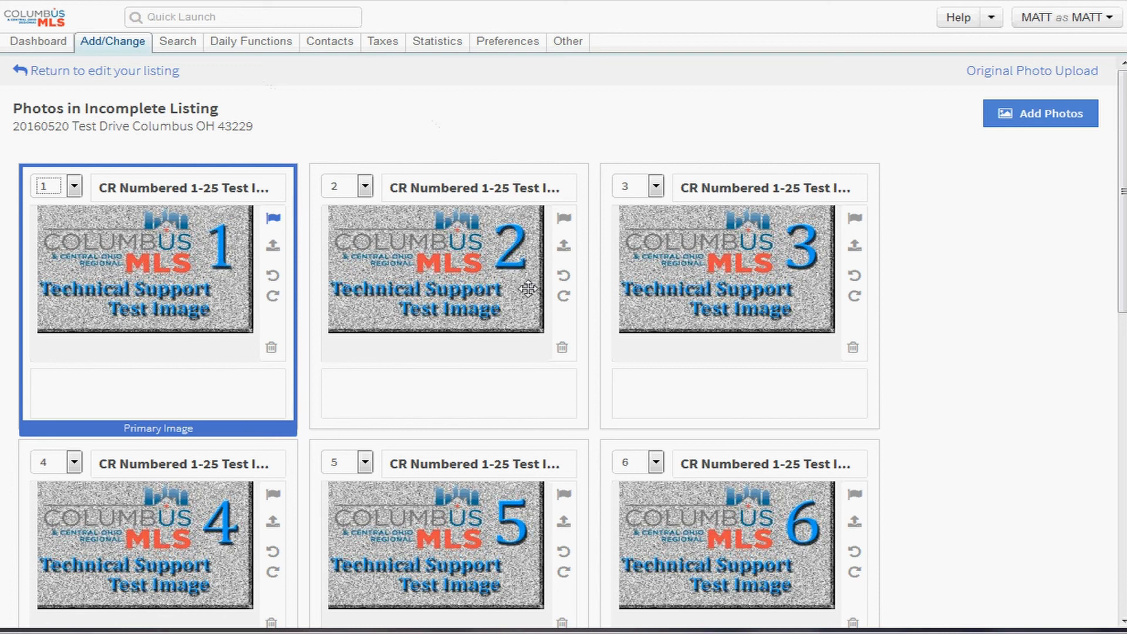
- Delete the word 'Numbered' from the first photo's title
left_click(184, 187)
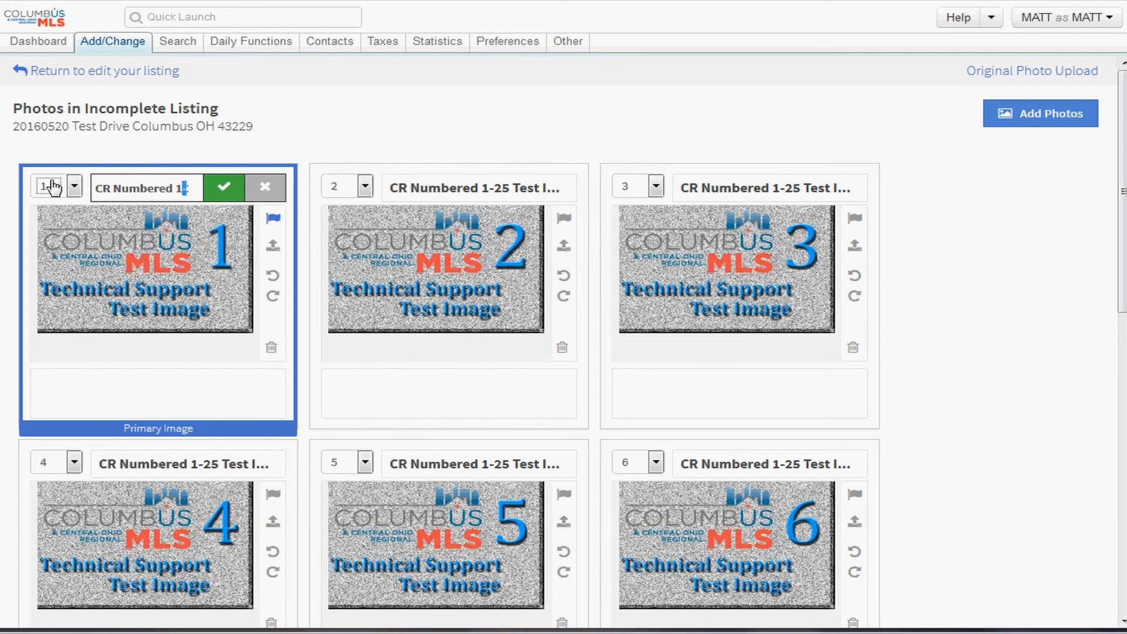
left_click(140, 197)
double_click(140, 189)
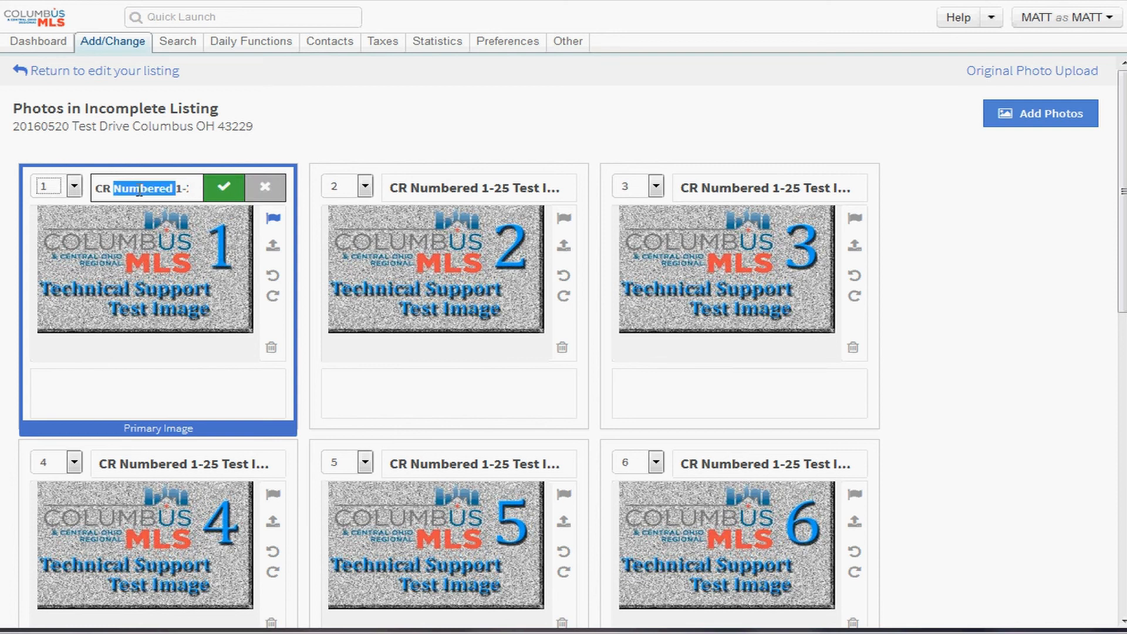
key("Delete")
key("Delete")
key("Delete")
key("Delete")
key("Delete")
key("Delete")
key("Delete")
key("Delete")
key("Delete")
key("Delete")
key("Delete")
key("Delete")
key("Delete")
key("Delete")
key("Delete")
key("Delete")
key("Delete")
key("Delete")
key("Delete")
key("Delete")
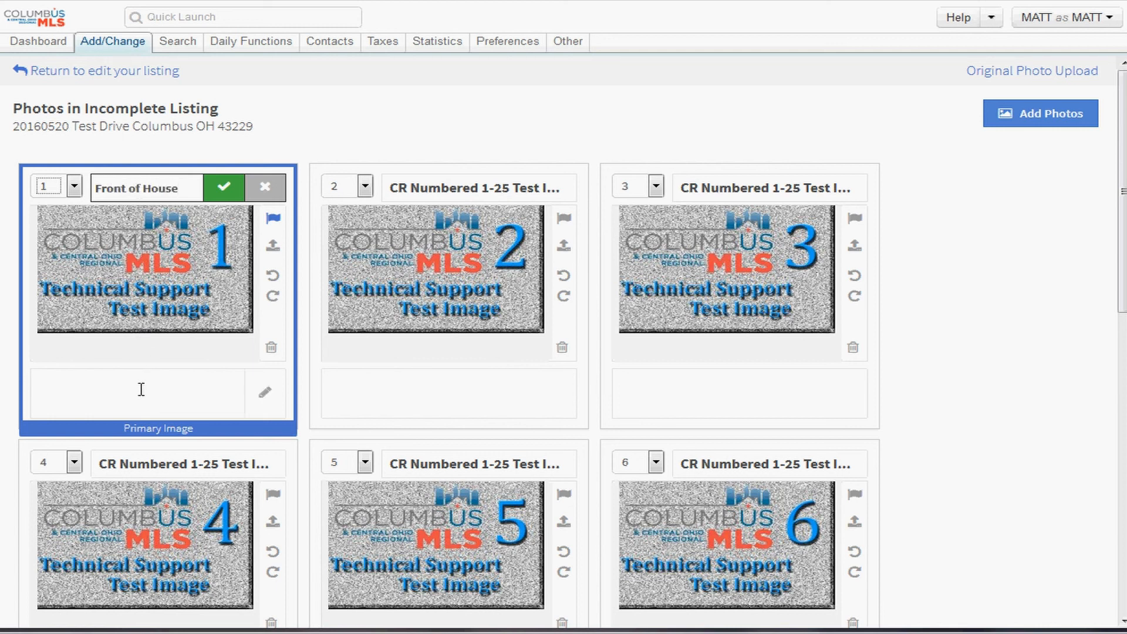
- Type the caption 'great view of the common lake out front window' in the first photo's description
scroll(141, 390, "down", 8)
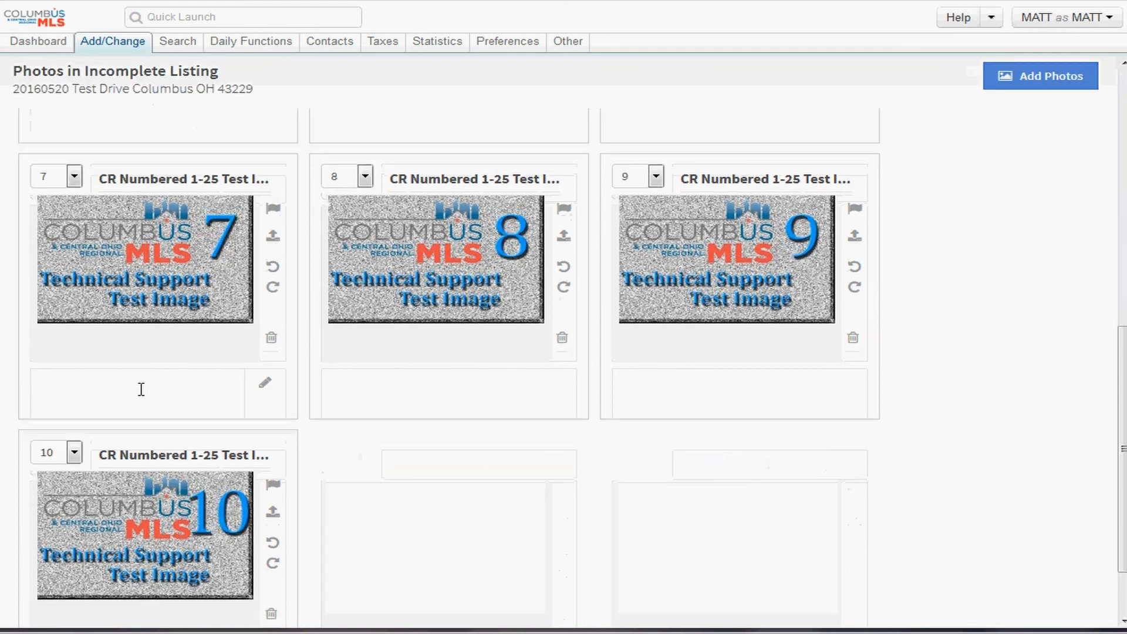
left_click(152, 365)
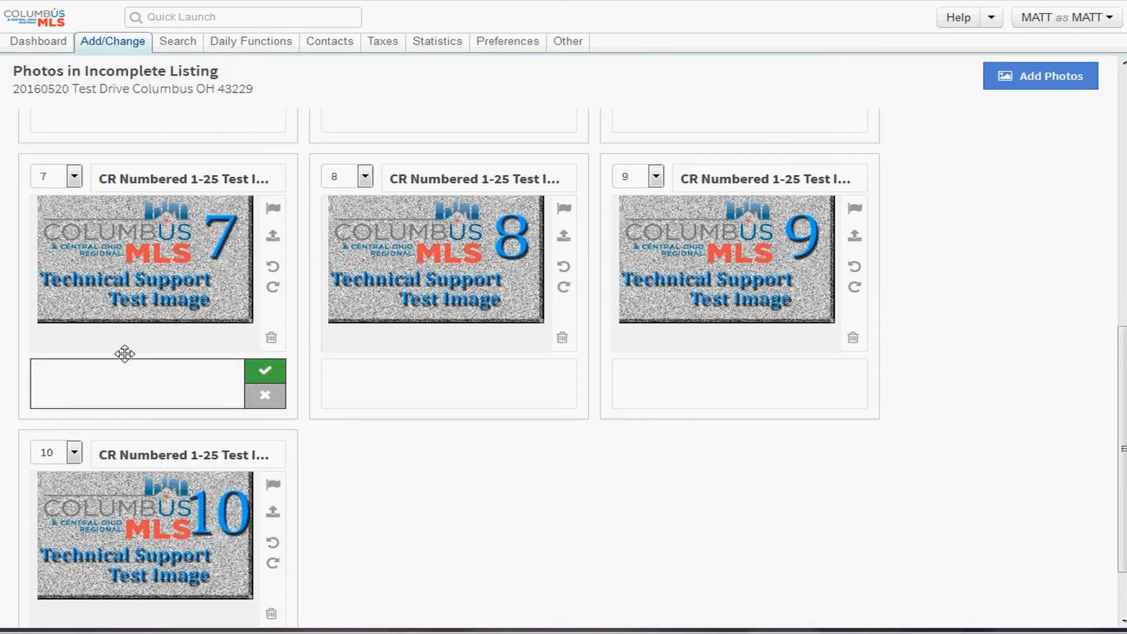
scroll(132, 280, "up", 8)
left_click(122, 393)
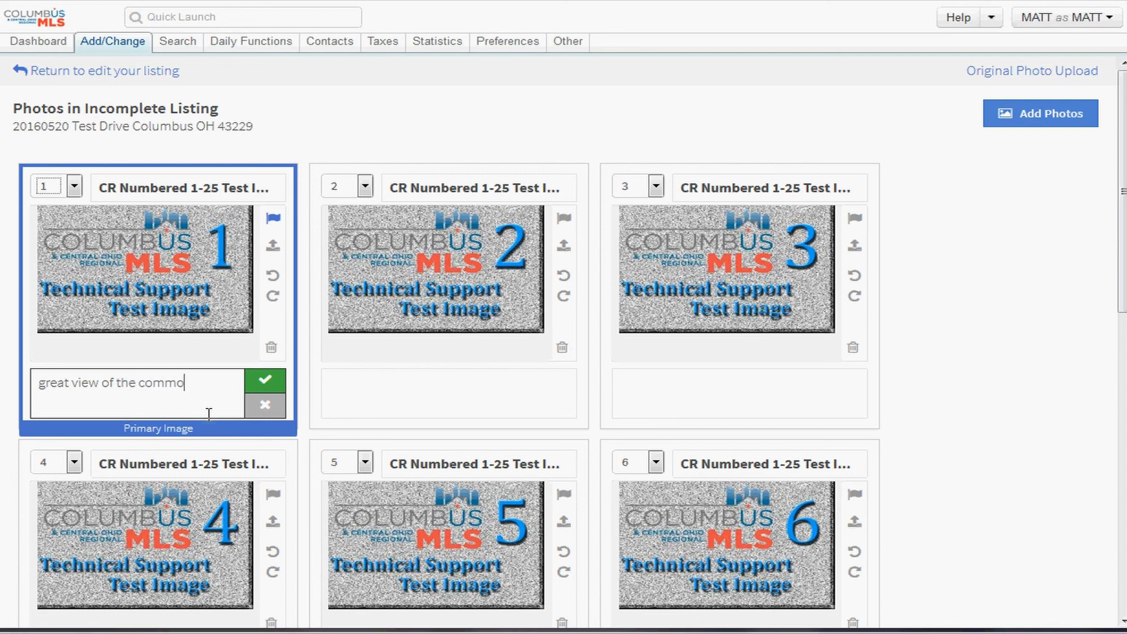
type("ne")
type(" lake out front")
type(" windo")
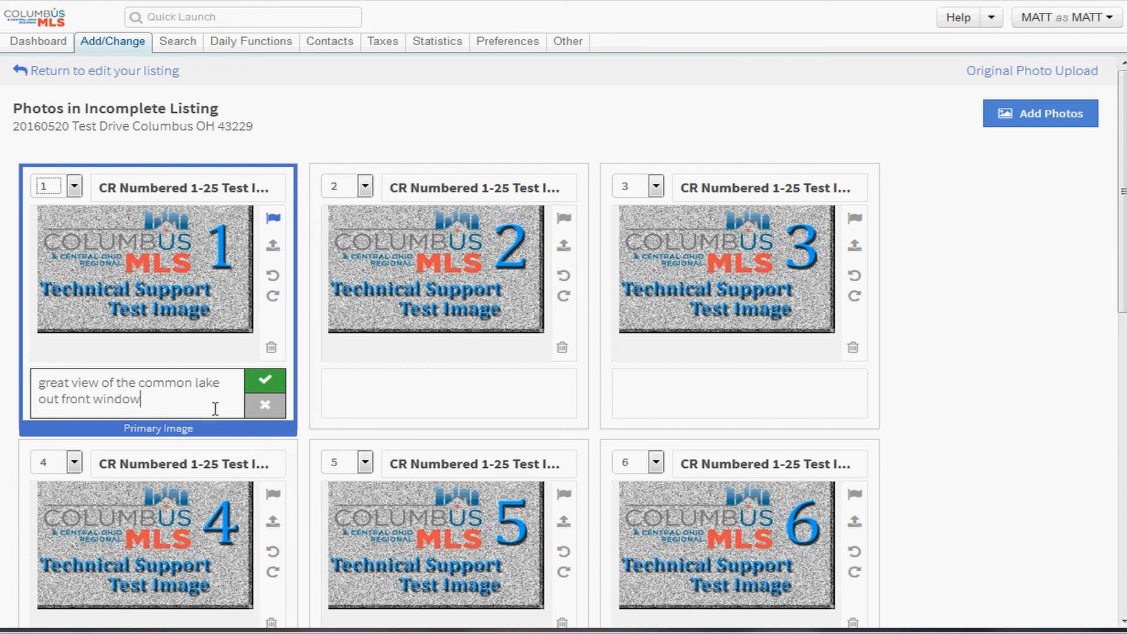
type("w")
- Save the first photo's description and title photo 2 'back of house'
left_click(263, 382)
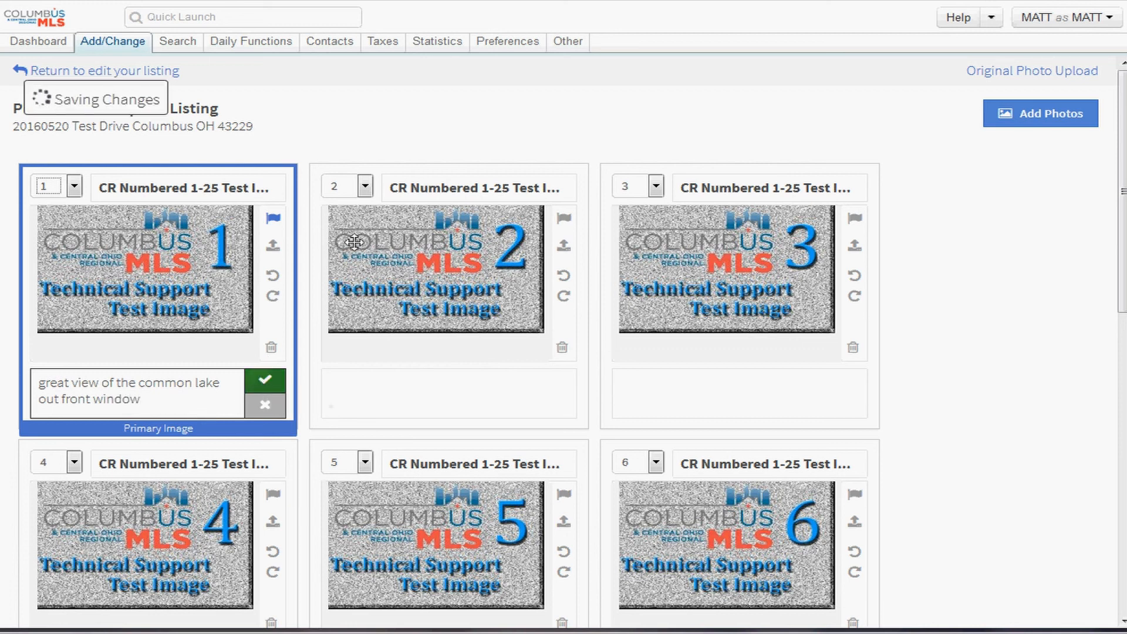
left_click(454, 189)
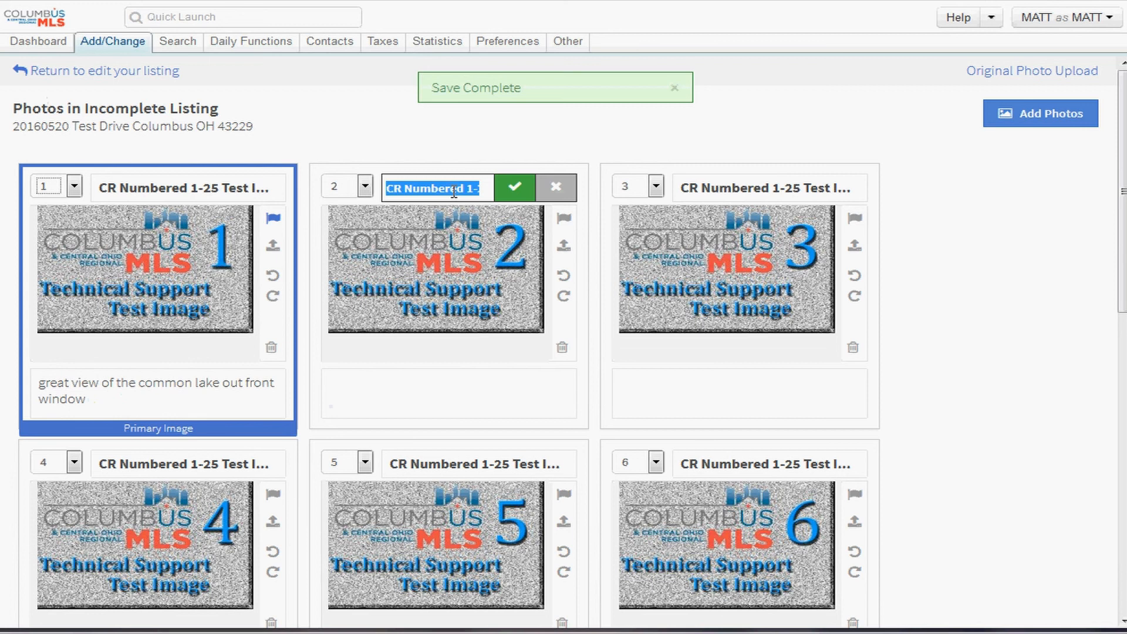
type("back of ")
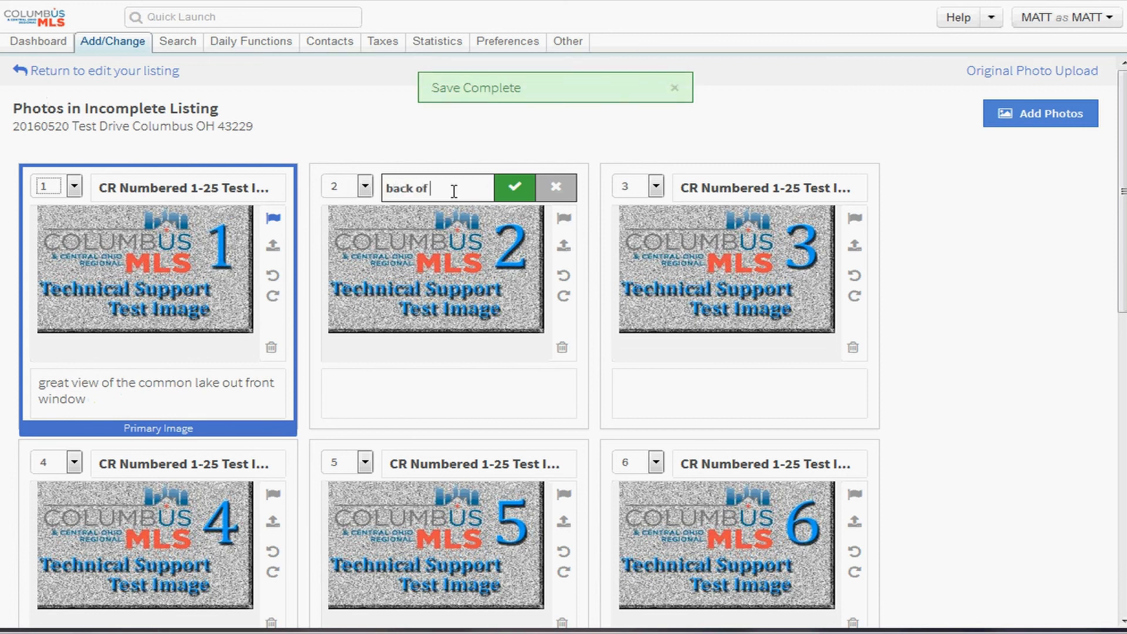
type("house")
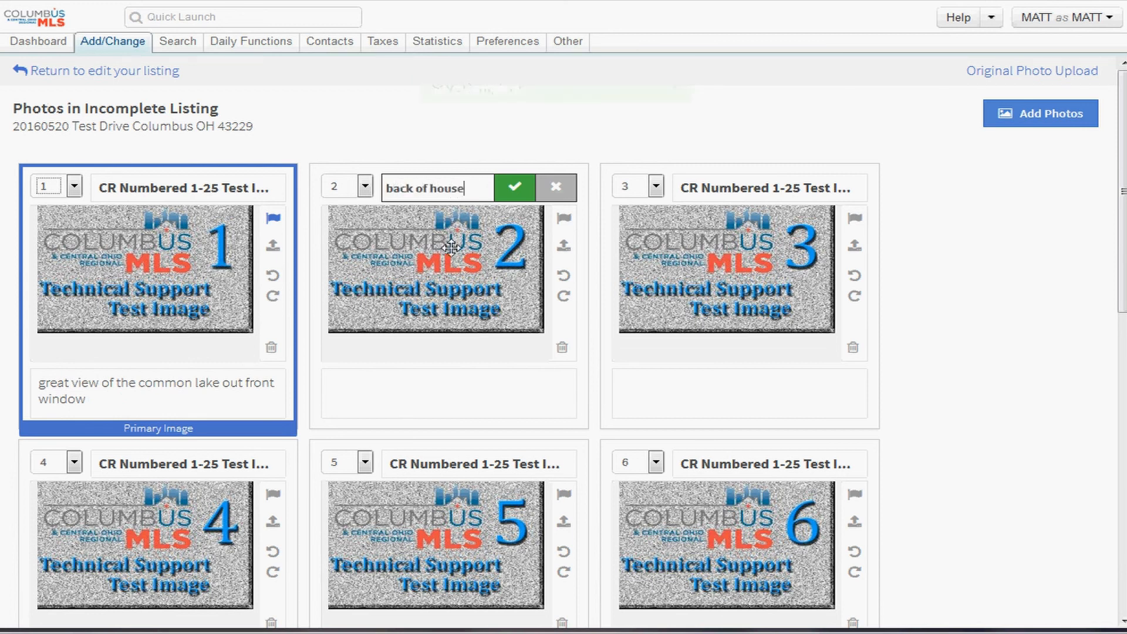
- Type a contact note in photo 2's description and keep the 'back of house' title
left_click(431, 383)
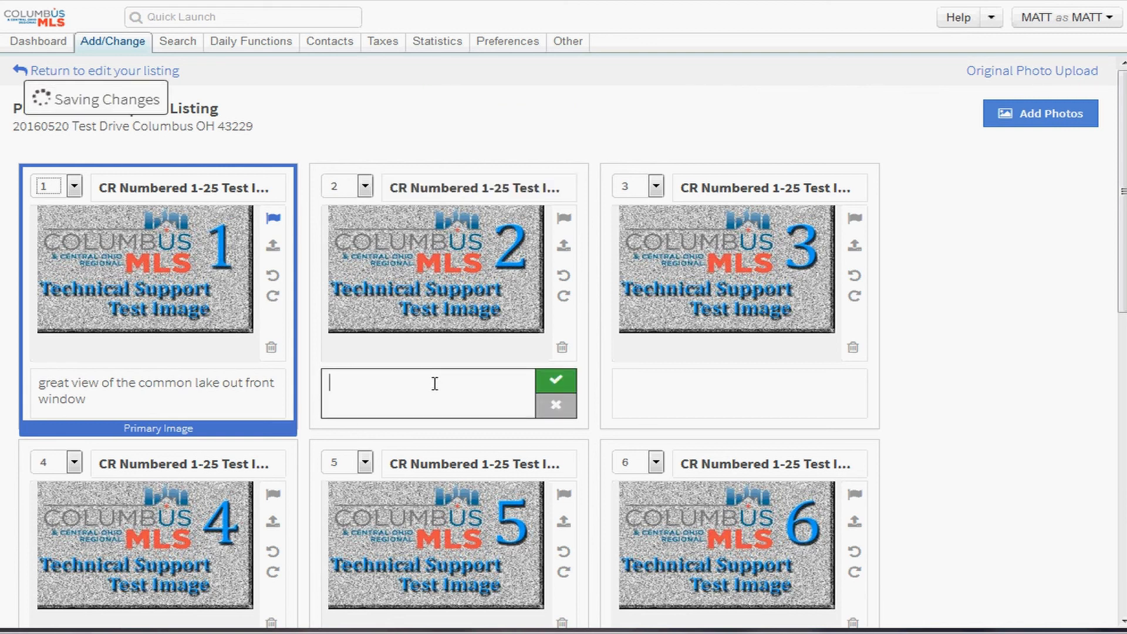
type("call matt @")
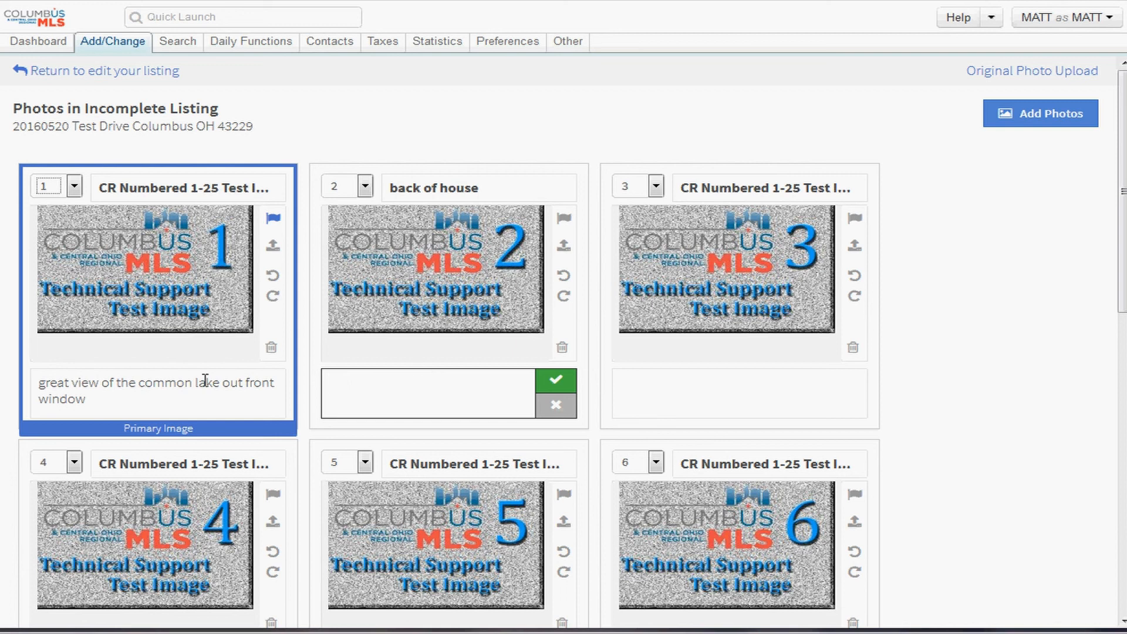
double_click(429, 188)
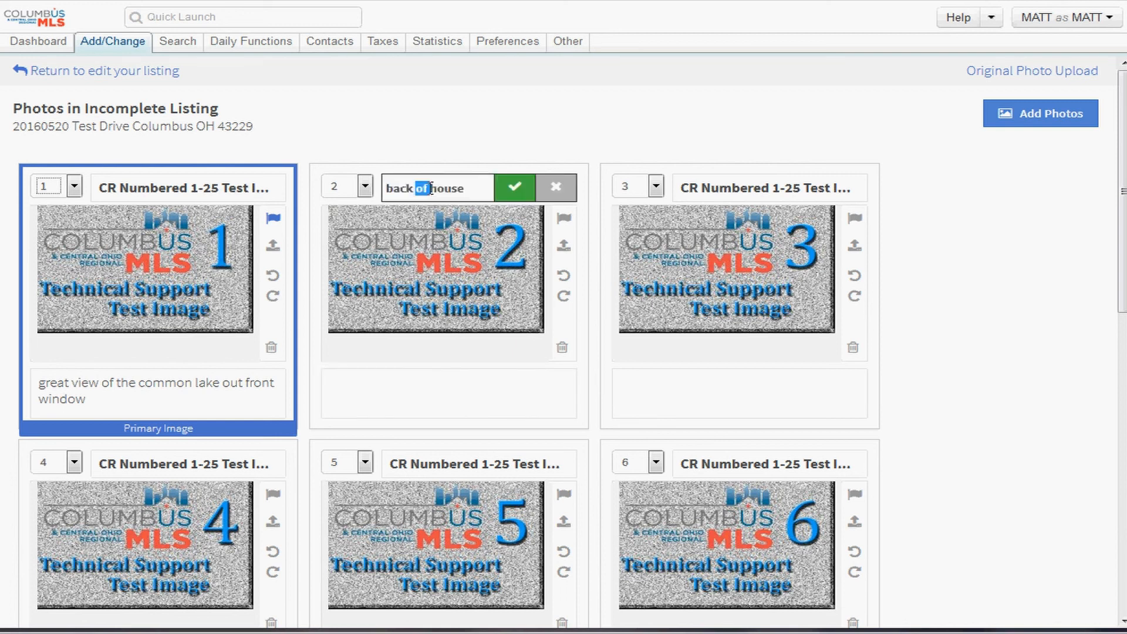
left_click(432, 383)
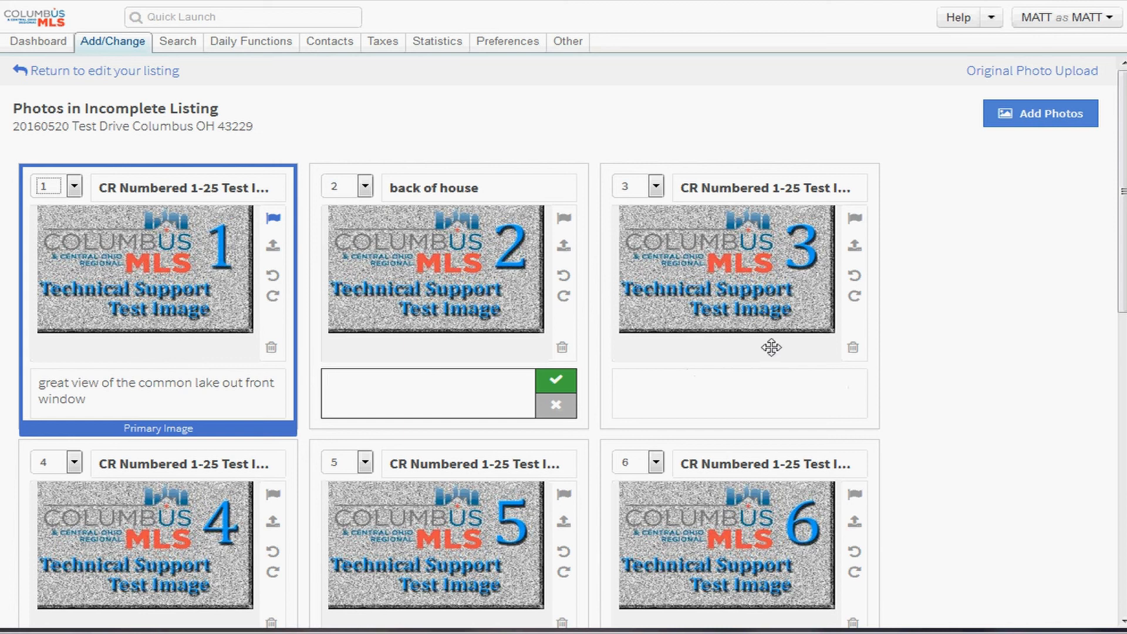
left_click_drag(188, 71, 18, 83)
- Go back from the photos to the incomplete listing's overview and open its Listing Information form
left_click(44, 76)
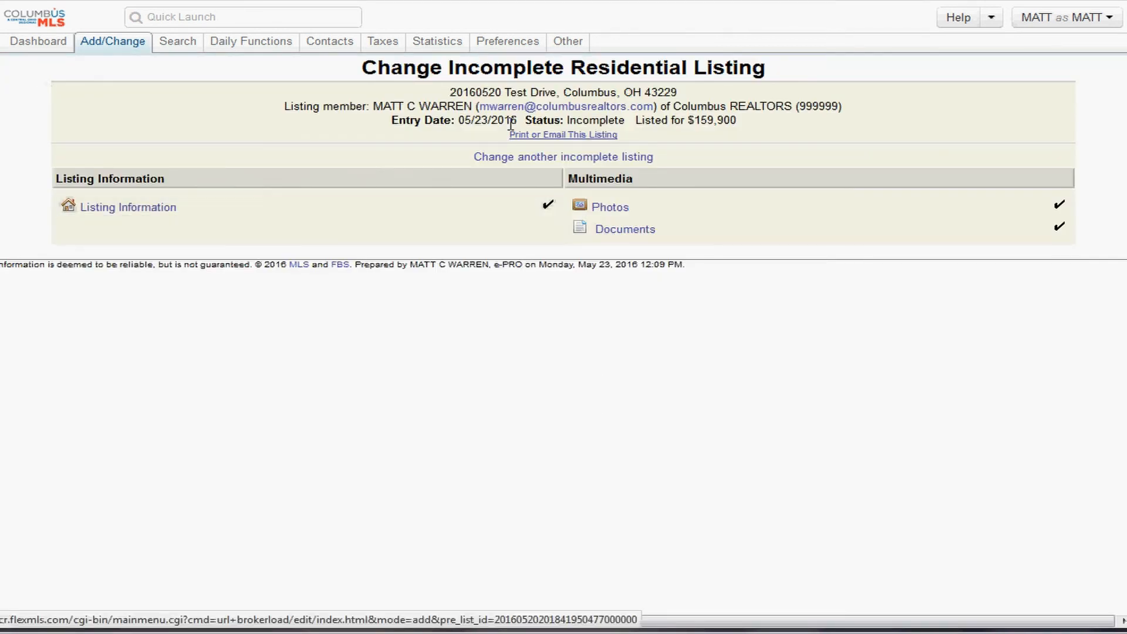
double_click(611, 123)
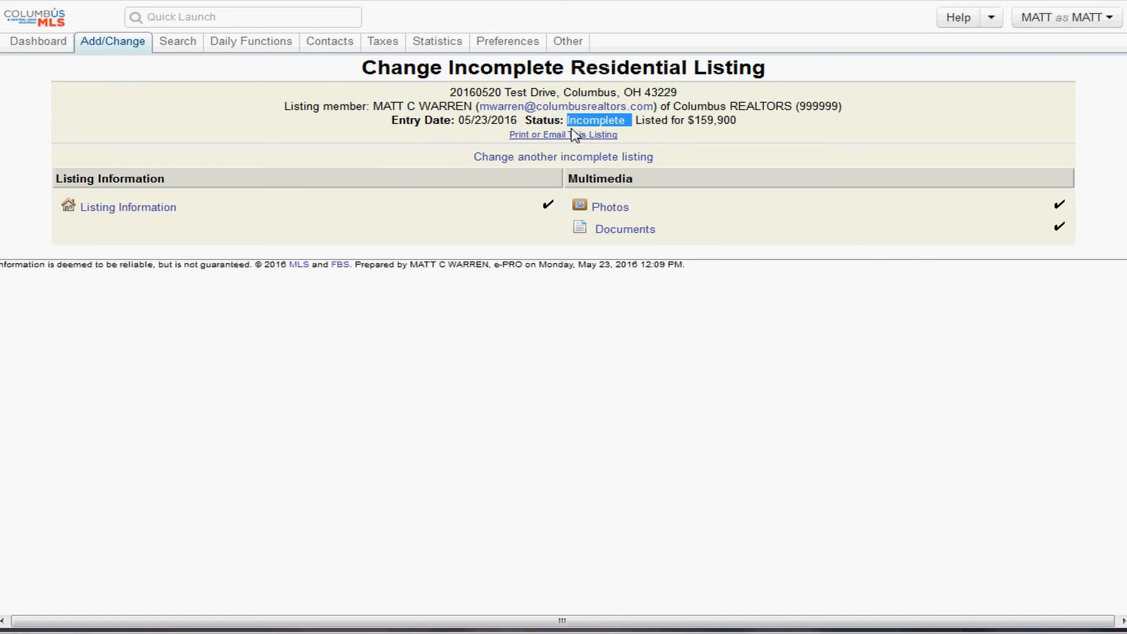
left_click(145, 216)
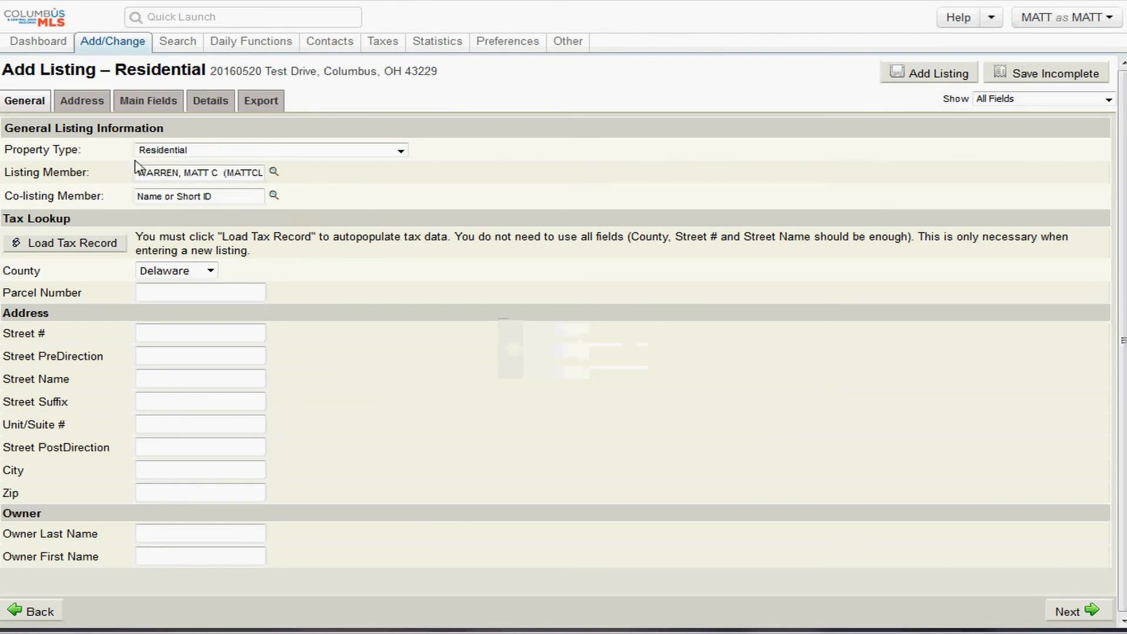
- Switch the listing form to its Address section
left_click_drag(254, 251, 141, 236)
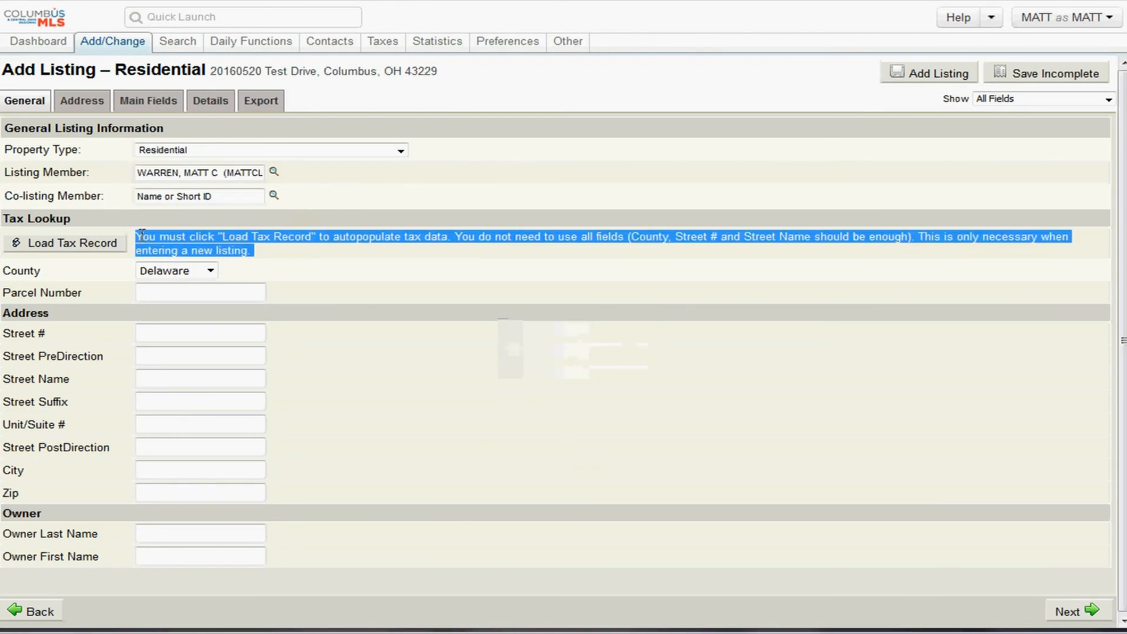
left_click(79, 108)
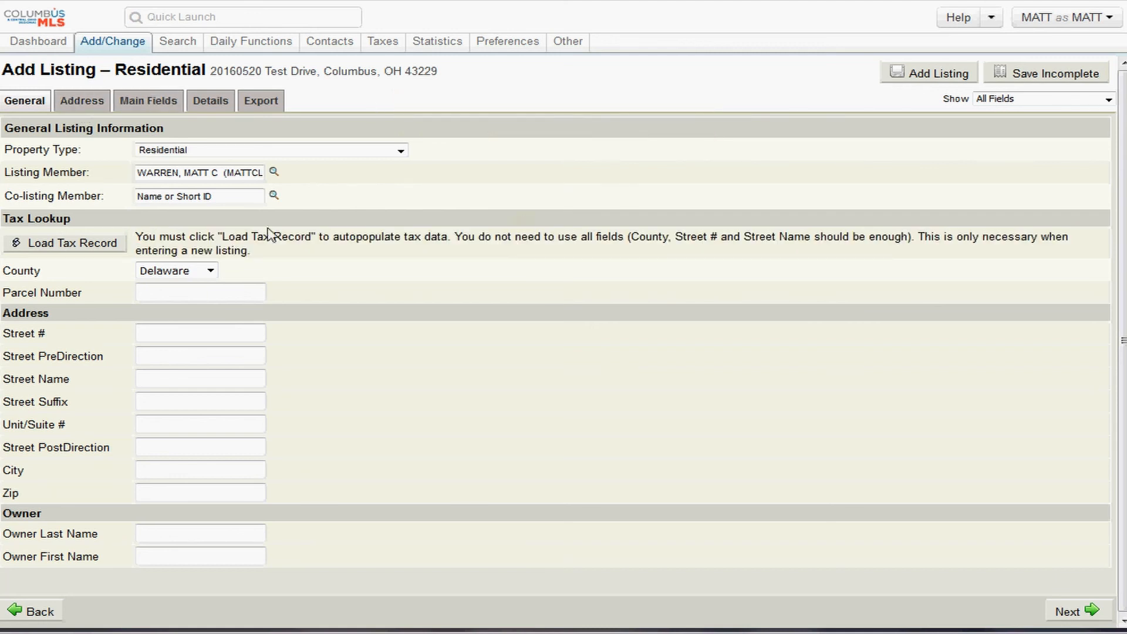
left_click_drag(248, 251, 150, 251)
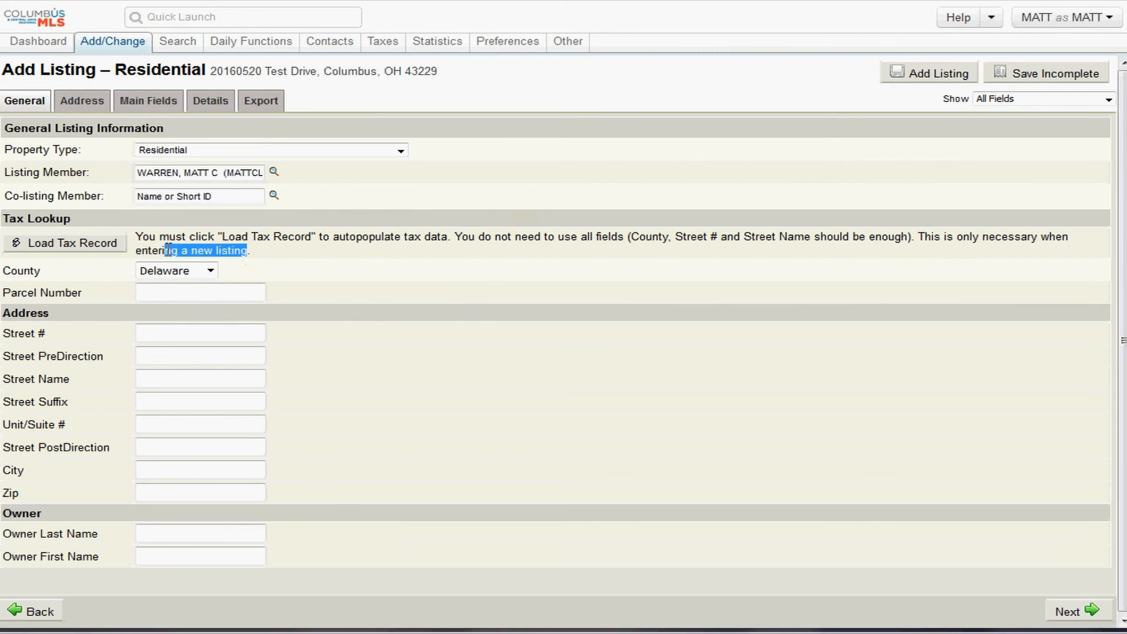
left_click(86, 103)
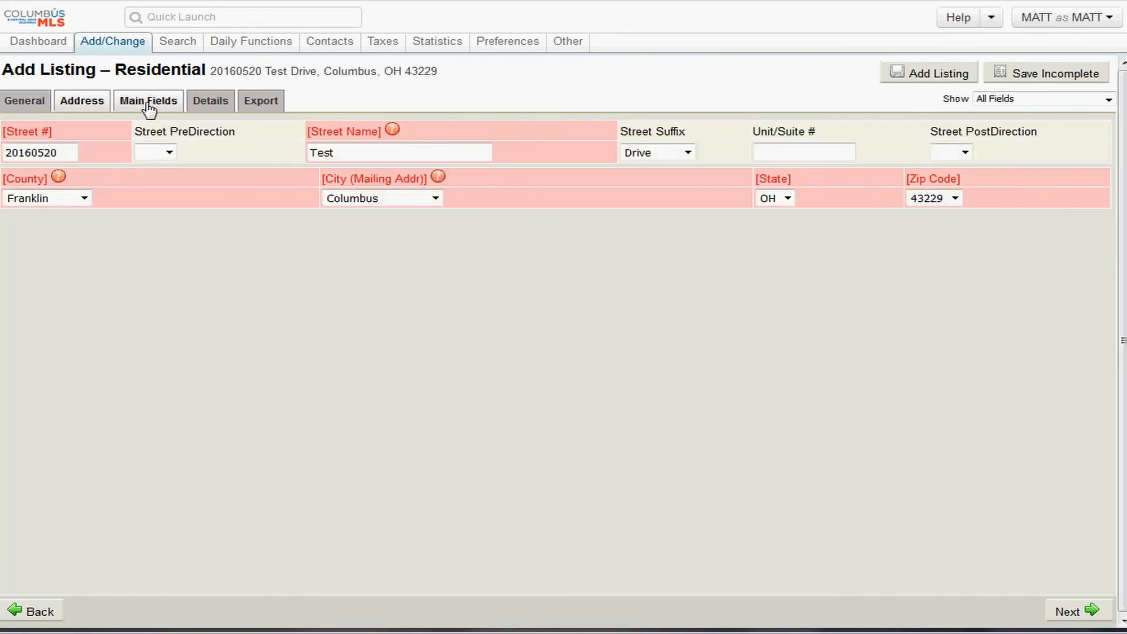
- Look over the Main Fields tab, then the Details tab with bedroom and bath levels
left_click(148, 102)
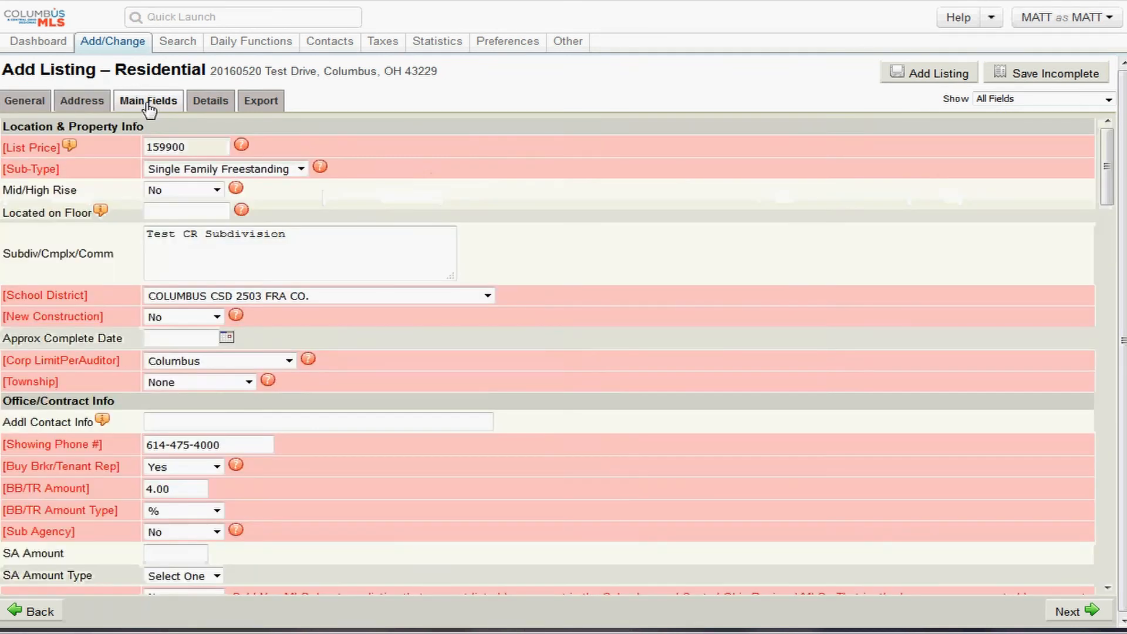
scroll(294, 242, "down", 5)
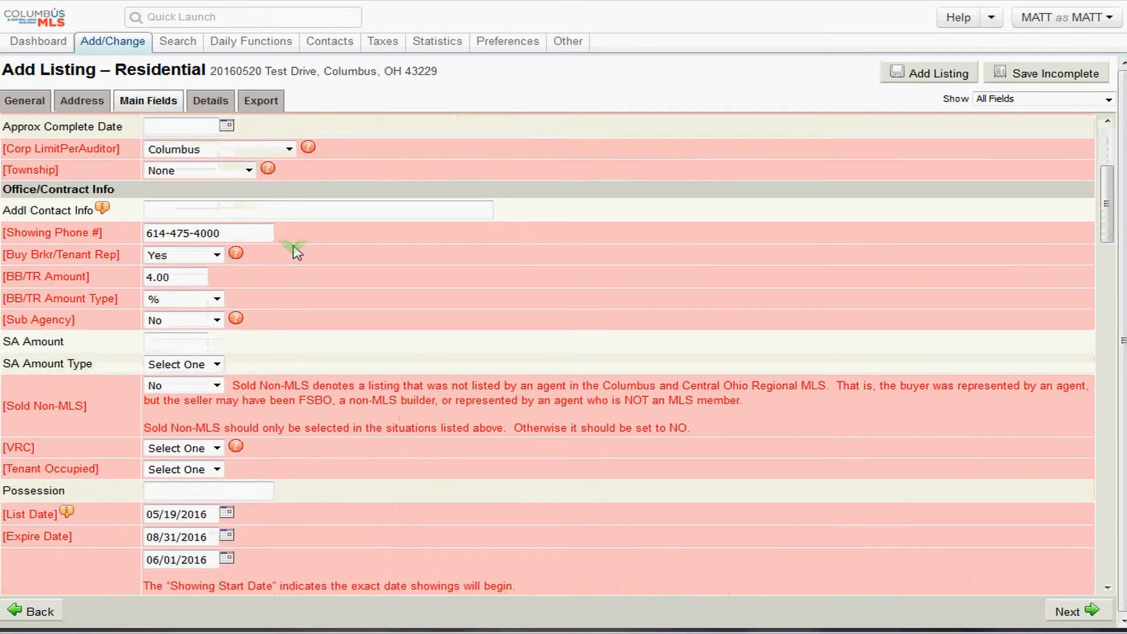
scroll(294, 319, "up", 2)
left_click(210, 101)
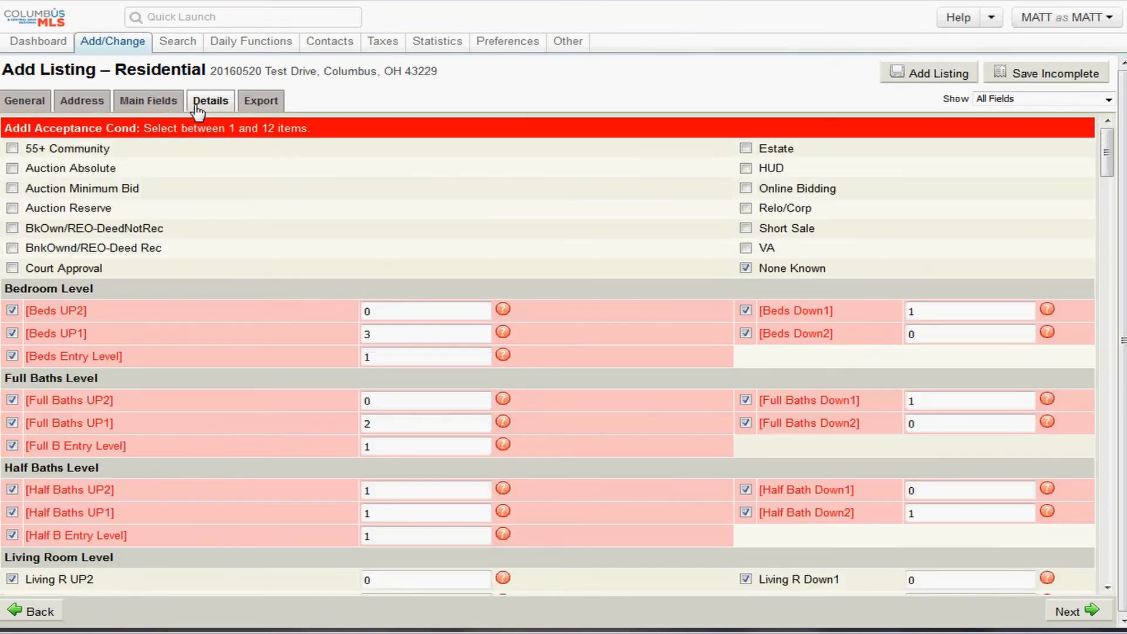
scroll(351, 295, "down", 4)
scroll(351, 295, "up", 4)
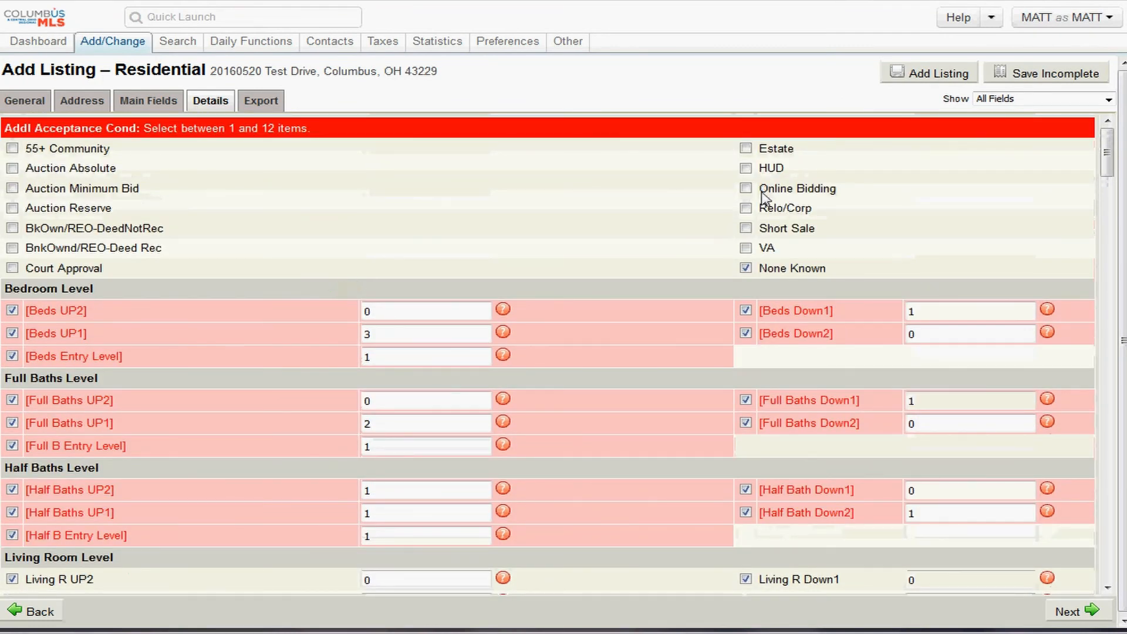
- Submit with Add Listing and dismiss the 3 errors to reveal empty VRC and Tenant Occupied
left_click(924, 78)
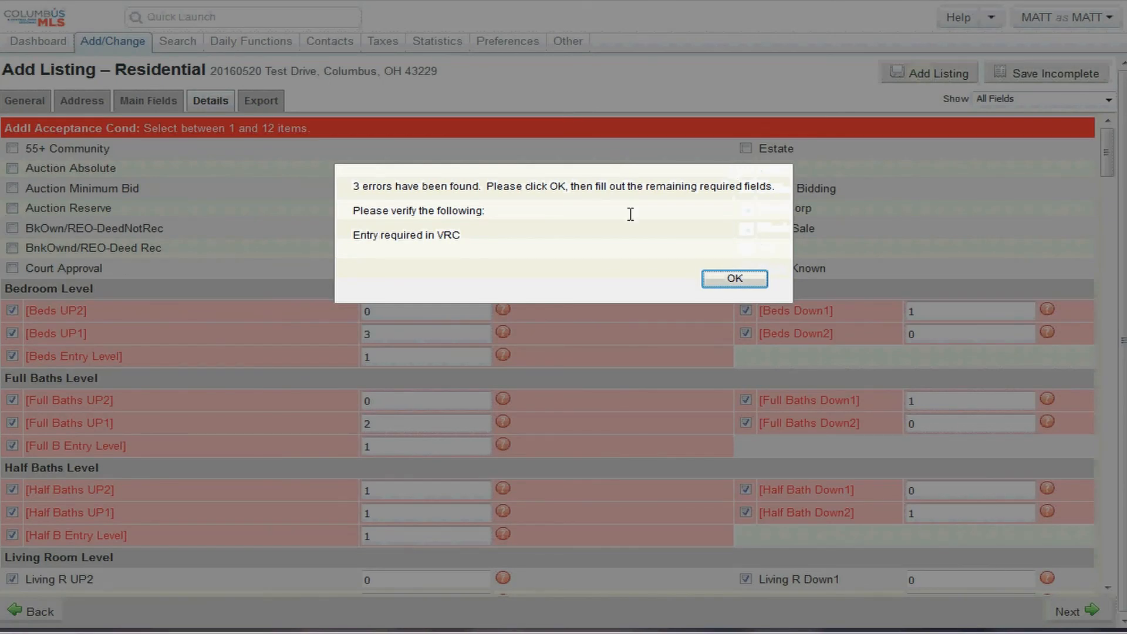
left_click_drag(465, 185, 531, 212)
left_click(729, 280)
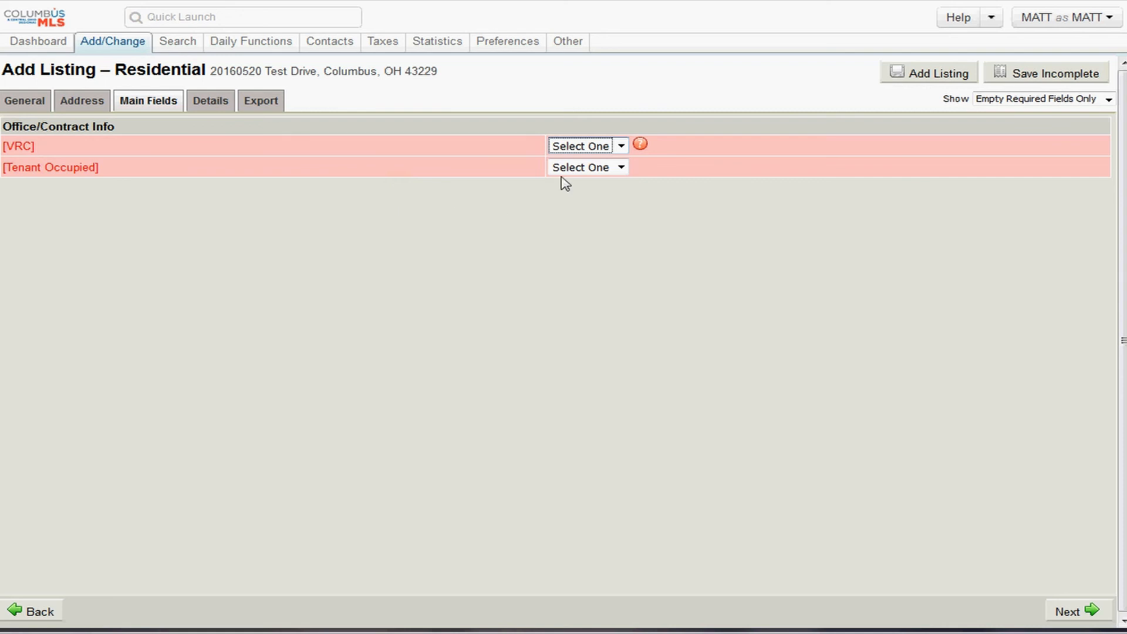
- Read the VRC field's help explanation, then close it
left_click(643, 149)
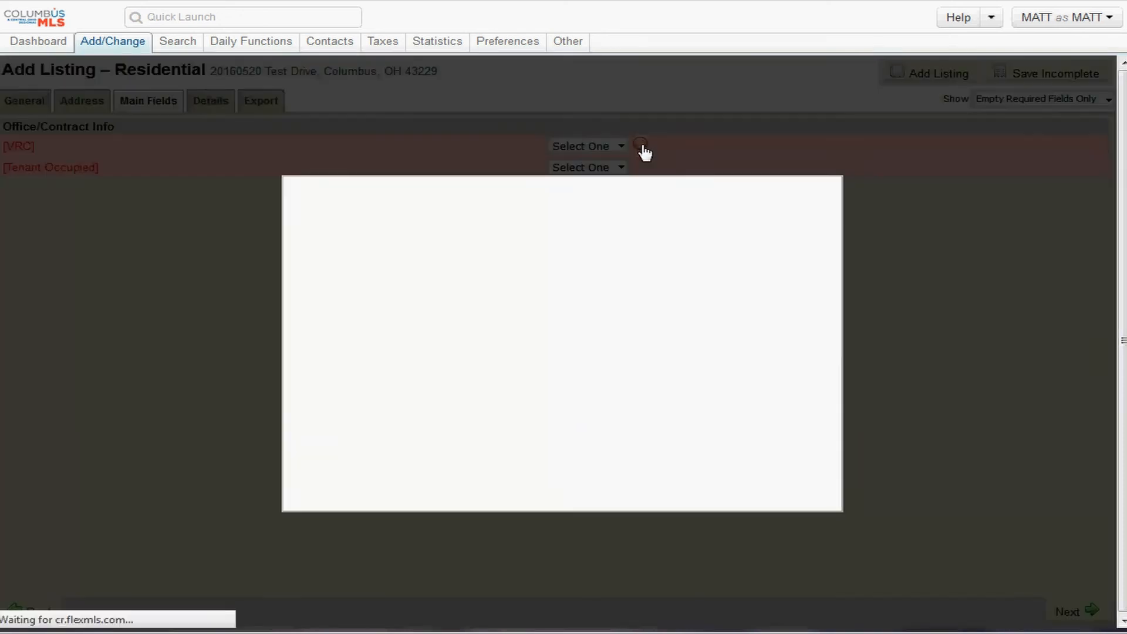
left_click_drag(543, 259, 345, 259)
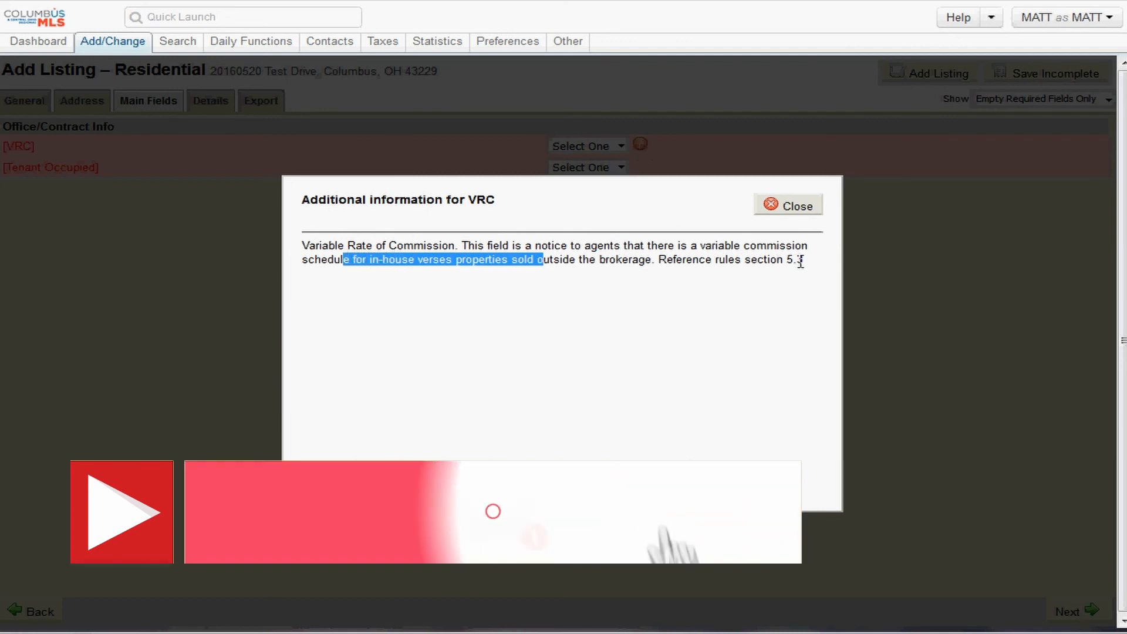
left_click_drag(807, 258, 674, 260)
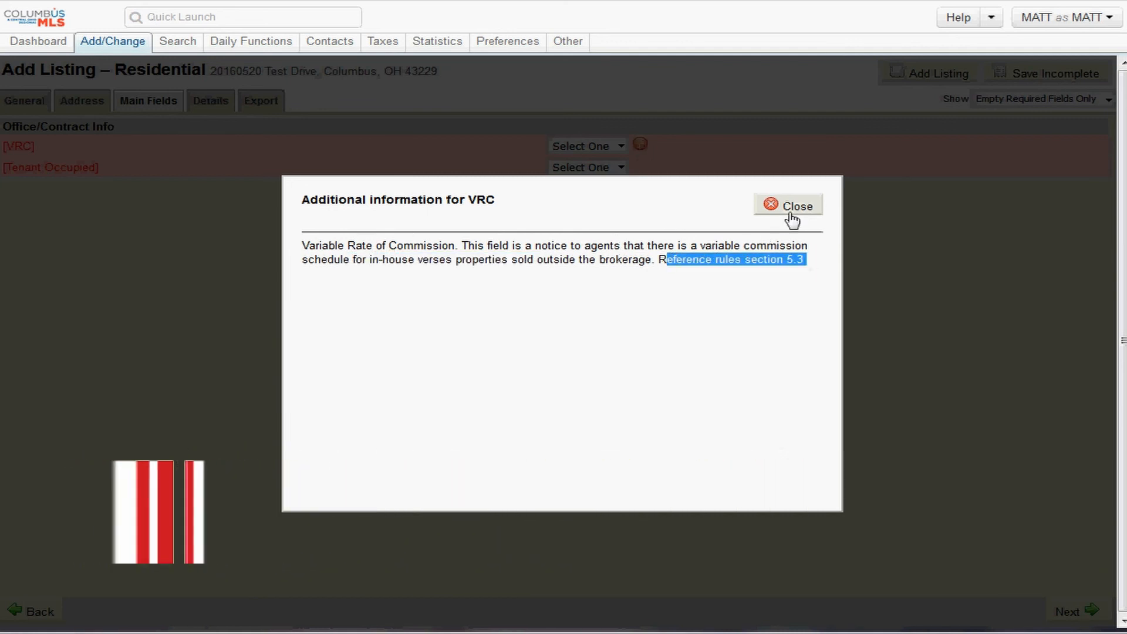
left_click(790, 210)
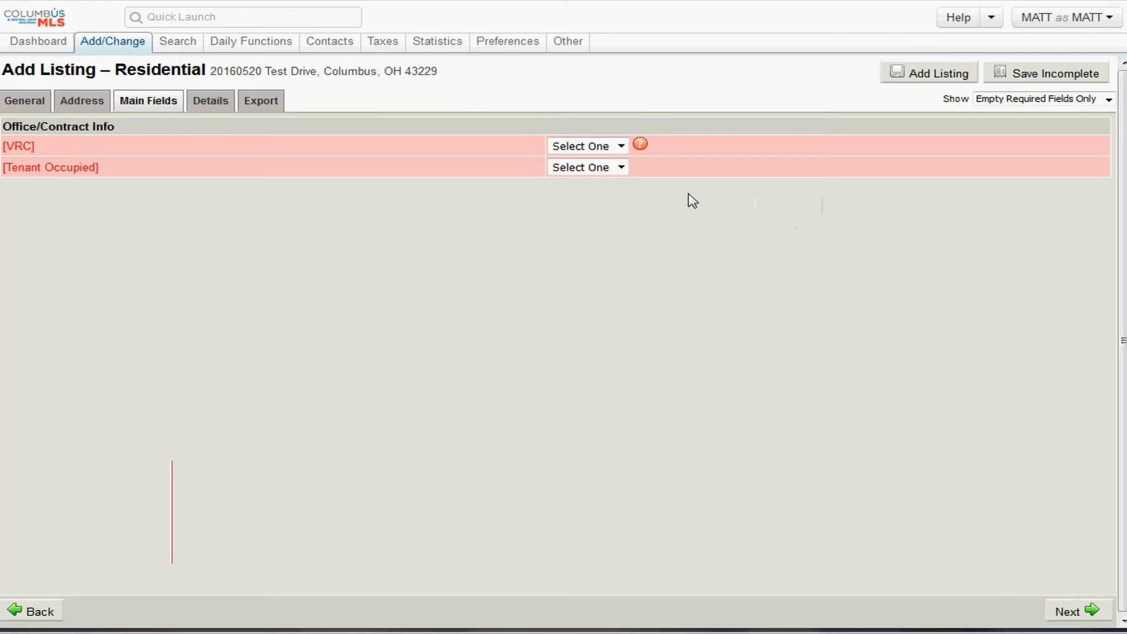
- Set both VRC and Tenant Occupied to No
left_click(620, 147)
left_click(604, 178)
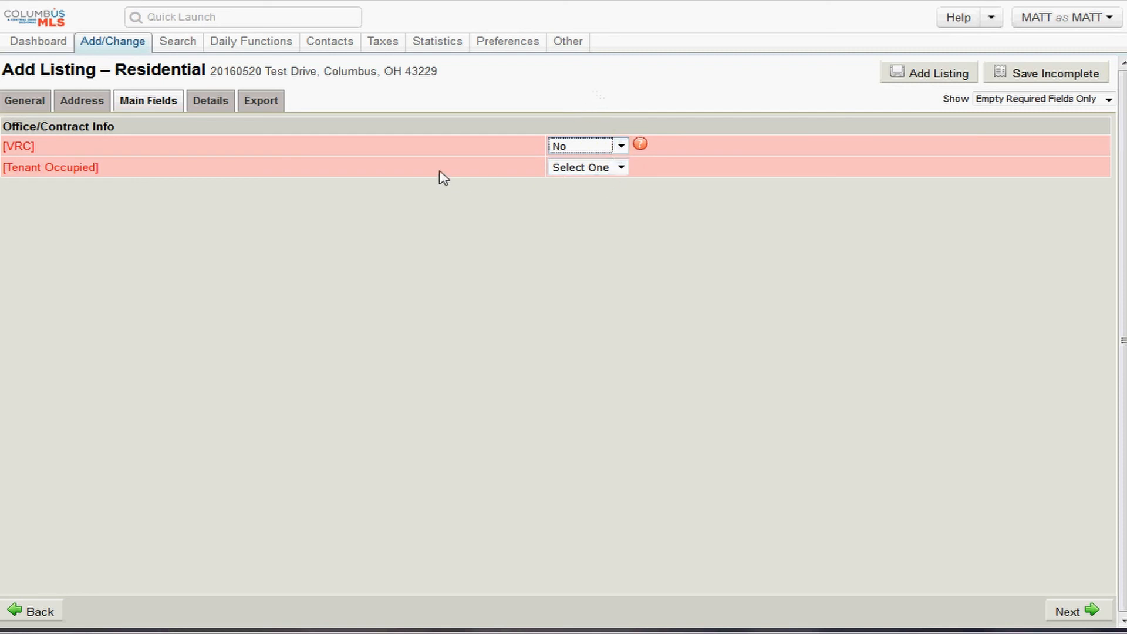
left_click(338, 167)
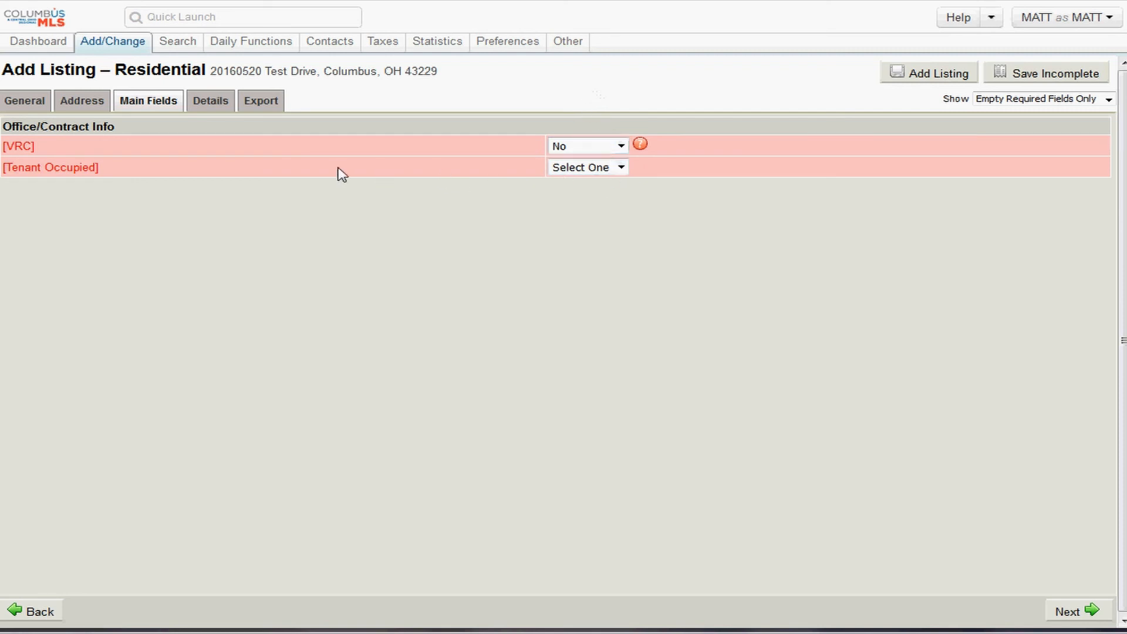
left_click(621, 169)
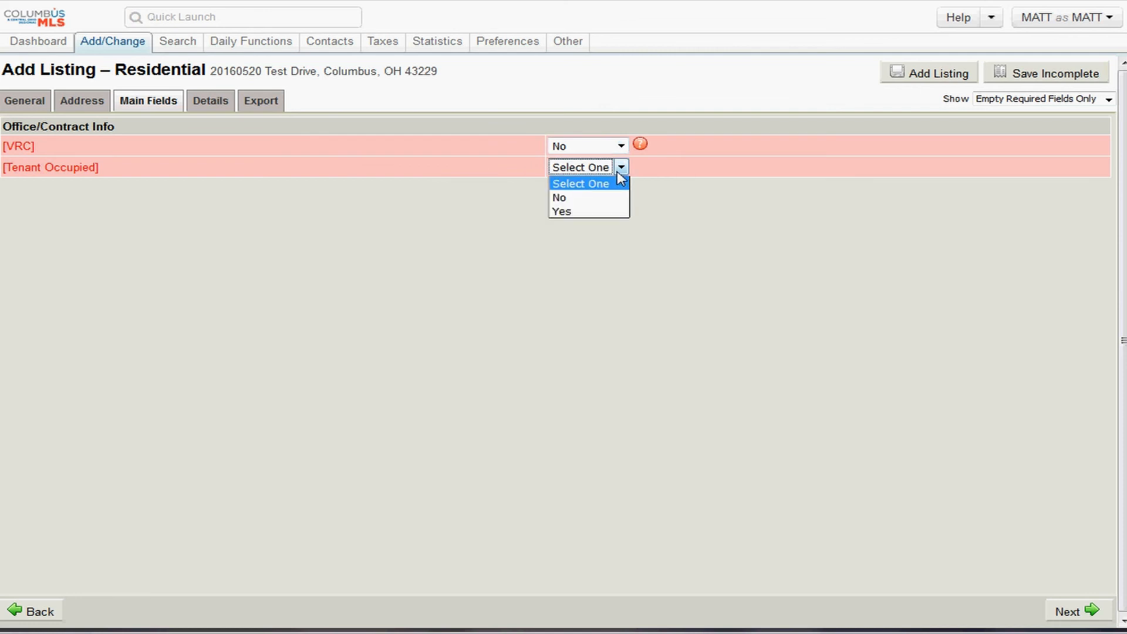
left_click(578, 199)
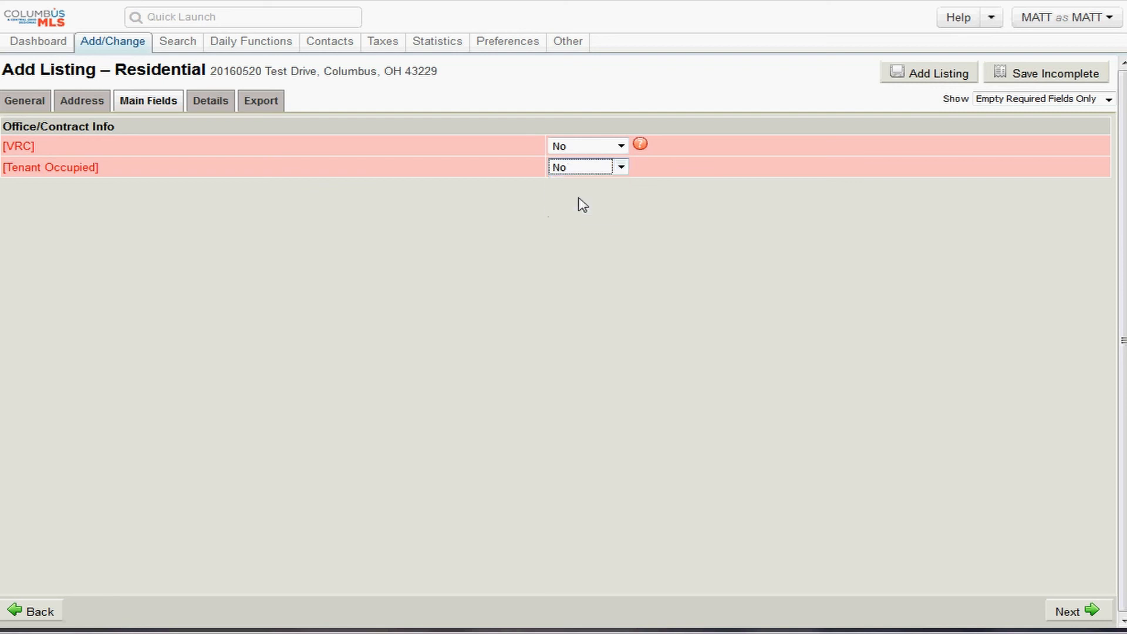
left_click(719, 171)
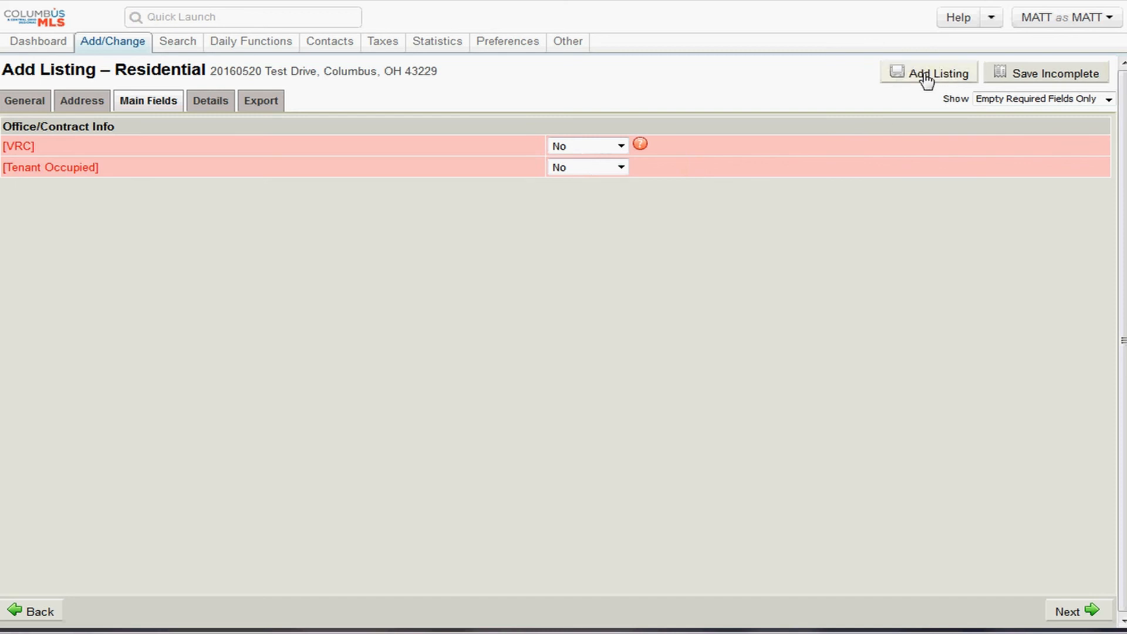
- Try the Show options Required Fields Only and Empty Required Fields Only, ending on All Fields
left_click(1109, 101)
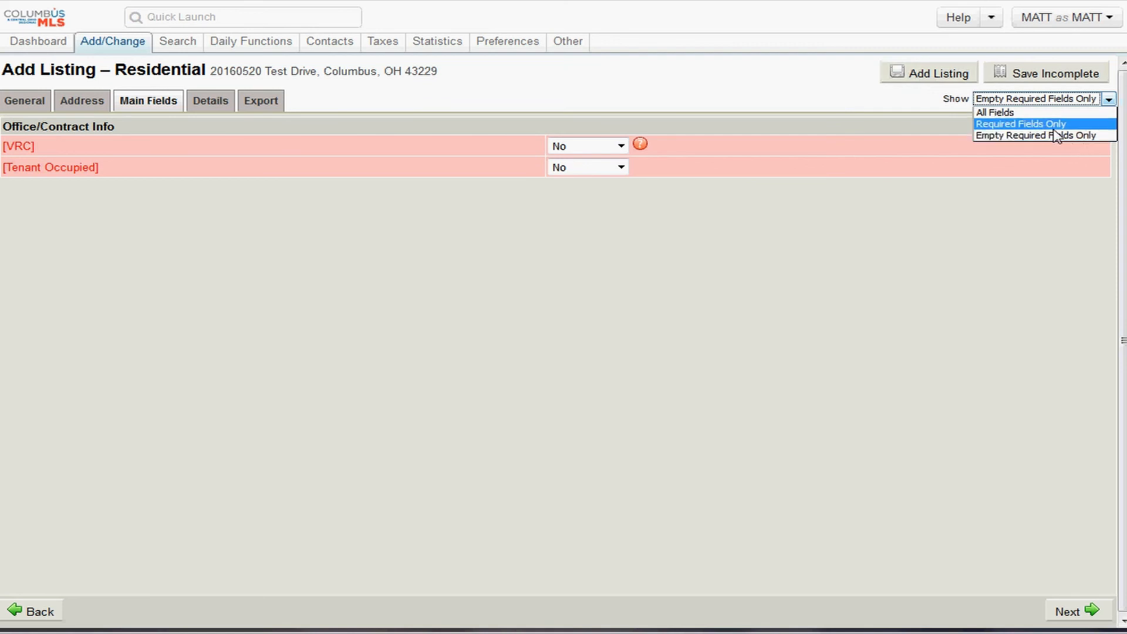
left_click(1024, 120)
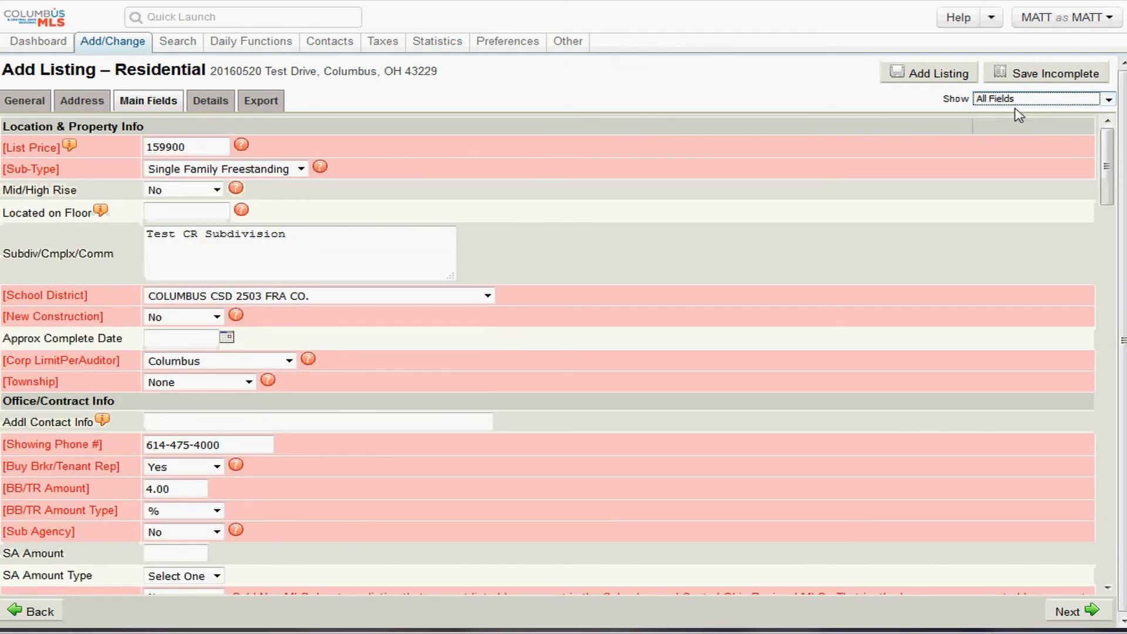
left_click(1017, 104)
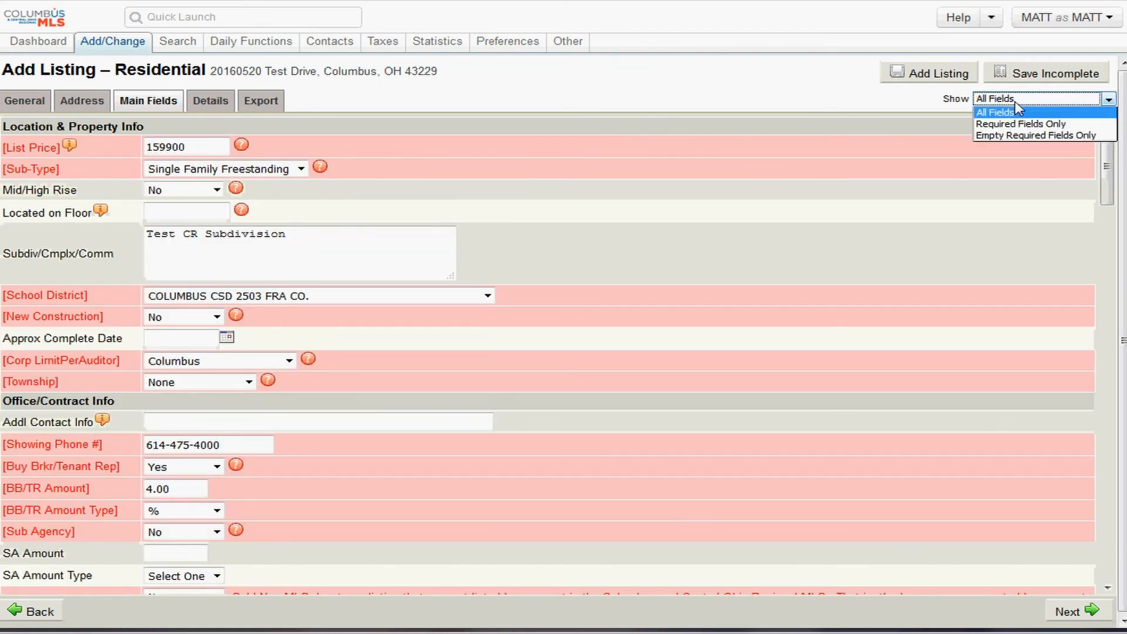
left_click(1027, 136)
left_click(1019, 103)
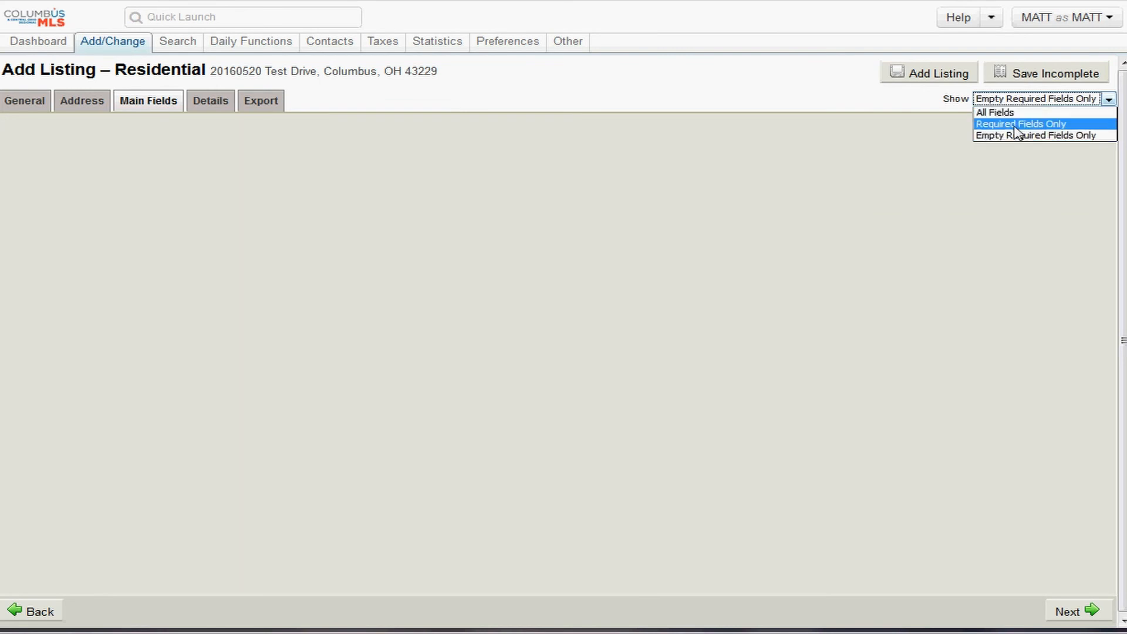
left_click(1016, 126)
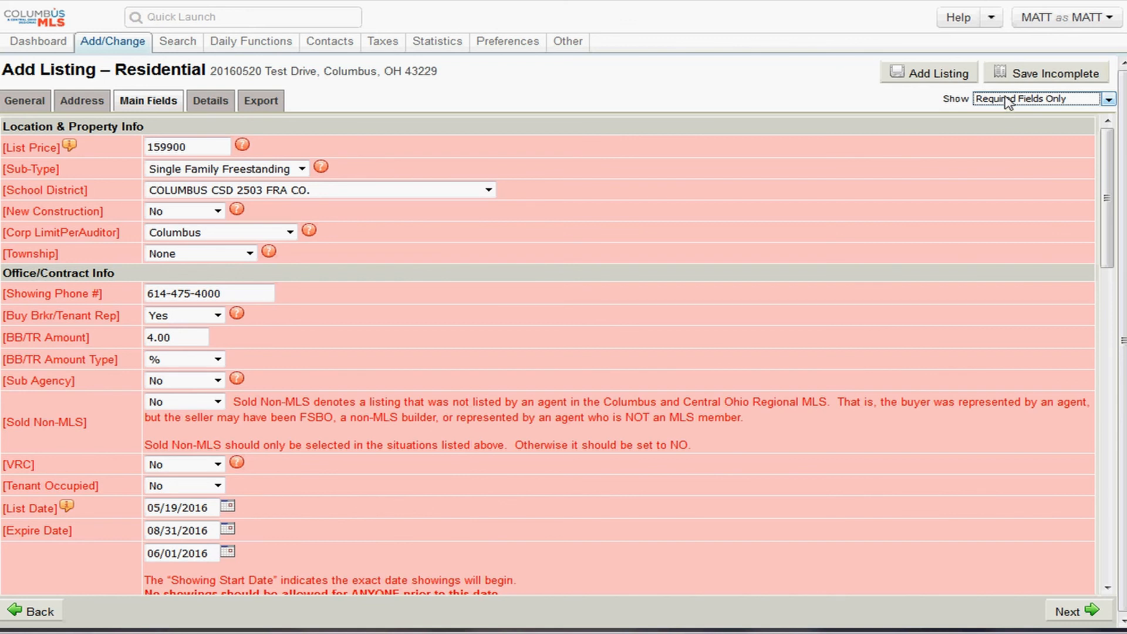
left_click(1007, 103)
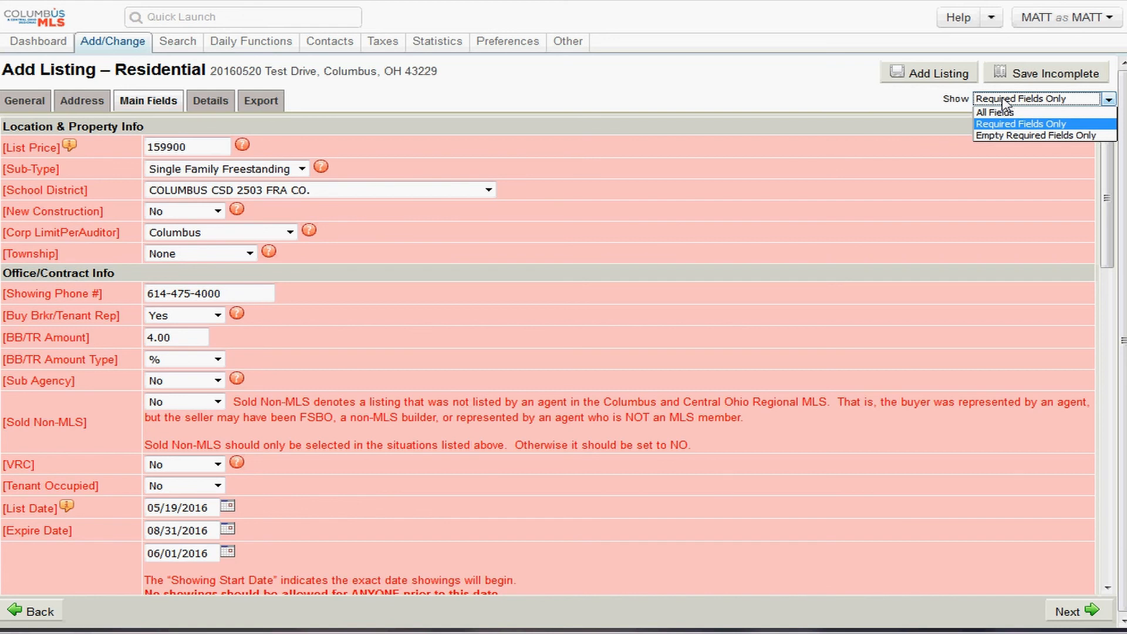
left_click(1004, 112)
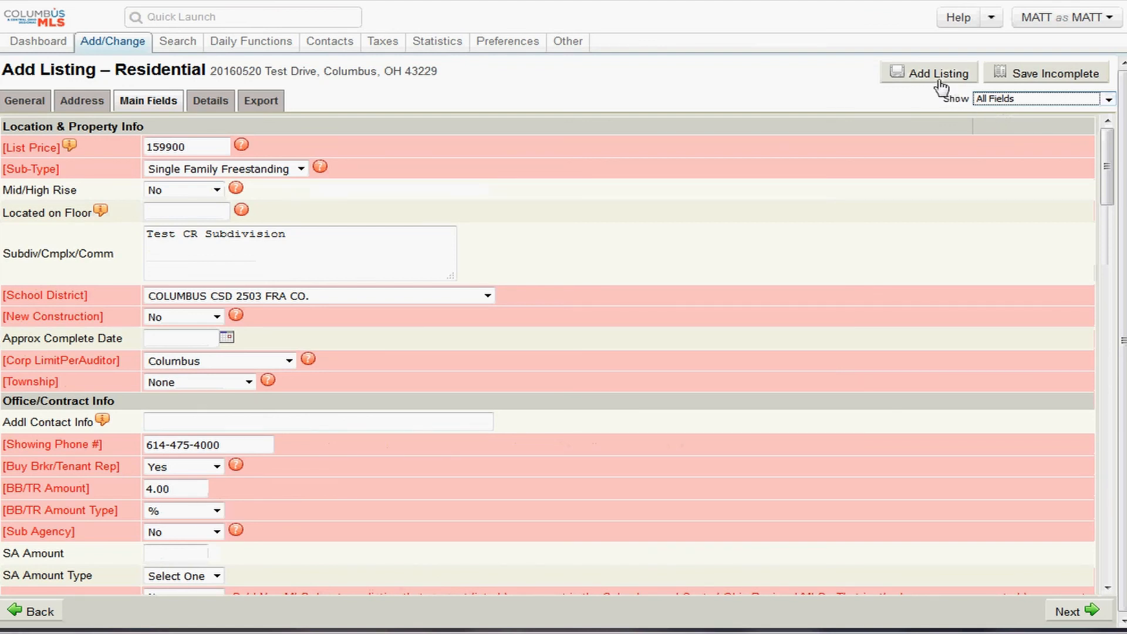
left_click(1022, 99)
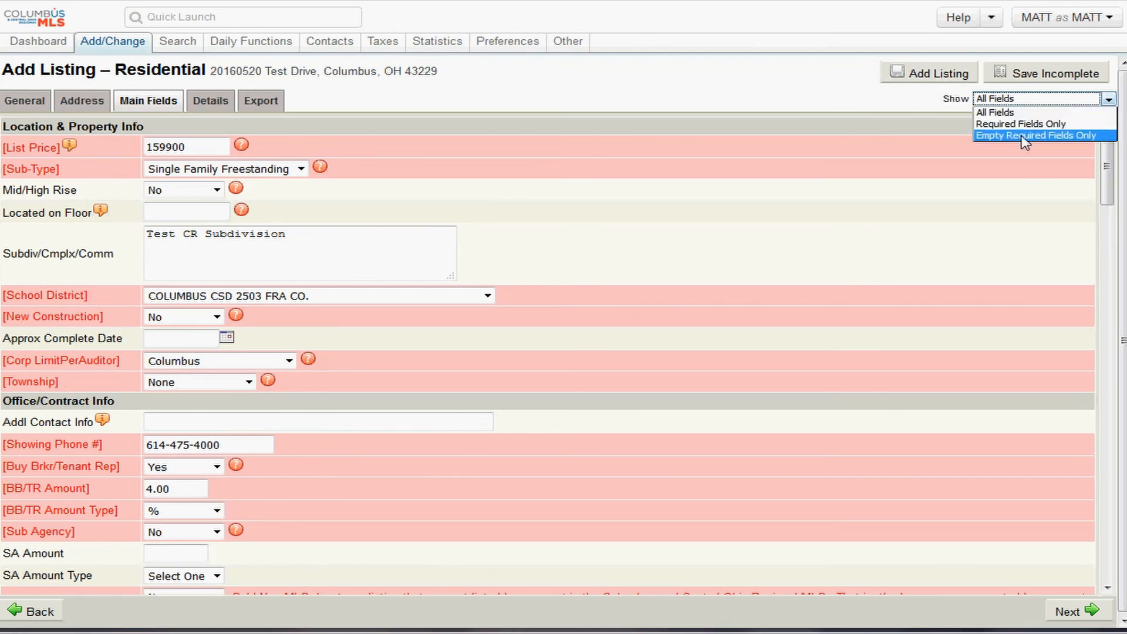
left_click(1024, 136)
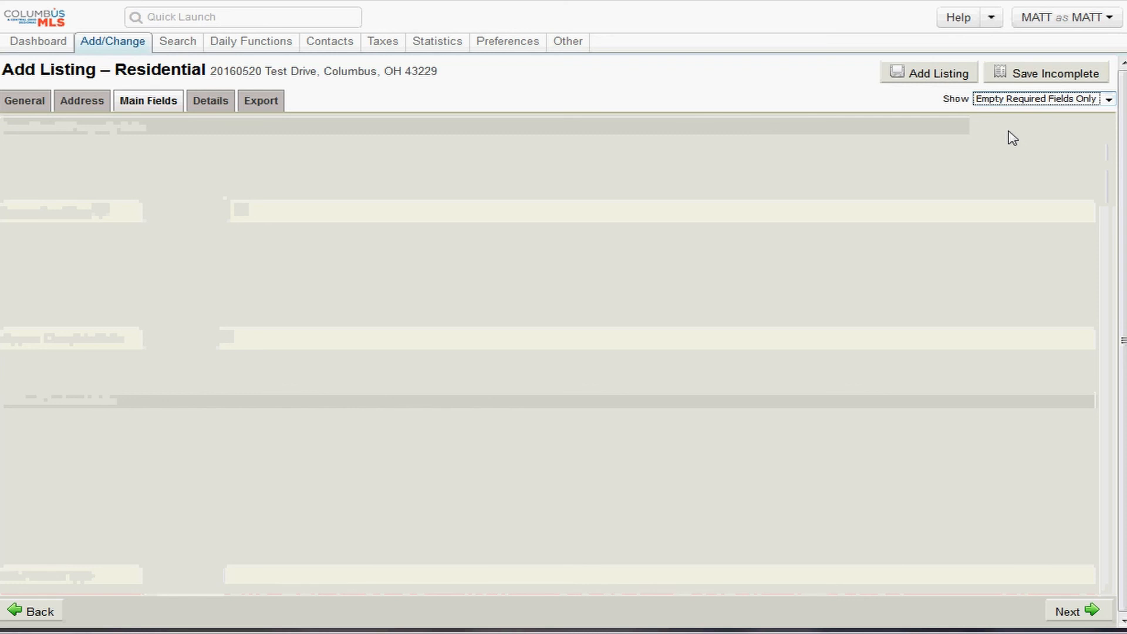
left_click(992, 99)
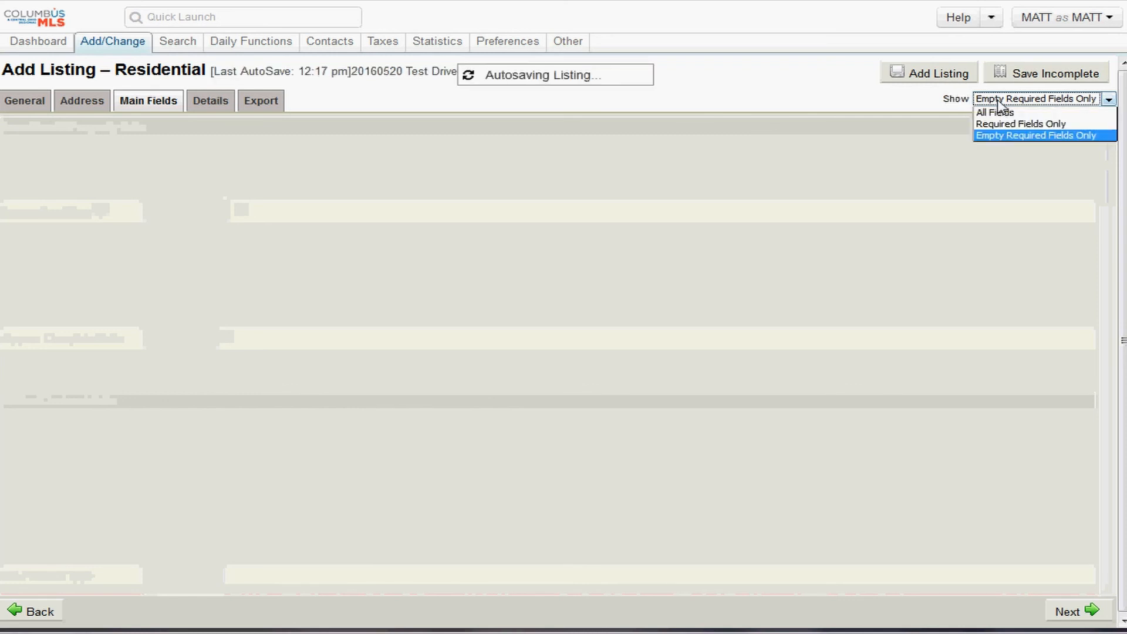
left_click(991, 113)
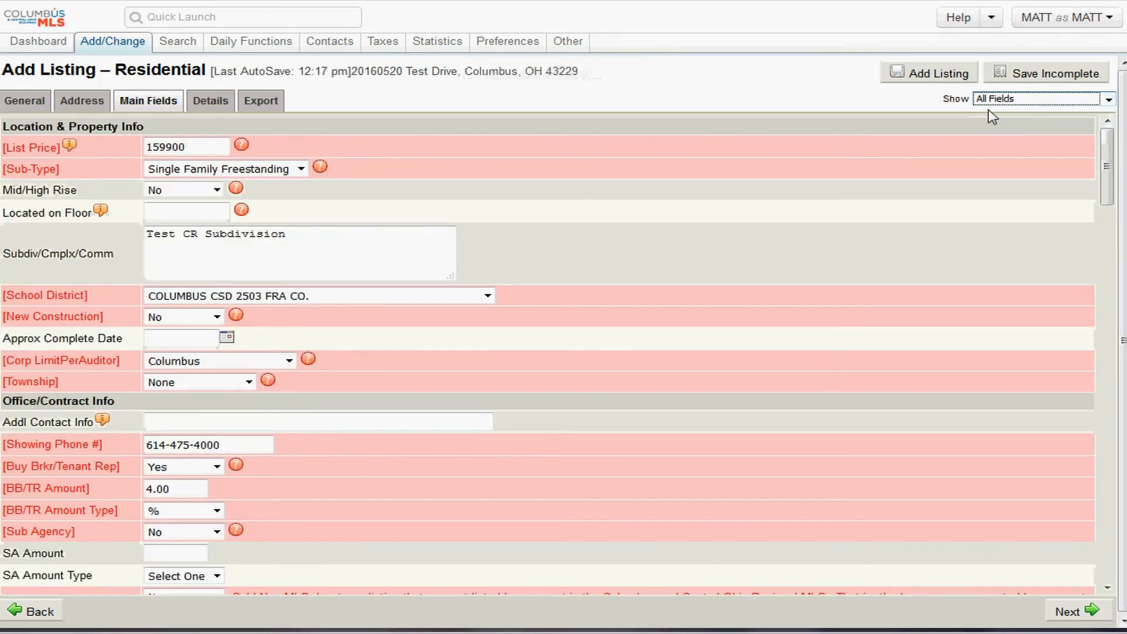
- Attempt to submit the listing and acknowledge the MLS Primary PhotoSrc error
left_click(941, 75)
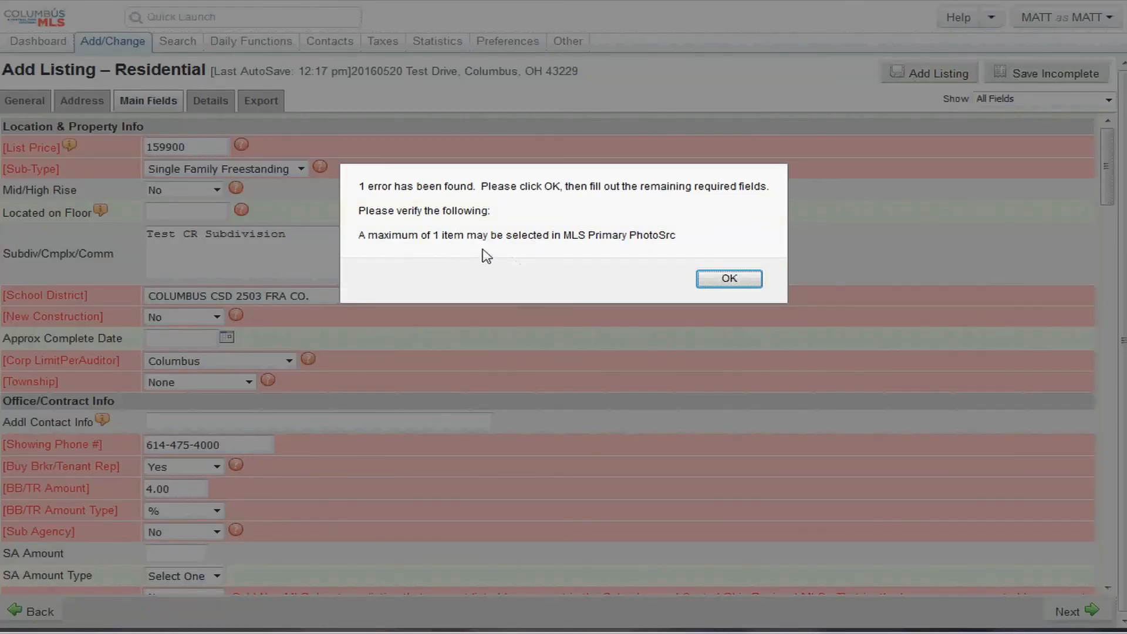
left_click_drag(434, 238, 643, 236)
left_click(729, 281)
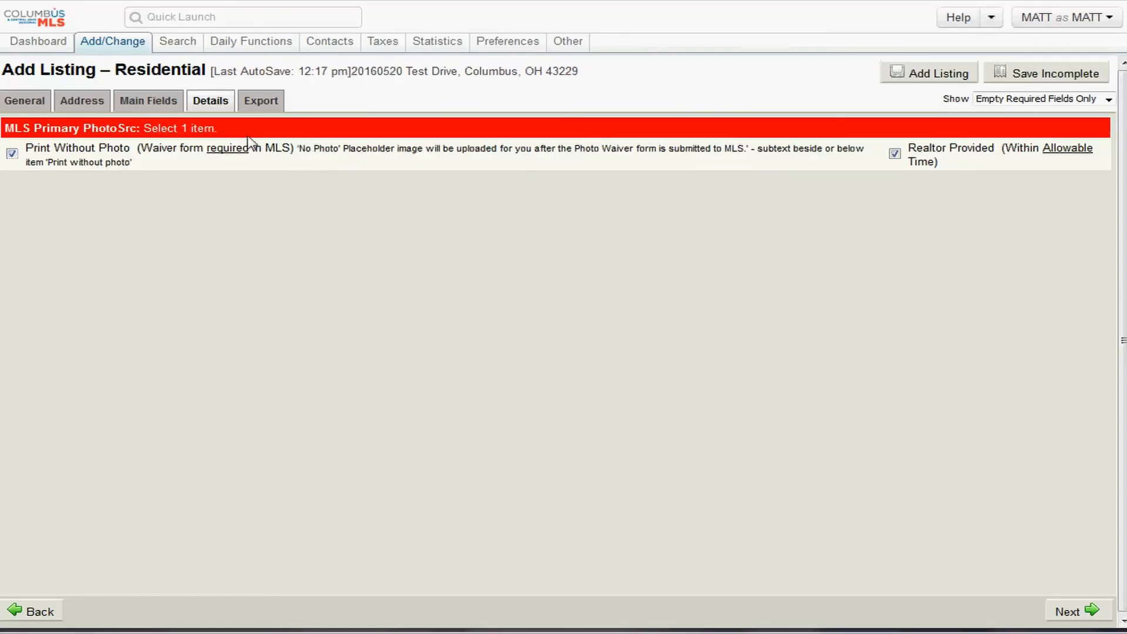
- Uncheck Print Without Photo, keep Realtor Provided as photo source, and resubmit the listing
left_click_drag(159, 148, 13, 157)
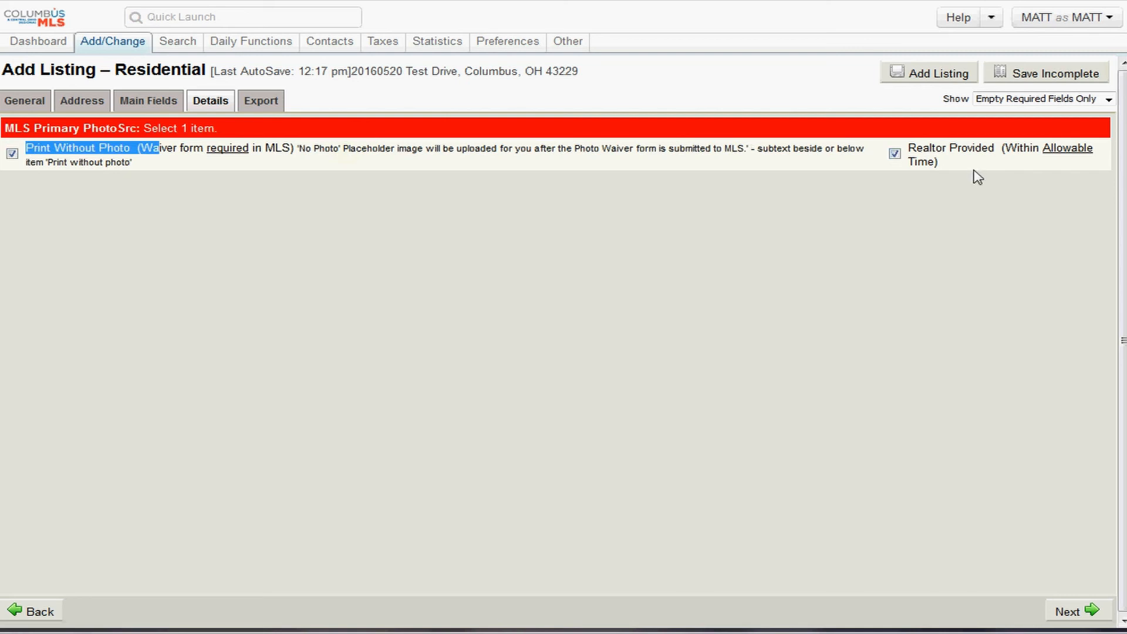
left_click_drag(942, 162, 894, 151)
left_click(894, 153)
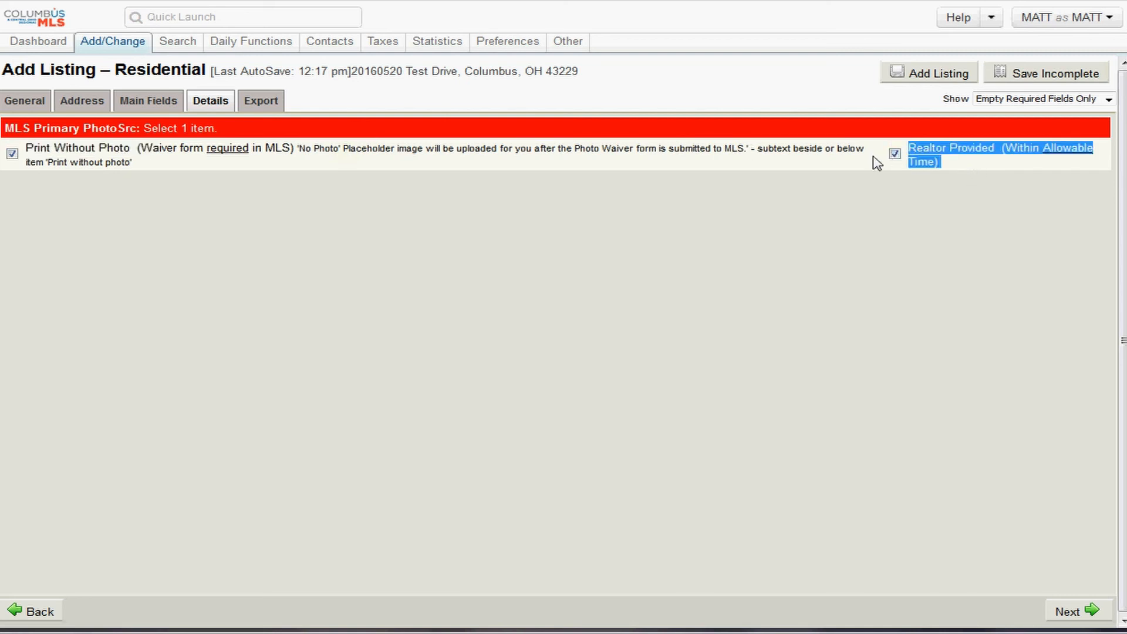
left_click(12, 154)
left_click(941, 165)
left_click_drag(954, 163, 910, 143)
left_click(924, 80)
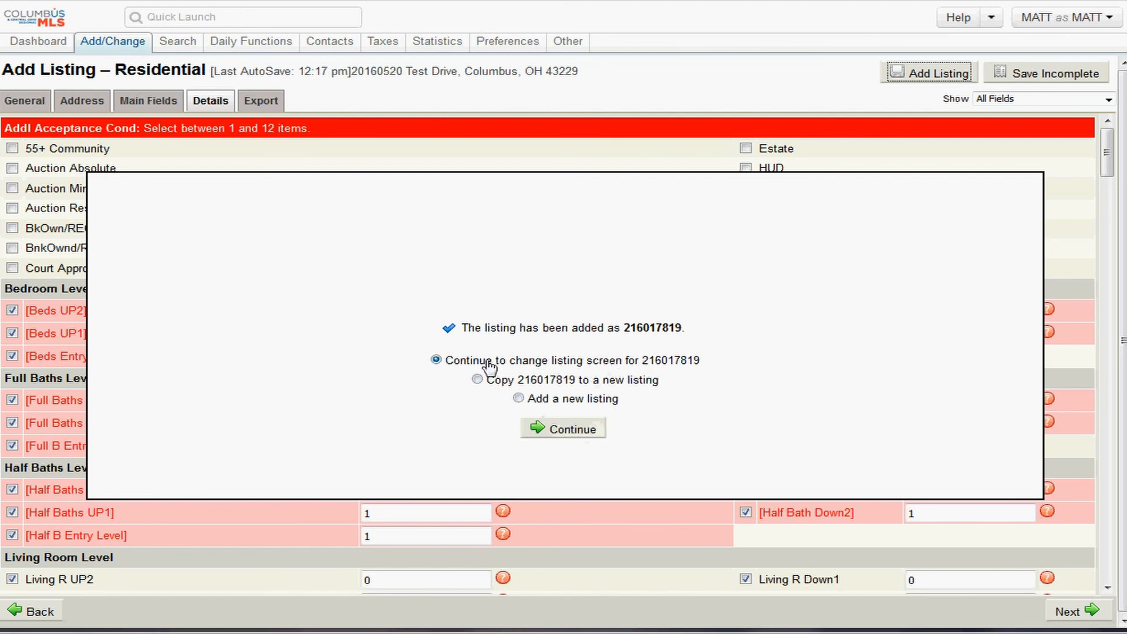
- Keep 'Continue to change listing screen' selected in the confirmation and continue
left_click_drag(479, 361, 675, 365)
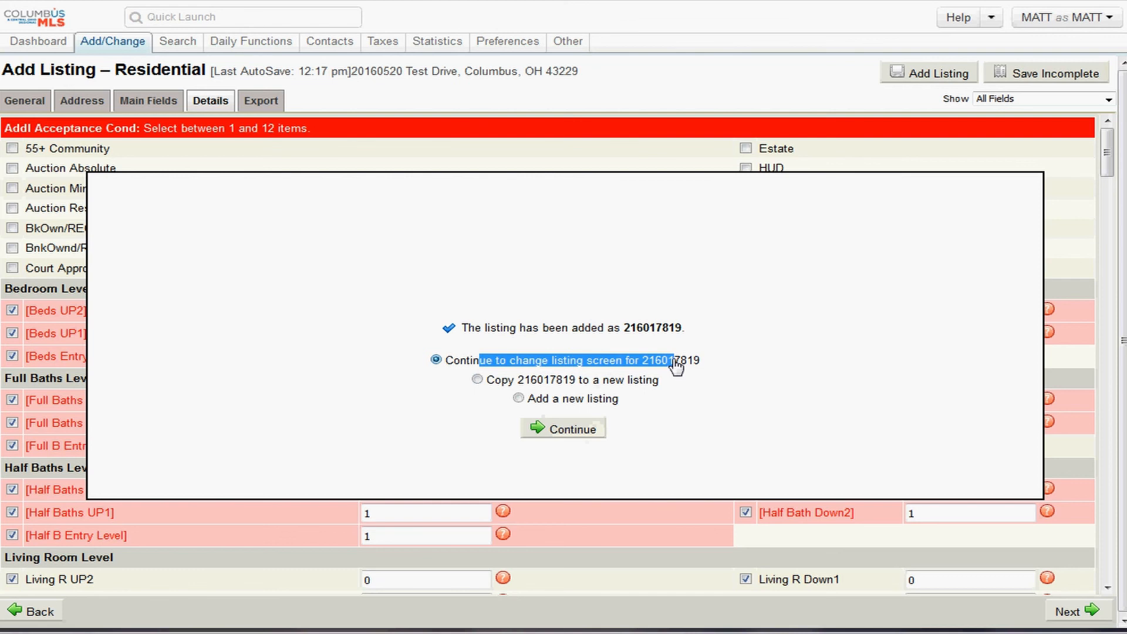
left_click_drag(500, 380, 633, 382)
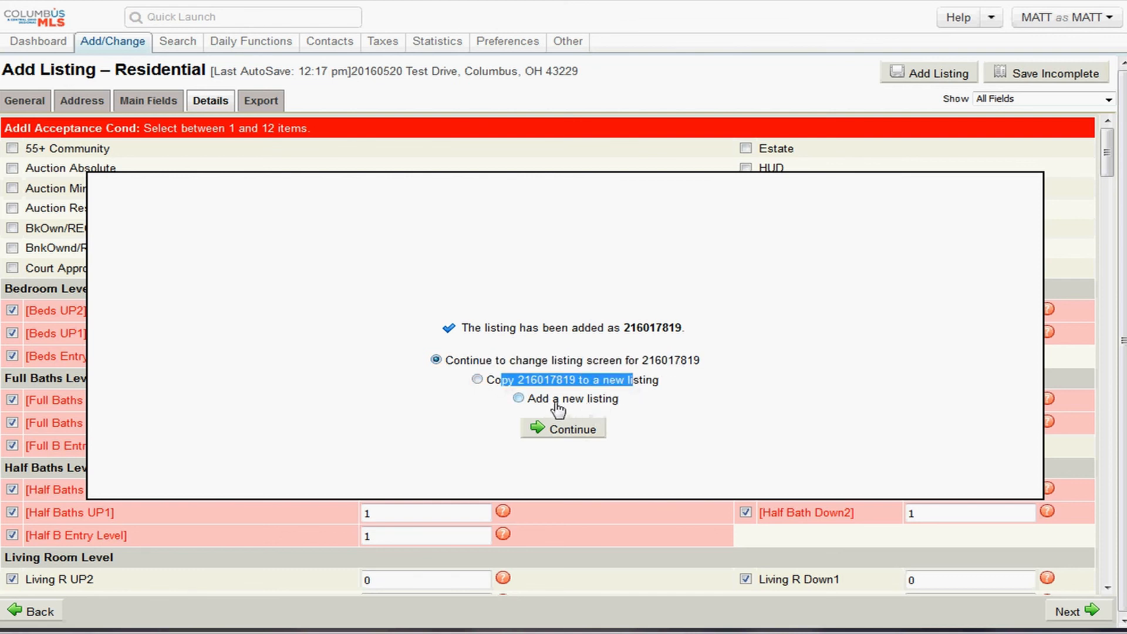
left_click_drag(555, 401, 633, 399)
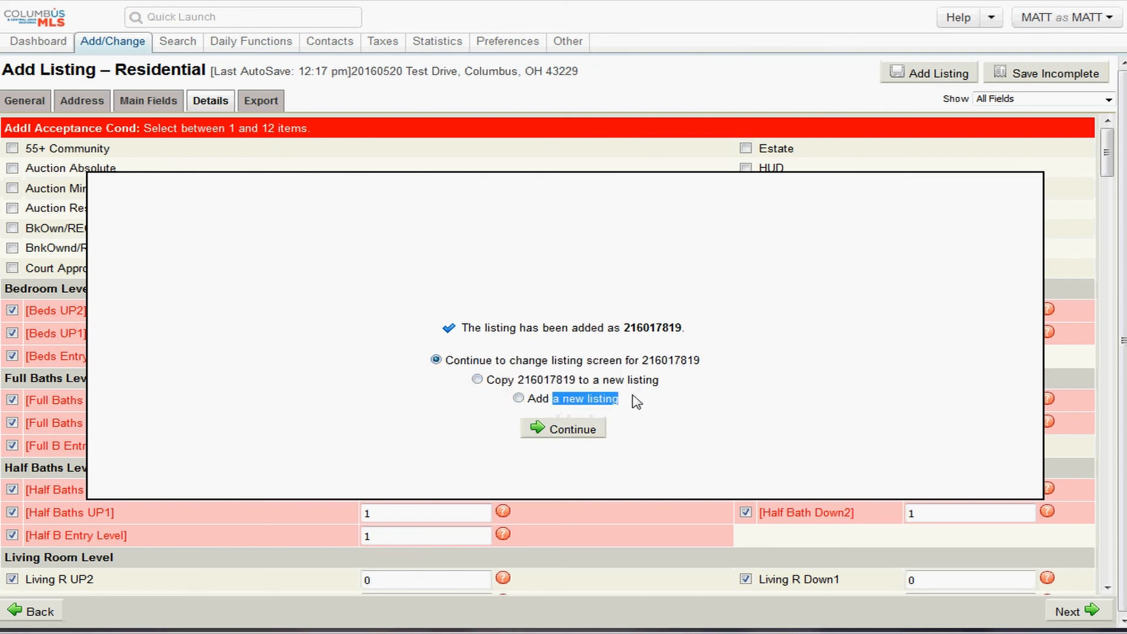
left_click(564, 431)
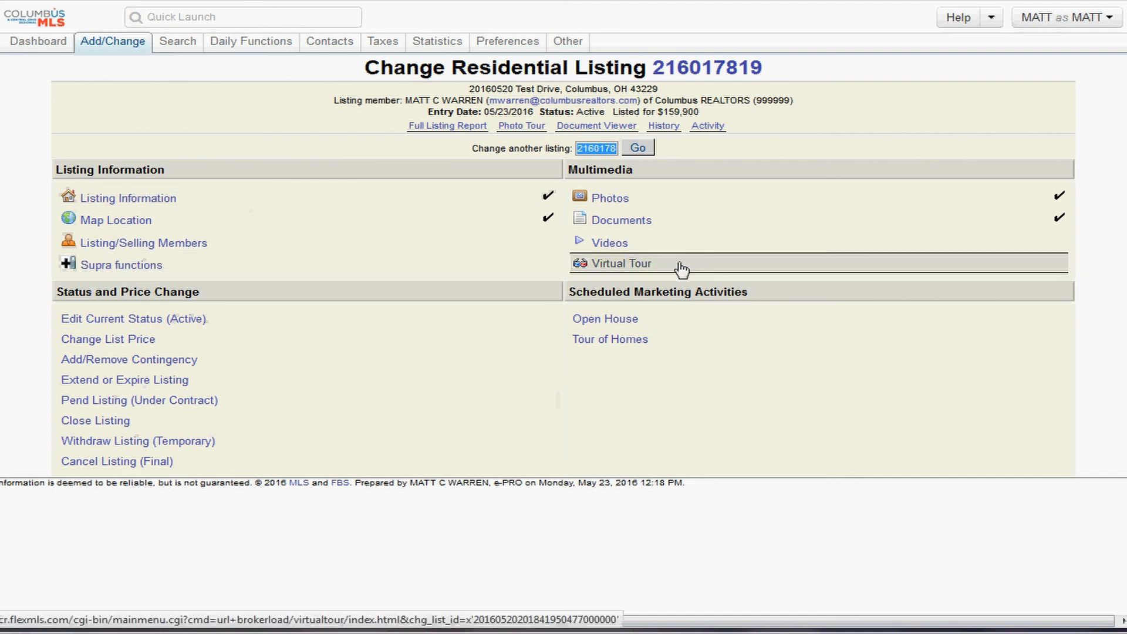
left_click(780, 272)
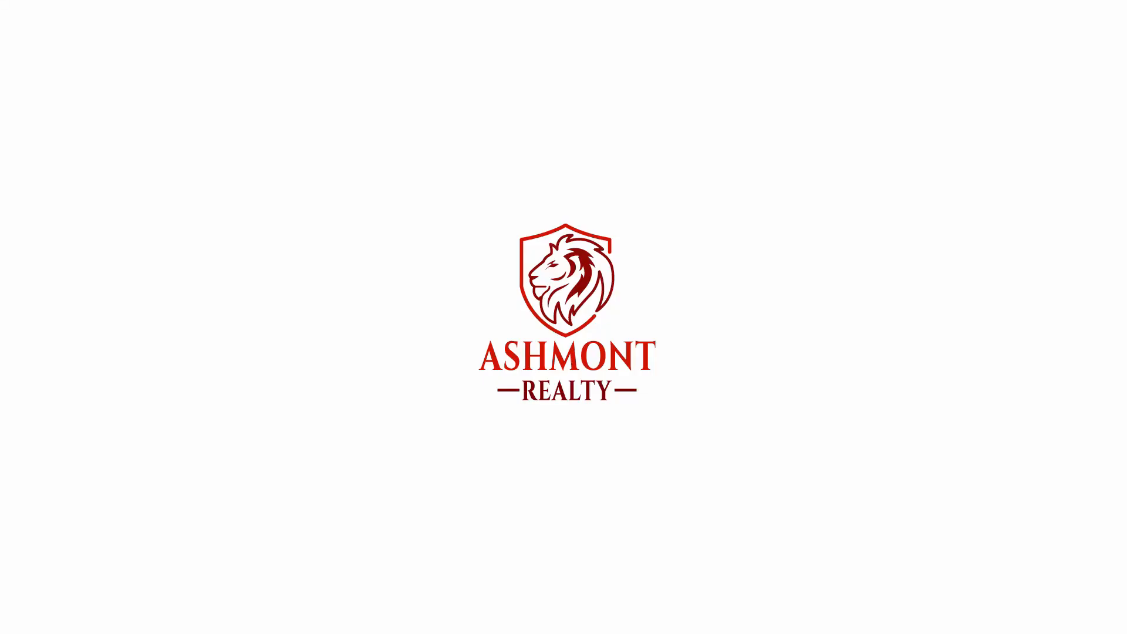